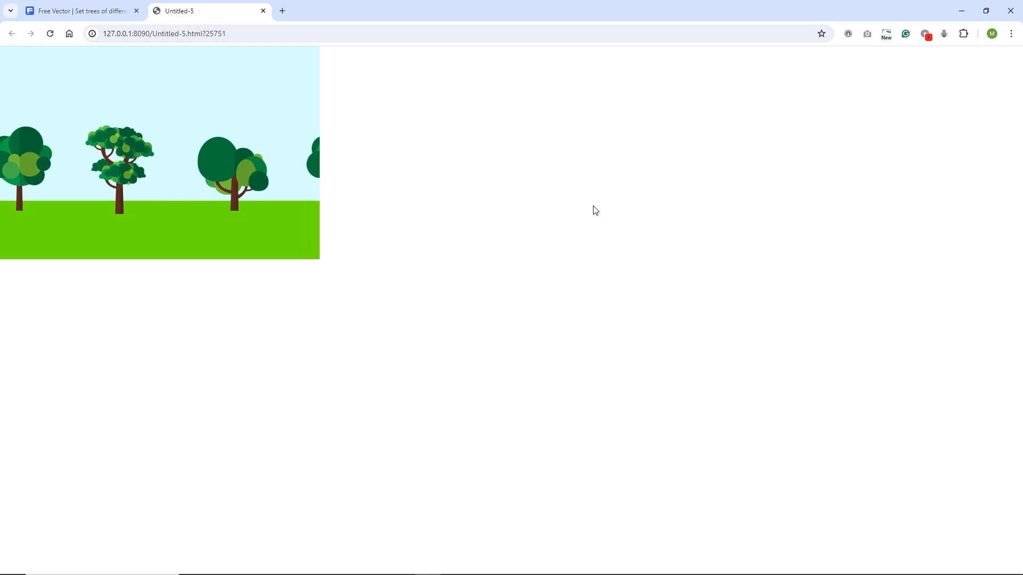
Step: Return to the Freepik flat tree collection page and close its attribution notice
click(75, 10)
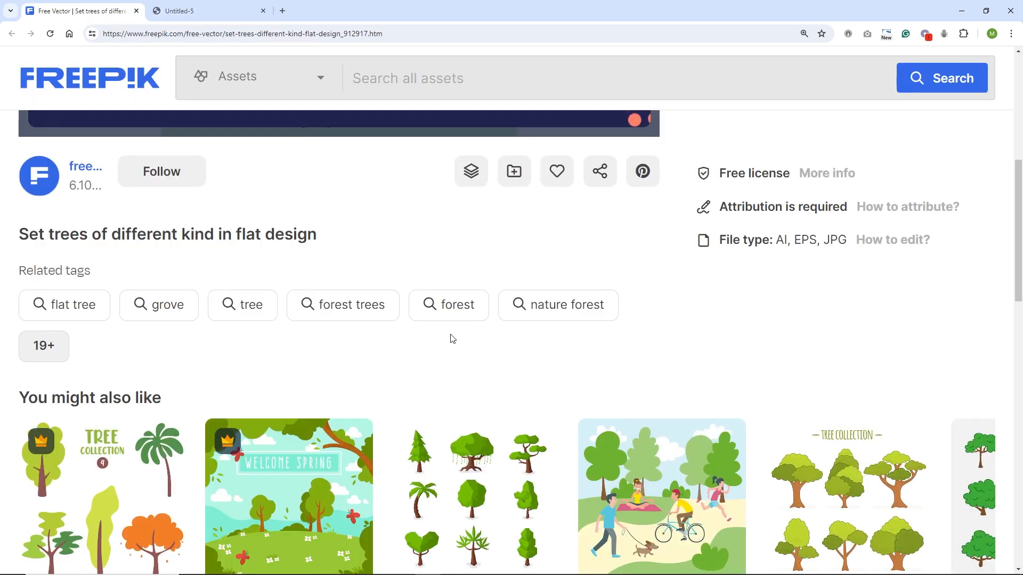
scroll(452, 339, up, 7)
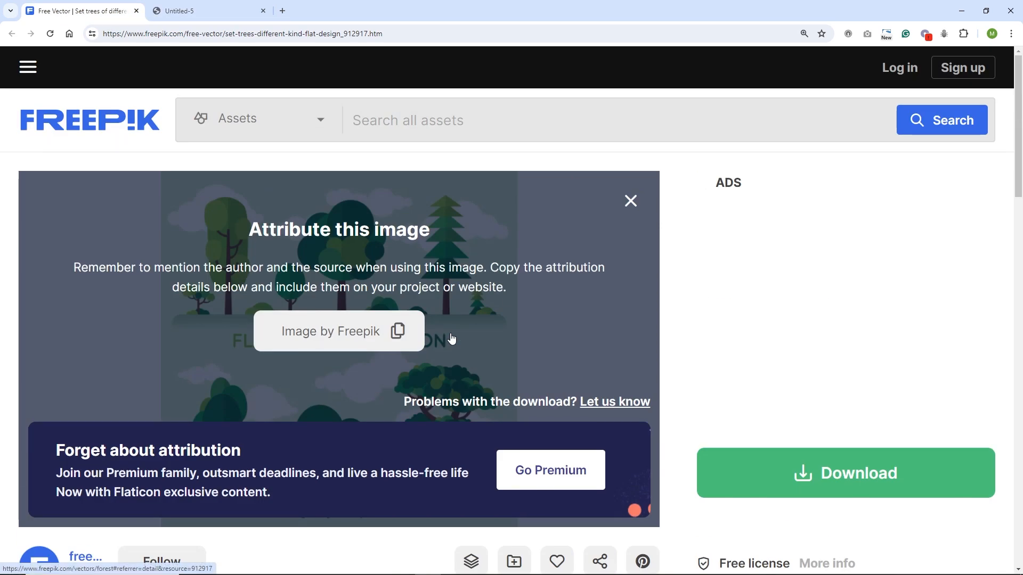
click(631, 201)
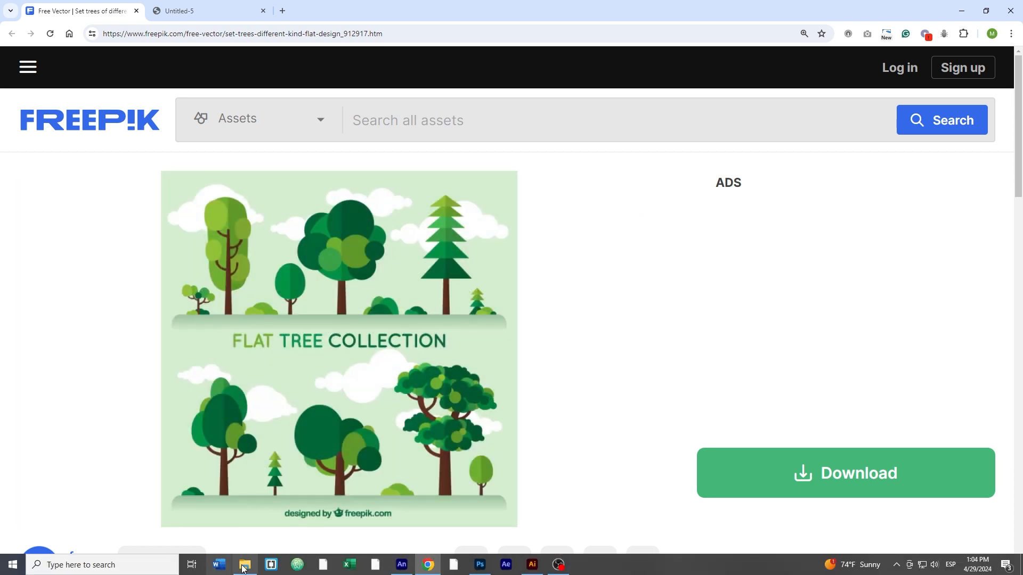
Step: Open the pngs folder in File Explorer and review the five exported tree PNG files
click(245, 564)
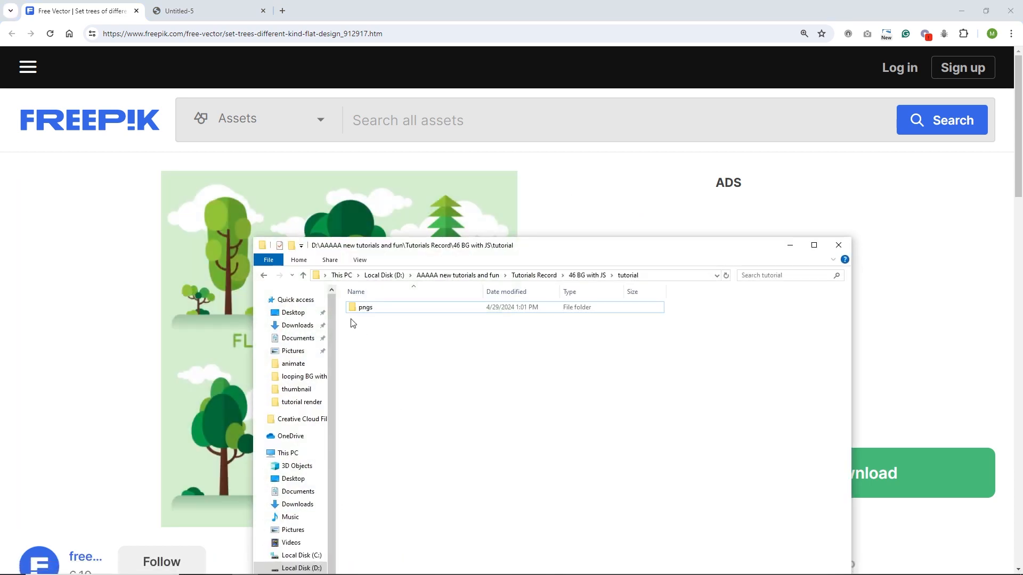
double_click(365, 309)
click(610, 322)
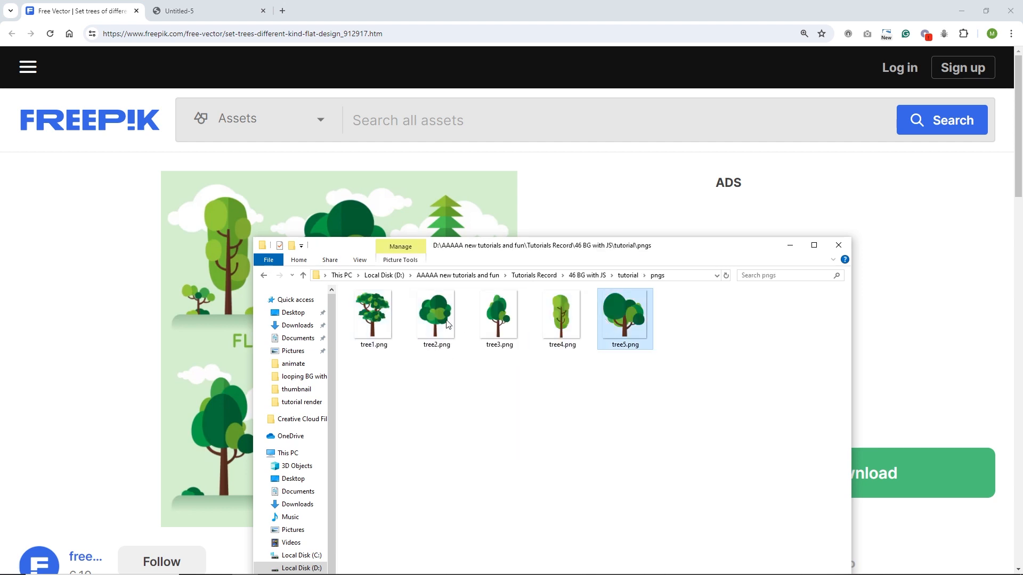
shift+click(389, 325)
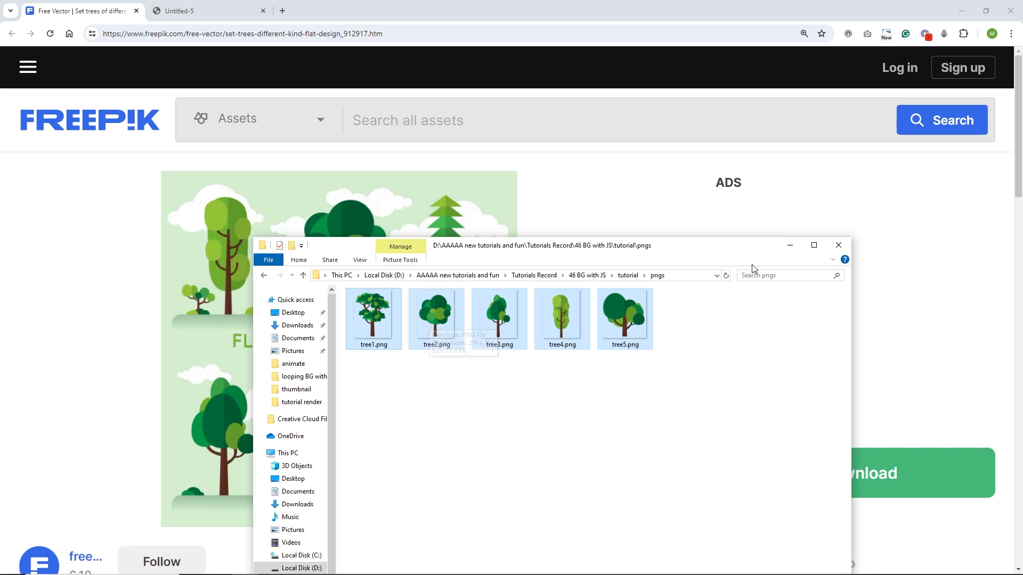
click(790, 246)
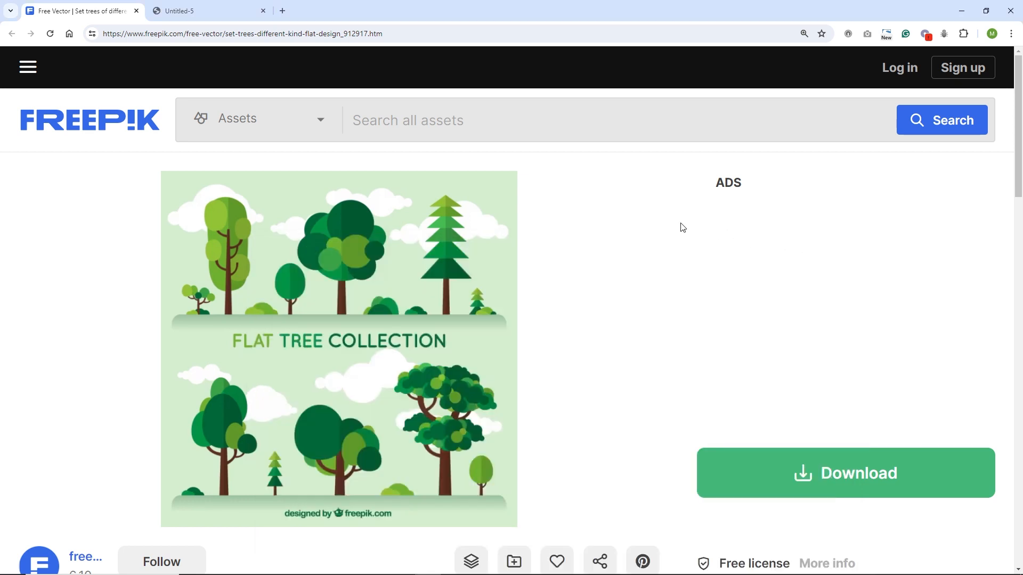
Step: Switch to Animate and view the finished Untitled-6 tree background document
mouse_move(399, 573)
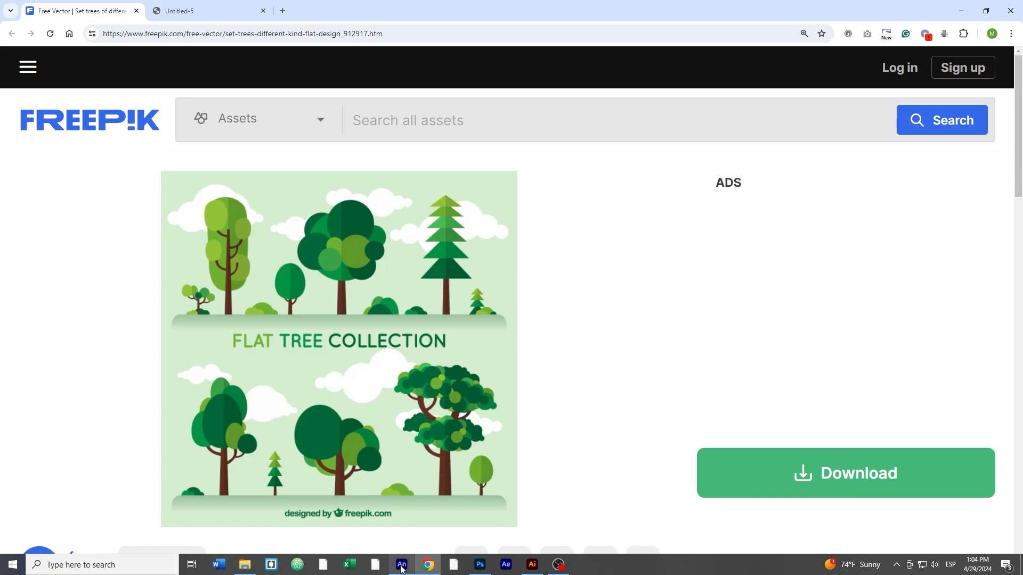
click(401, 566)
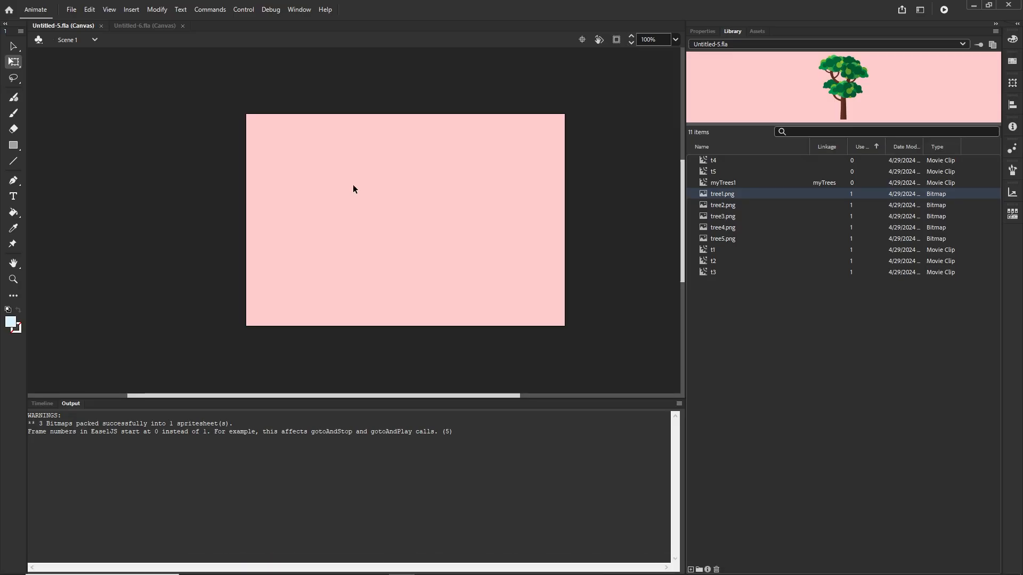
click(150, 26)
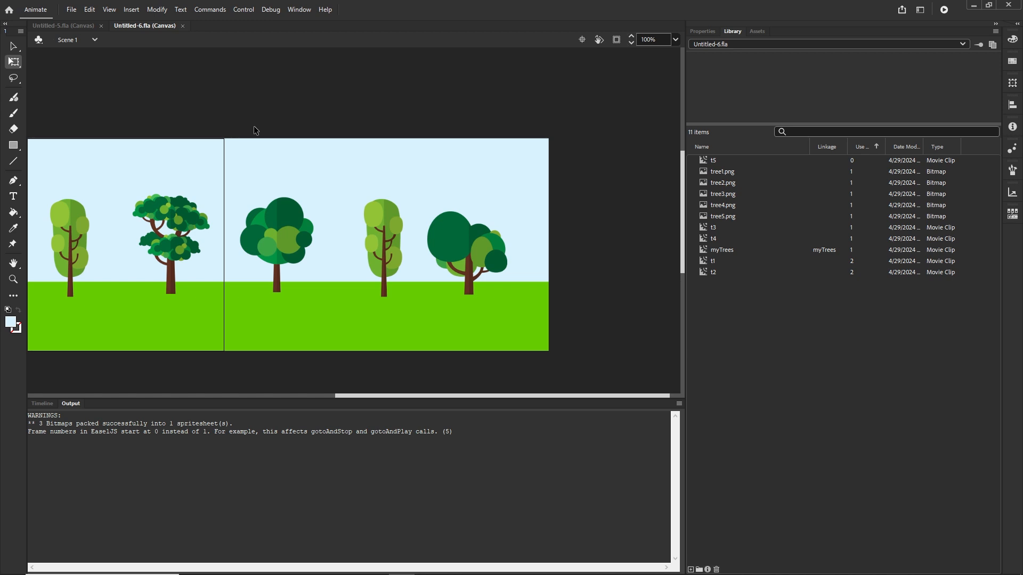
Step: Create a new HTML5 Canvas document 600 by 400 pixels and show the timeline
key(ctrl+Return)
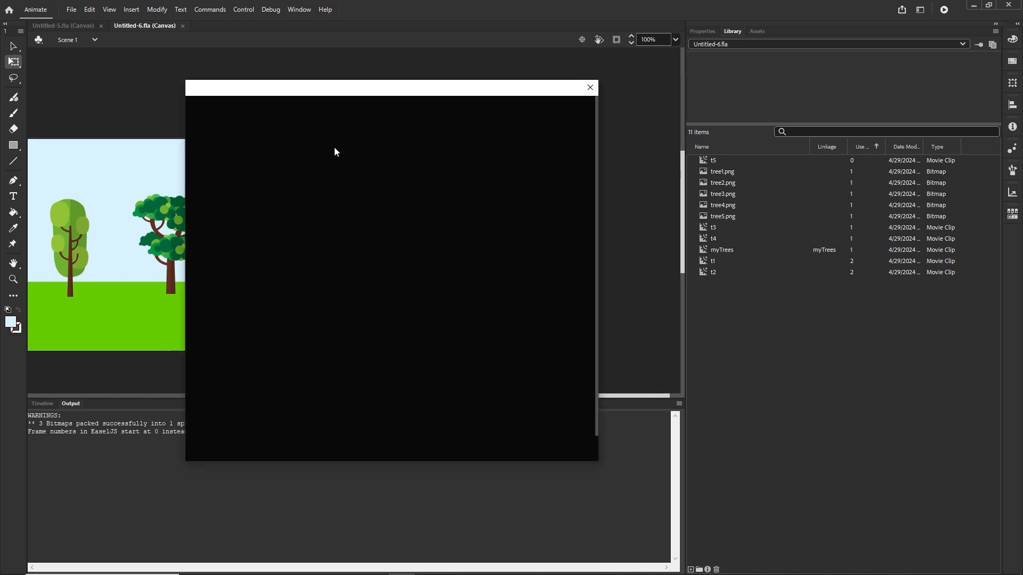
click(497, 214)
drag(497, 215, 447, 210)
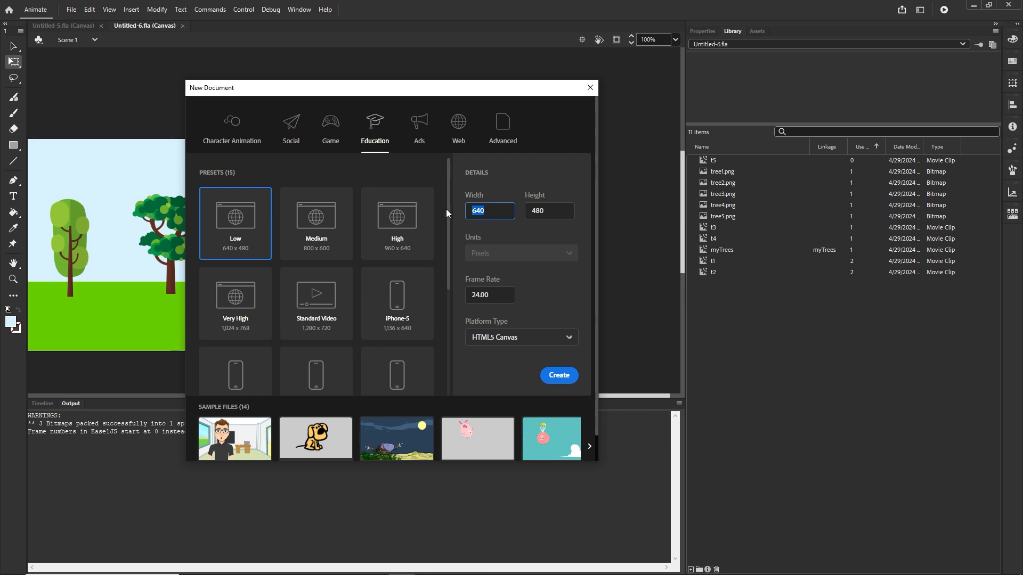
text(600)
drag(544, 211, 518, 213)
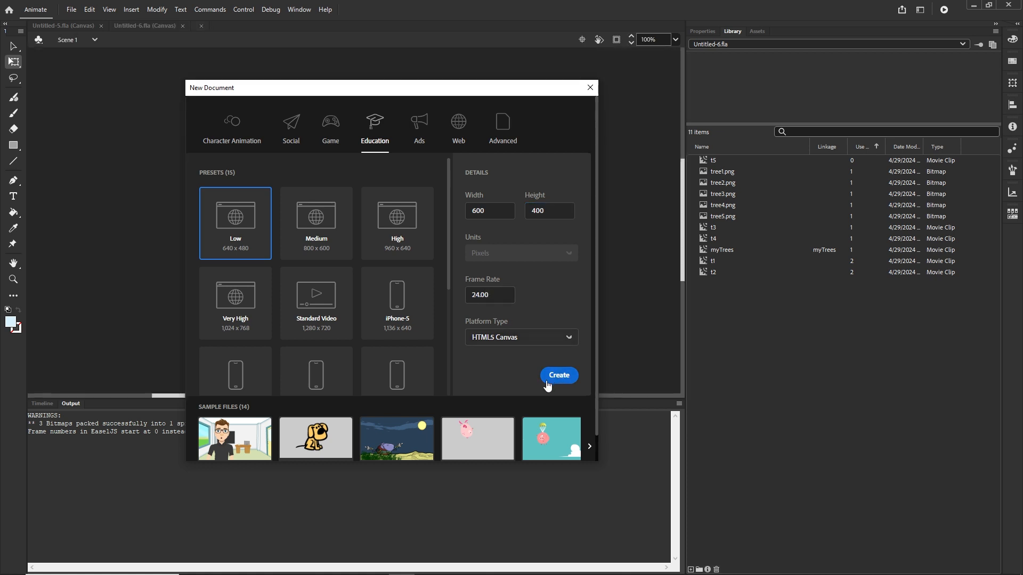
click(552, 381)
click(42, 404)
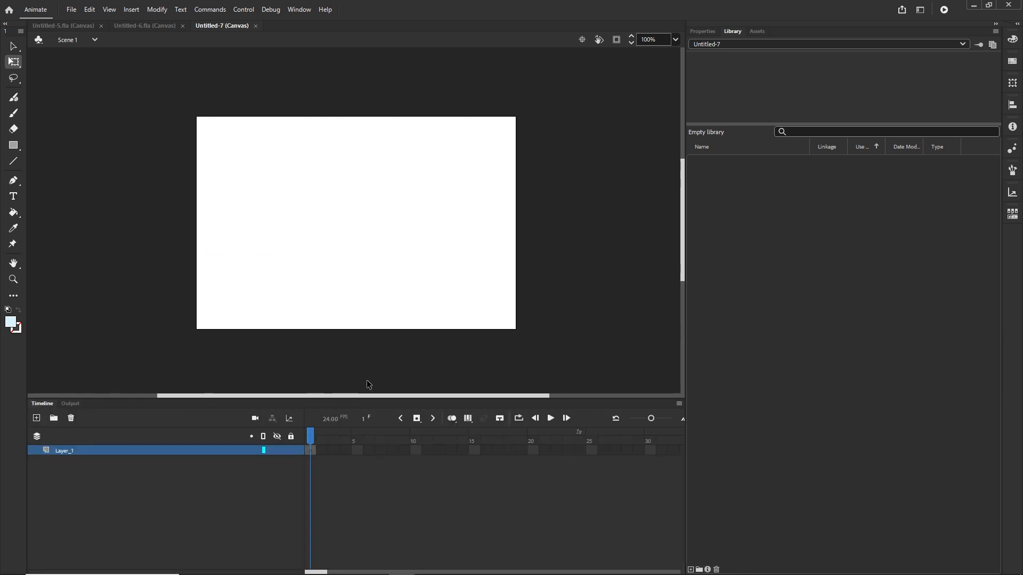
Step: Import all five tree PNGs onto the stage by dragging them in from the pngs folder
click(244, 566)
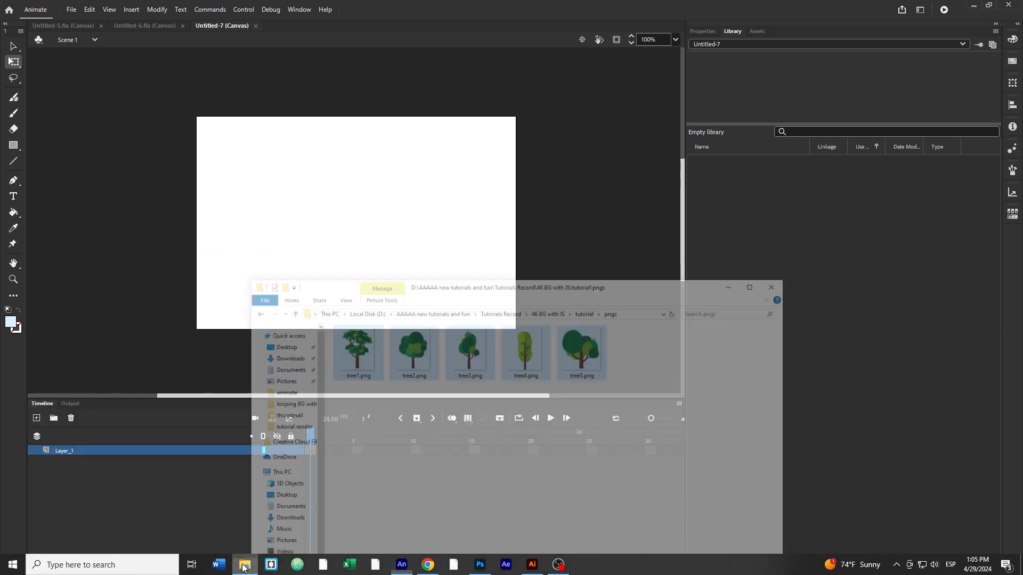
click(639, 325)
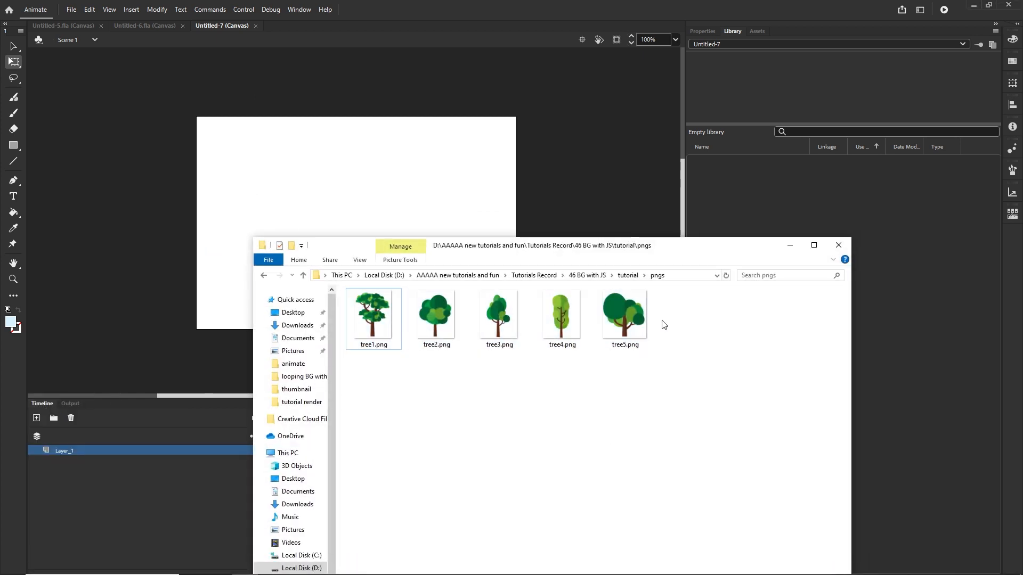
shift+click(387, 328)
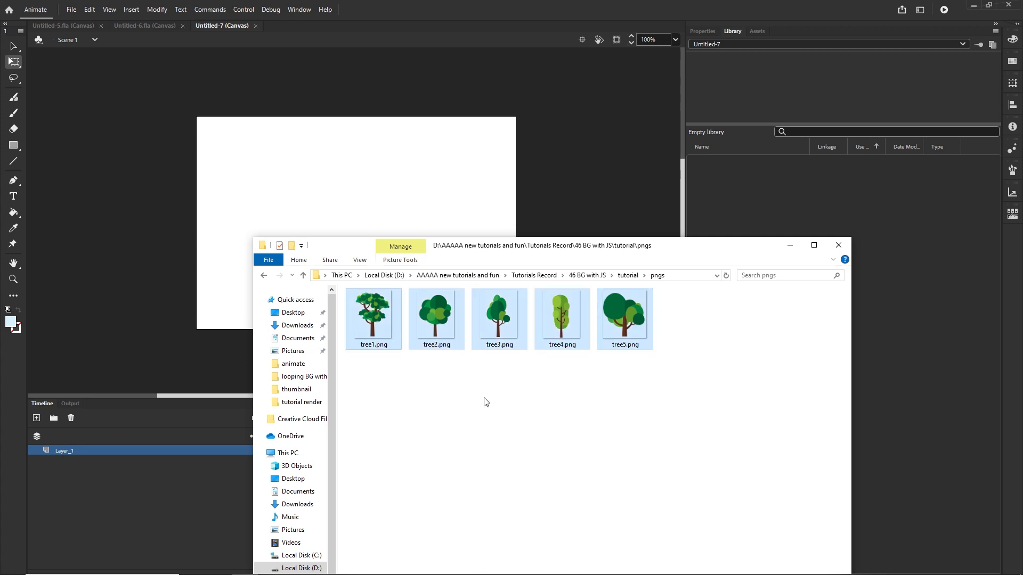
drag(443, 334, 363, 205)
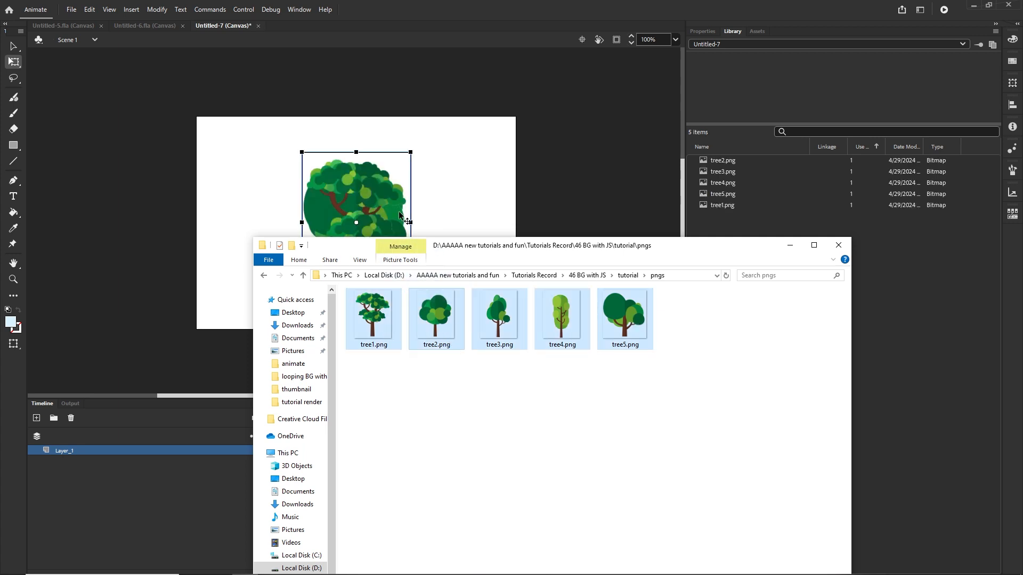
click(790, 245)
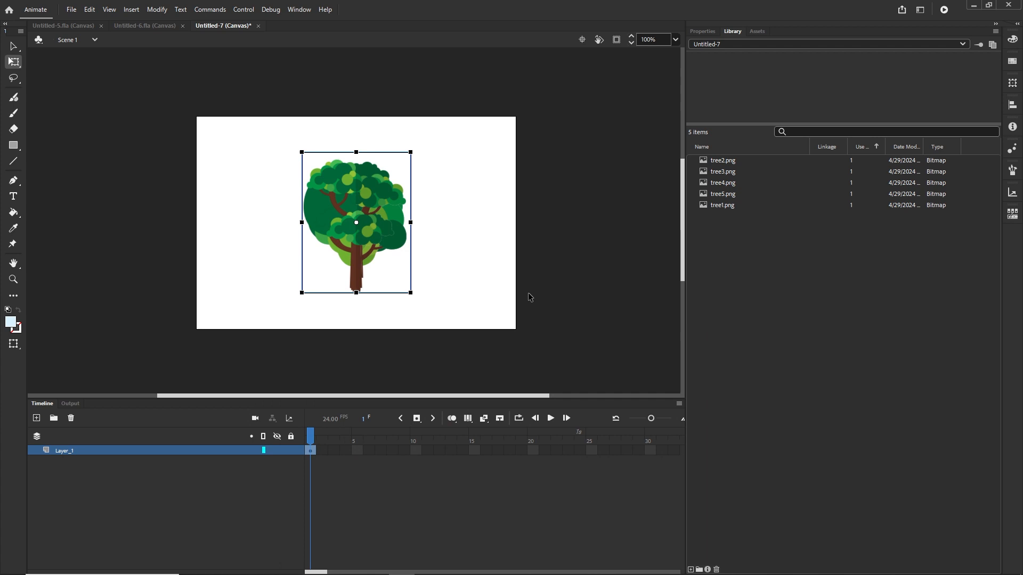
Step: Spread the five trees out in a row across the stage, extending past both edges
click(450, 276)
drag(362, 222, 620, 253)
drag(368, 225, 497, 240)
mouse_move(404, 242)
mouse_down()
mouse_move(323, 241)
mouse_move(395, 241)
mouse_up()
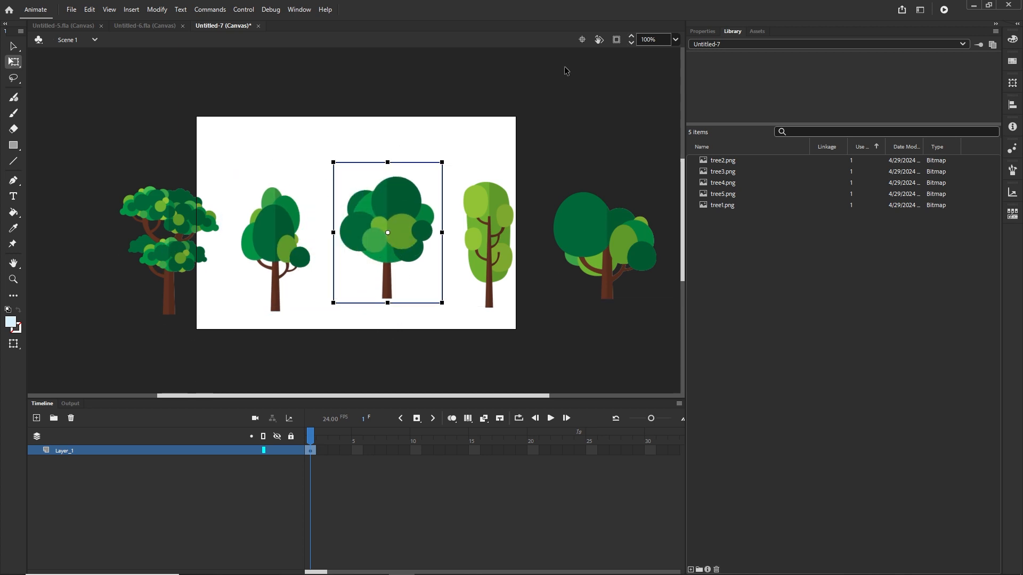
click(616, 42)
click(616, 42)
click(520, 142)
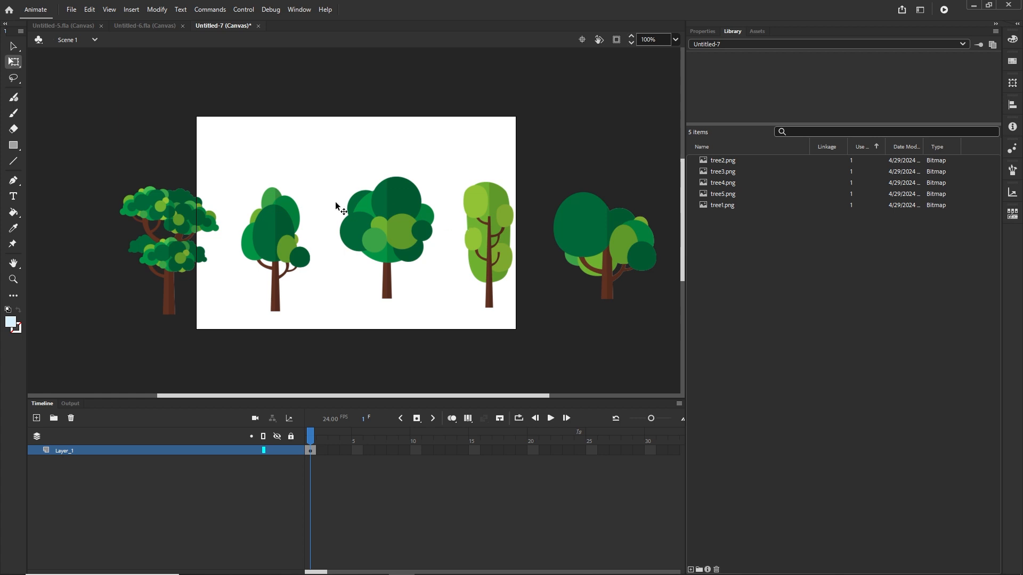
Step: Convert the leftmost tree into a movie clip symbol named t1 with centre registration
click(169, 209)
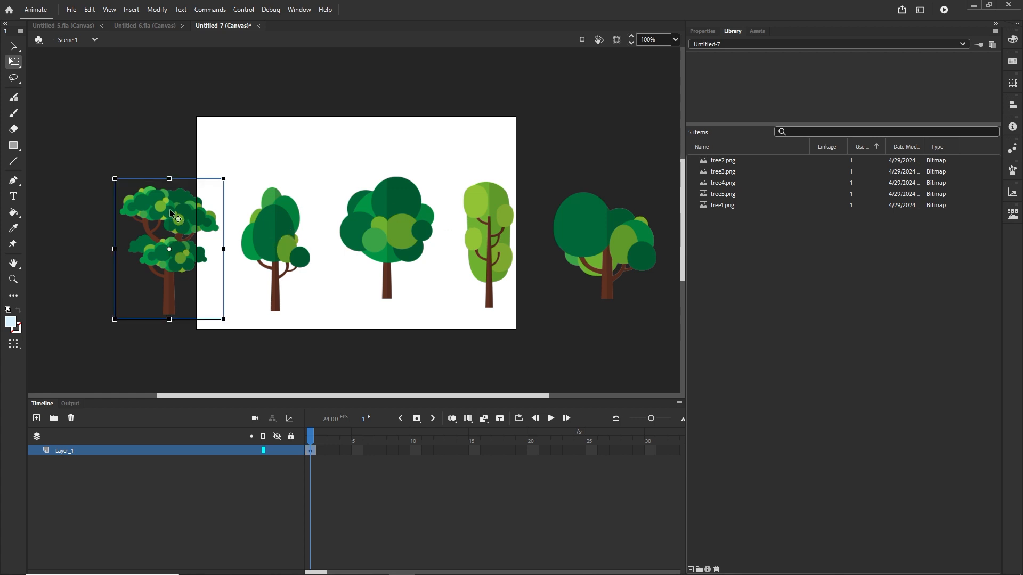
click(157, 9)
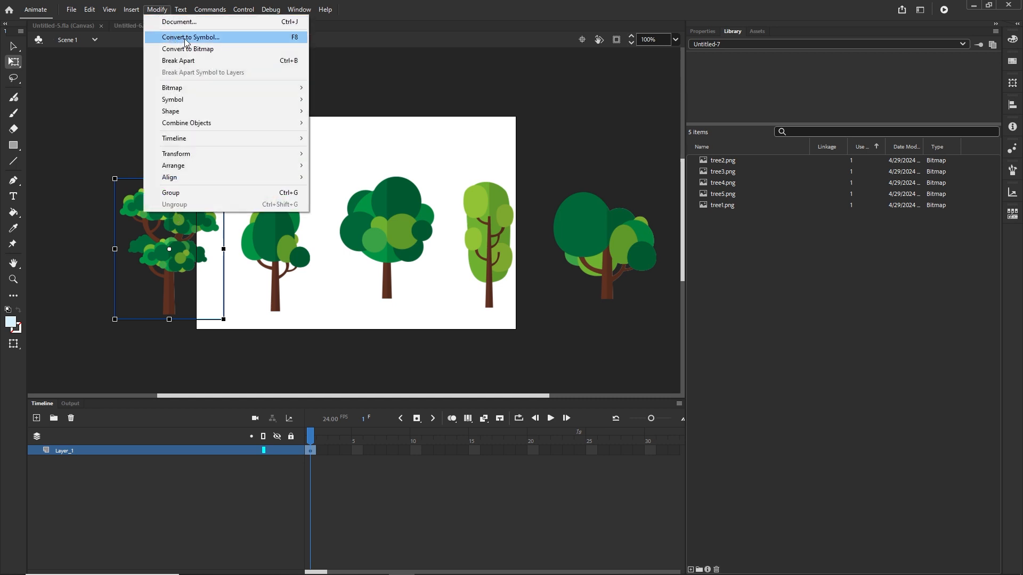
click(186, 38)
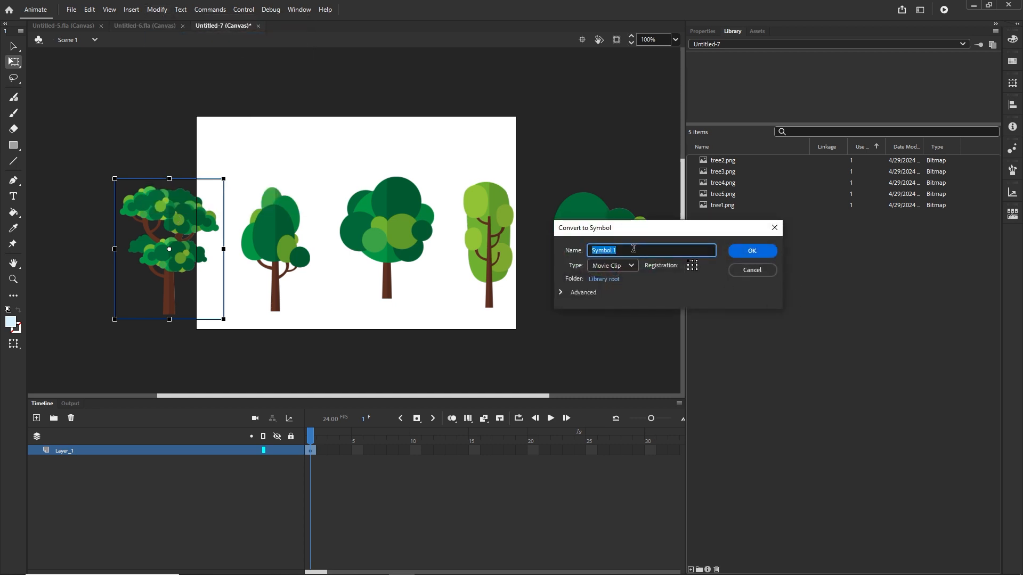
text(t1)
click(693, 268)
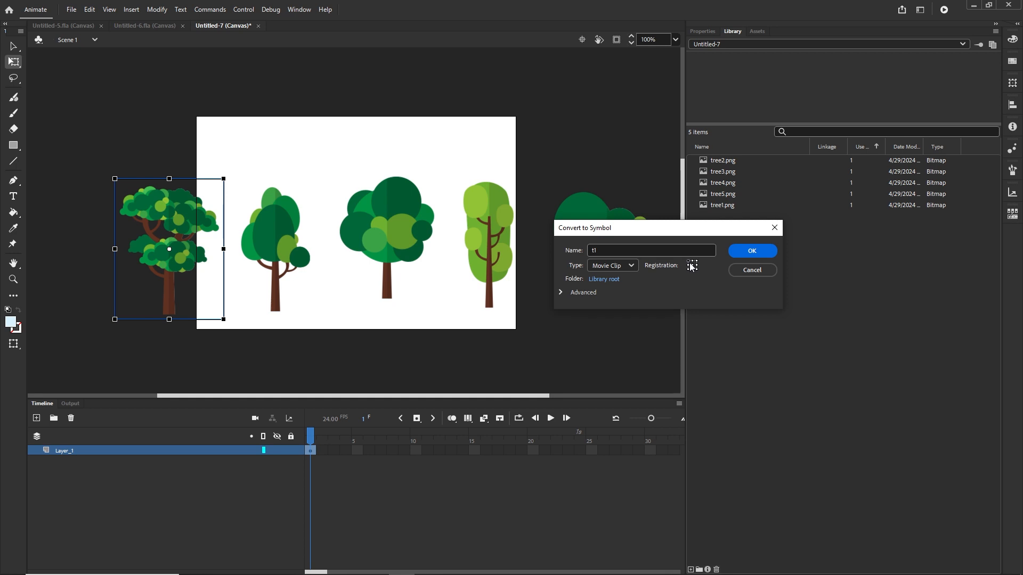
click(752, 251)
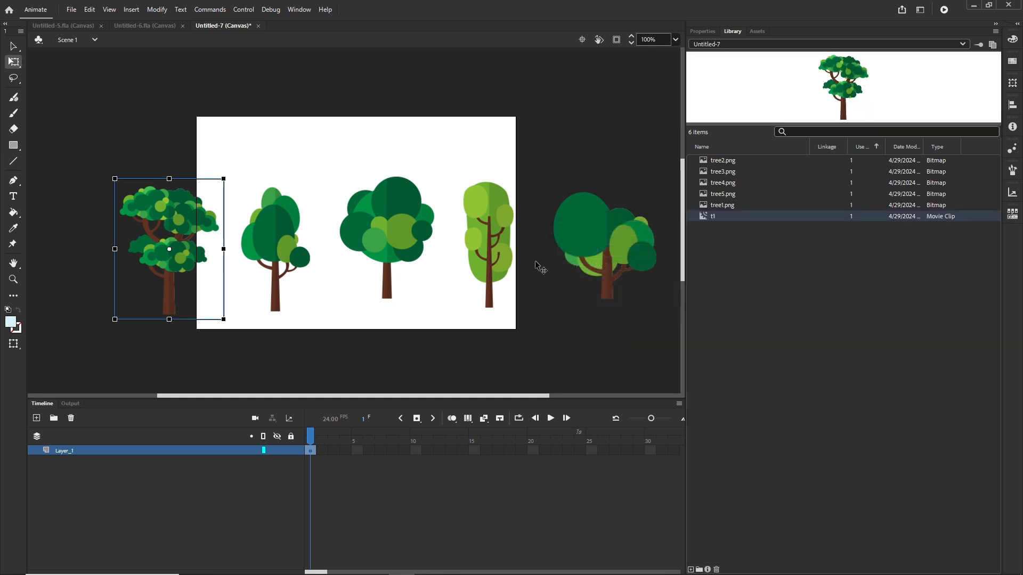
Step: Convert the second tree into a movie clip symbol named t2
click(282, 236)
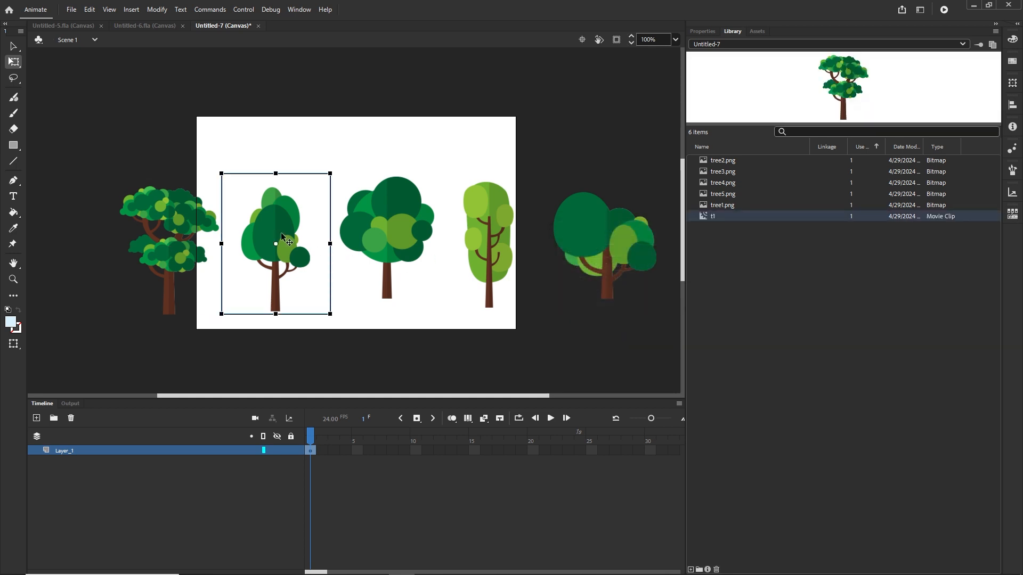
key(F8)
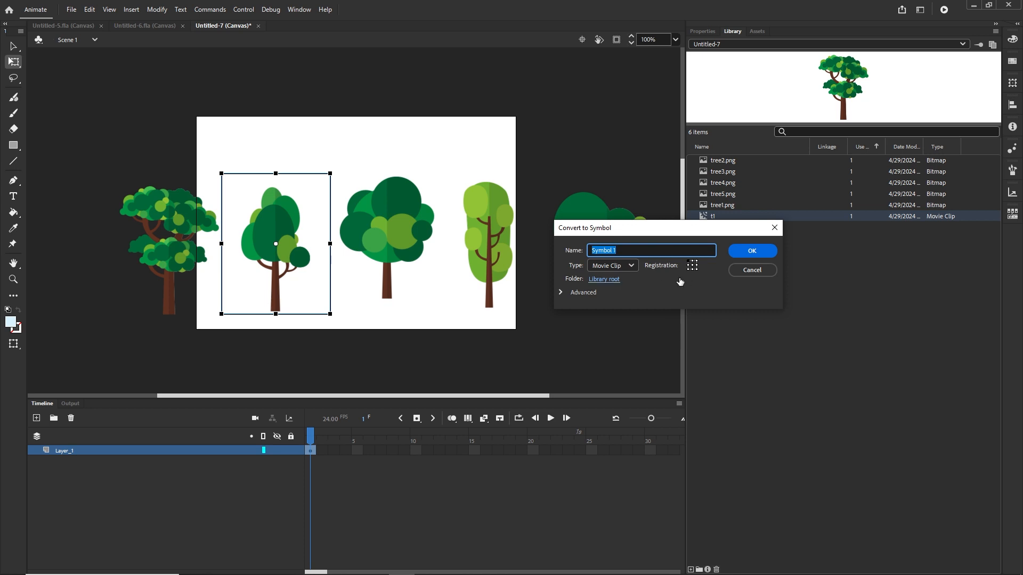
text(t2)
key(Return)
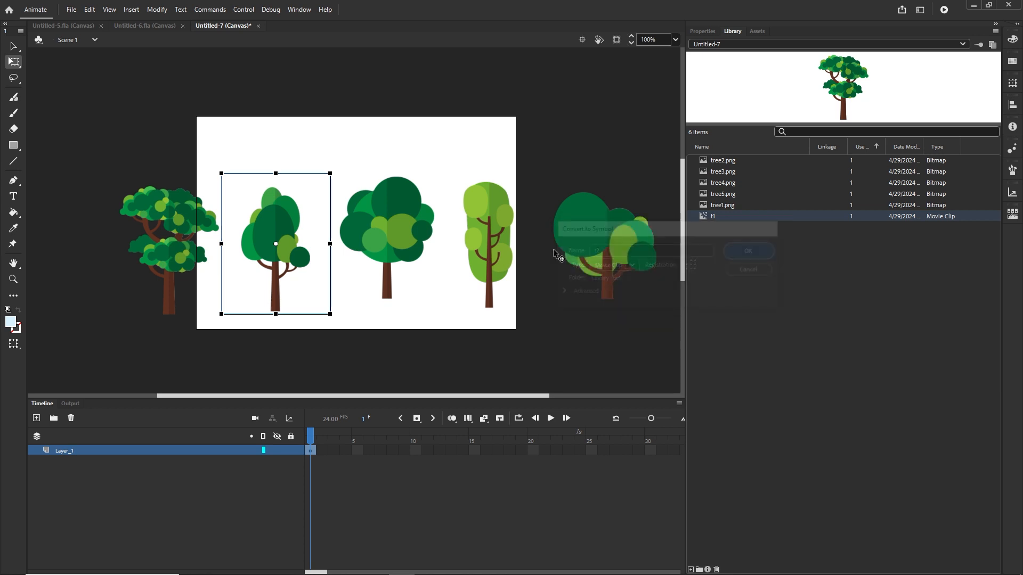
Step: Convert the middle tree into a movie clip symbol named t3
click(395, 229)
key(F8)
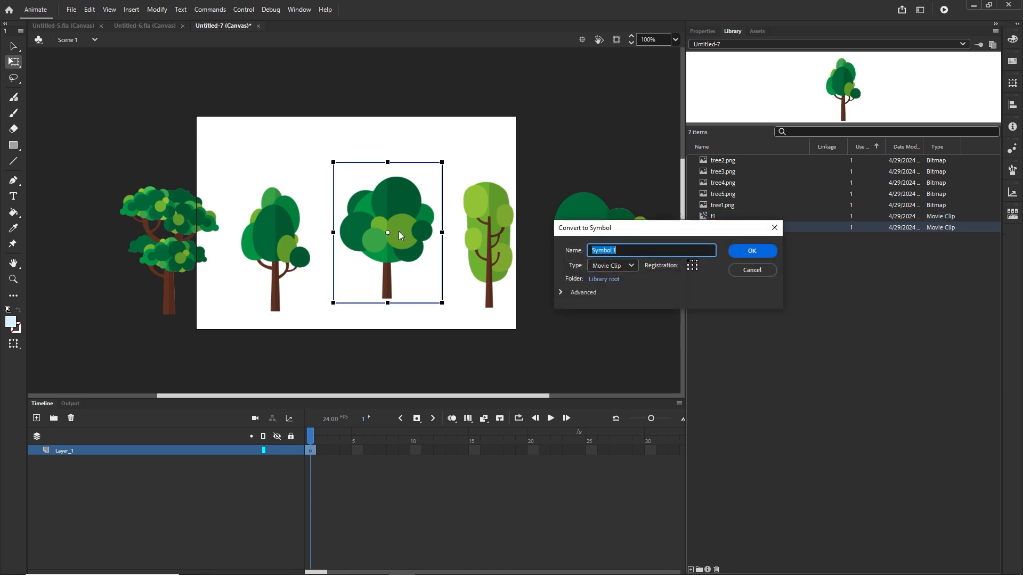
text(t3)
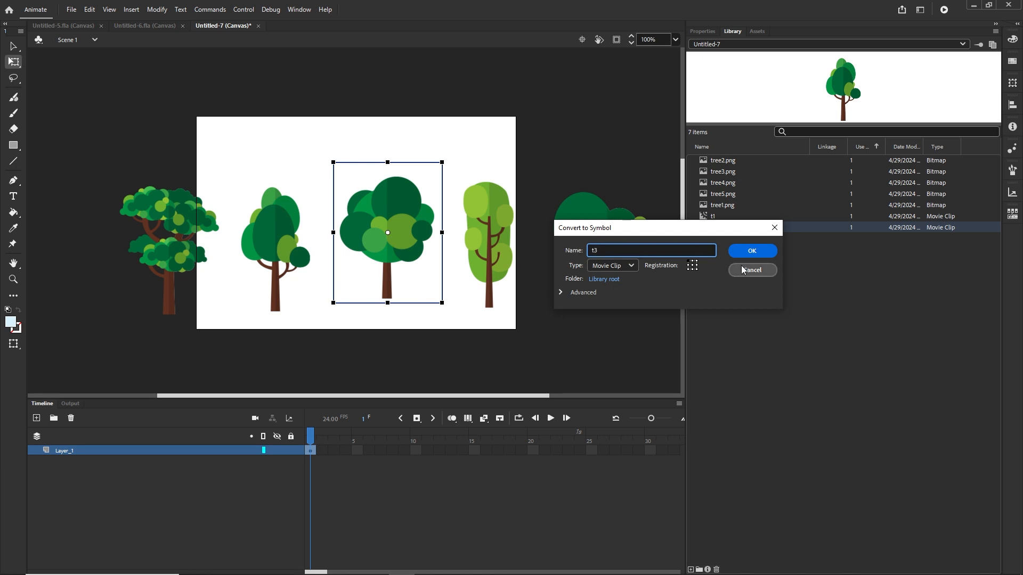
click(753, 251)
Step: Convert the fourth tree into a movie clip symbol named t4
click(498, 242)
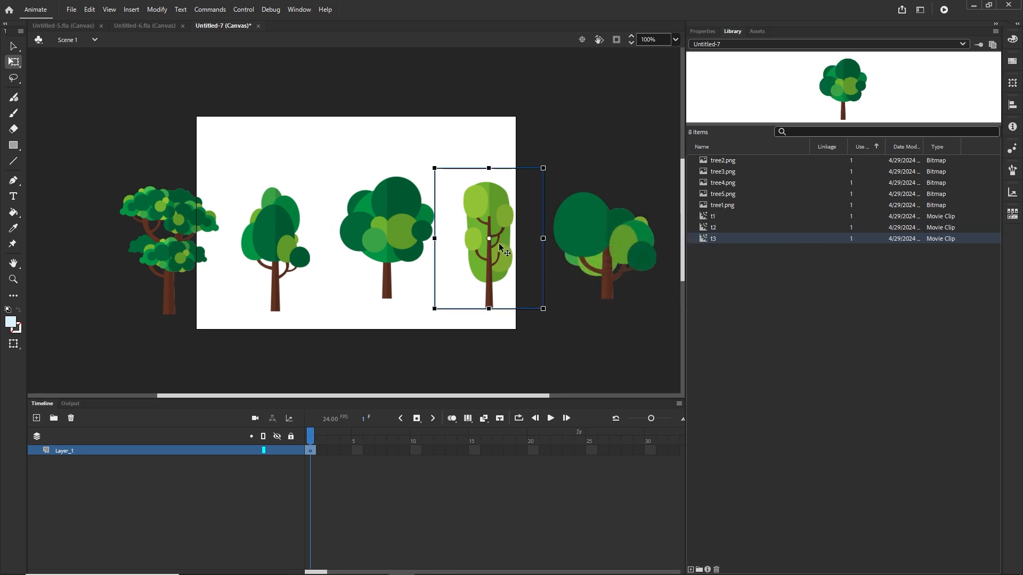
key(F8)
text(t)
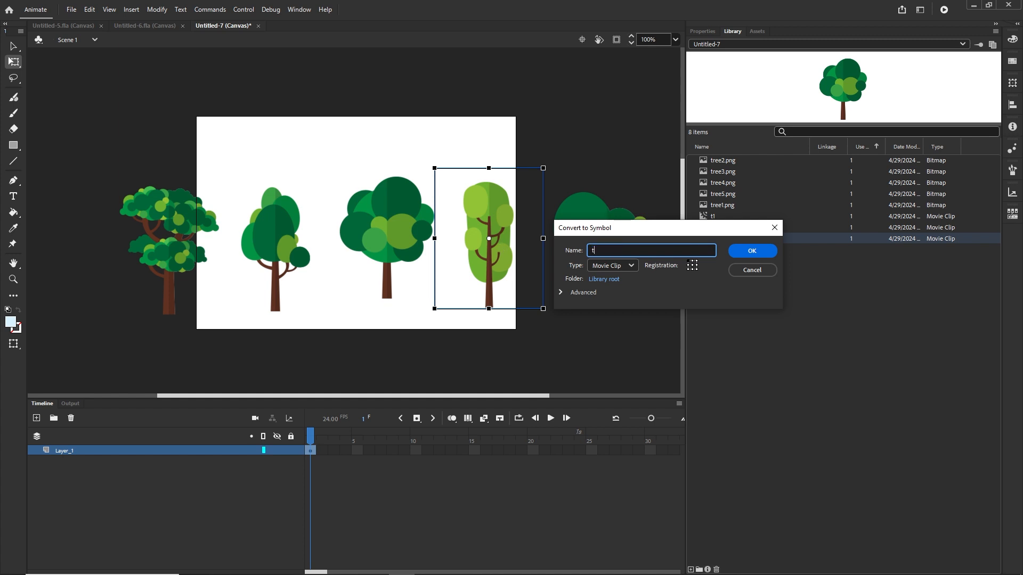
text(4)
click(735, 252)
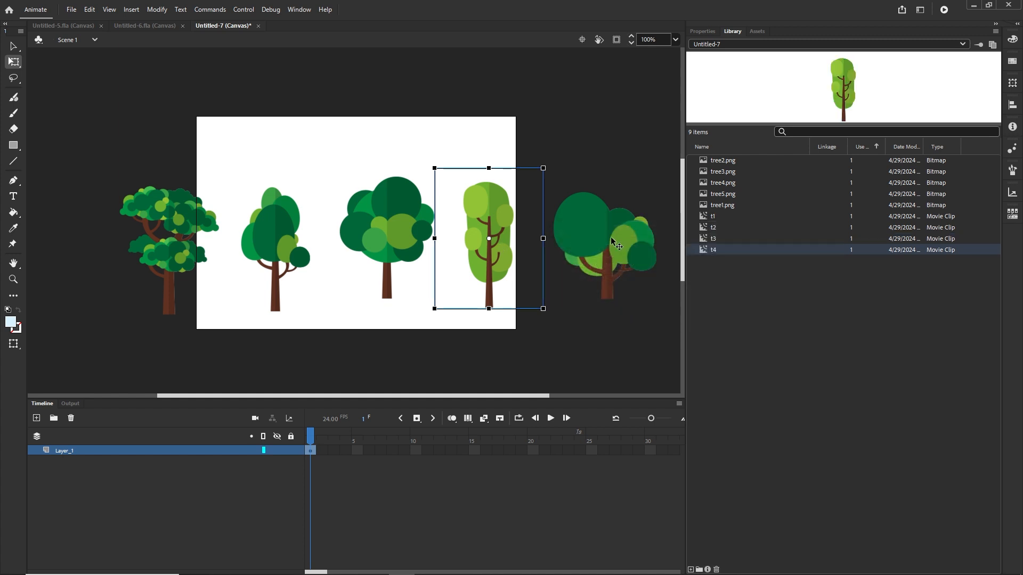
Step: Convert the rightmost tree into a movie clip symbol named t5
click(611, 237)
key(F8)
text(t)
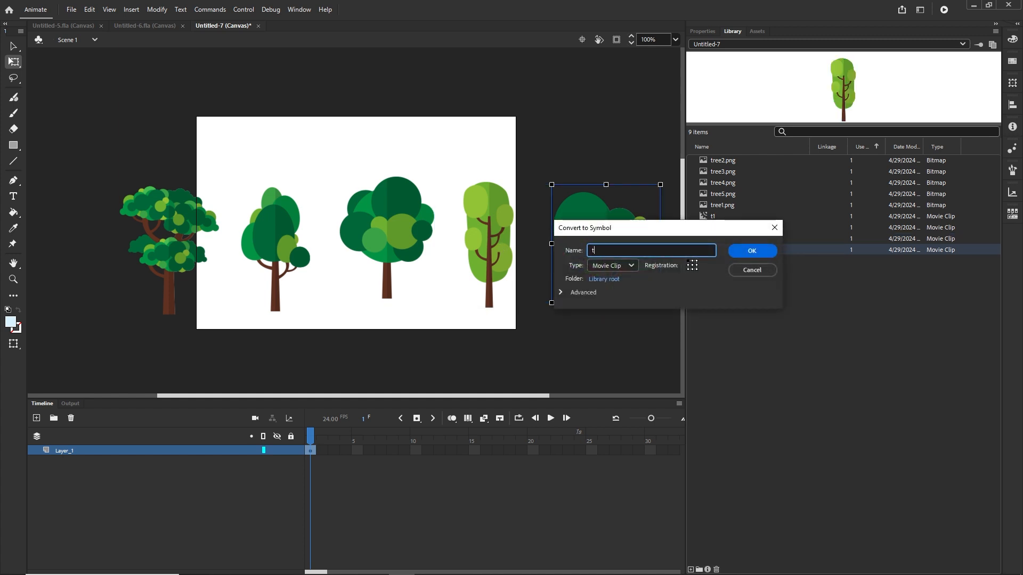
text(5)
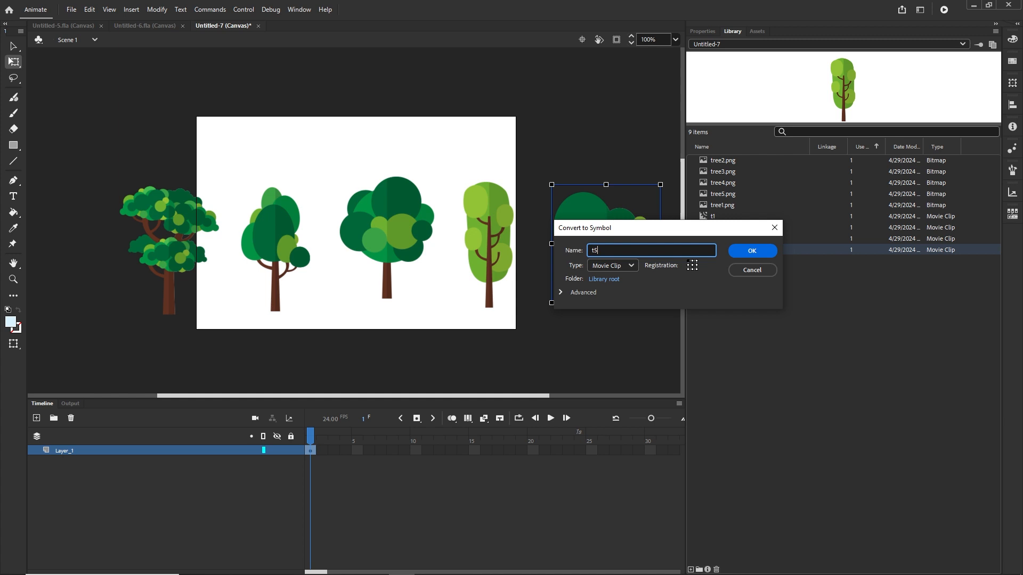
click(752, 251)
Step: Delete all five tree instances from the stage
click(548, 333)
scroll(548, 333, down, 1)
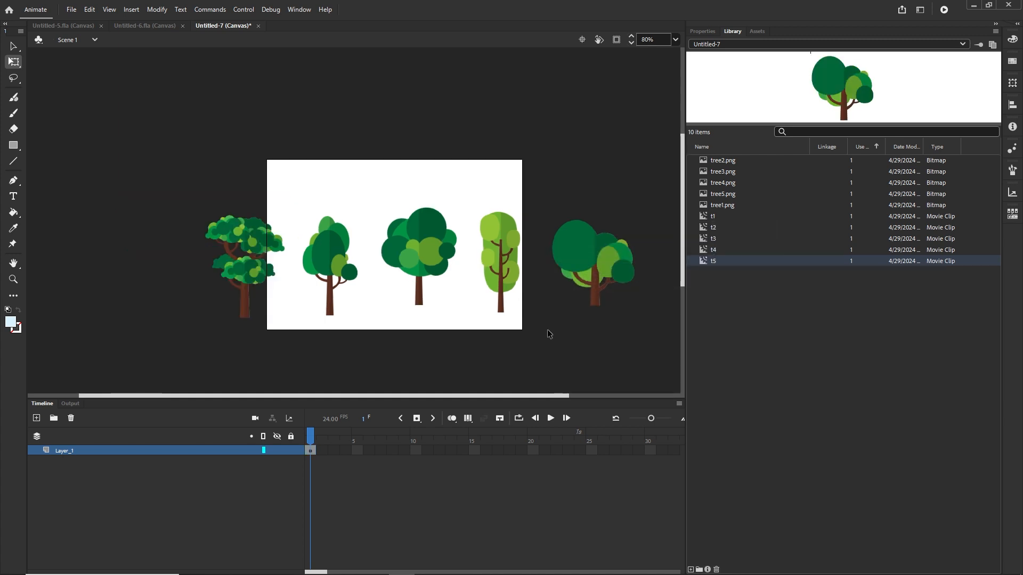
drag(647, 159, 187, 331)
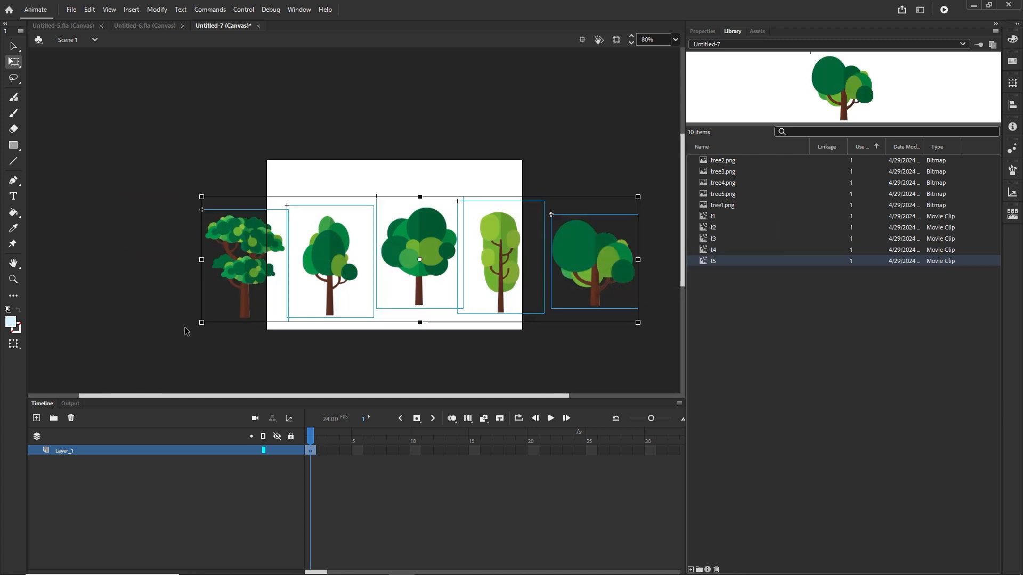
key(Delete)
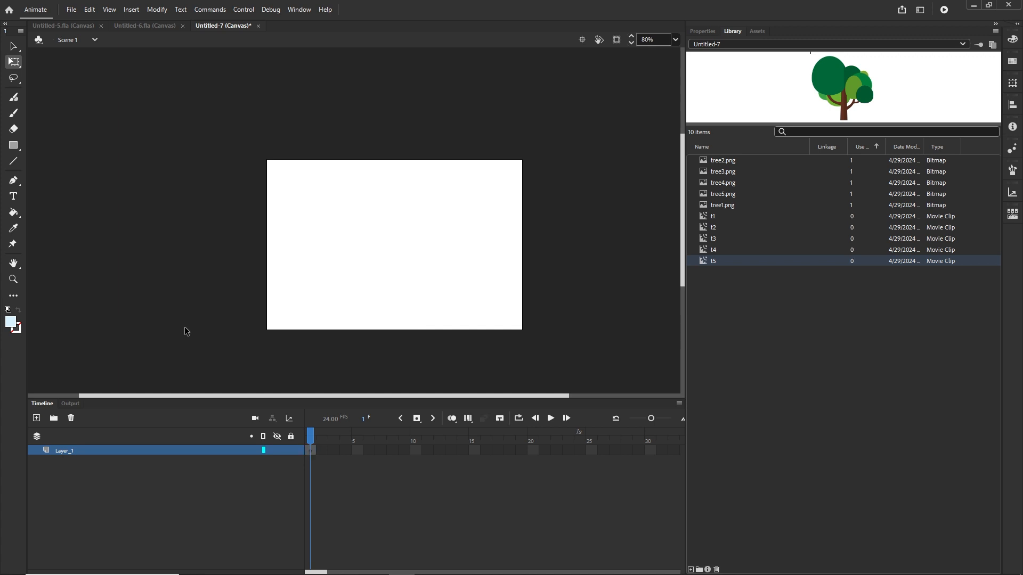
Step: Browse the library's tree bitmaps and t1–t5 movie clip symbols
click(707, 219)
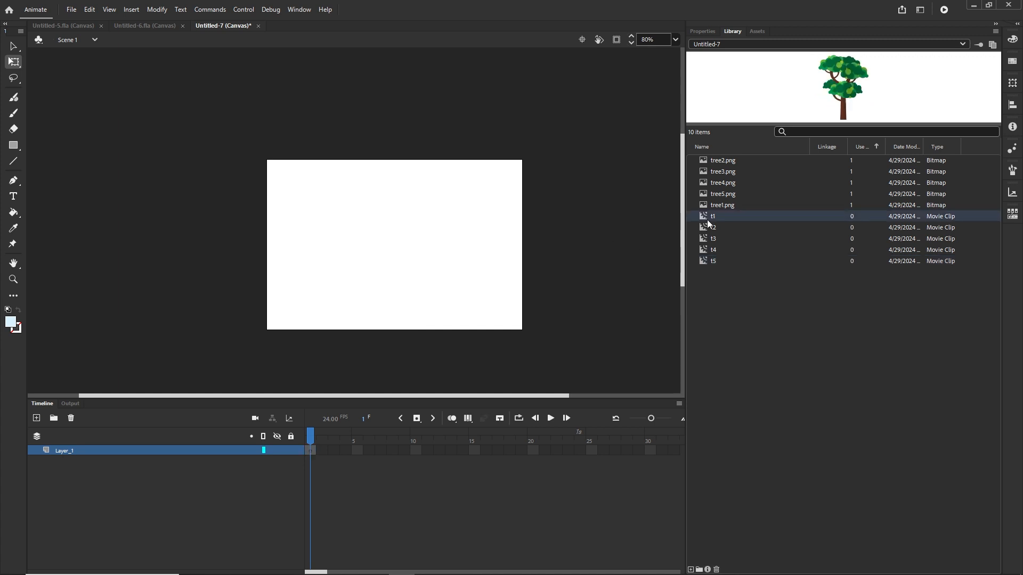
click(709, 228)
click(711, 239)
click(711, 250)
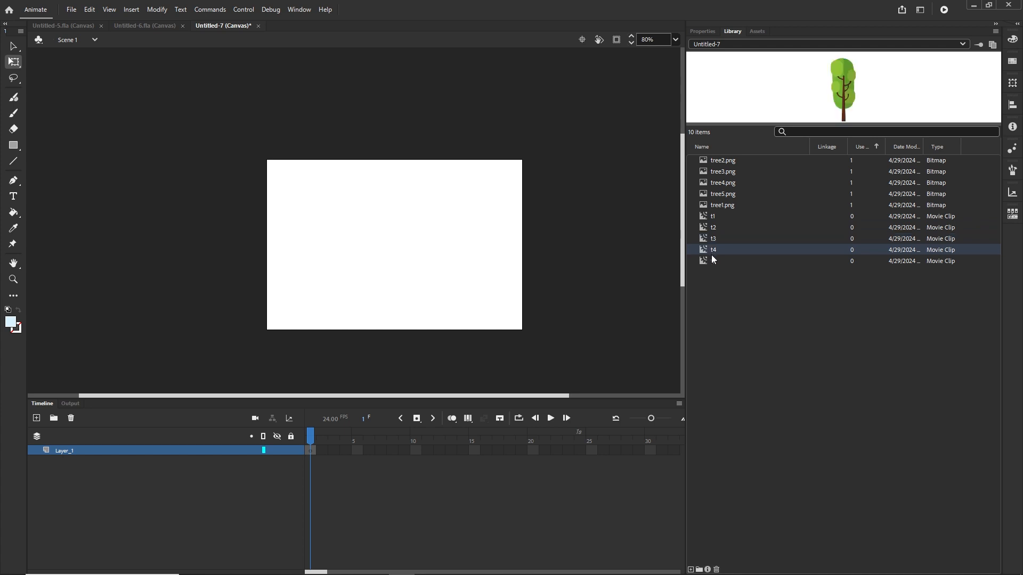
click(714, 261)
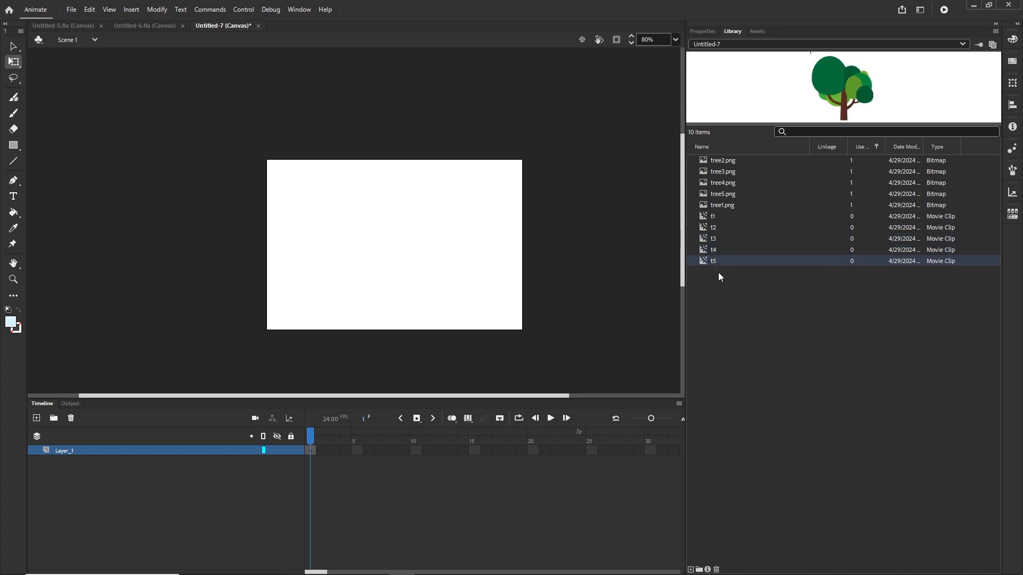
click(725, 162)
shift+click(723, 206)
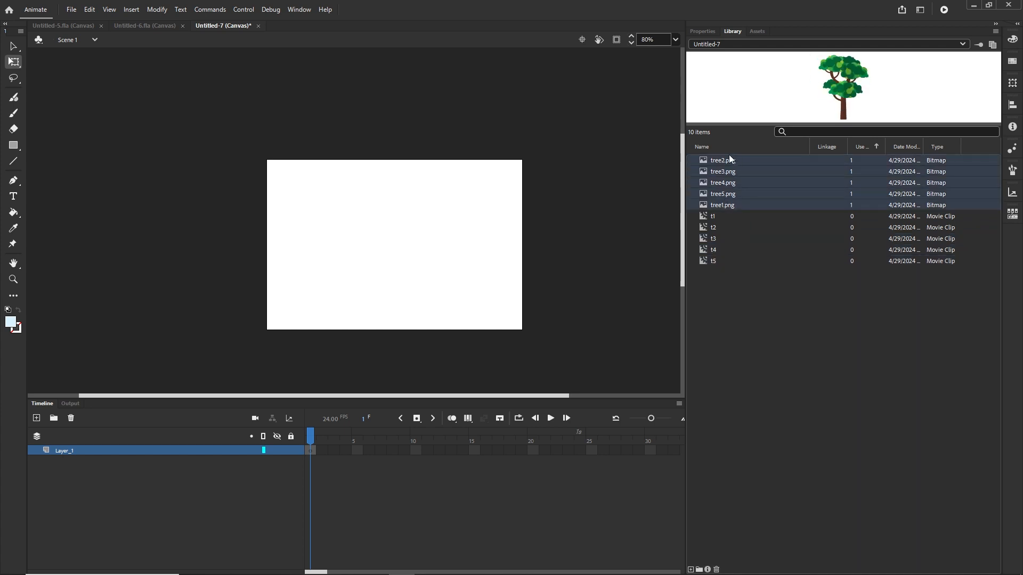
click(712, 217)
shift+click(716, 260)
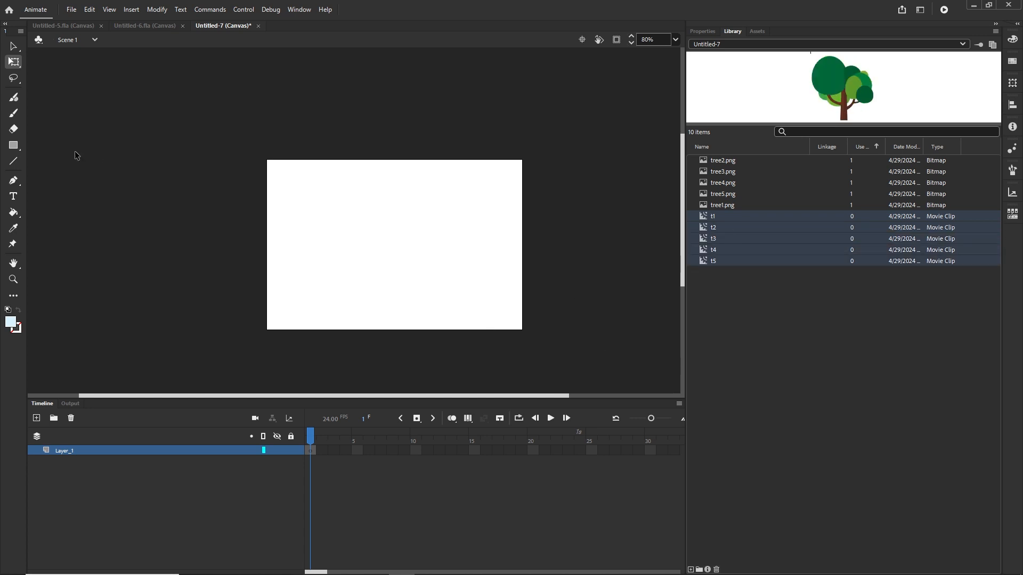
Step: Draw a green rectangle with no stroke across the bottom of the stage as ground
click(708, 30)
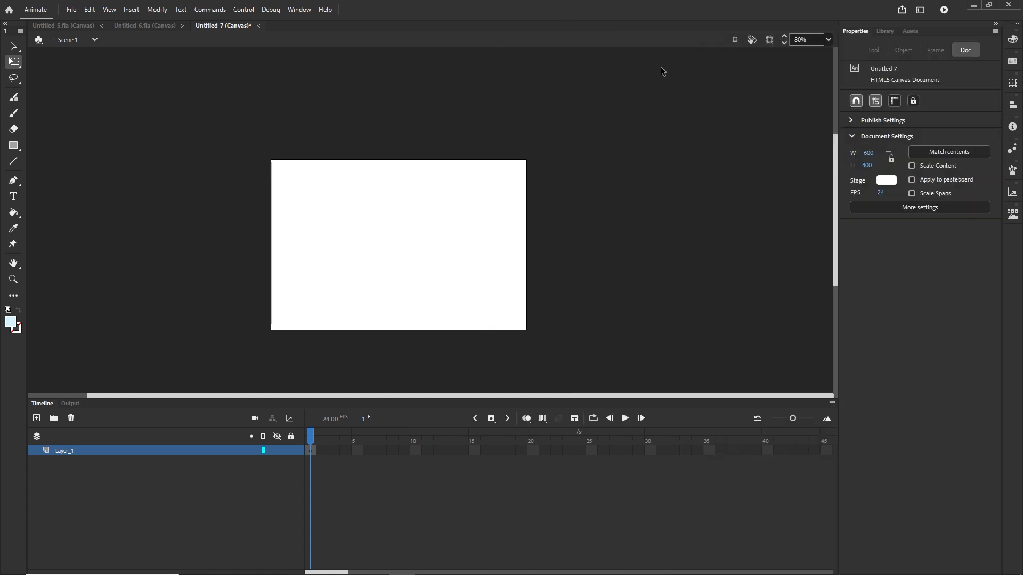
click(14, 146)
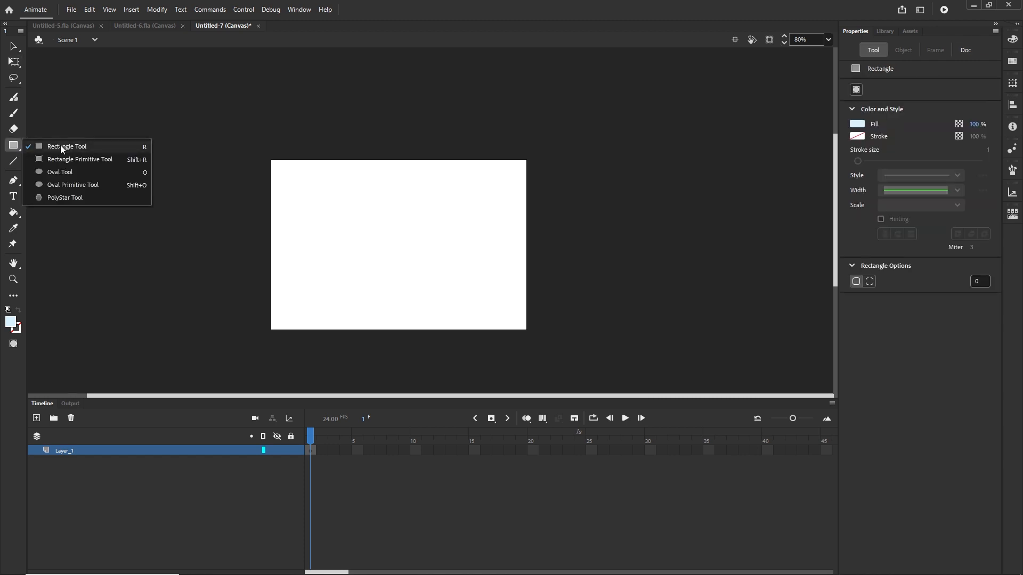
click(60, 145)
click(856, 136)
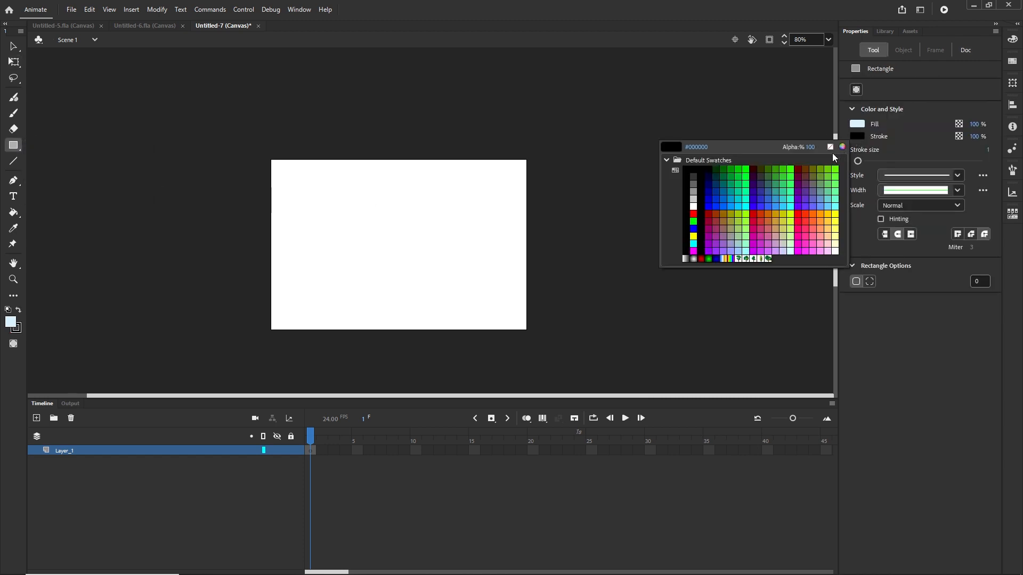
click(830, 146)
click(856, 123)
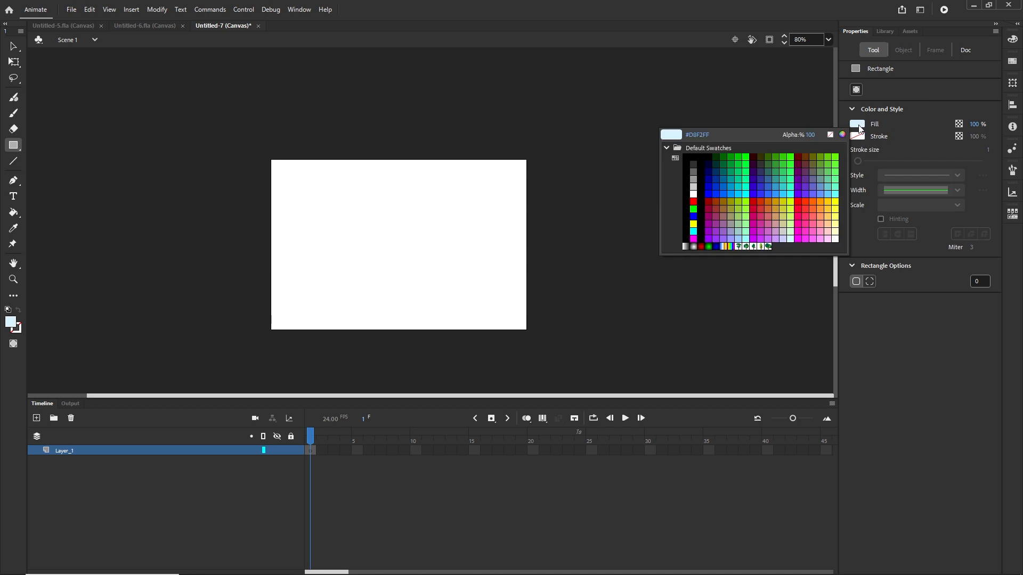
click(829, 157)
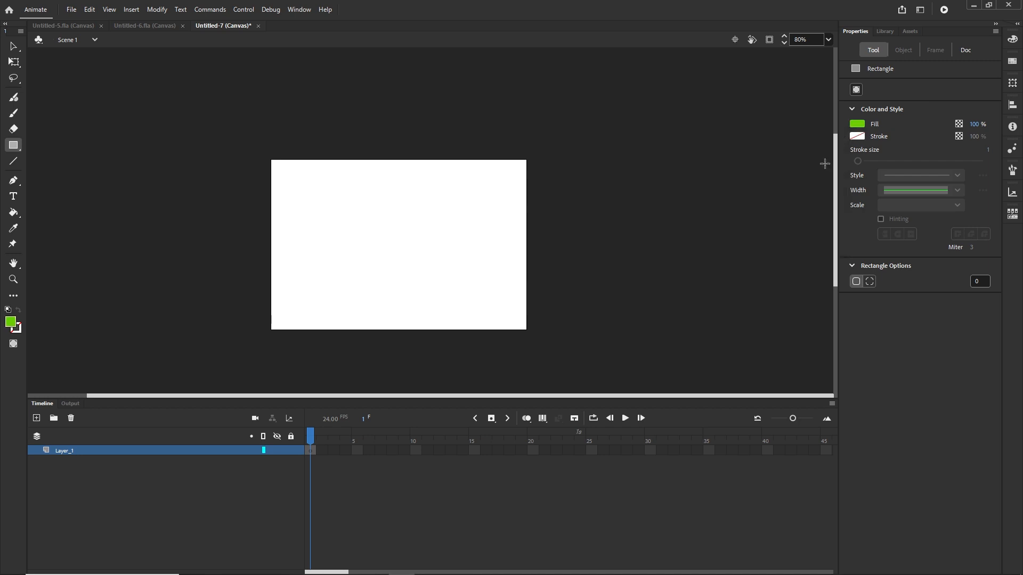
drag(524, 326, 271, 275)
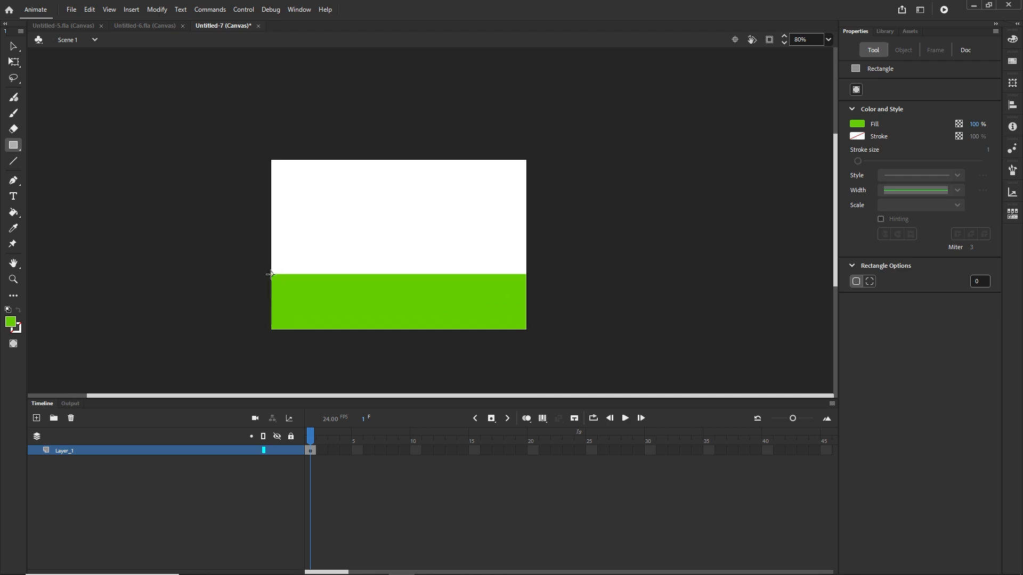
Step: Set the ground rectangle's width to 600 and its X position to 0
key(v)
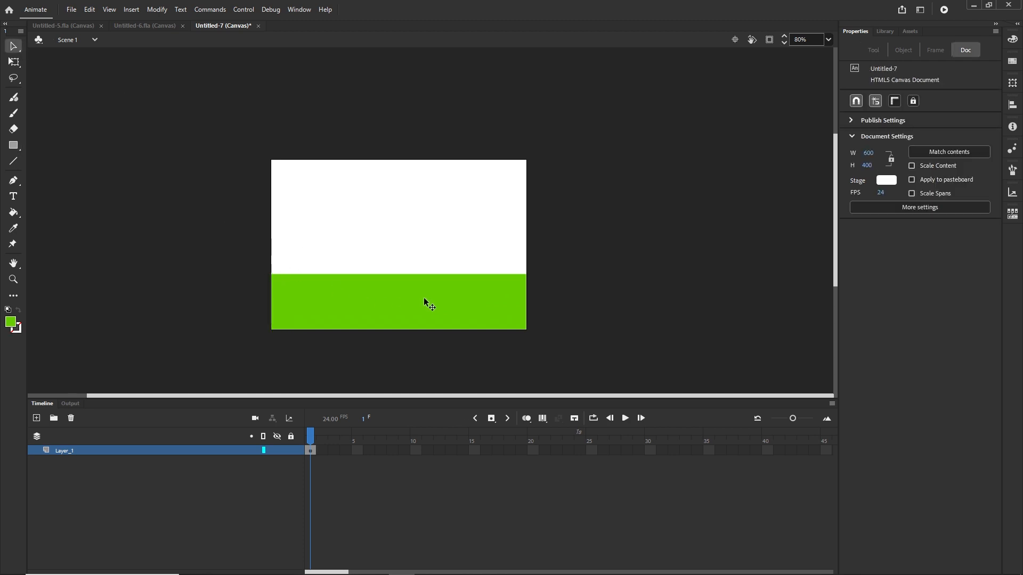
click(425, 303)
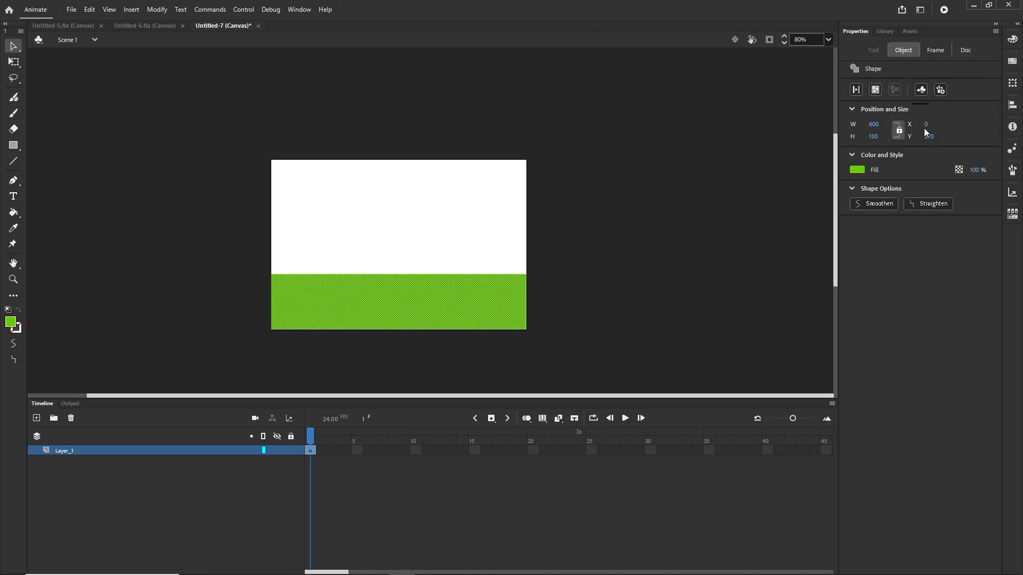
click(875, 123)
text(6)
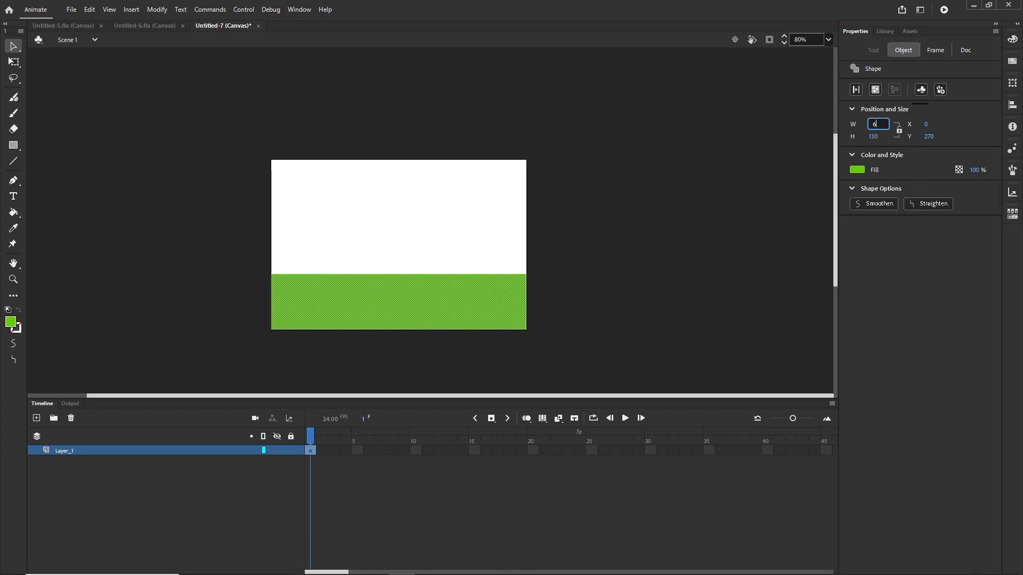
key(Return)
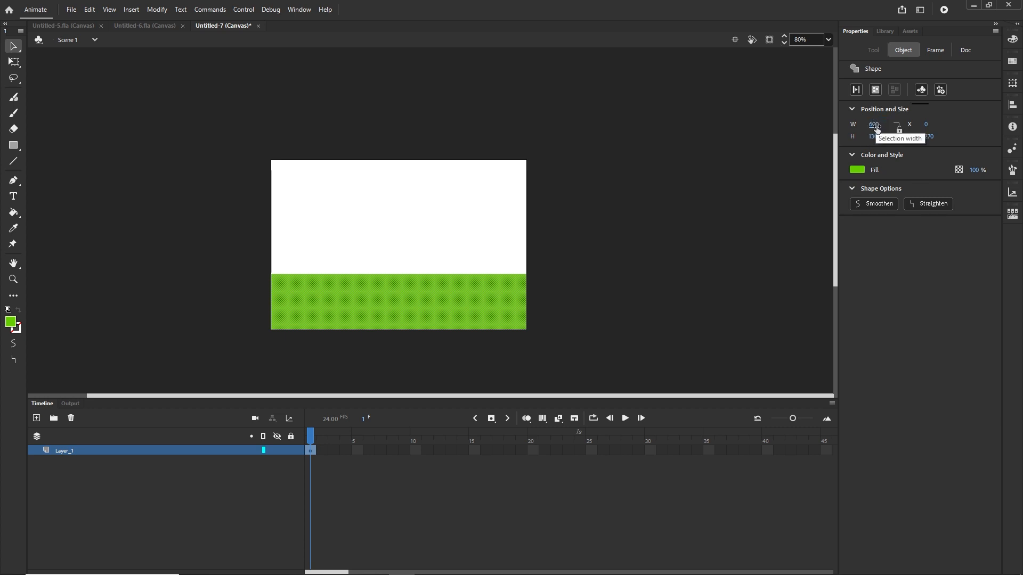
drag(875, 126, 910, 124)
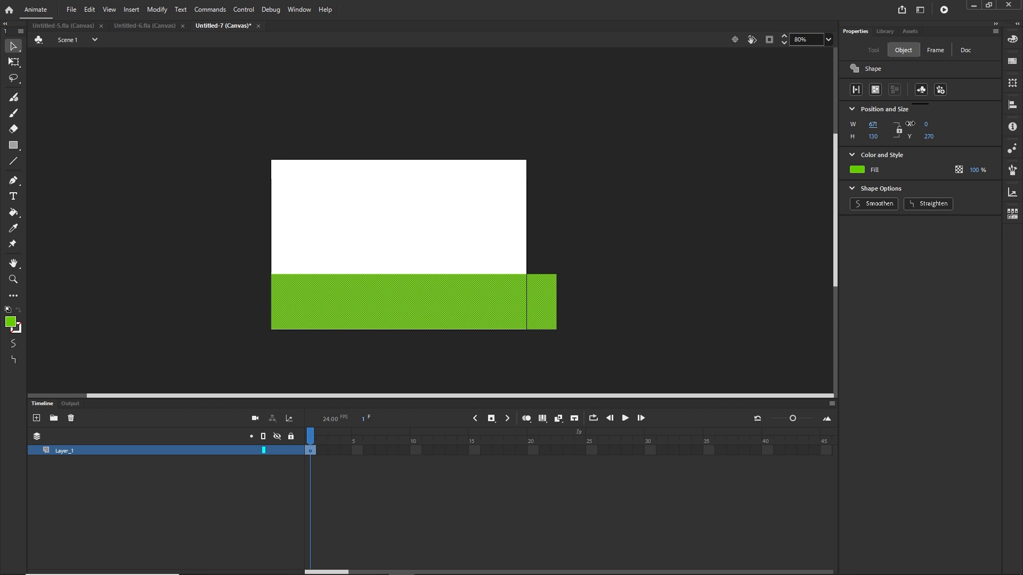
click(876, 127)
key(Return)
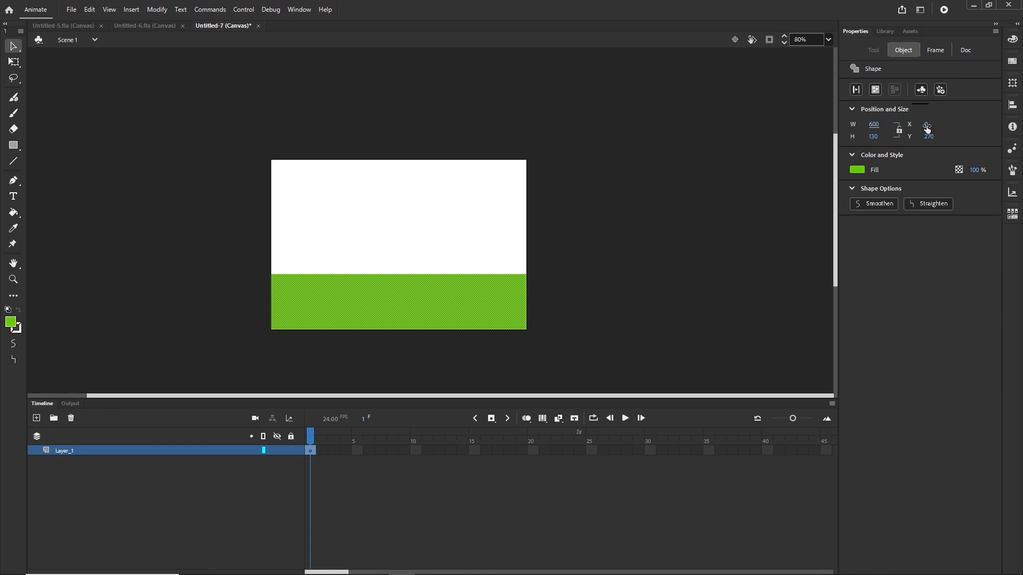
drag(926, 126, 973, 127)
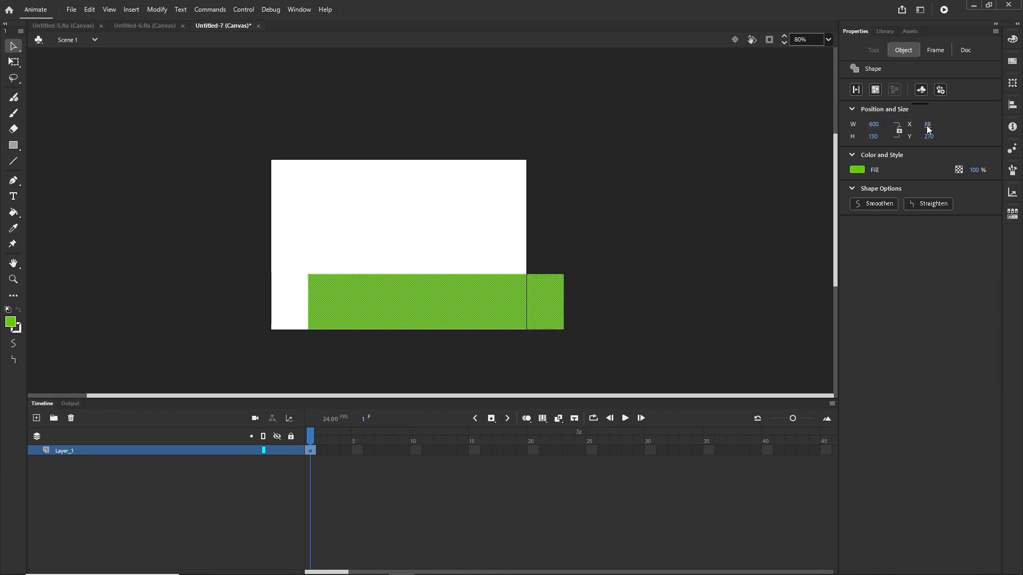
click(927, 126)
text(0)
key(Return)
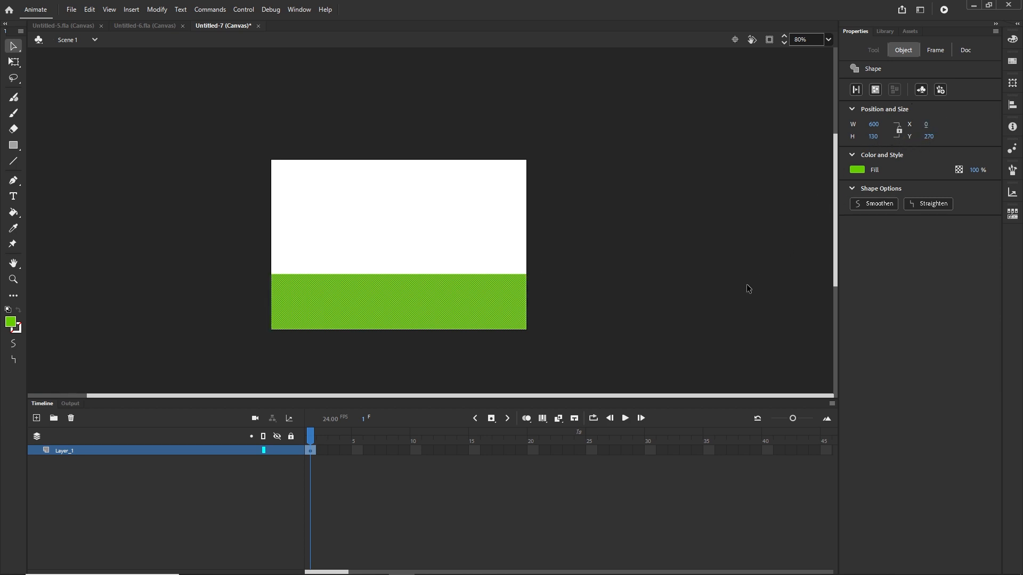
Step: Nudge the ground rectangle vertically, then set its Y position to 270
click(588, 299)
click(433, 297)
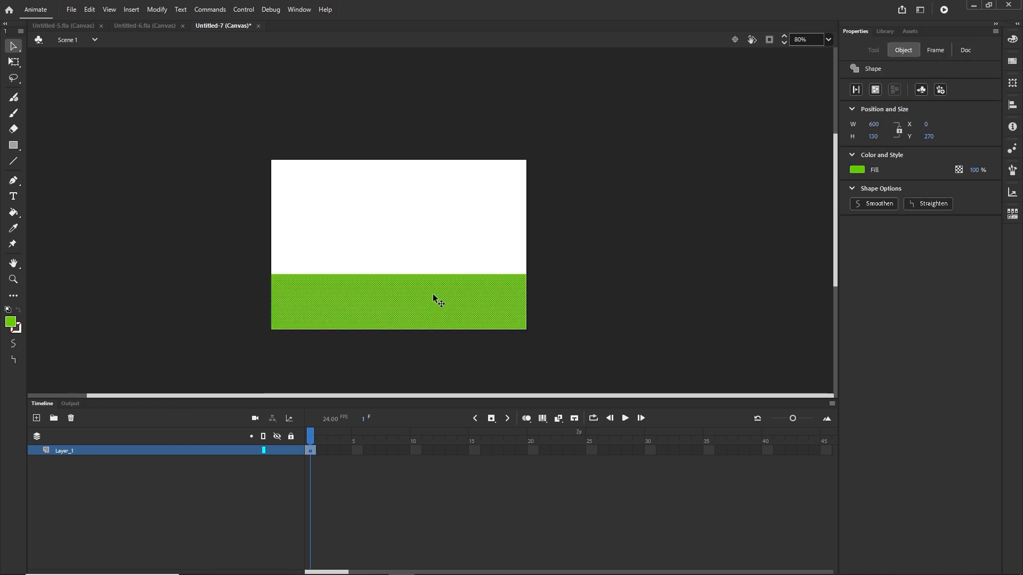
key(shift+Up)
key(shift+Up)
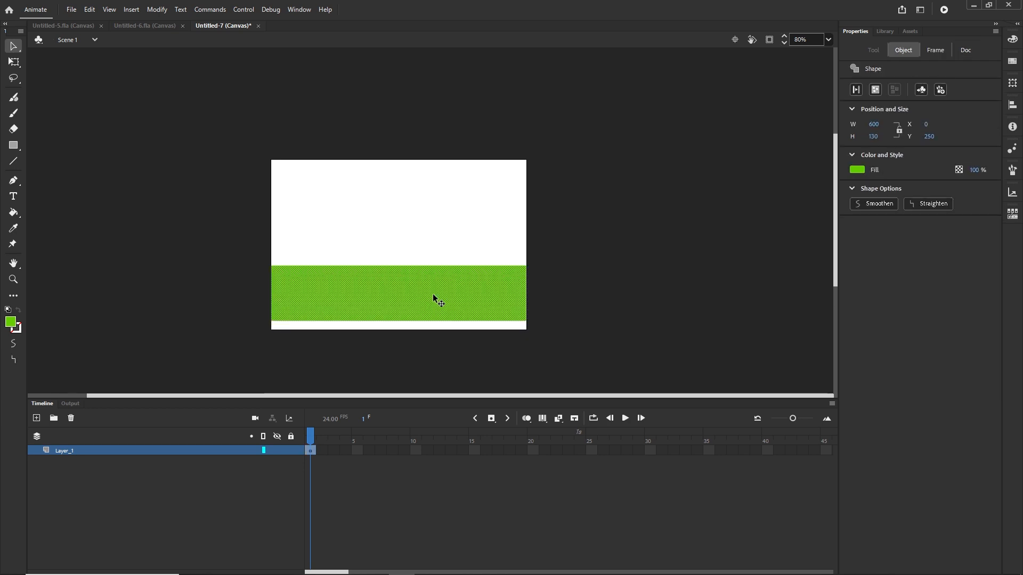
key(shift+Down)
key(Down)
key(Down)
key(Down)
key(shift+Down)
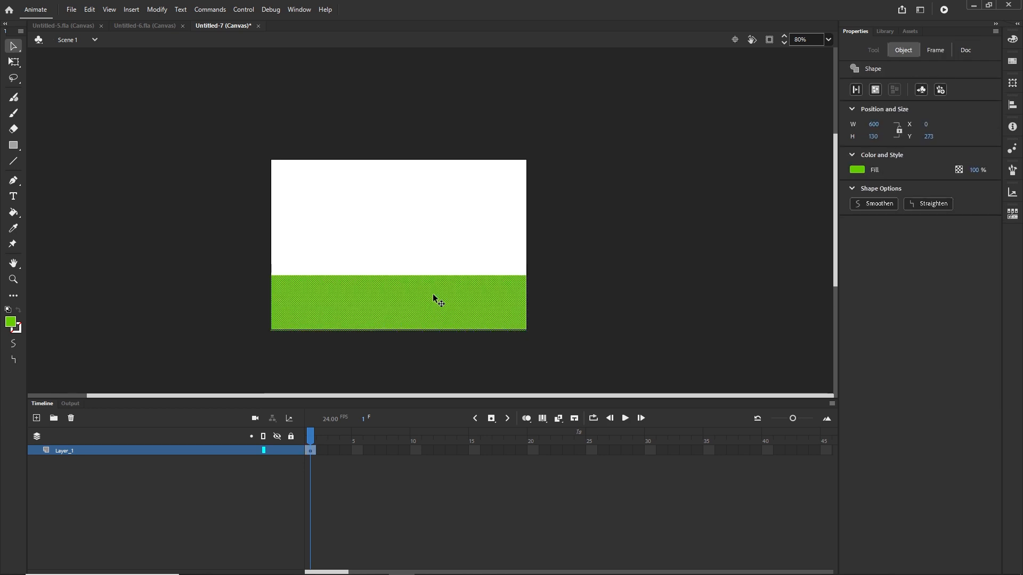
click(601, 306)
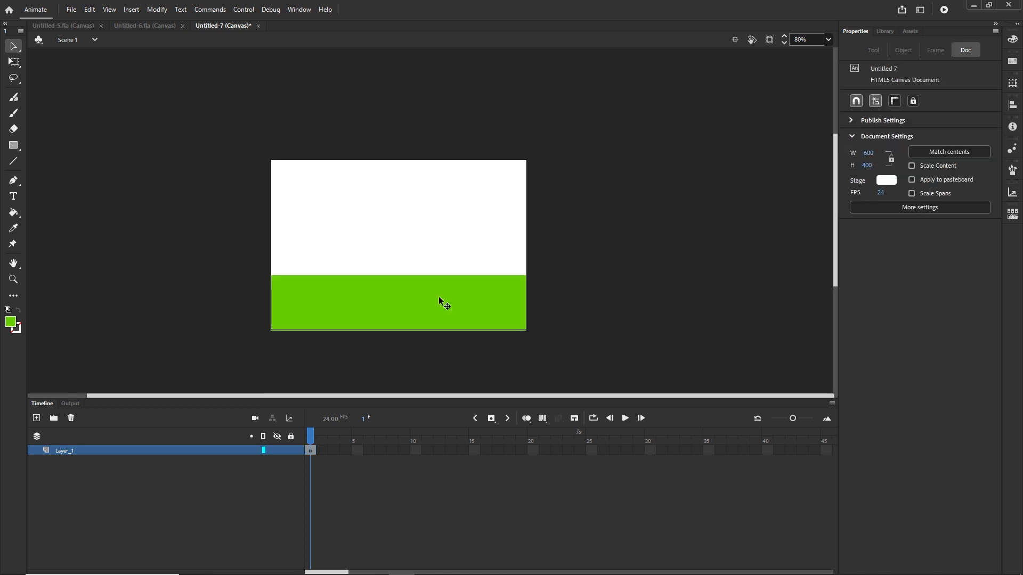
click(438, 297)
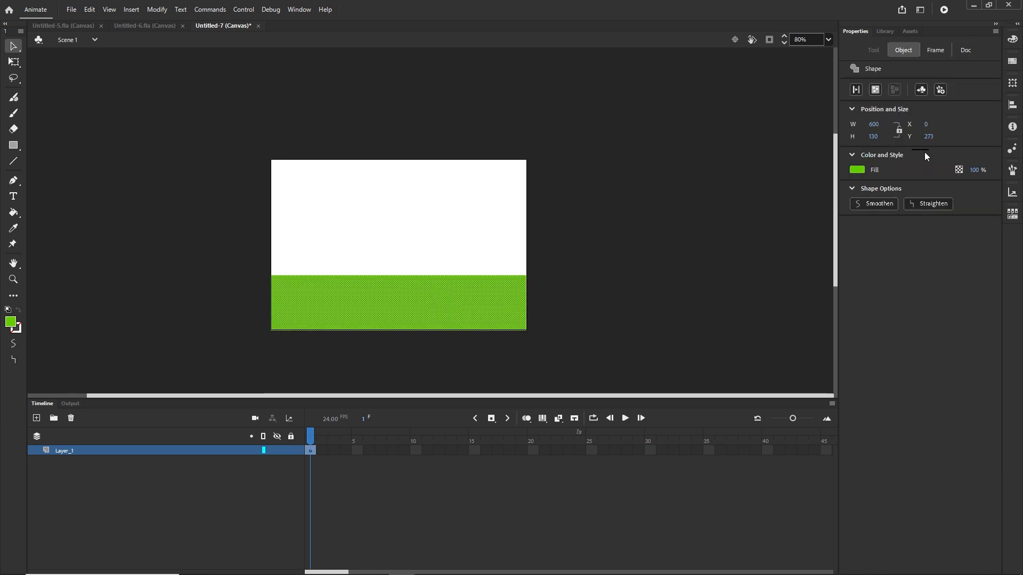
click(928, 137)
text(2)
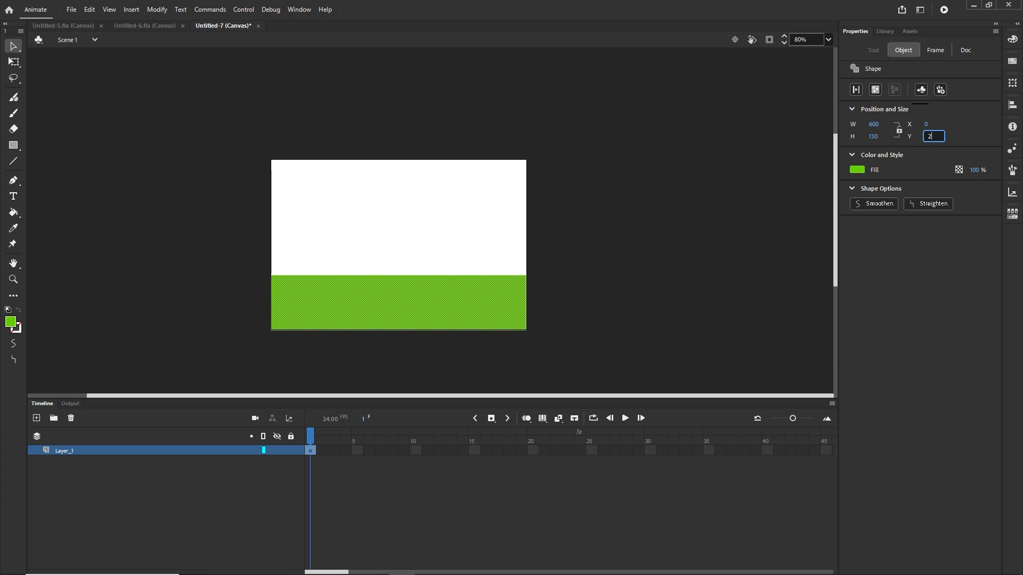
key(Return)
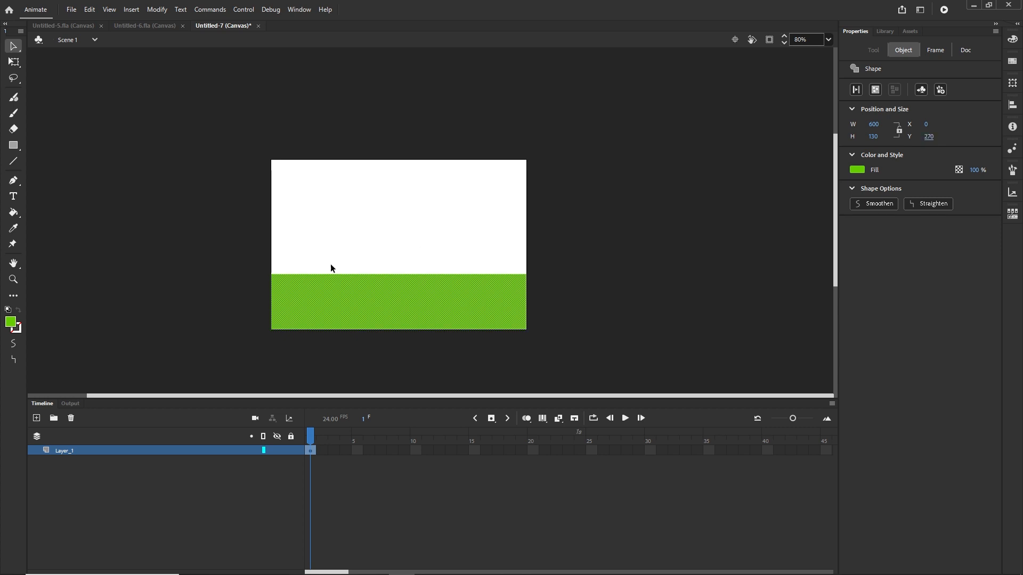
Step: Place an instance of the t1 movie clip from the library onto the stage above the ground
click(547, 307)
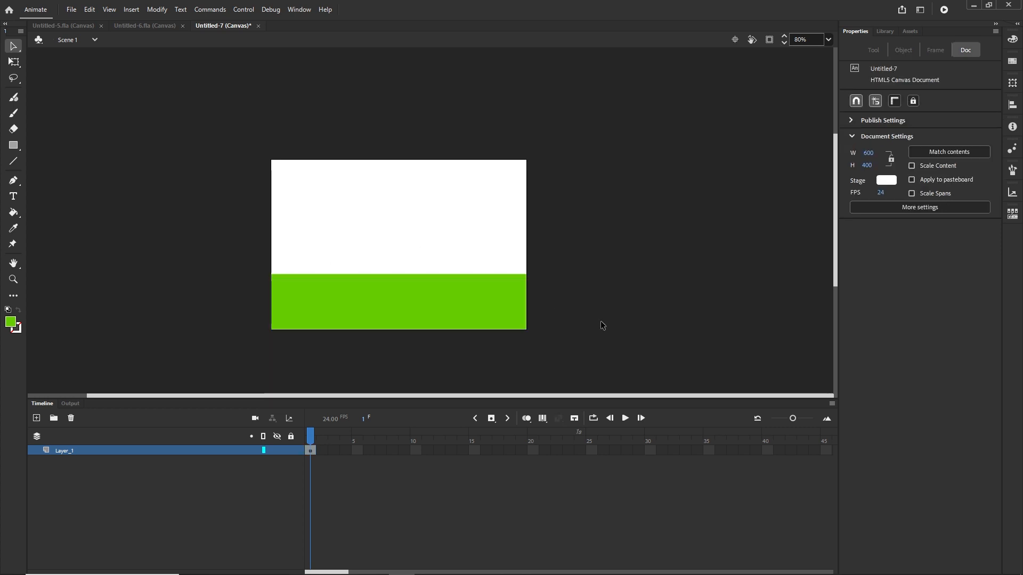
click(457, 314)
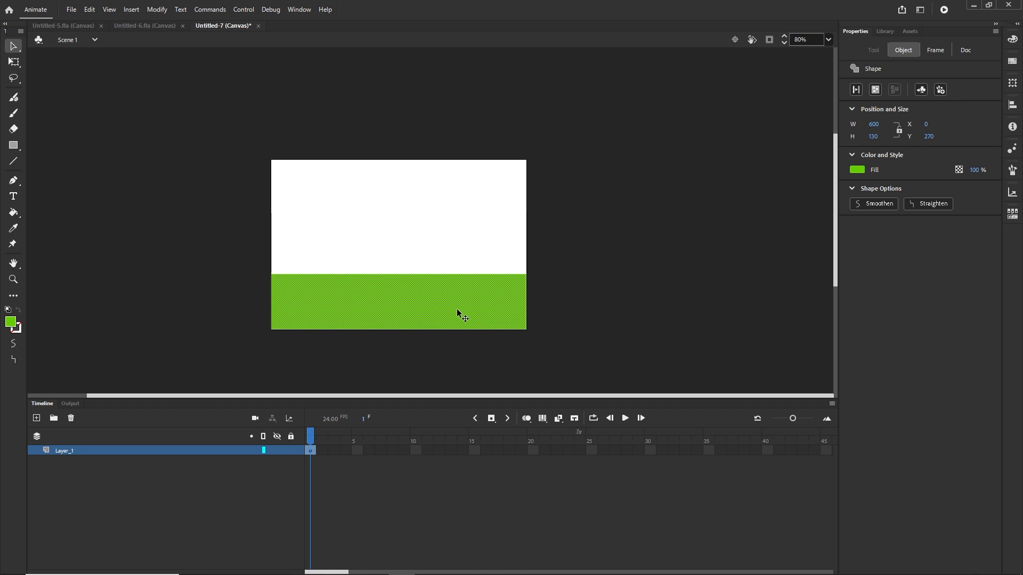
click(887, 33)
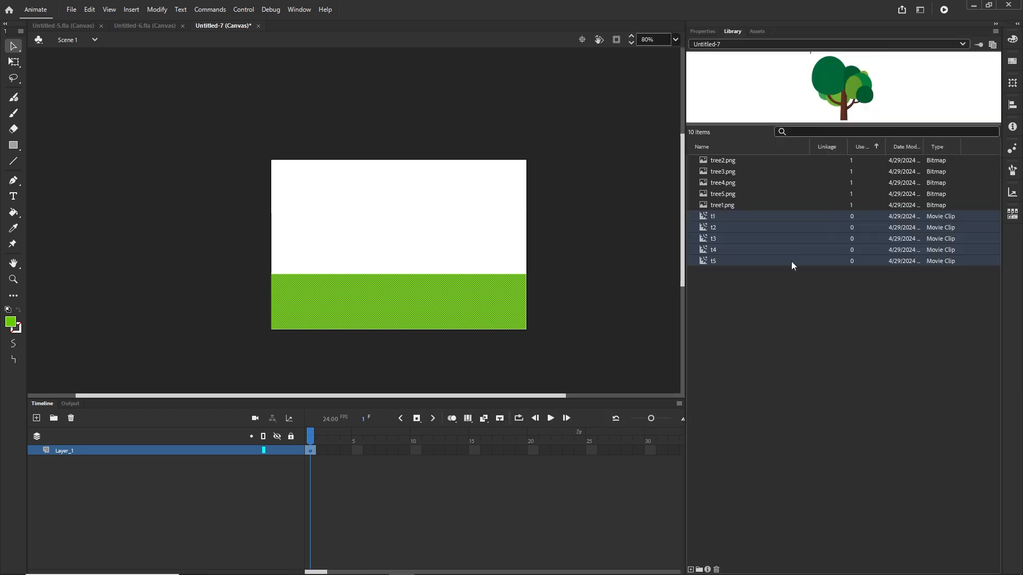
click(704, 216)
drag(705, 216, 337, 250)
click(598, 296)
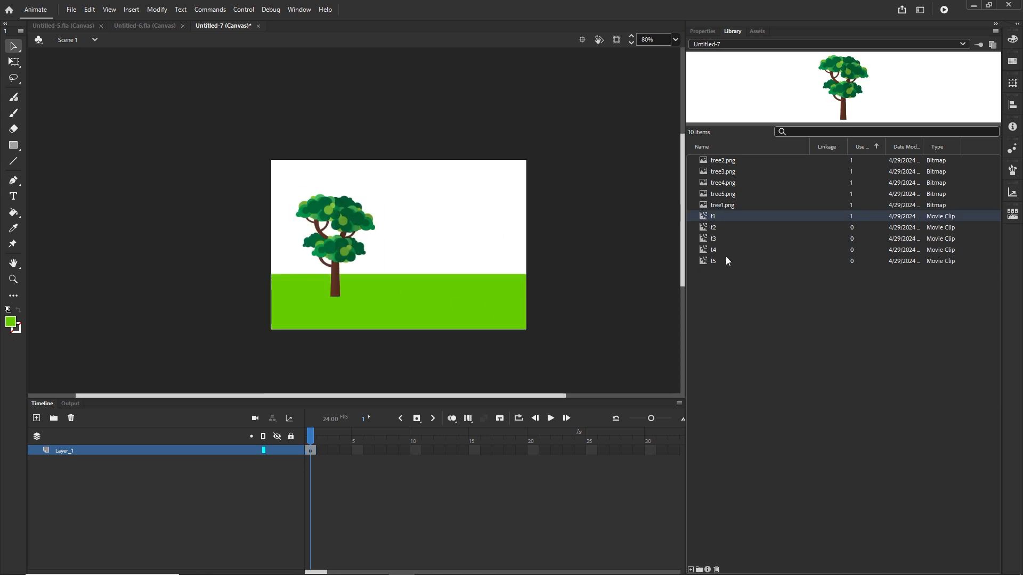
Step: Place instances of the t2 and t3 movie clips from the library onto the stage to the right of the first tree
click(701, 227)
drag(702, 227, 442, 265)
click(706, 238)
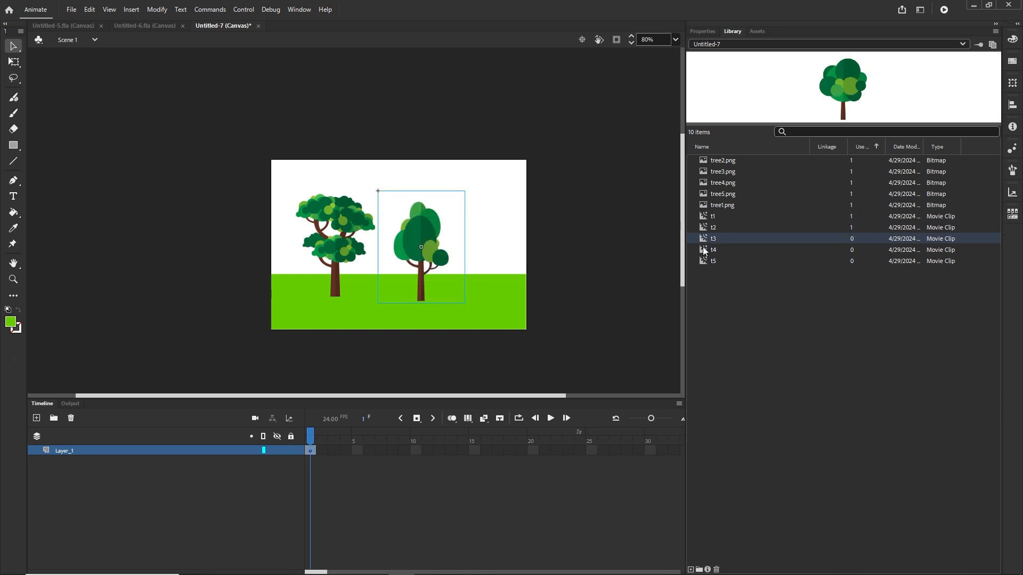
drag(706, 239, 499, 242)
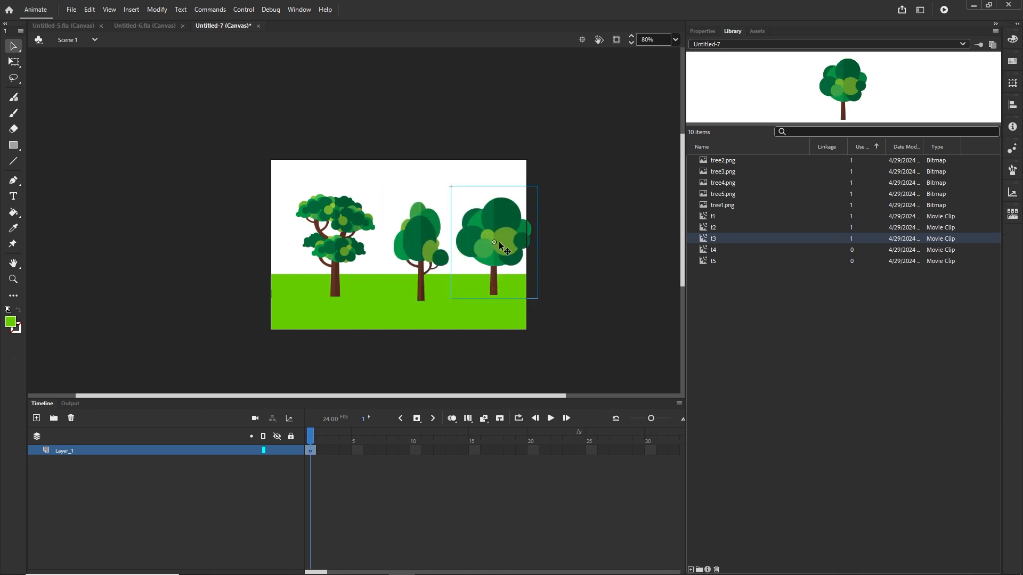
click(659, 270)
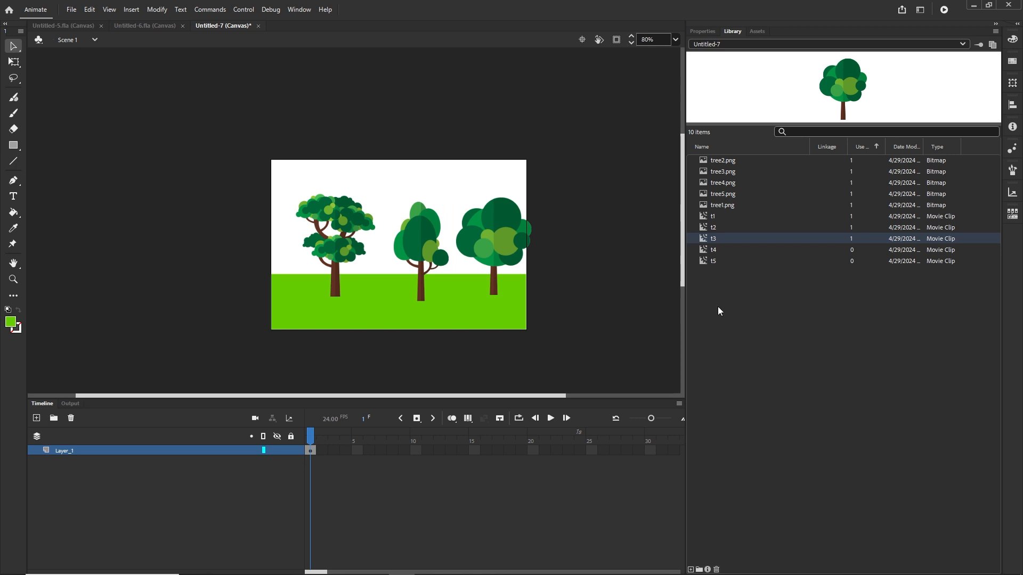
Step: Select all three tree instances and scale them to 80 percent in the Transform panel
click(492, 242)
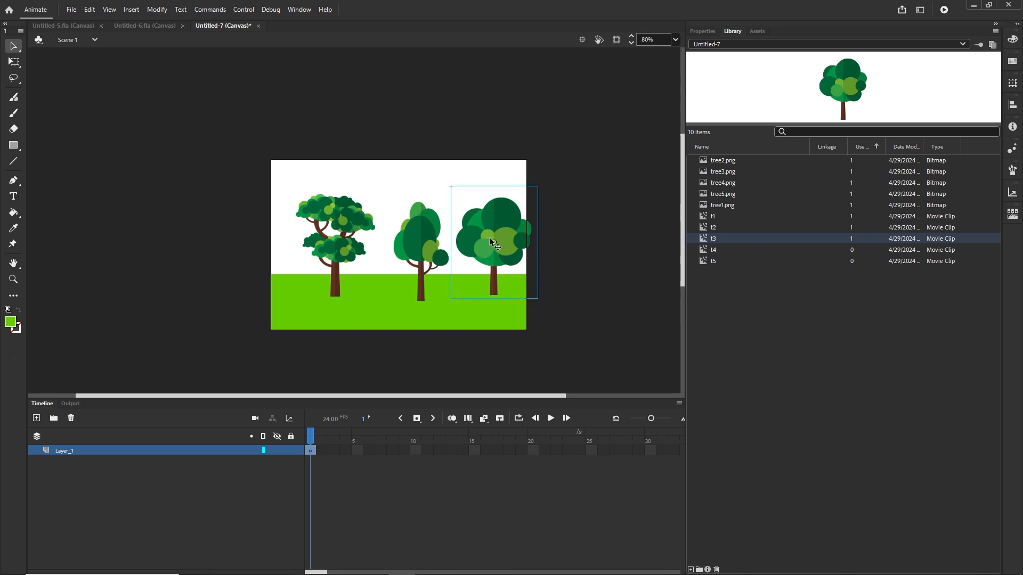
shift+click(420, 248)
shift+click(337, 224)
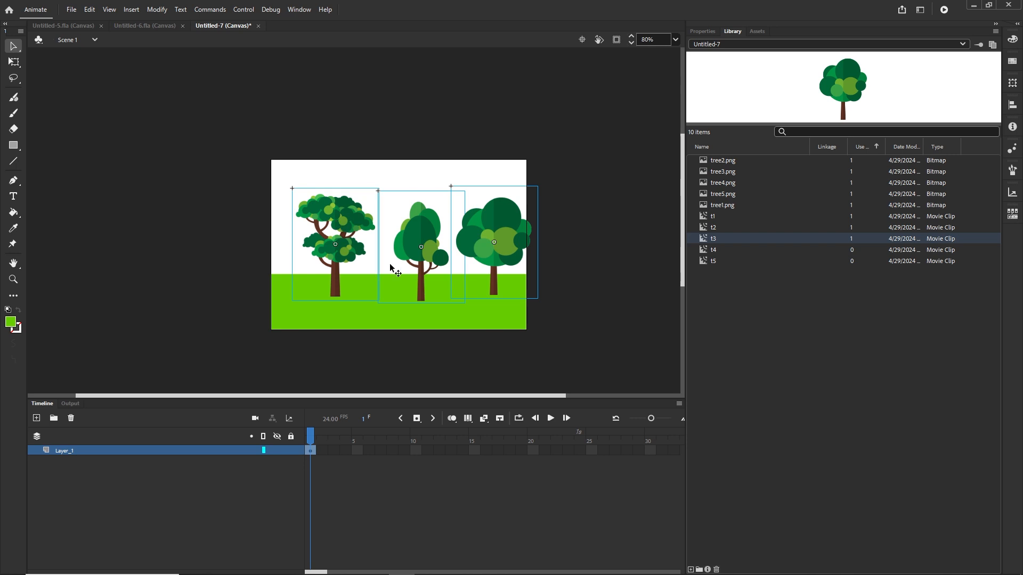
click(1015, 83)
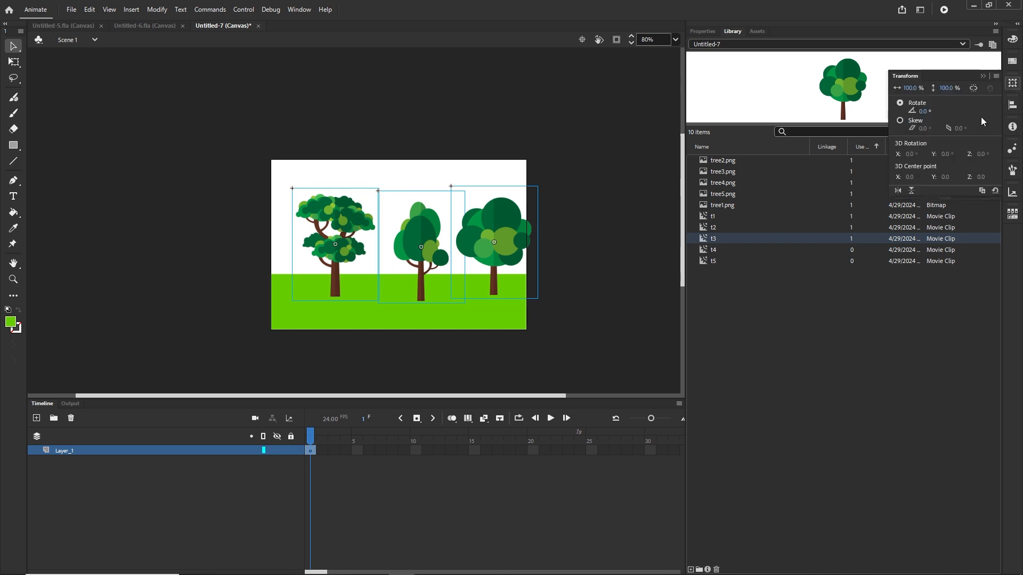
click(973, 89)
click(918, 92)
text(80)
key(Return)
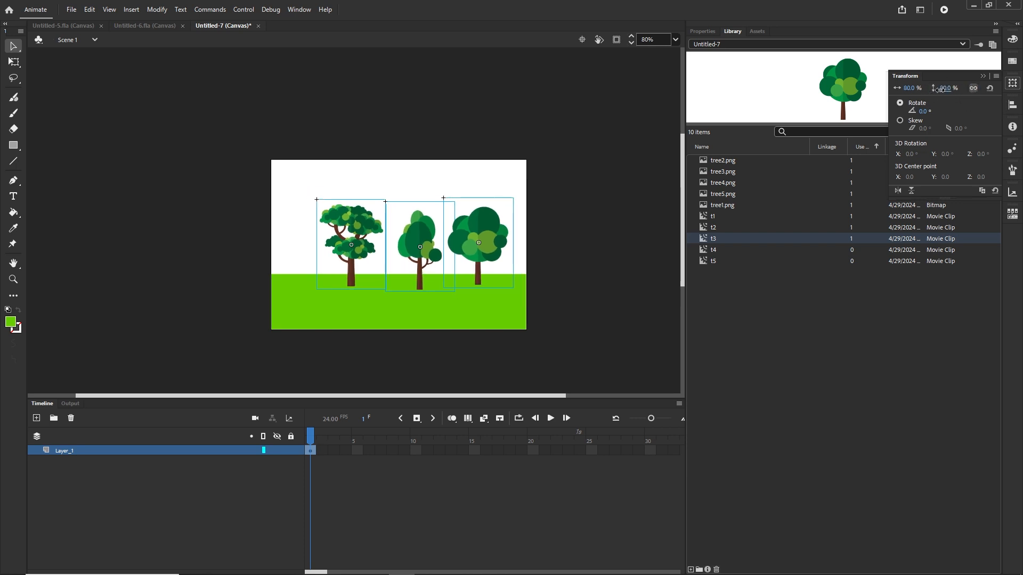
drag(939, 90, 941, 91)
click(613, 236)
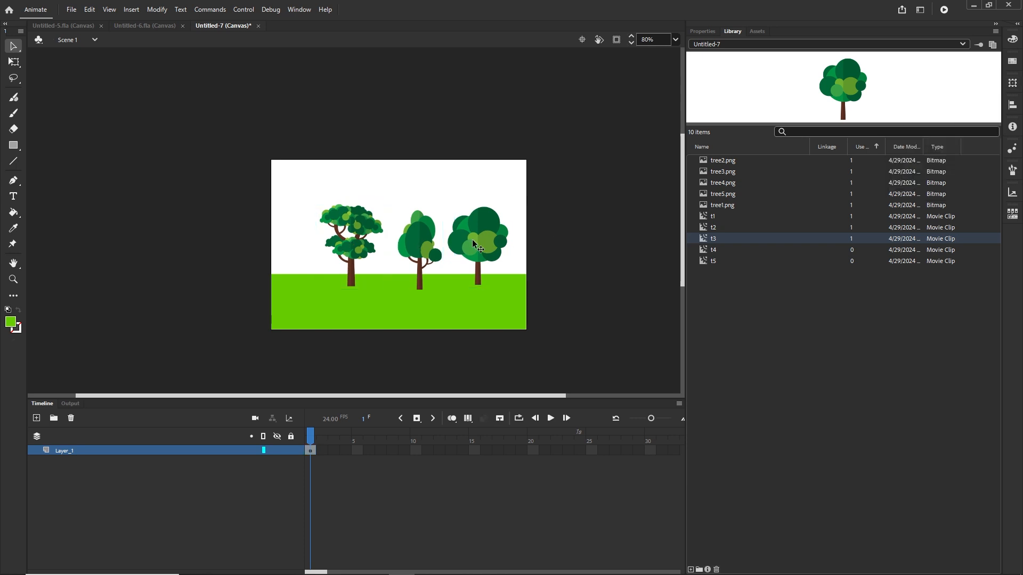
Step: Nudge the left tree a little left and down into position above the ground
drag(358, 244, 345, 242)
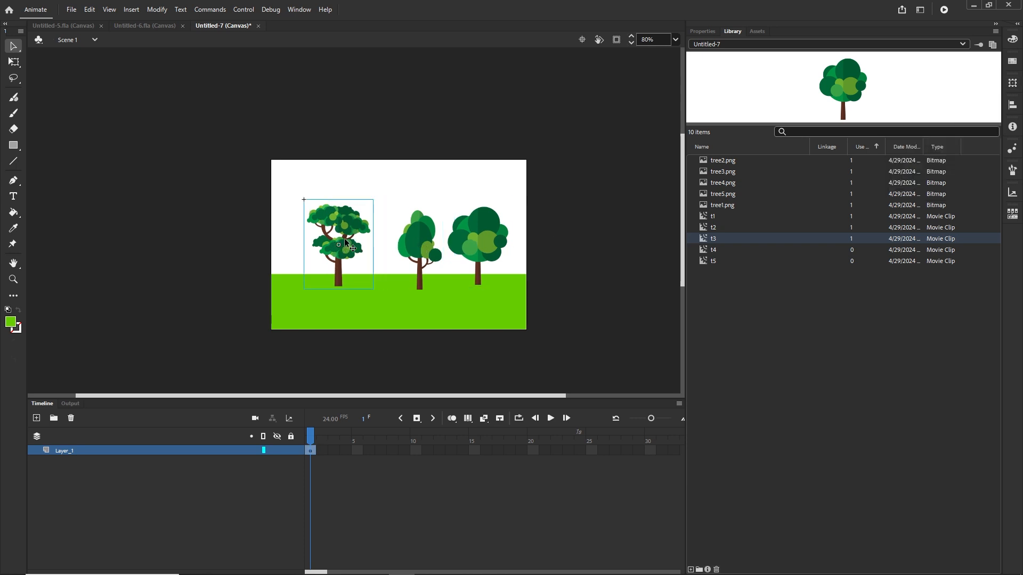
key(shift+Left)
key(shift+Left)
key(shift+Left)
key(shift+Down)
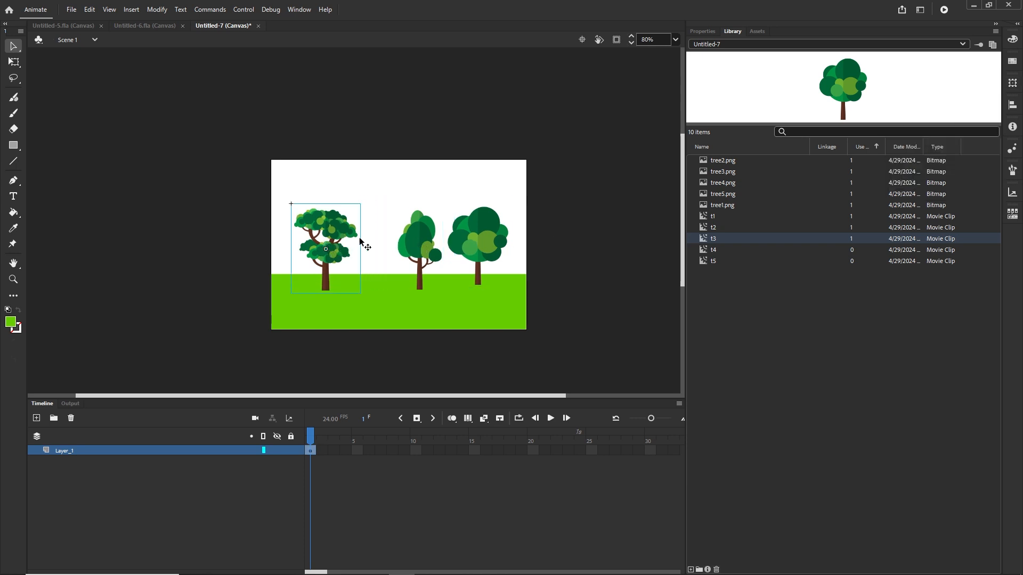
Step: Nudge the middle tree left and up to space it evenly between the others
click(410, 235)
key(shift+Left)
key(shift+Left)
key(shift+Left)
key(shift+Left)
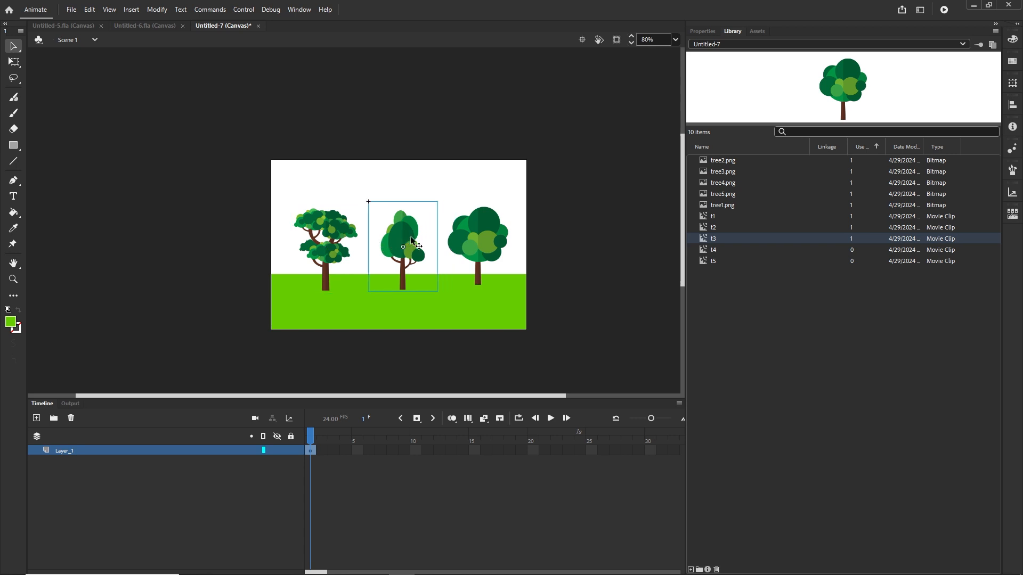
key(shift+Up)
key(shift+Up)
key(shift+Left)
key(shift+Down)
key(shift+Right)
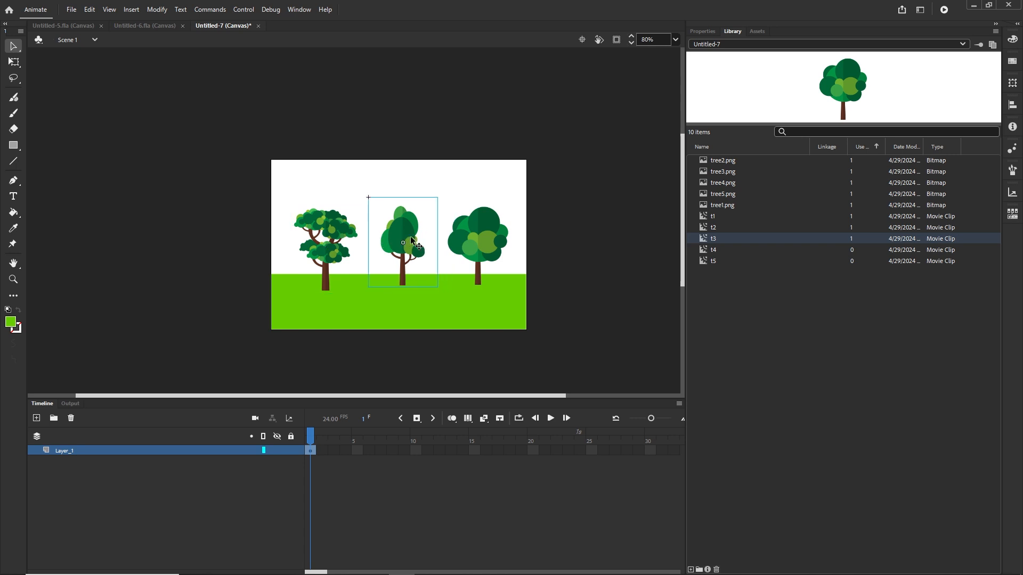
Step: Nudge the right tree slightly right and down to line it up with the others
click(469, 237)
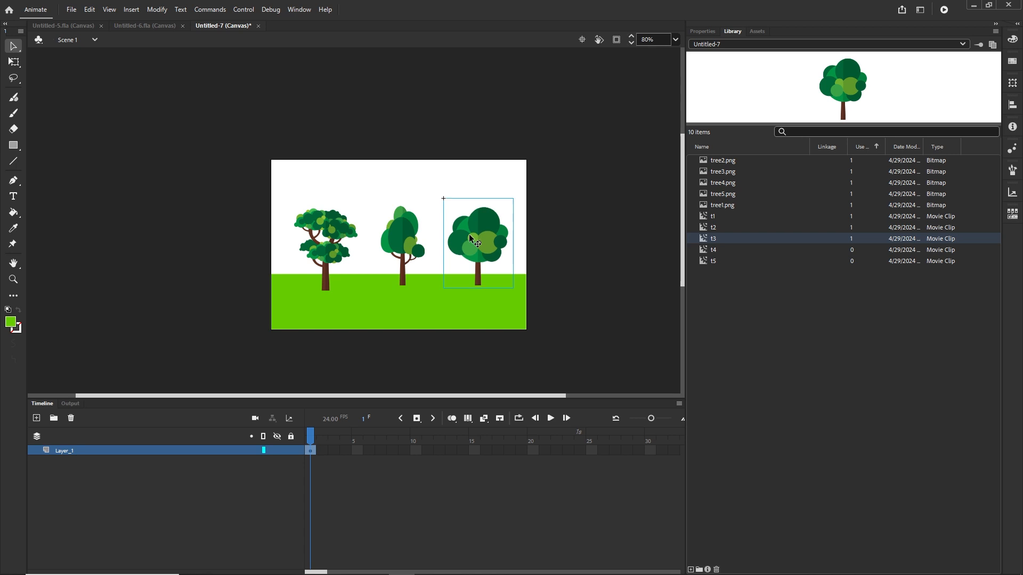
key(shift+Right)
key(shift+Down)
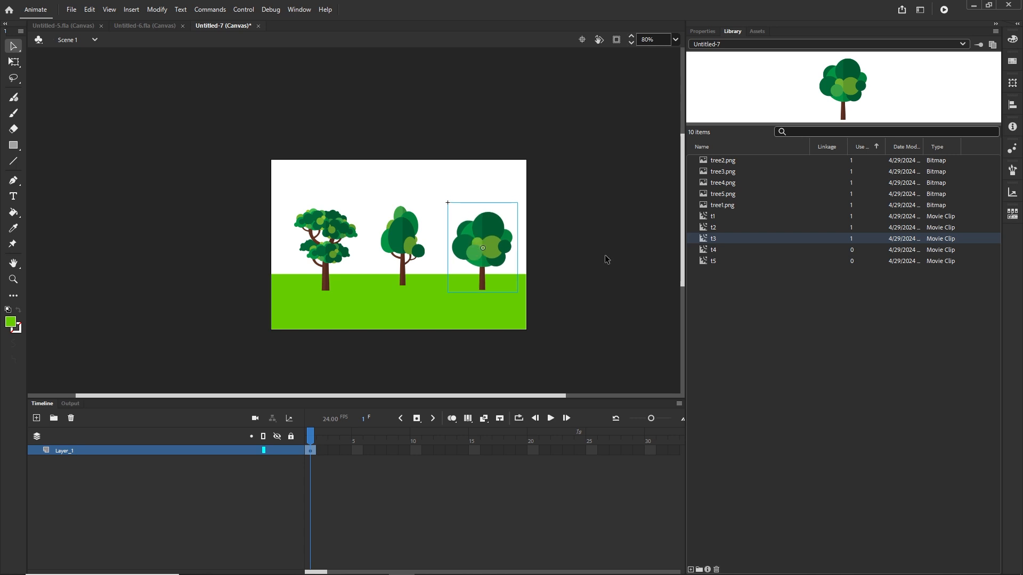
click(606, 259)
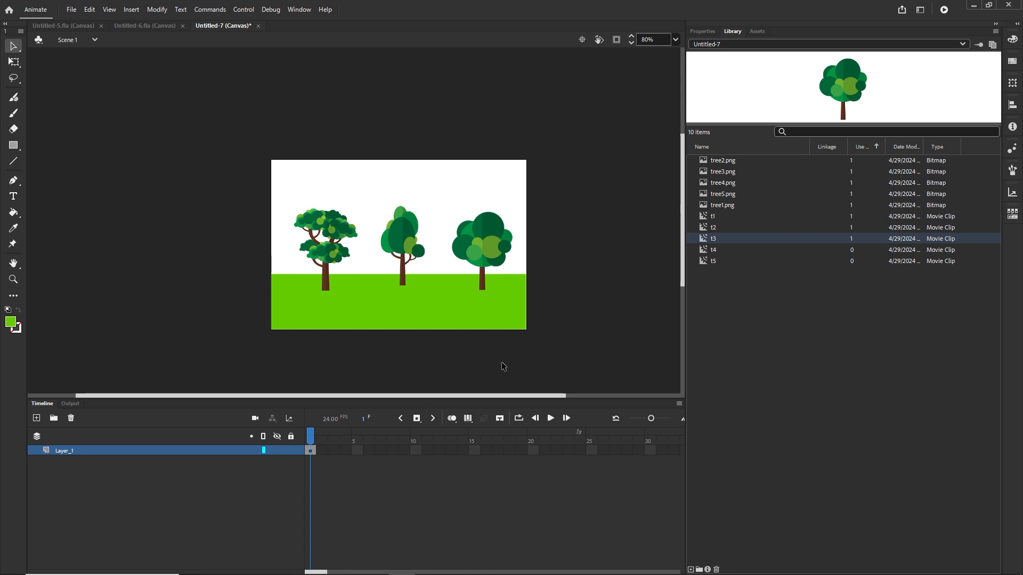
Step: On a new layer, draw a rectangle filled with light blue #D1F7FF covering the entire stage
click(36, 419)
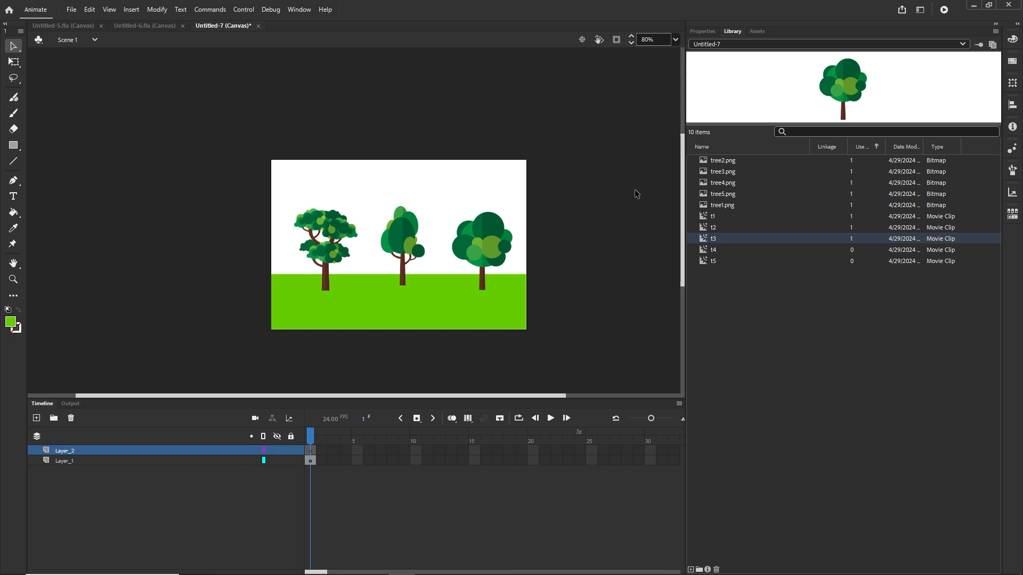
click(712, 32)
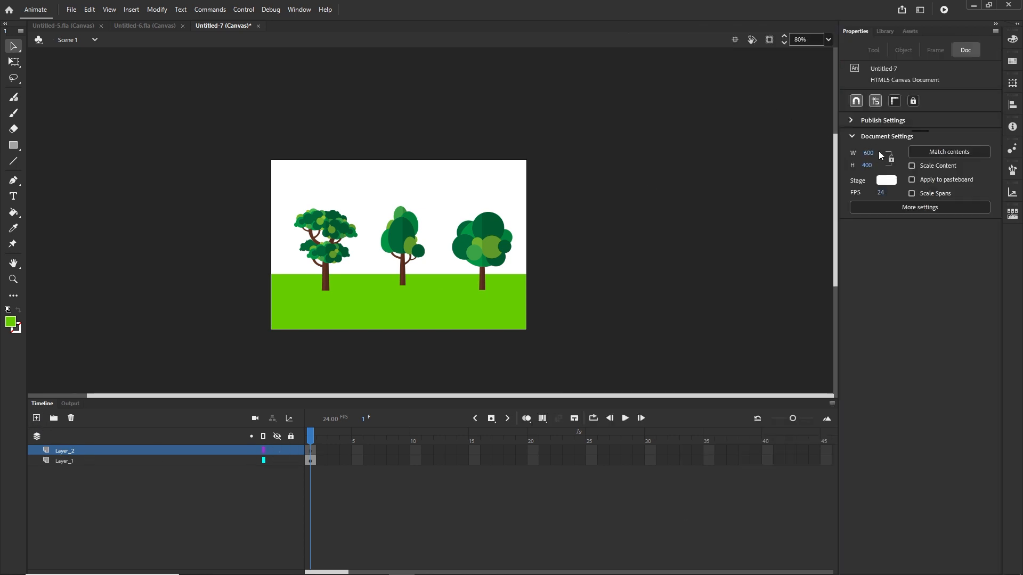
click(14, 146)
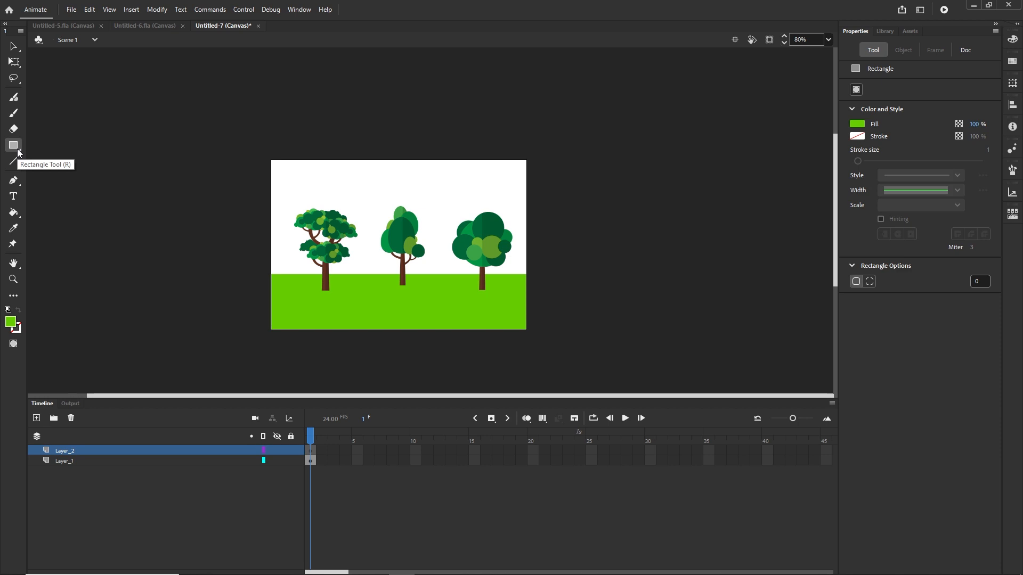
click(857, 124)
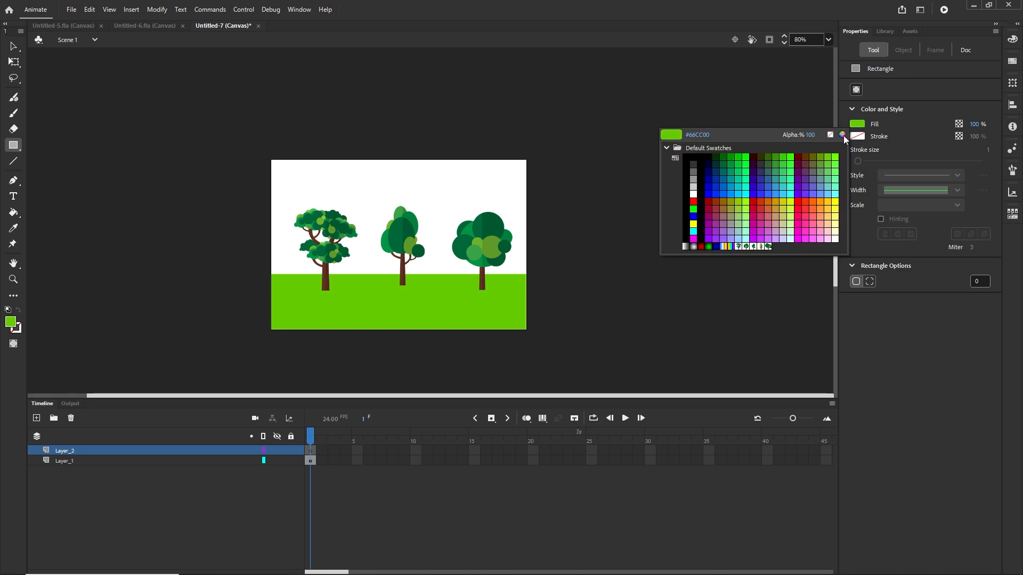
click(843, 135)
click(799, 247)
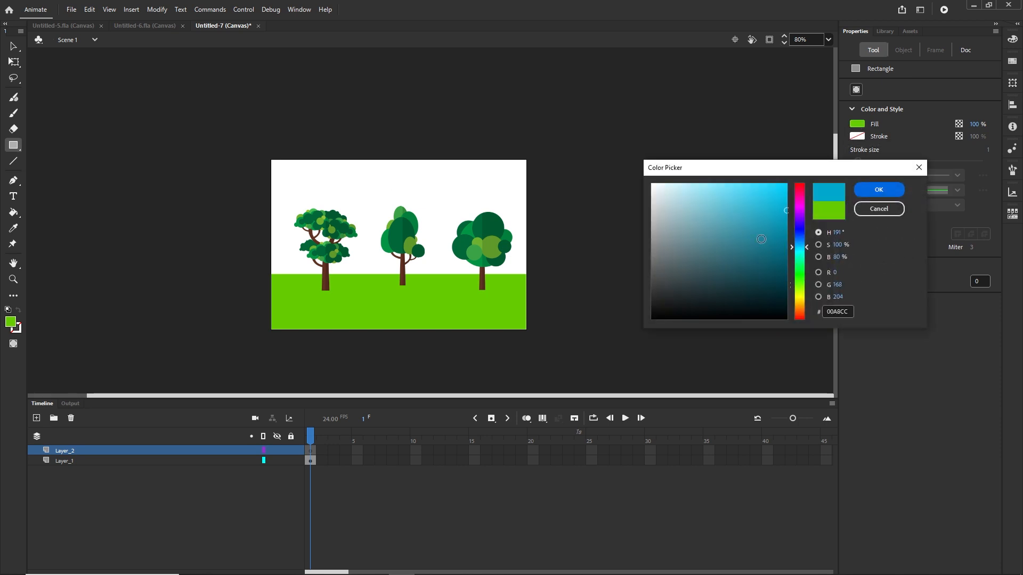
click(676, 184)
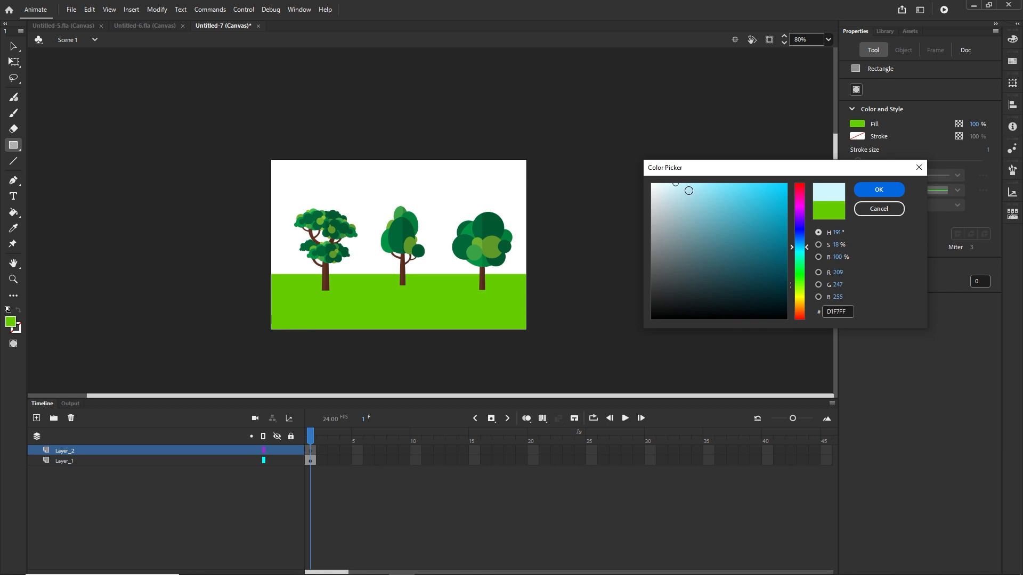
click(879, 193)
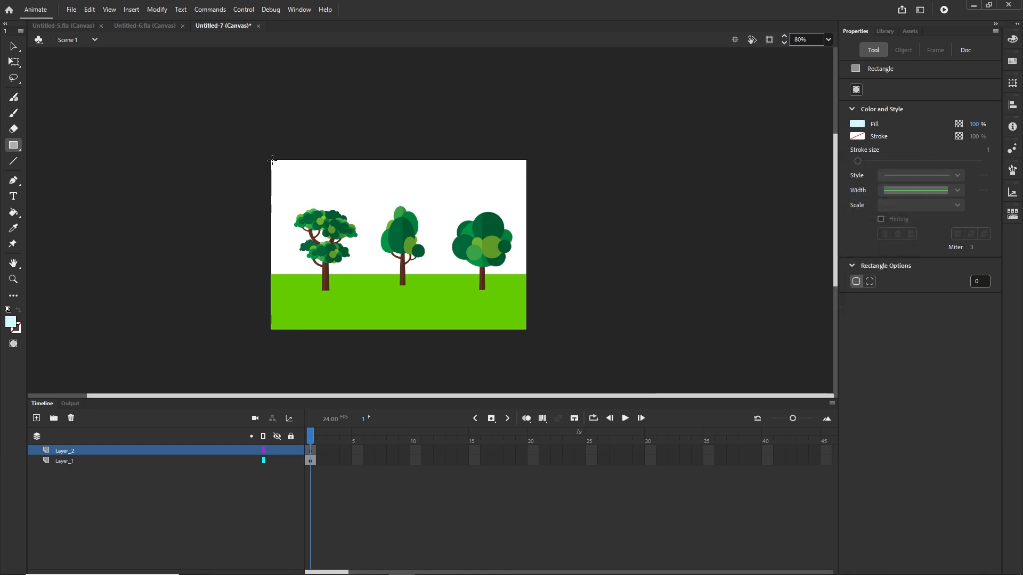
drag(270, 159, 530, 333)
click(14, 46)
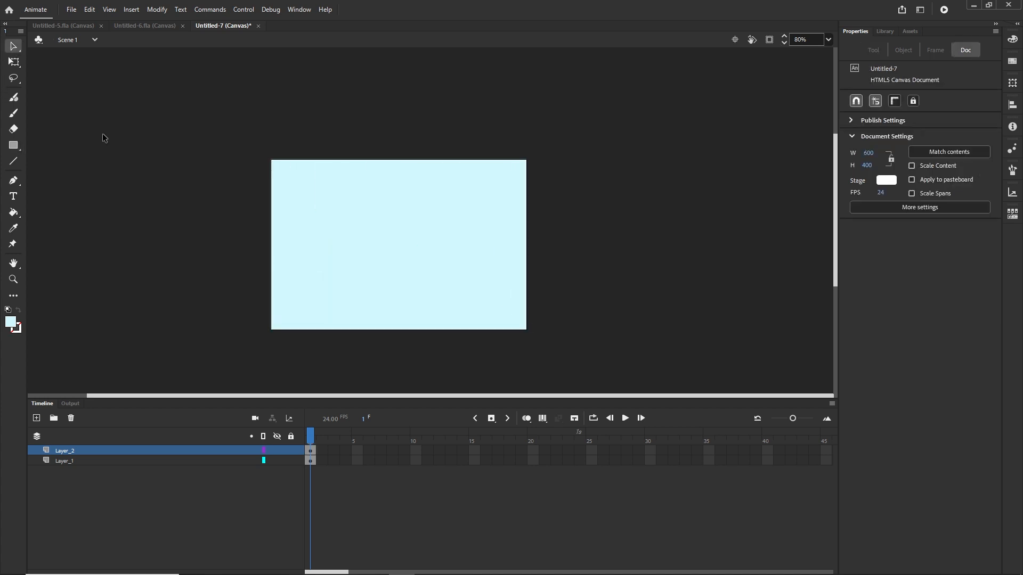
Step: Rename the new layer BG and move it below Layer_1 in the layer stack
double_click(66, 451)
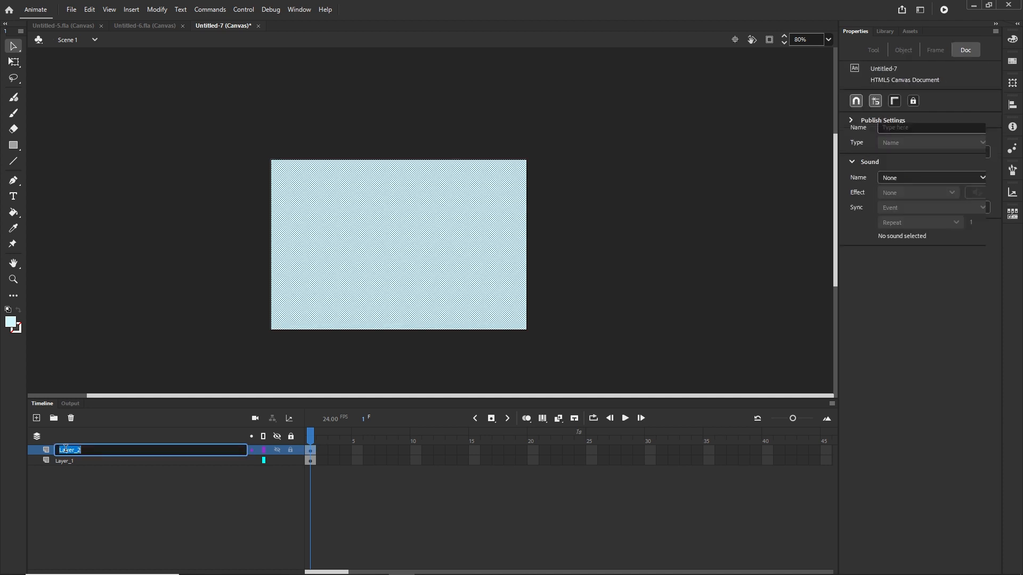
text(BG)
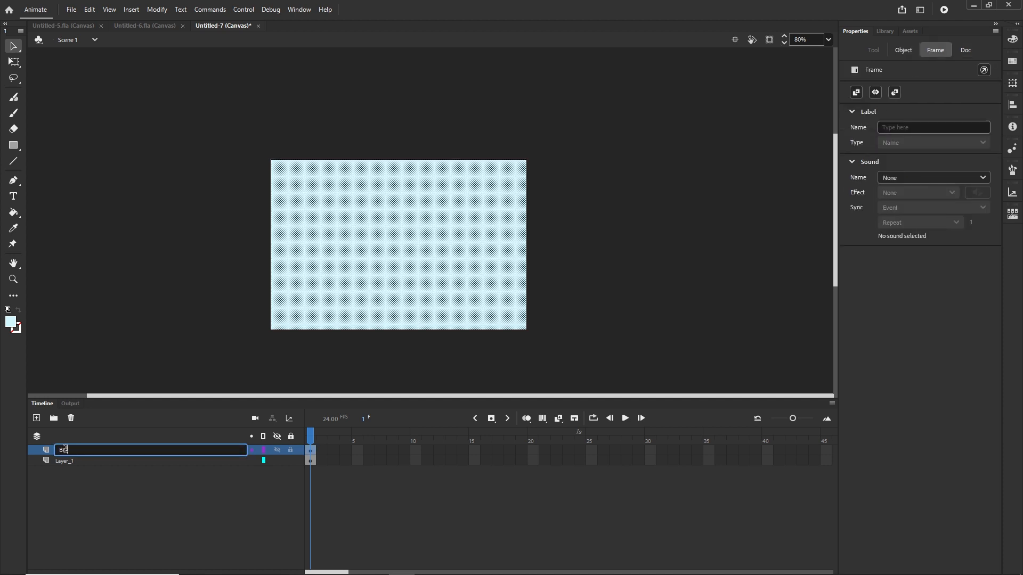
click(69, 503)
drag(63, 451, 85, 483)
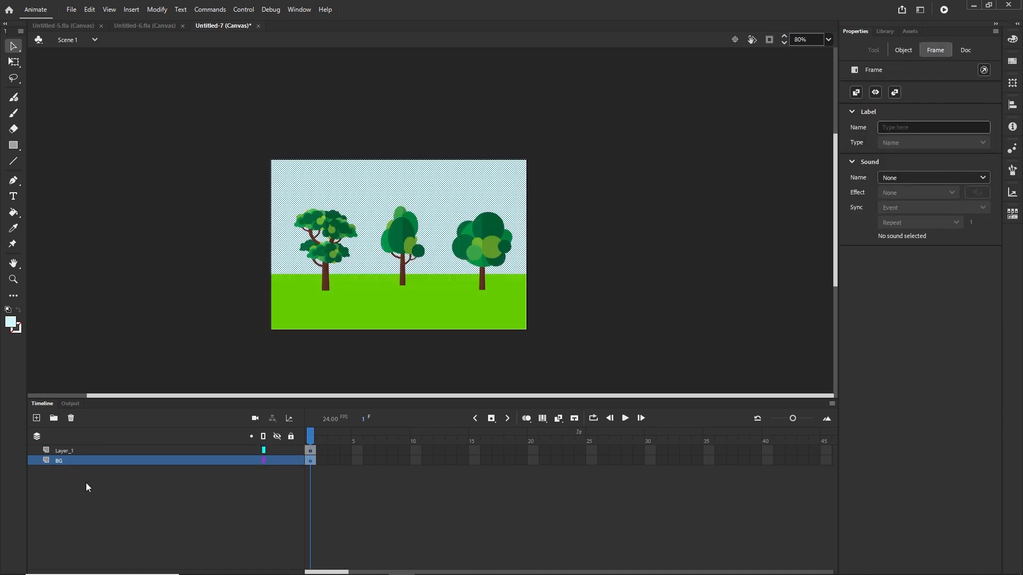
click(85, 483)
Step: Rename Layer_1 to trees and select the BG layer
click(75, 452)
double_click(71, 449)
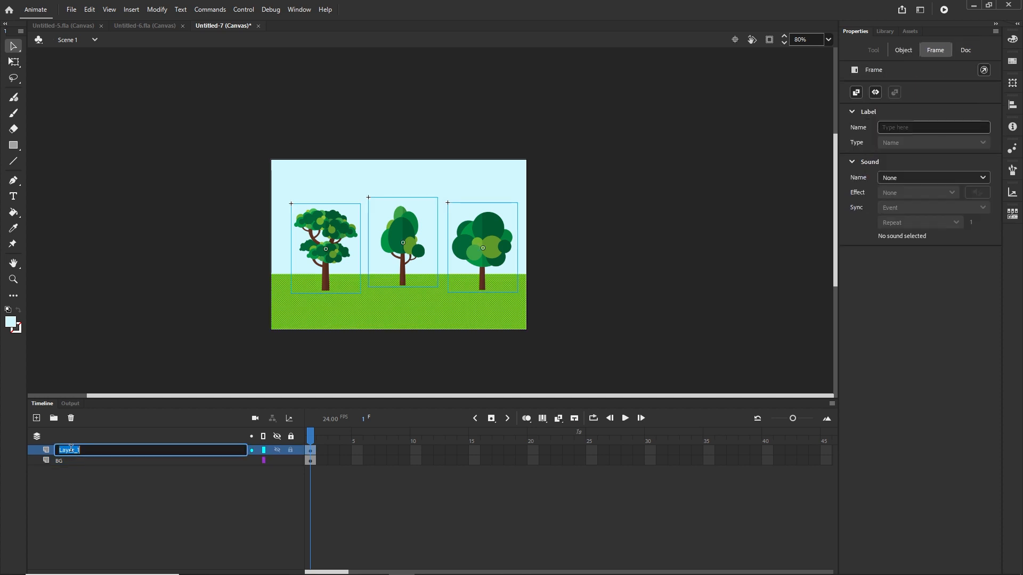
text(trees)
click(163, 511)
click(65, 465)
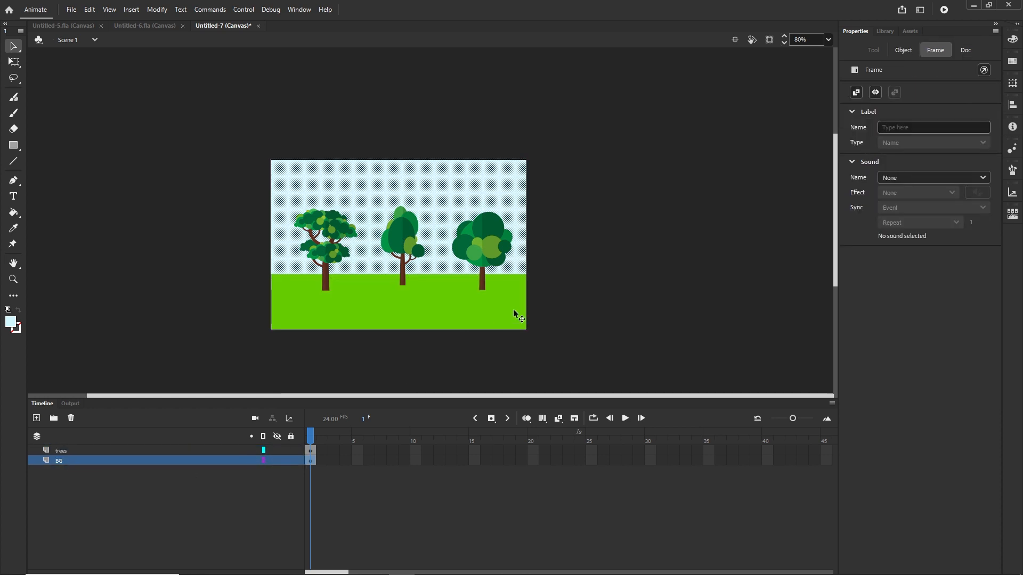
Step: Select the sky rectangle and set its width to 600
click(583, 264)
click(442, 185)
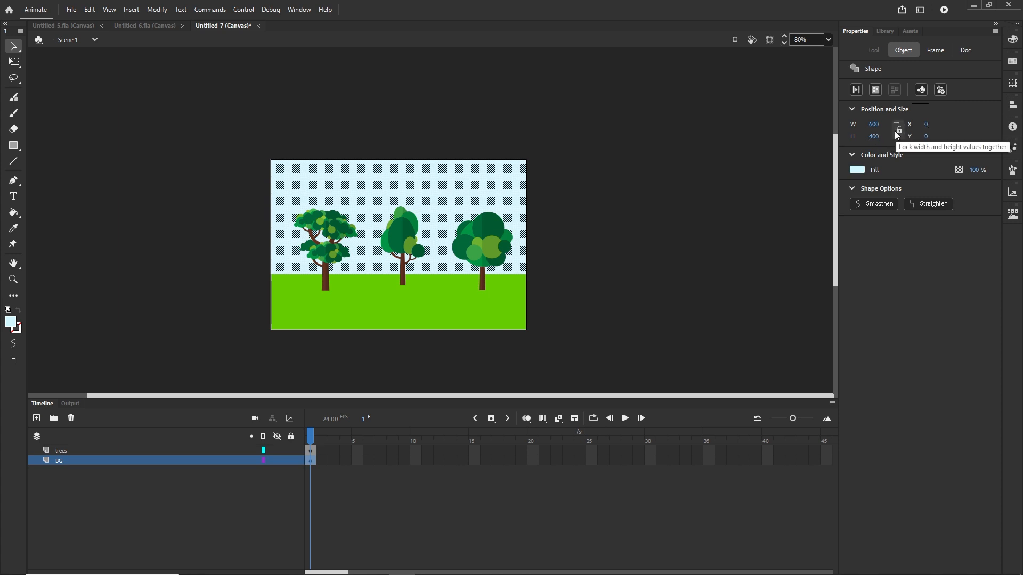
click(876, 123)
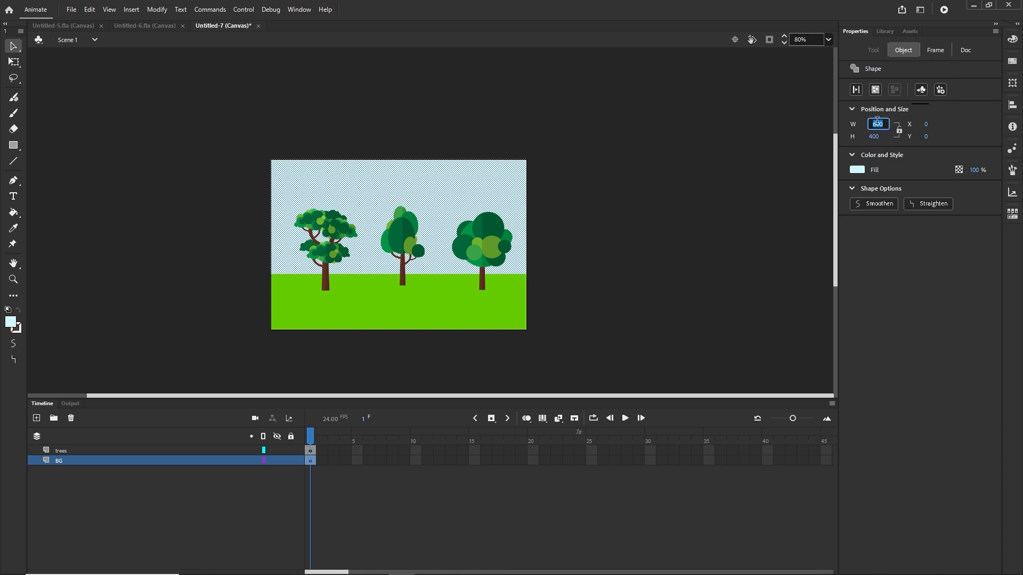
text(6)
key(Return)
click(564, 318)
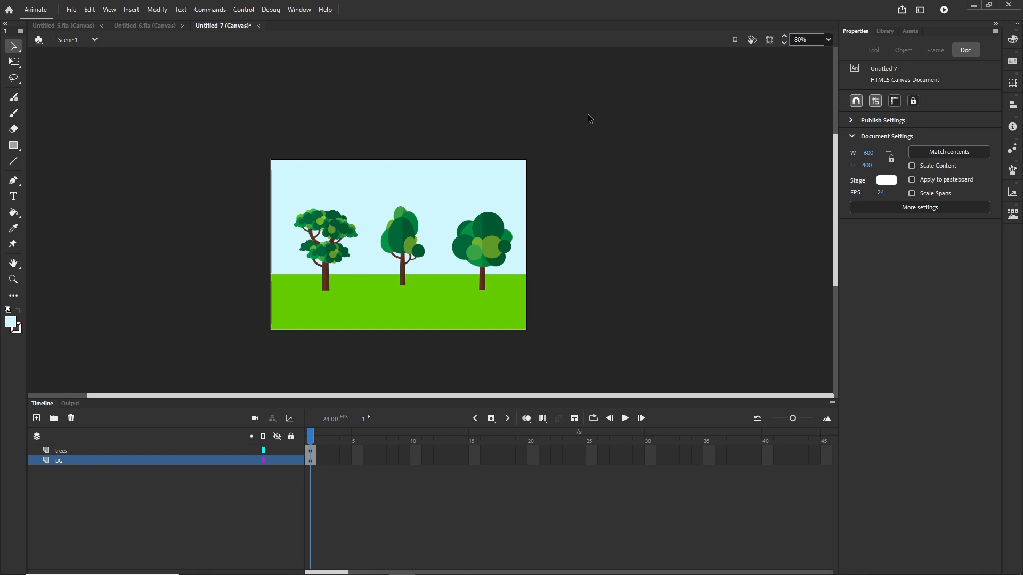
Step: Select all stage artwork and convert it to a movie clip symbol named myTrees with top-left registration
drag(588, 112, 227, 360)
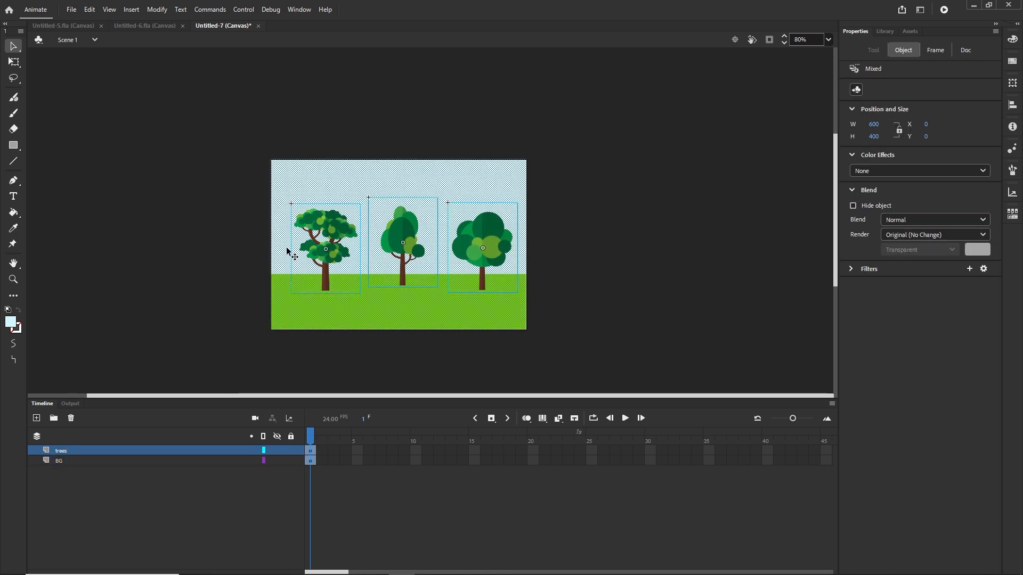
click(157, 9)
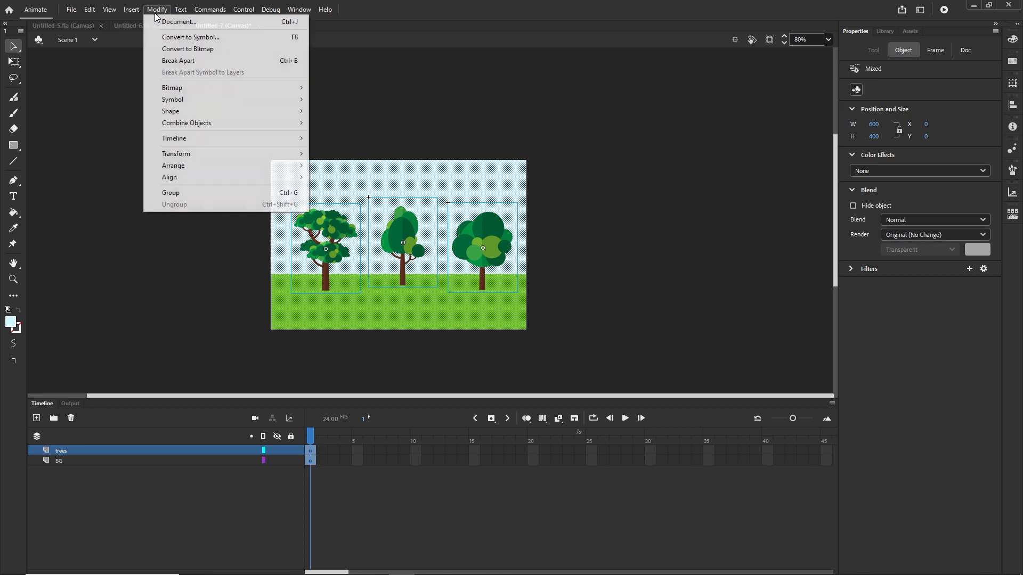
click(176, 38)
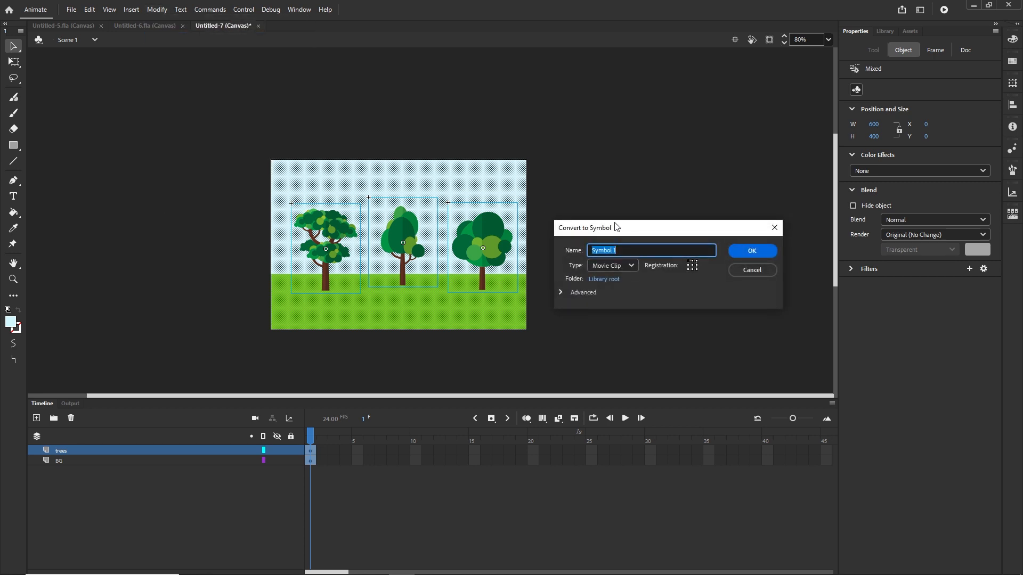
text(myTrees)
click(693, 268)
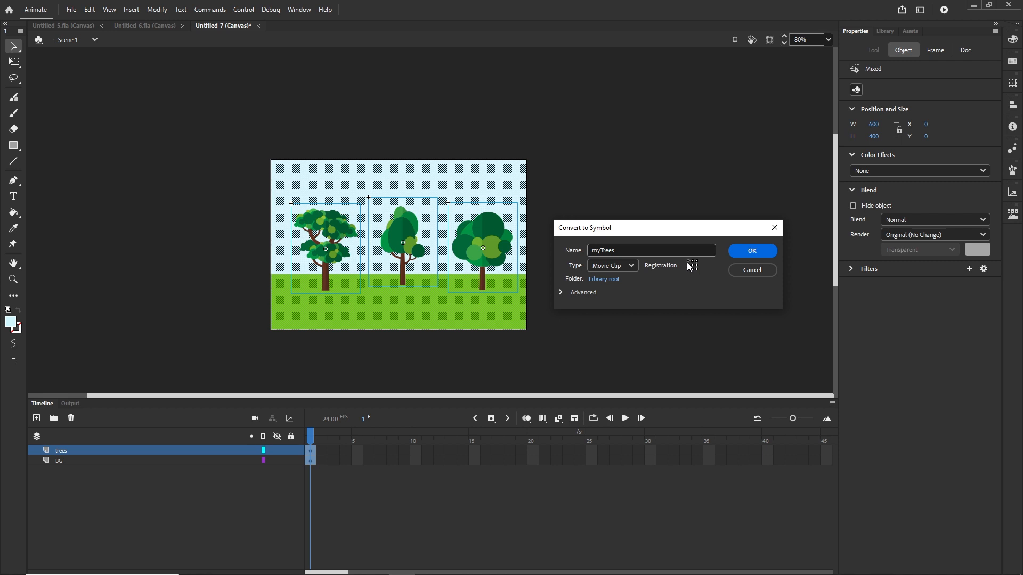
click(752, 251)
Step: Delete the myTrees instance from the stage
click(592, 319)
click(416, 266)
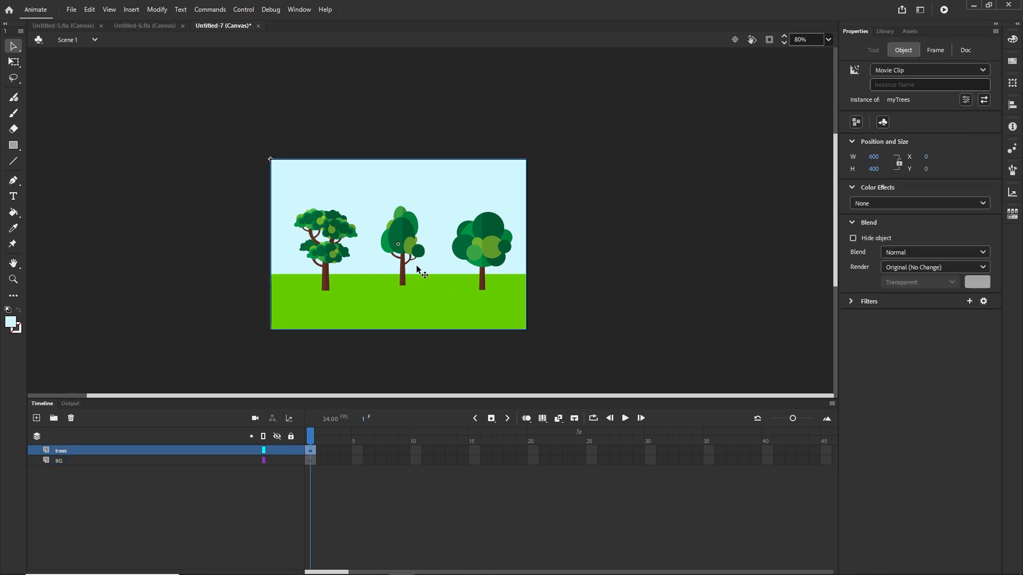
key(Delete)
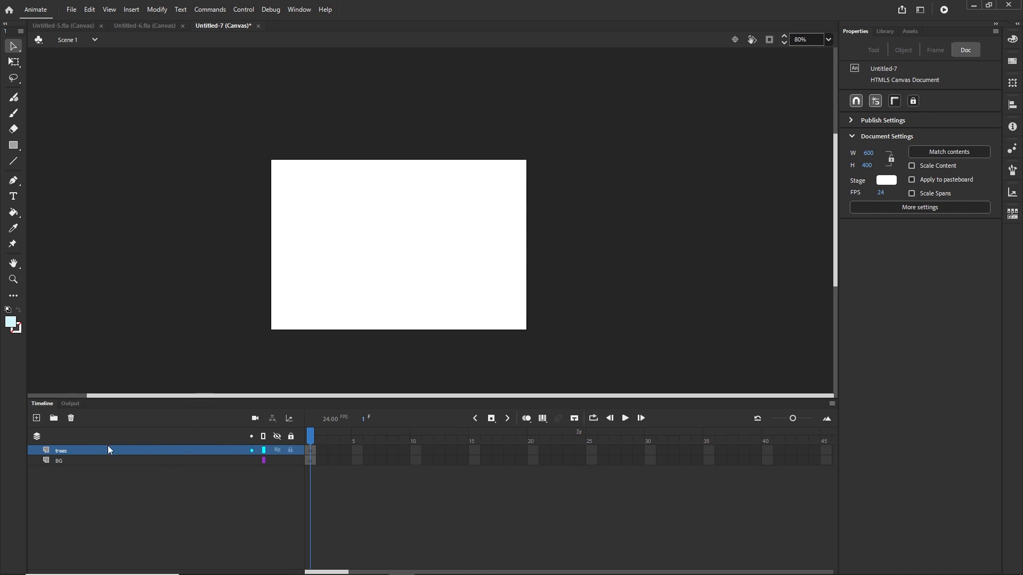
Step: Add a new layer and delete the trees and BG layers
click(60, 460)
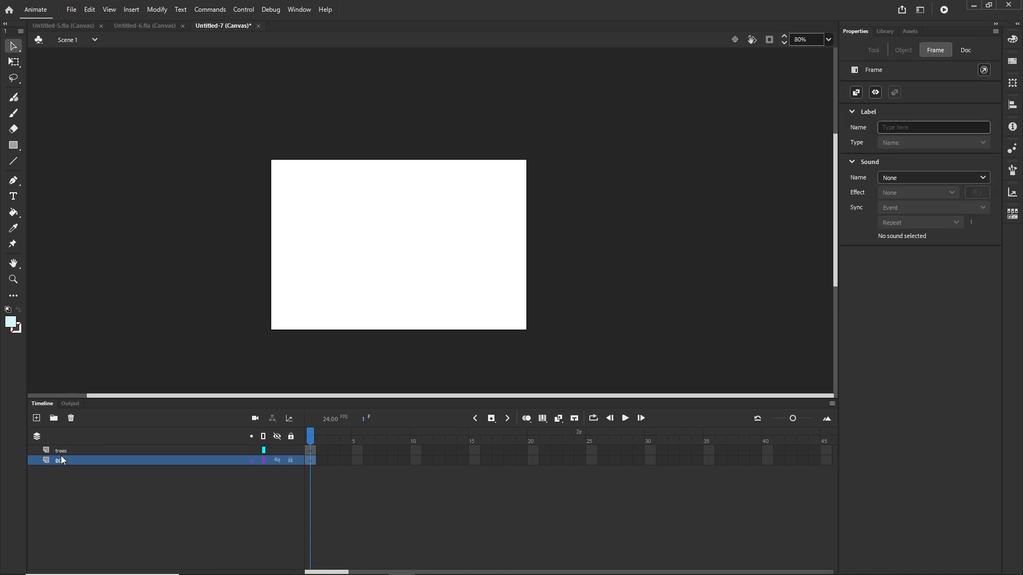
click(62, 452)
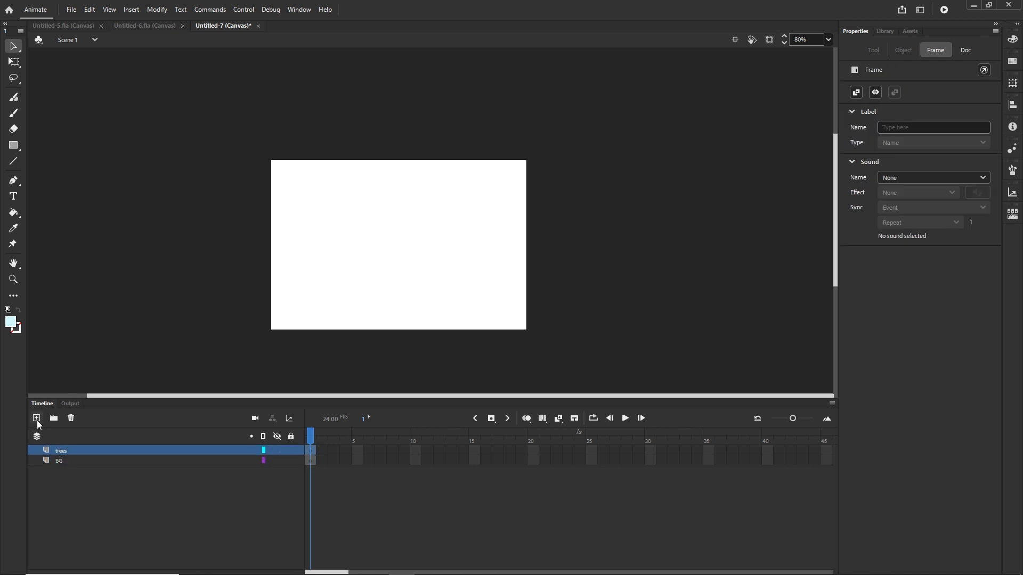
click(37, 418)
click(61, 471)
shift+click(59, 461)
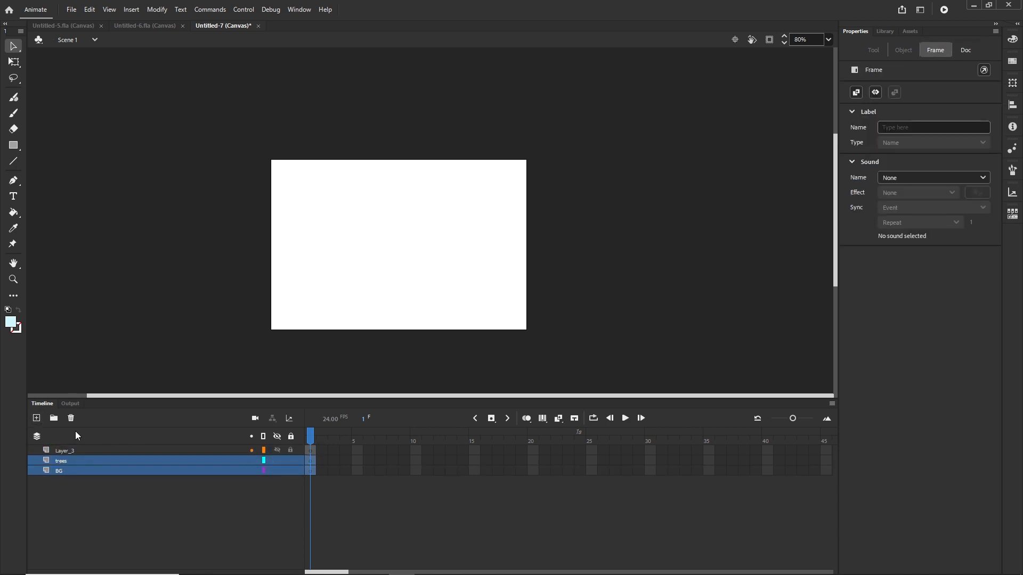
click(71, 419)
Step: Rename the remaining layer to code
click(67, 453)
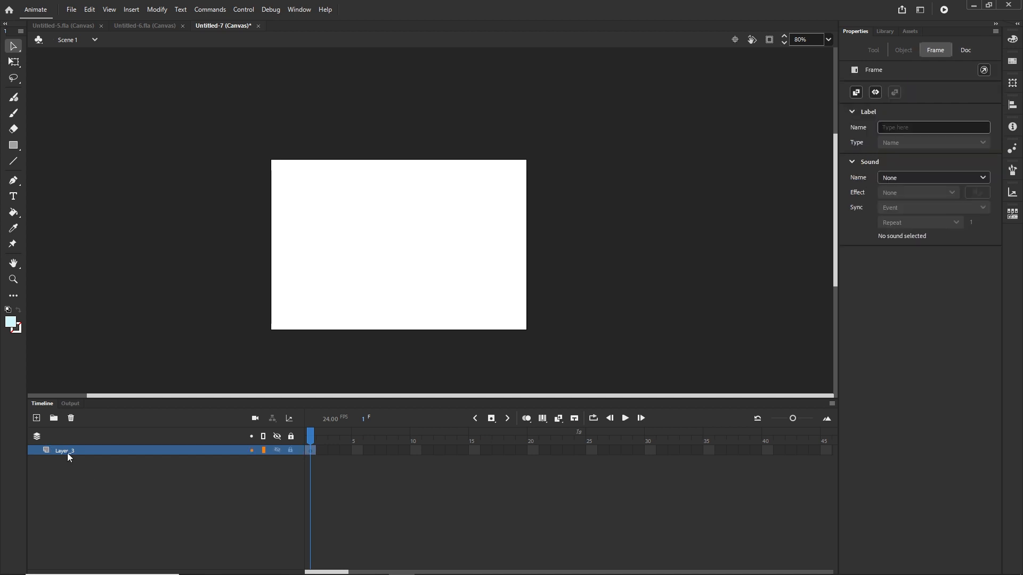
double_click(67, 453)
text(code)
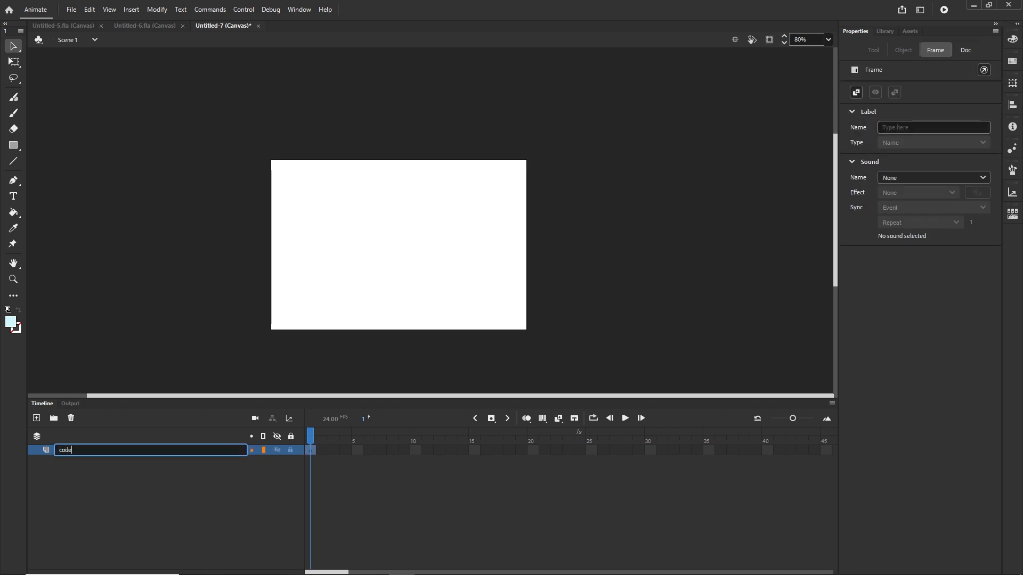
click(70, 480)
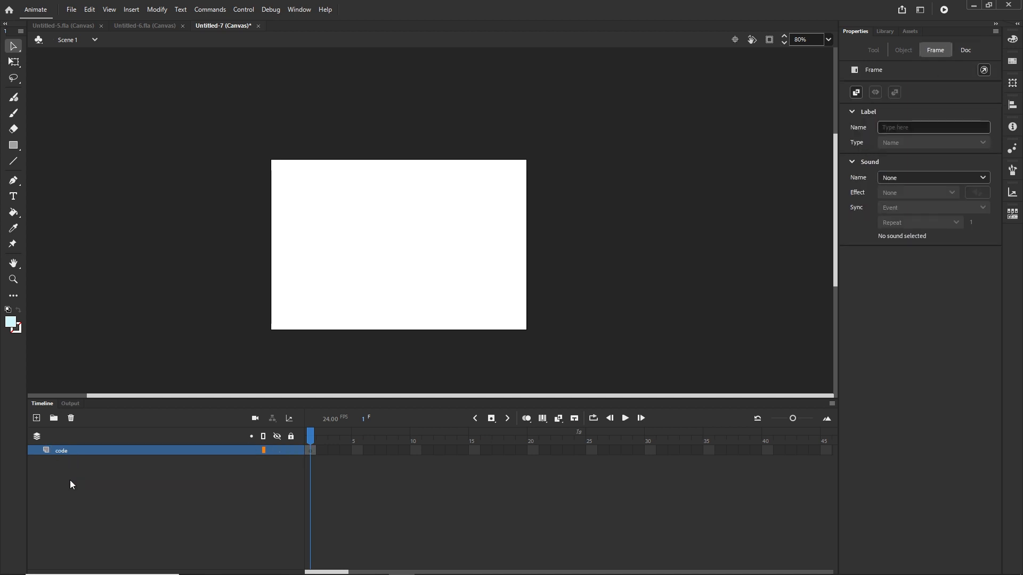
right_click(312, 450)
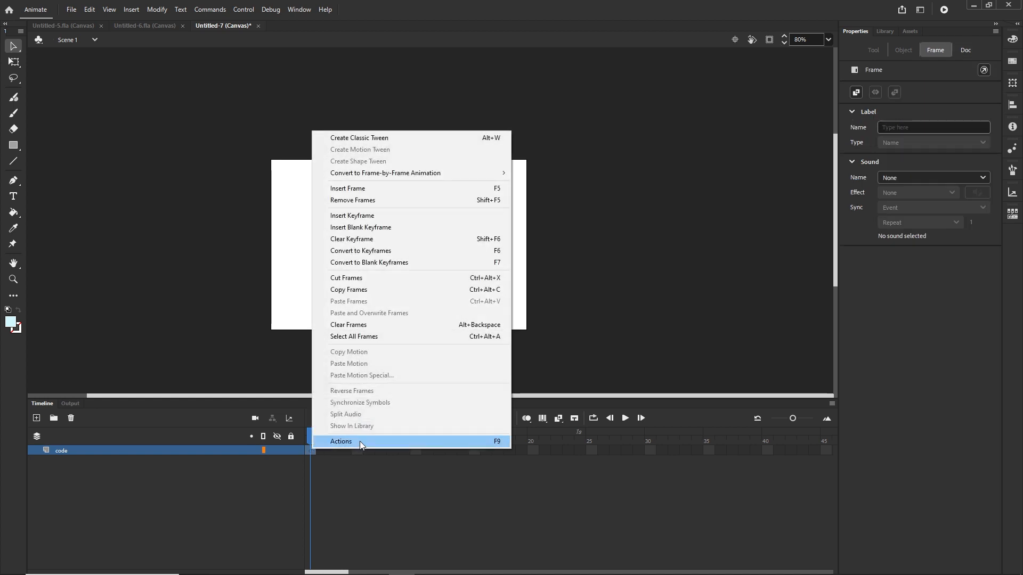
click(360, 441)
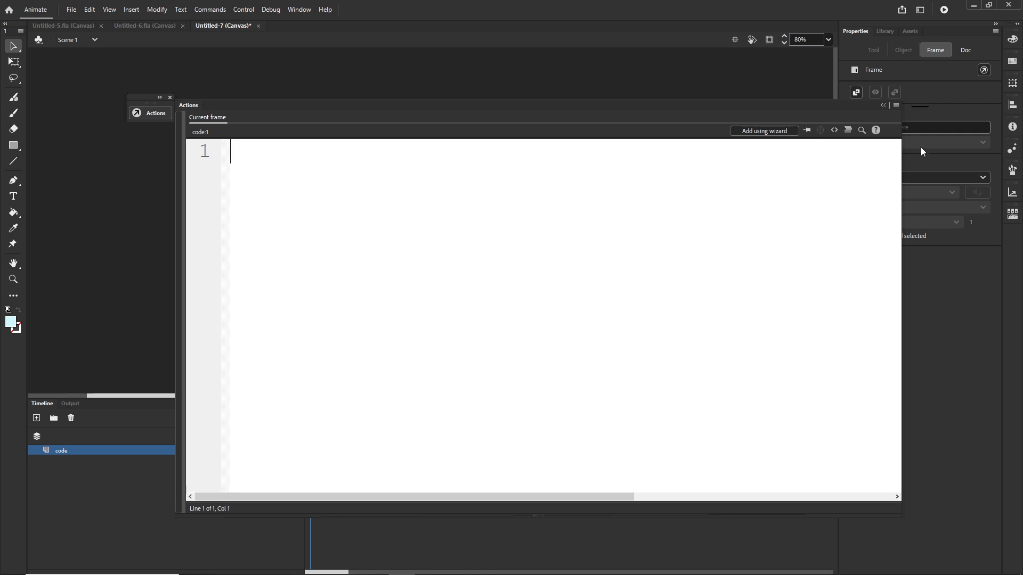
click(881, 106)
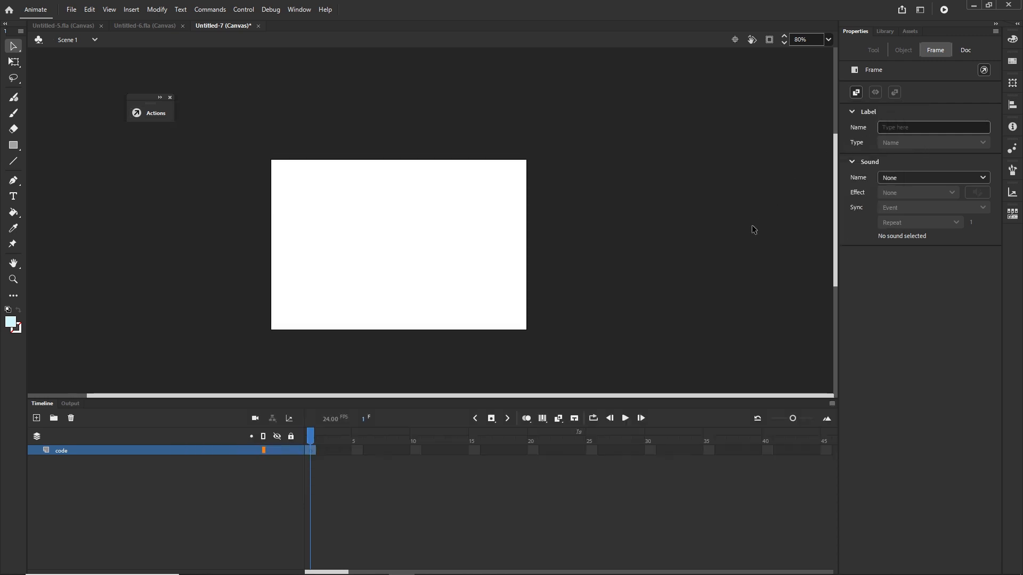
Step: In the Library, set the myTrees symbol's linkage name to myTrees
click(883, 32)
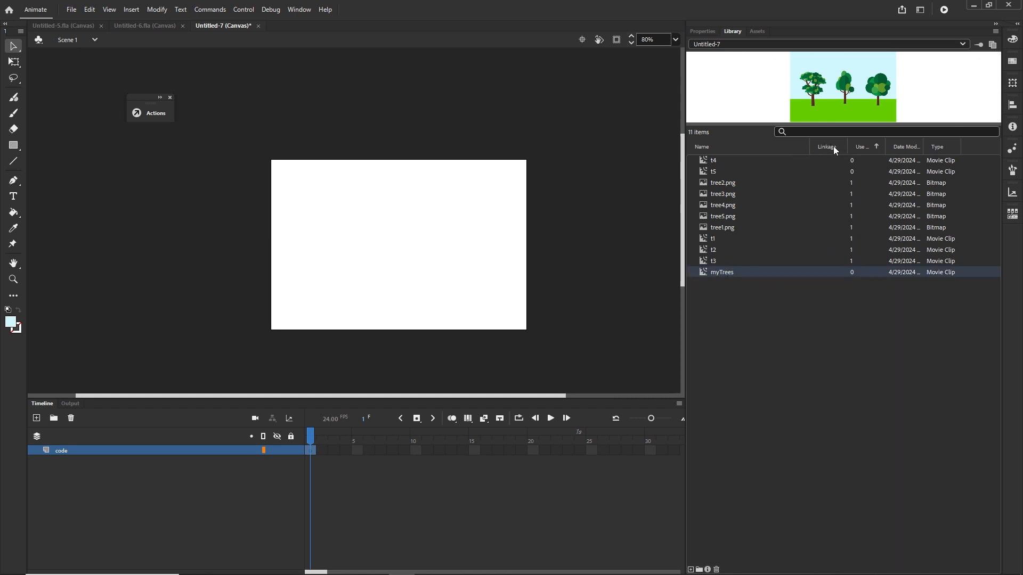
double_click(829, 272)
text(myTrees)
key(Return)
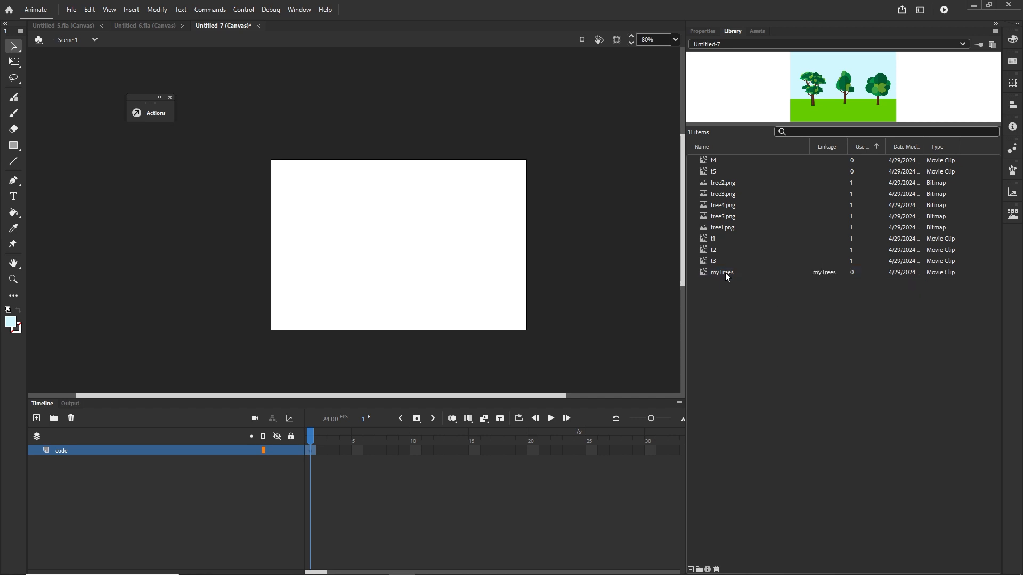
click(700, 271)
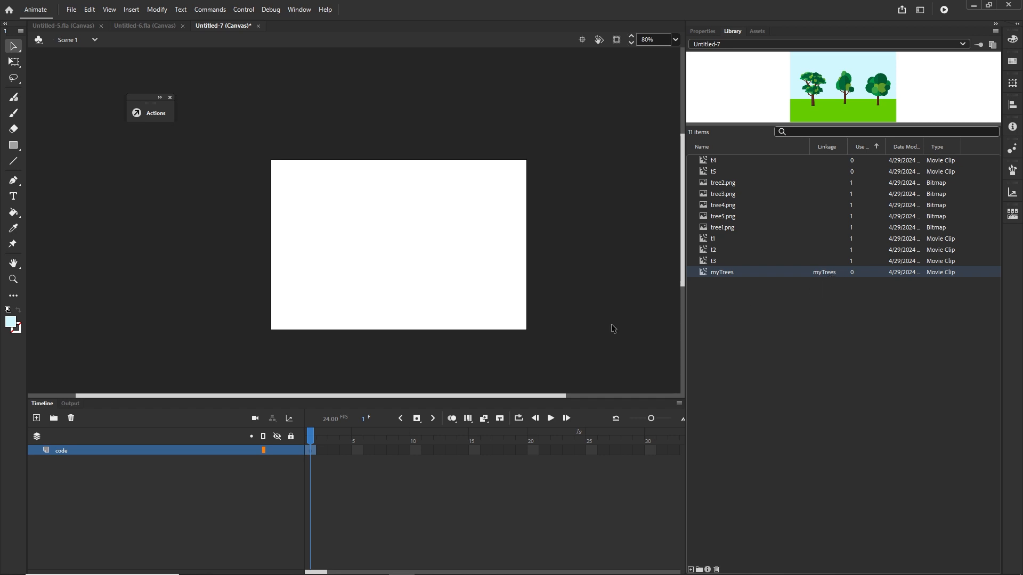
Step: In the code layer's frame 1 script, write let trees = new lib.myTrees(); on line 1
click(393, 471)
right_click(312, 449)
click(356, 443)
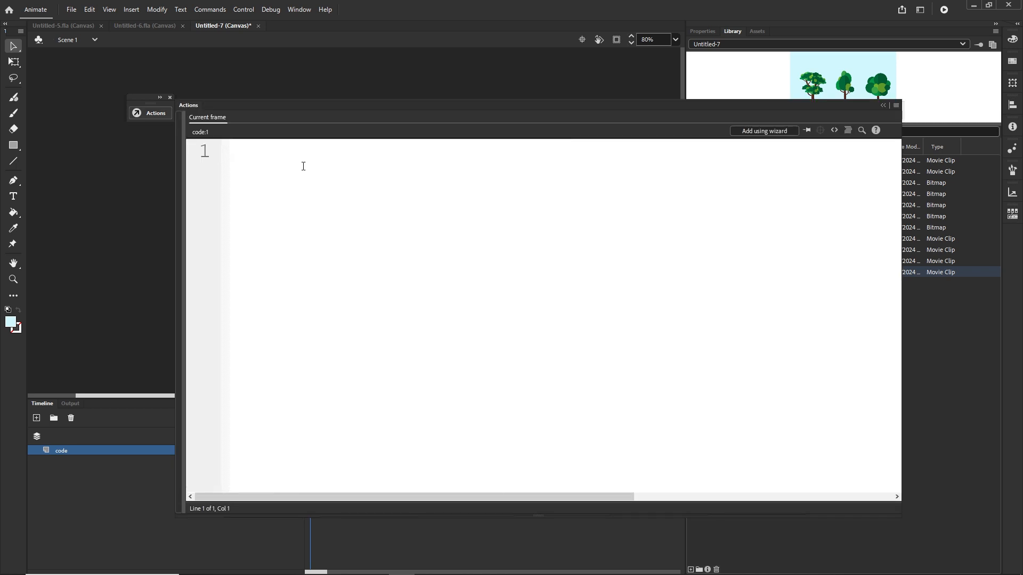
text(le)
text(t trees)
text( ;)
key(Left)
key(Left)
key(Right)
key(BackSpace)
text(= new )
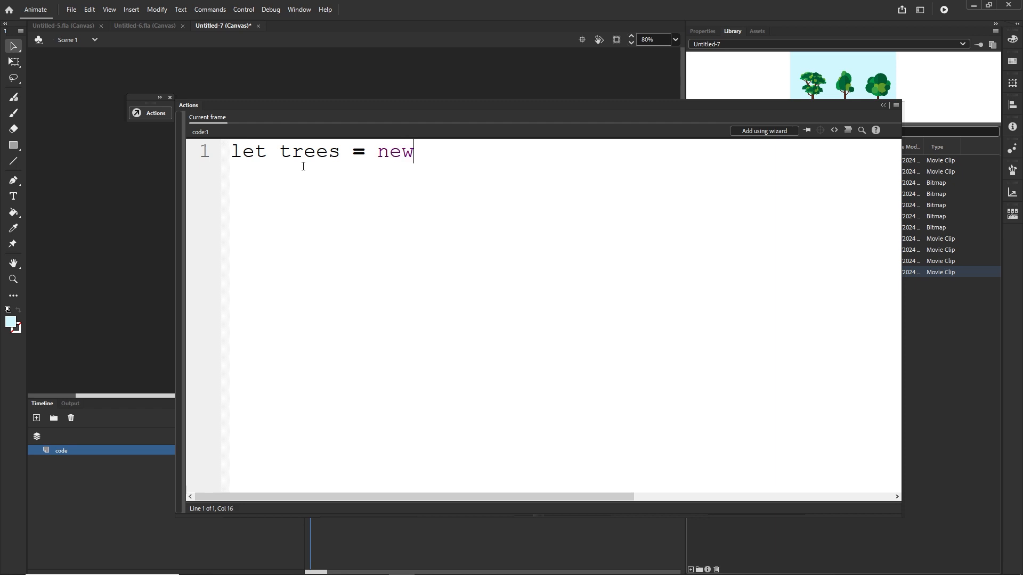
text(lib)
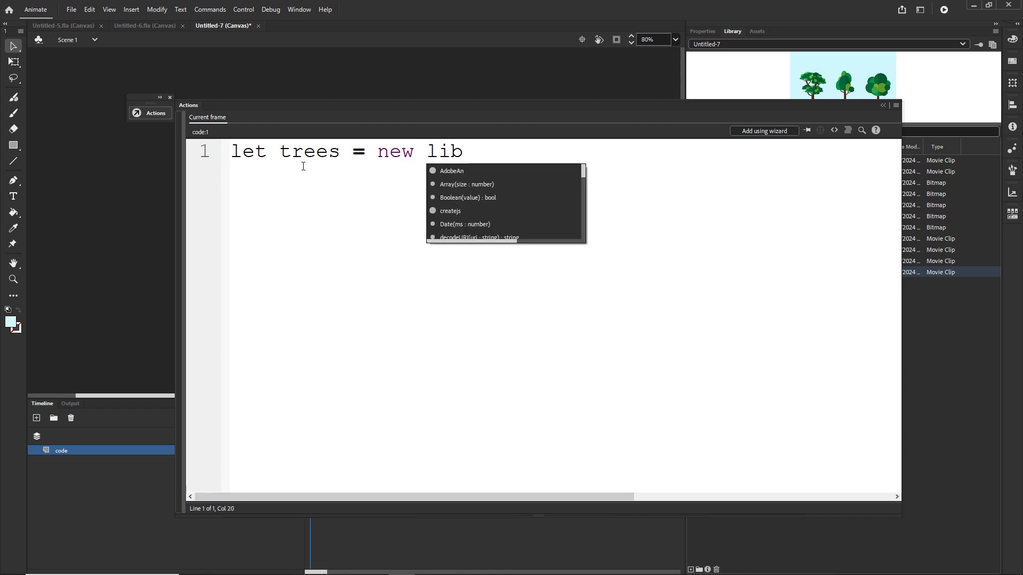
text(.myTrees)
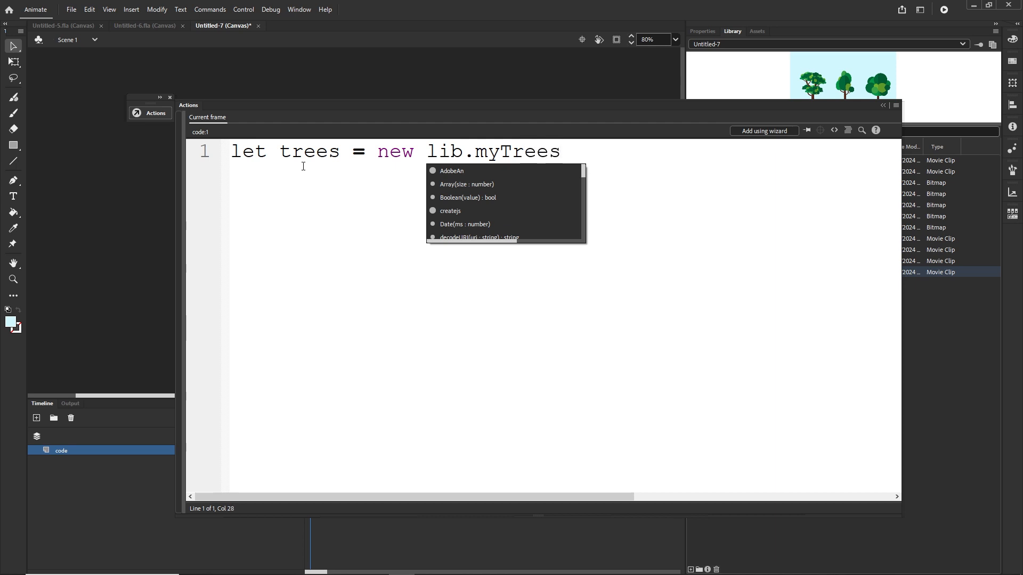
text(())
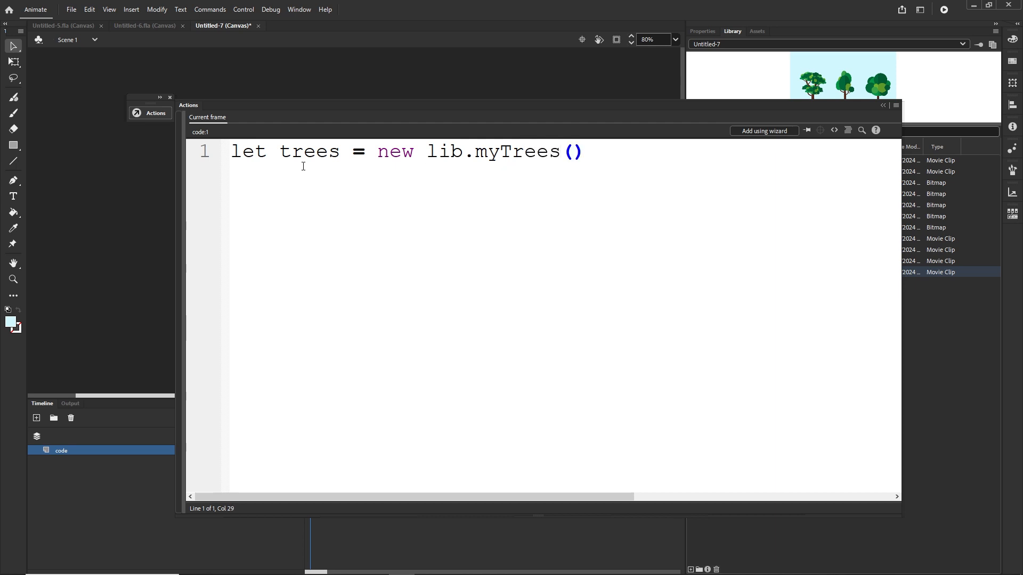
text(;)
drag(341, 158, 279, 157)
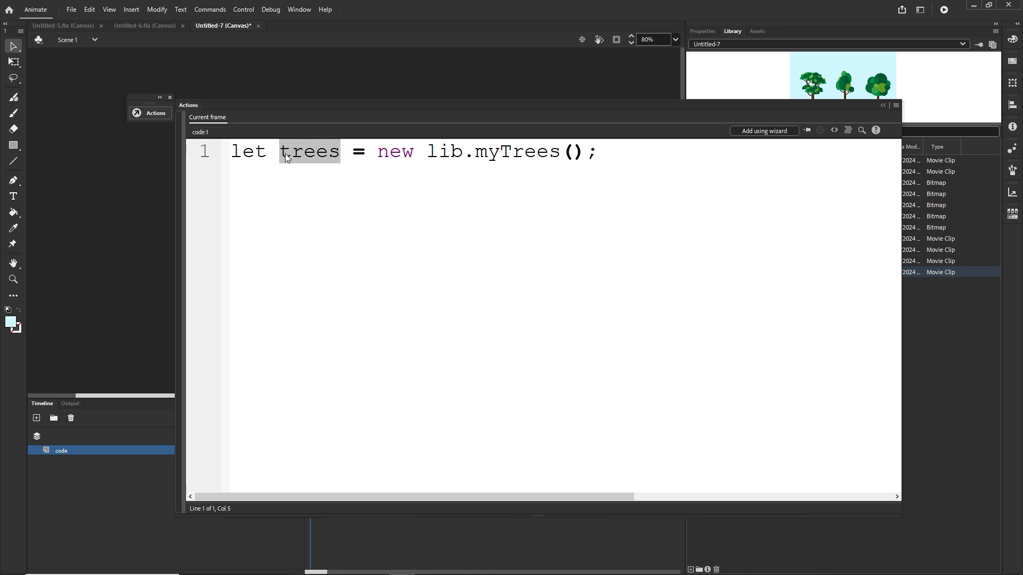
click(565, 160)
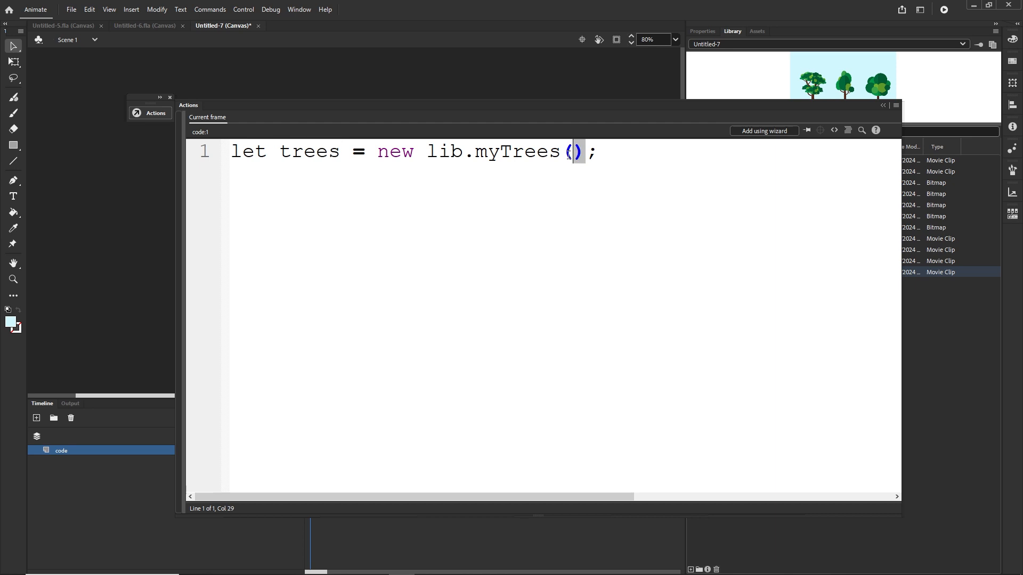
click(607, 158)
key(Return)
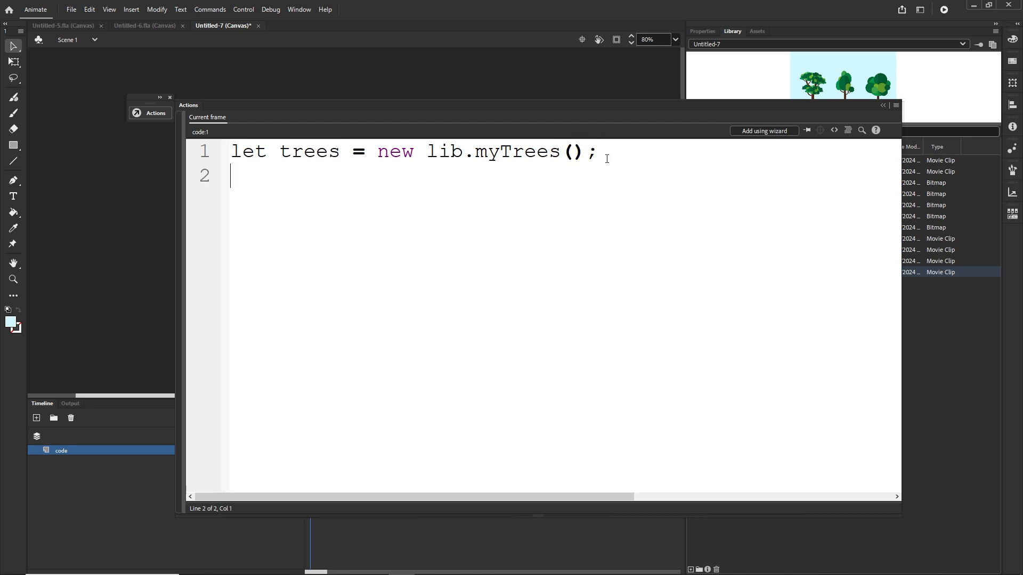
Step: Add stage.addChild(trees) on line 2, pasting the trees variable name
text(stage.addC)
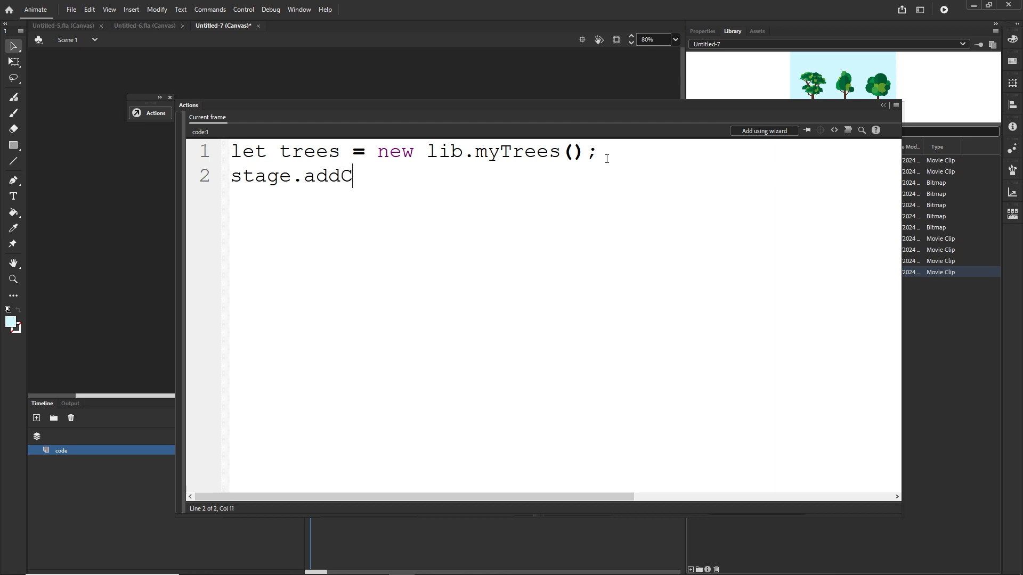
text(hild()
drag(343, 147, 279, 154)
key(ctrl+c)
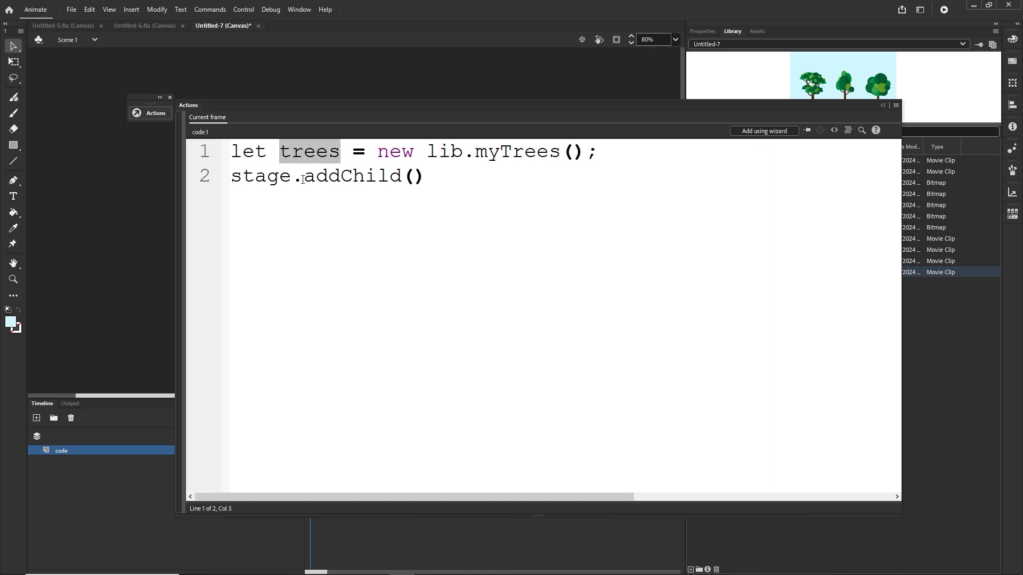
click(418, 178)
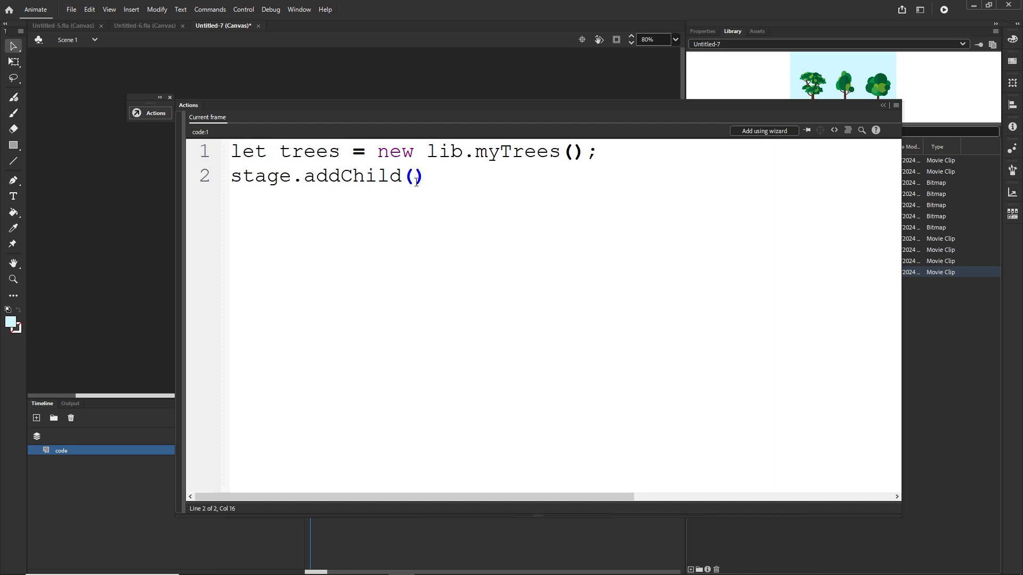
key(ctrl+v)
Step: Test the movie in the browser
drag(607, 153, 233, 153)
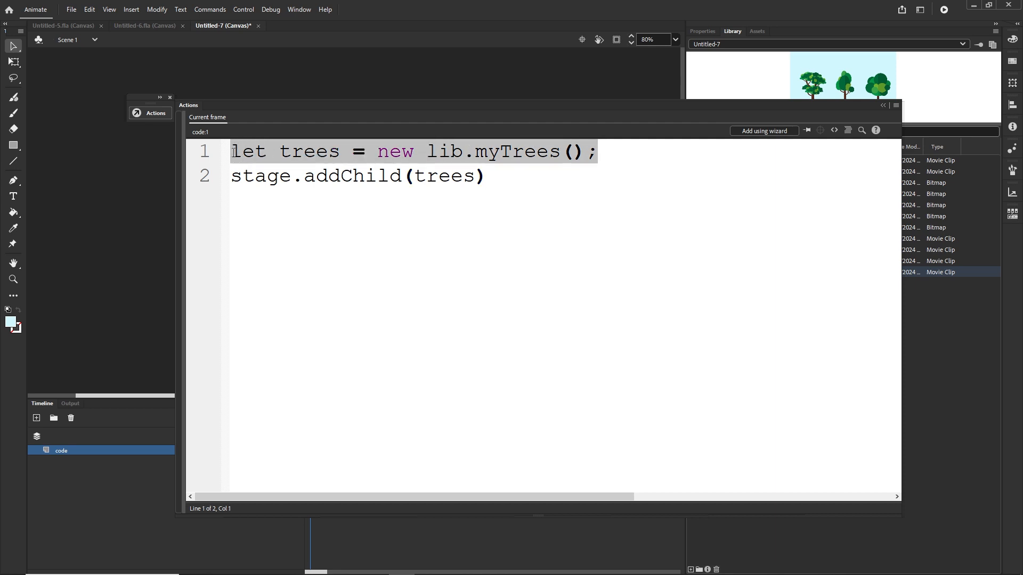
click(522, 188)
key(ctrl+Return)
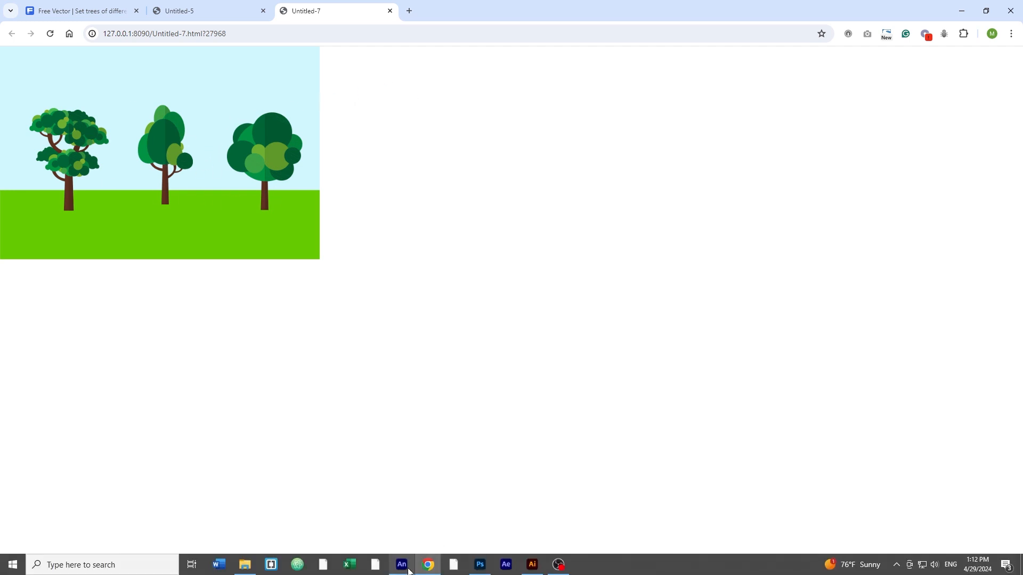
Step: Reopen the code layer's frame 1 script and add trees.x = 0; on line 4
click(407, 569)
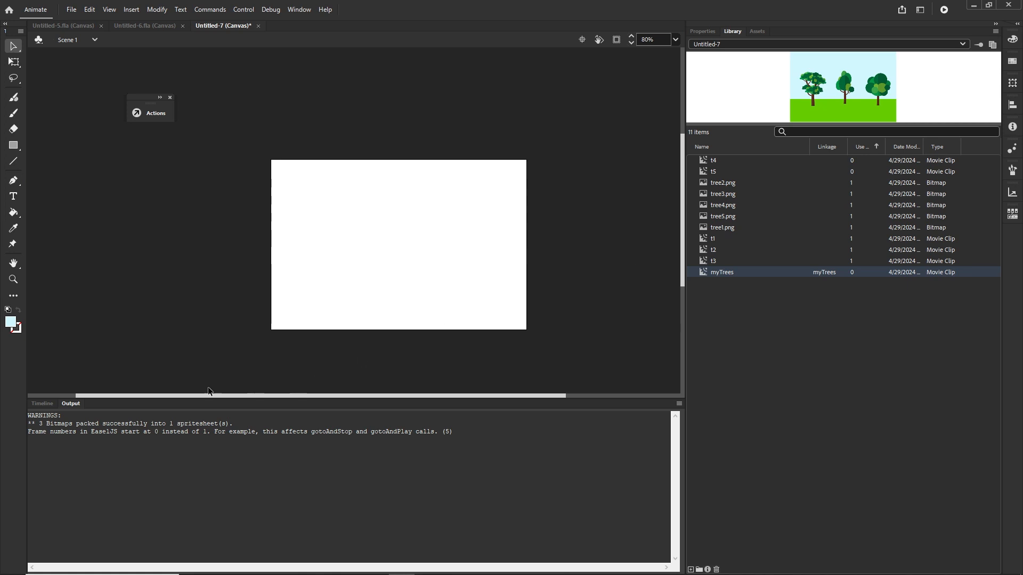
click(42, 403)
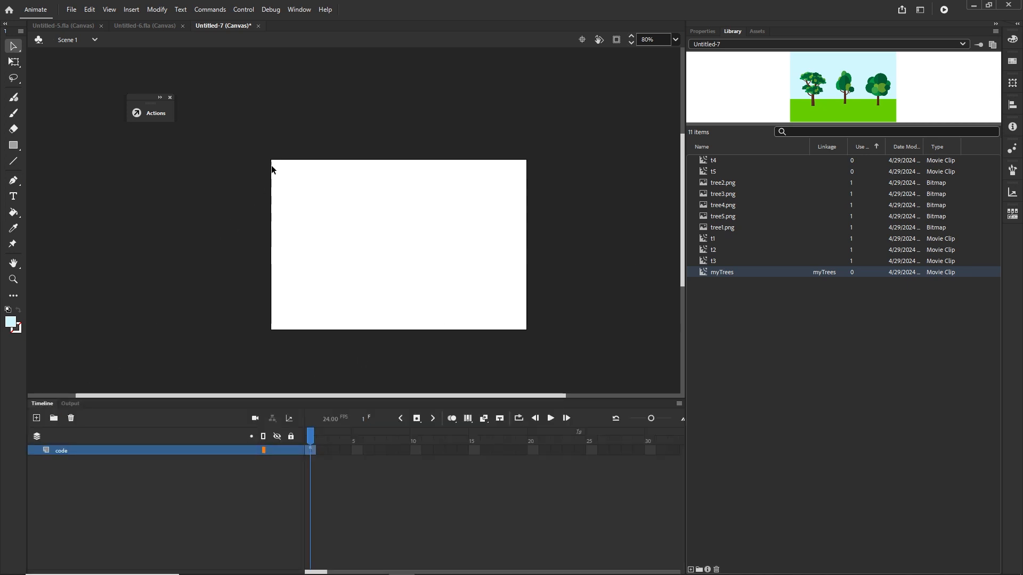
key(F9)
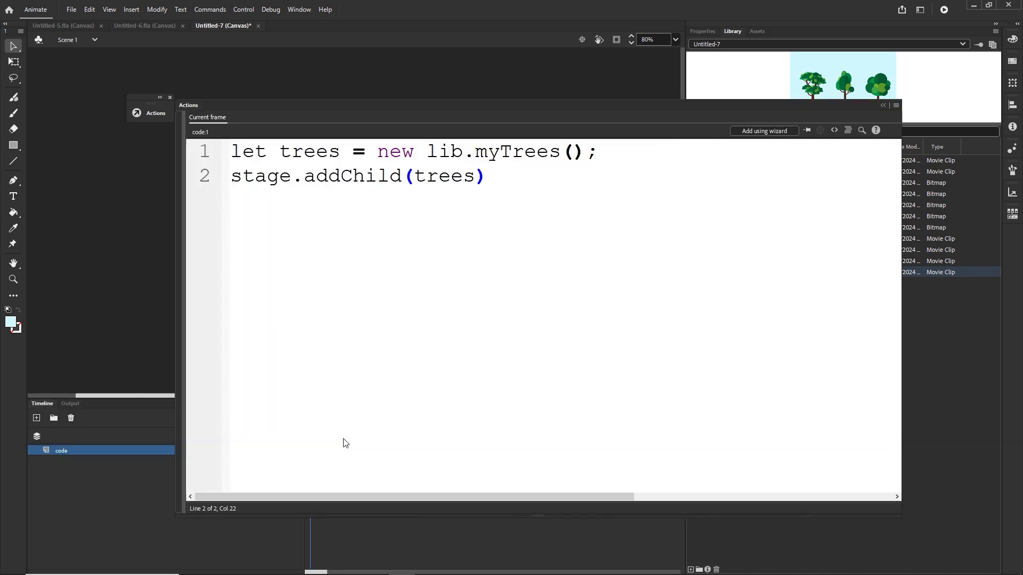
drag(341, 153, 283, 155)
click(528, 190)
key(Return)
key(Return)
text(trees.)
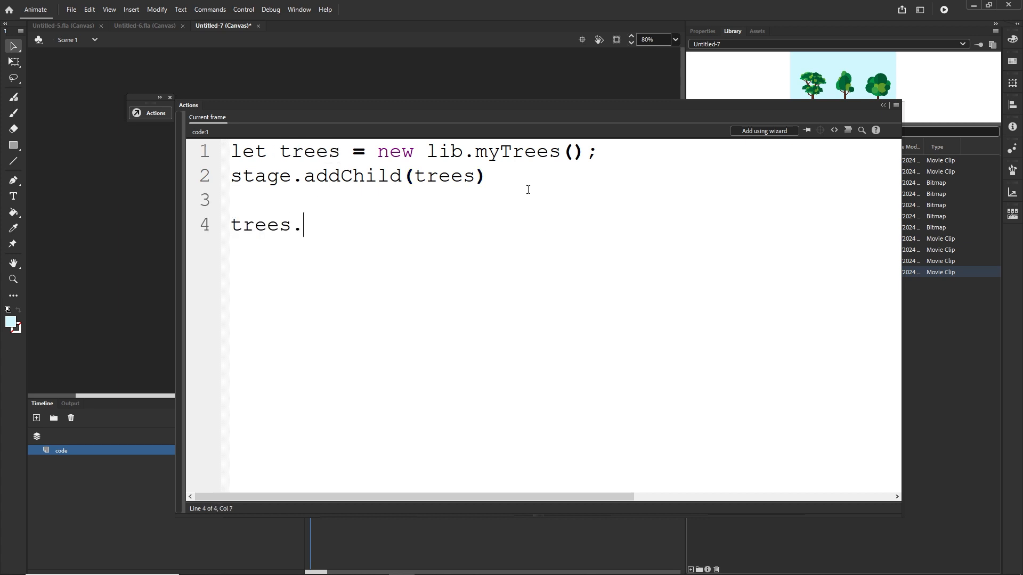
text(x = 0;)
Step: Duplicate that line, change it to trees.y = 0;, and test the movie in the browser
key(ctrl+d)
click(317, 254)
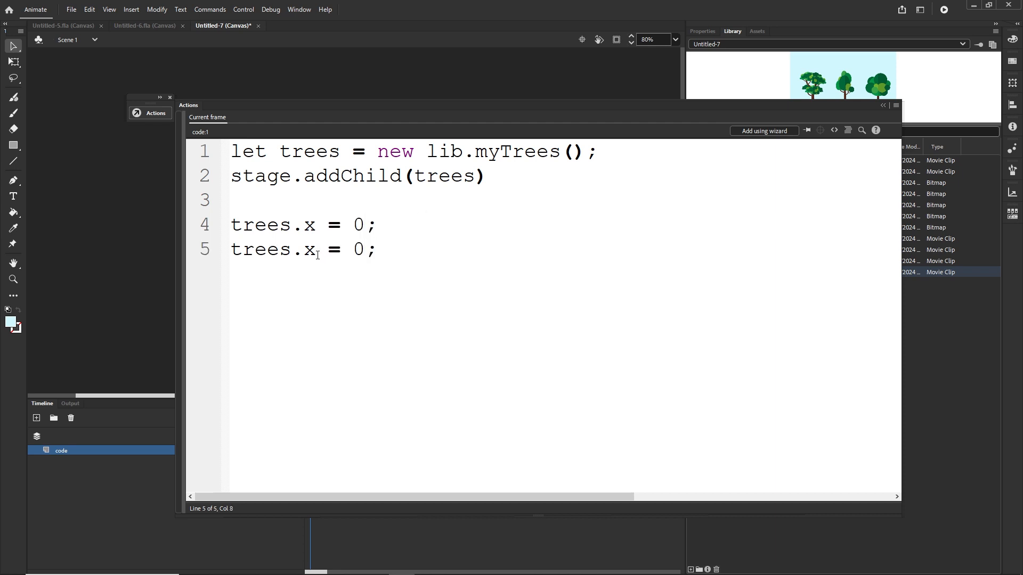
key(BackSpace)
text(y)
key(ctrl+Return)
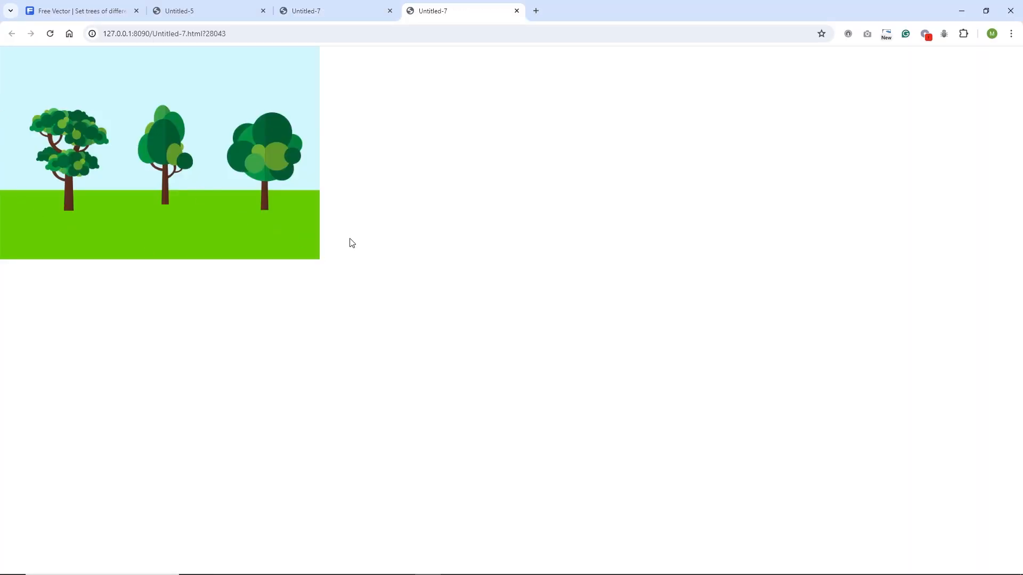
Step: Return to the frame script and set trees.x to 300
mouse_move(433, 547)
click(402, 569)
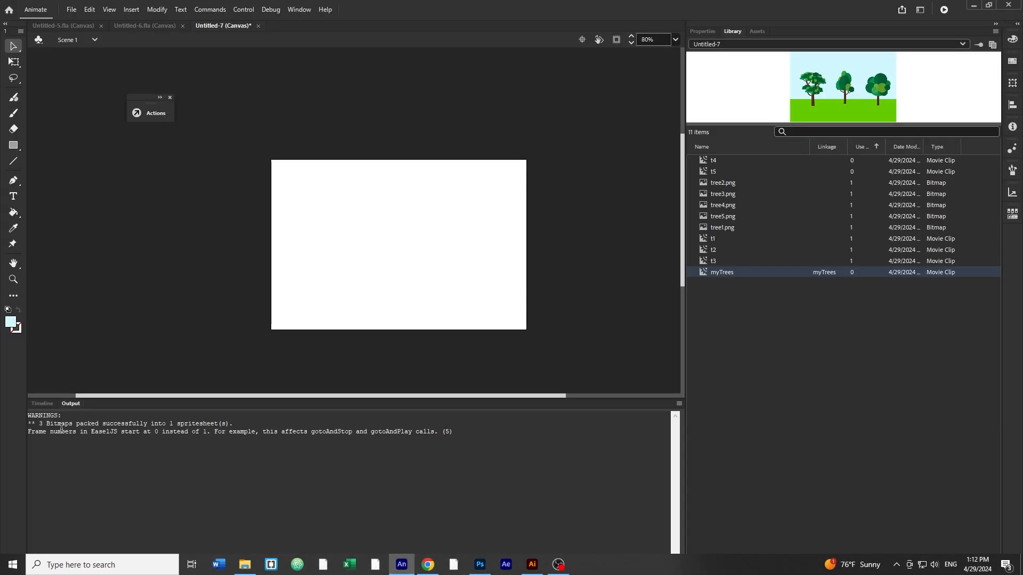
click(37, 405)
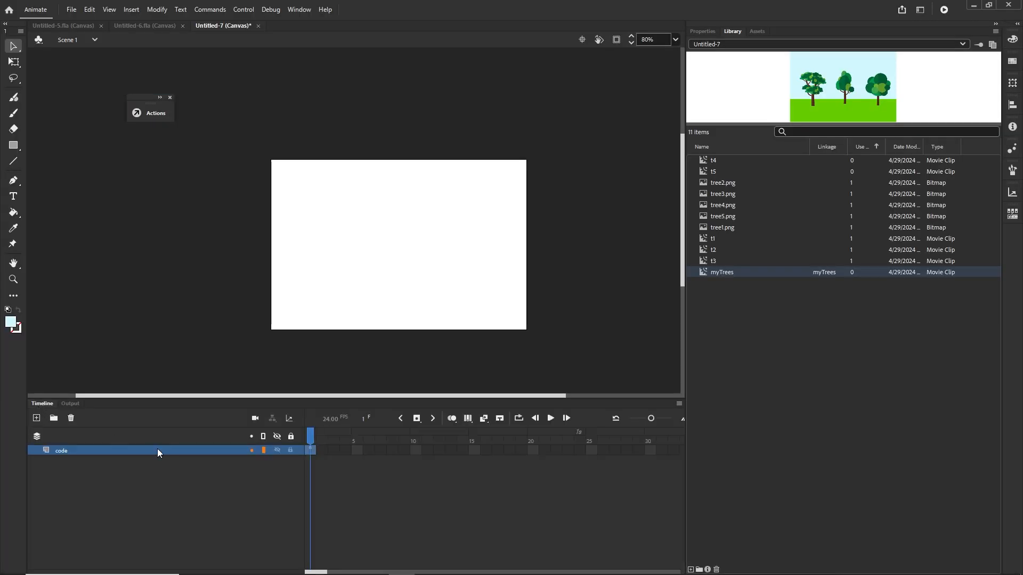
key(F9)
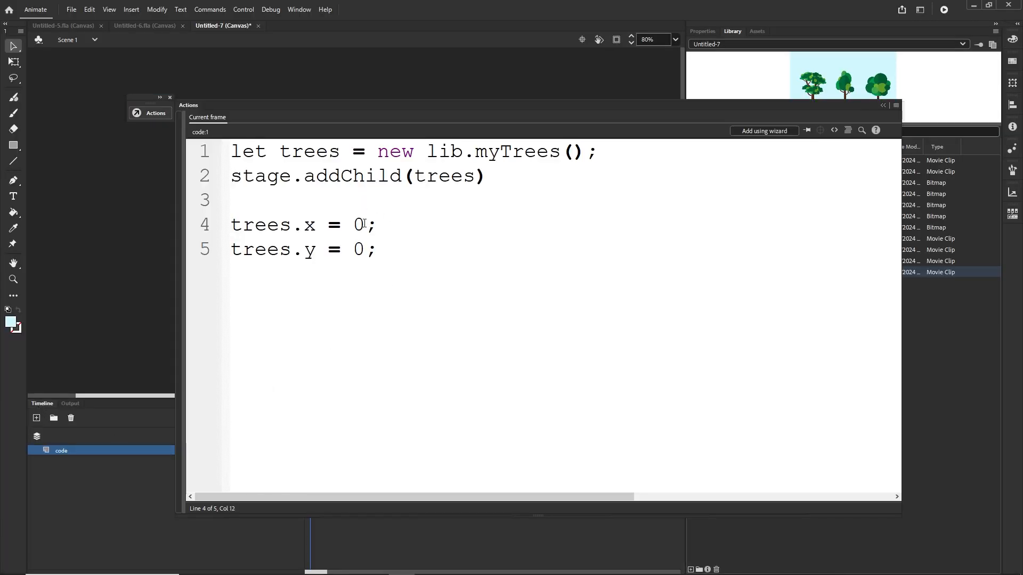
click(364, 225)
key(BackSpace)
text(300)
Step: Set trees.y to 200 and test the movie in the browser
click(367, 253)
key(BackSpace)
text(200)
key(ctrl+Return)
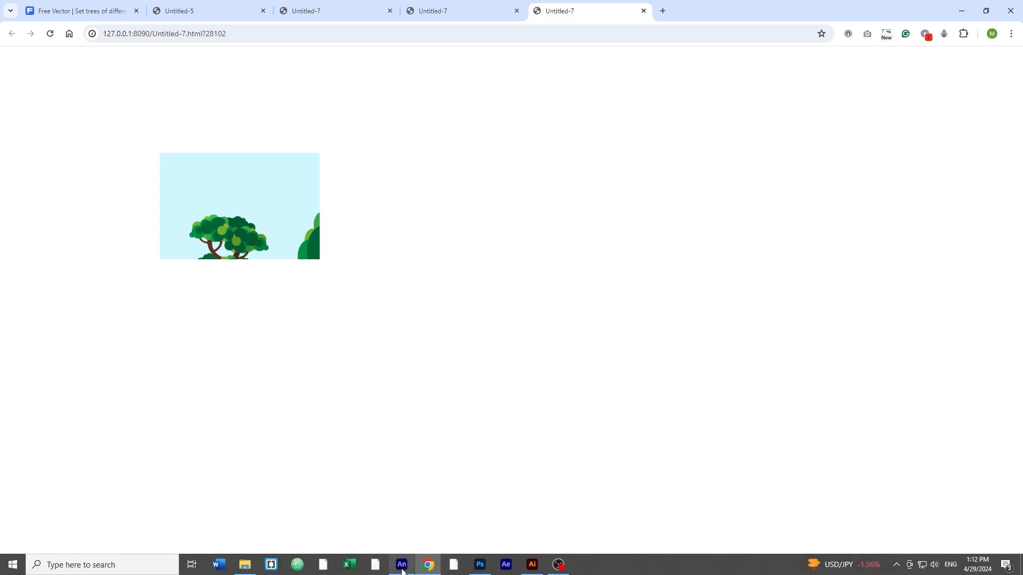
Step: Reopen the frame script and delete the trees.x and trees.y position lines
click(402, 564)
click(42, 403)
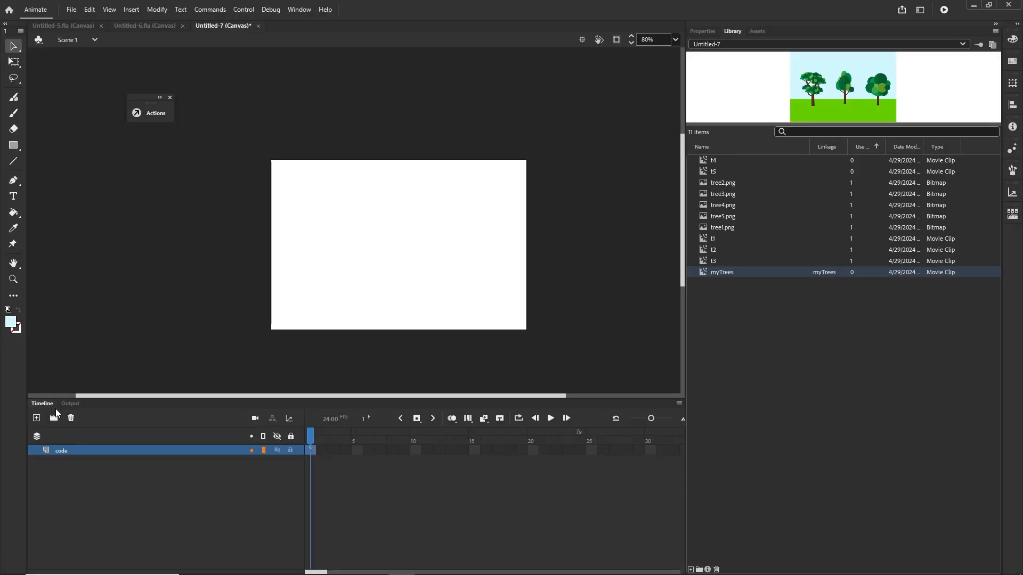
key(F9)
drag(411, 264, 219, 231)
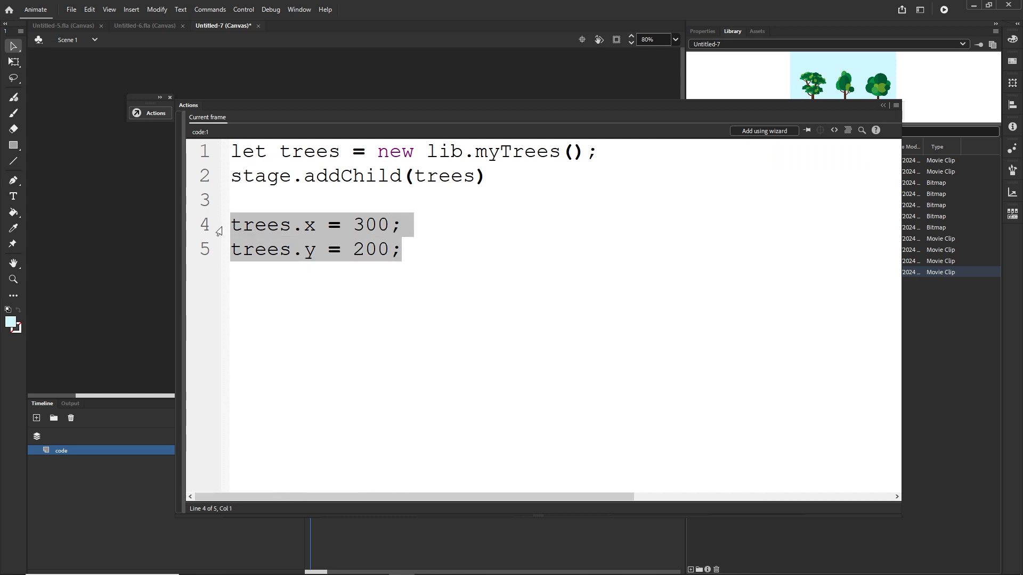
key(BackSpace)
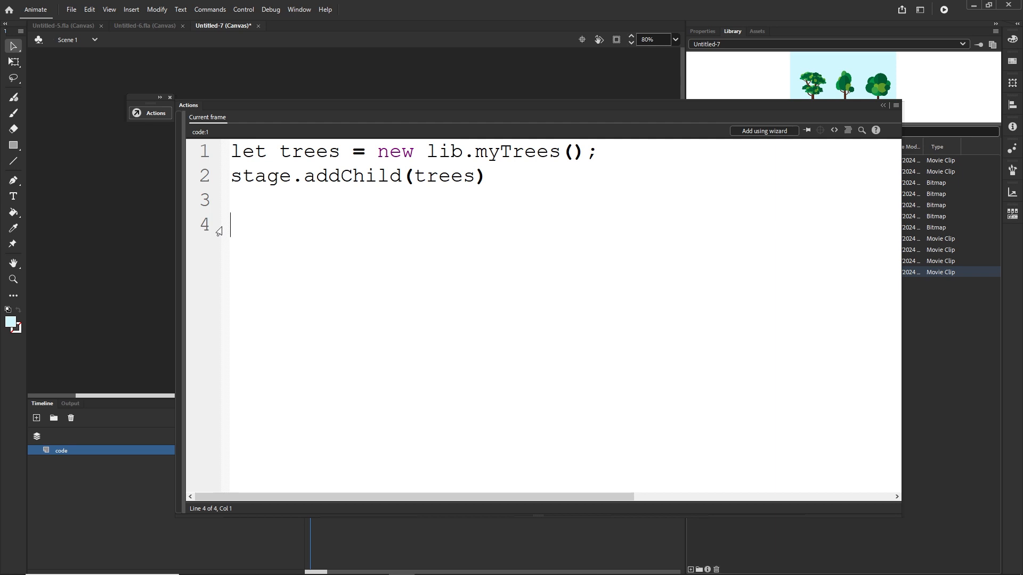
Step: Write this.on("tick") on line 4 to start a tick event listener
text(this.on)
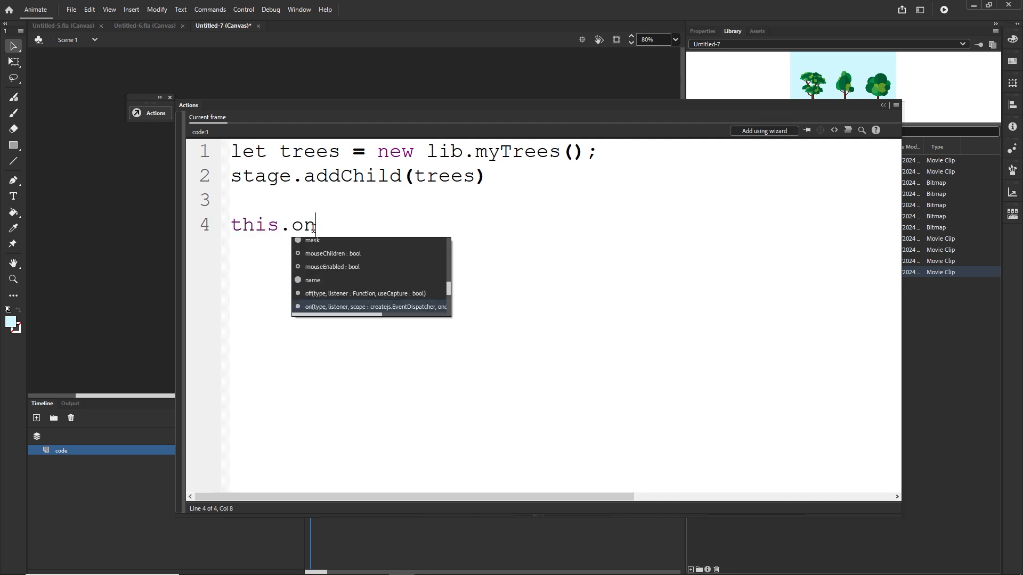
double_click(278, 228)
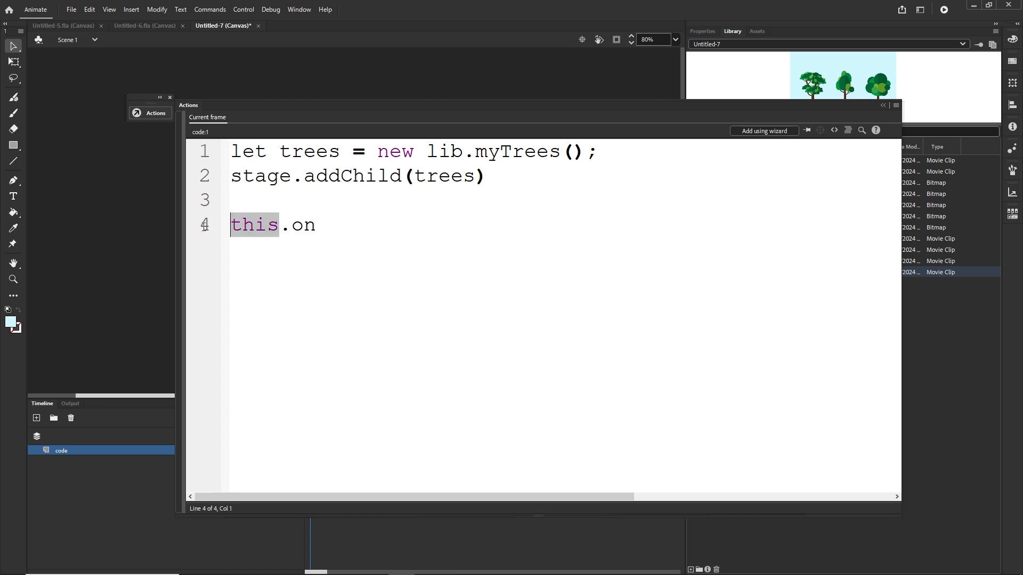
click(265, 261)
double_click(277, 227)
text(stag)
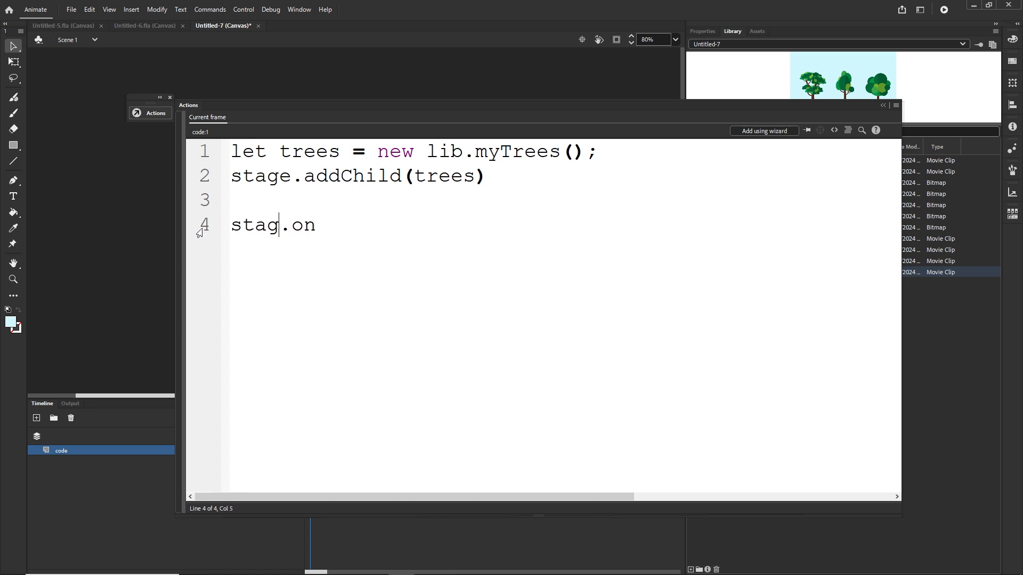
key(BackSpace)
key(BackSpace)
key(BackSpace)
key(BackSpace)
text(th)
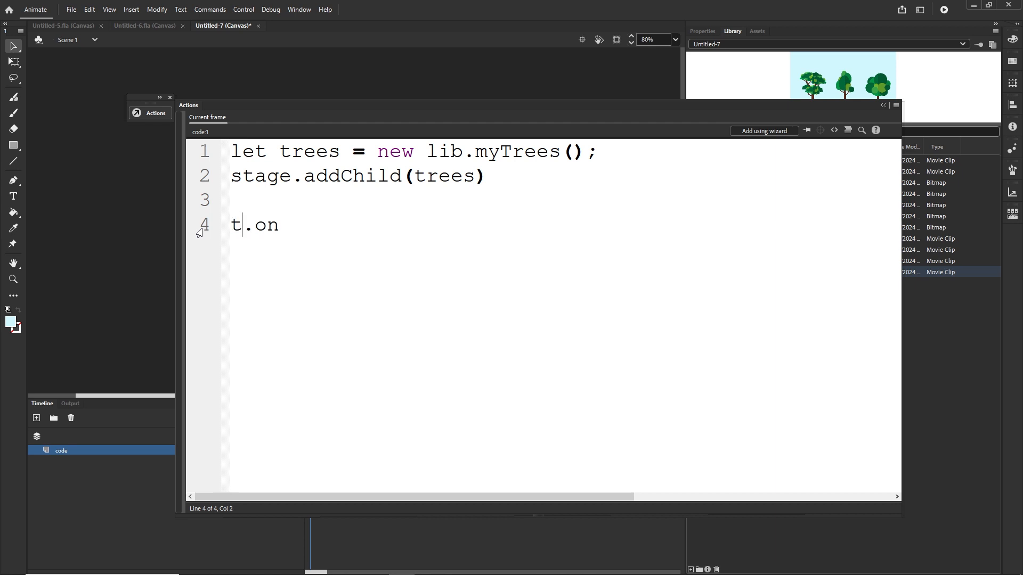
text(is)
click(338, 230)
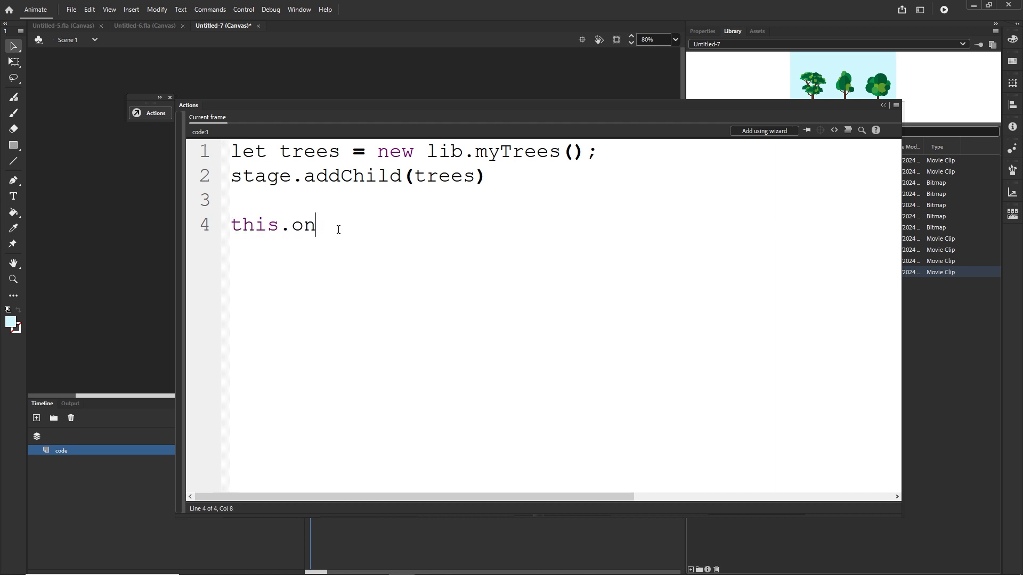
text(())
text("tick)
Step: Add moveBG as the listener argument, completing this.on("tick", moveBG);
drag(393, 229, 345, 228)
click(371, 261)
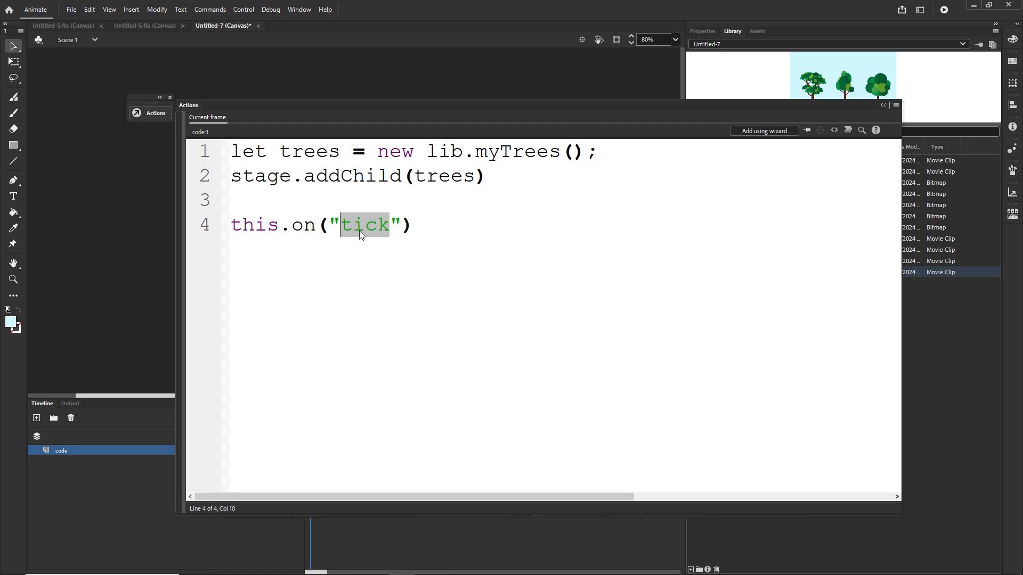
click(403, 227)
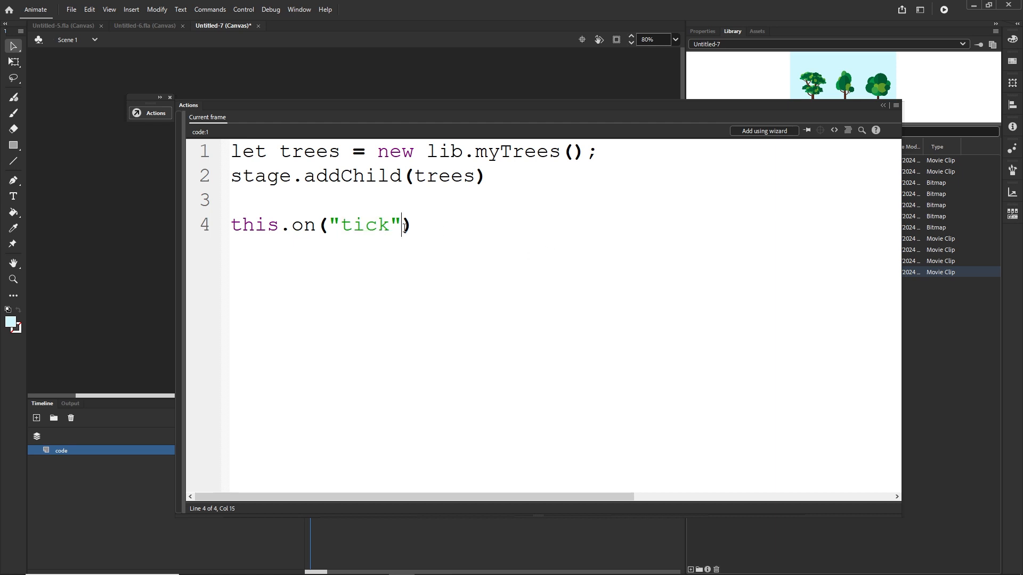
drag(391, 227, 346, 226)
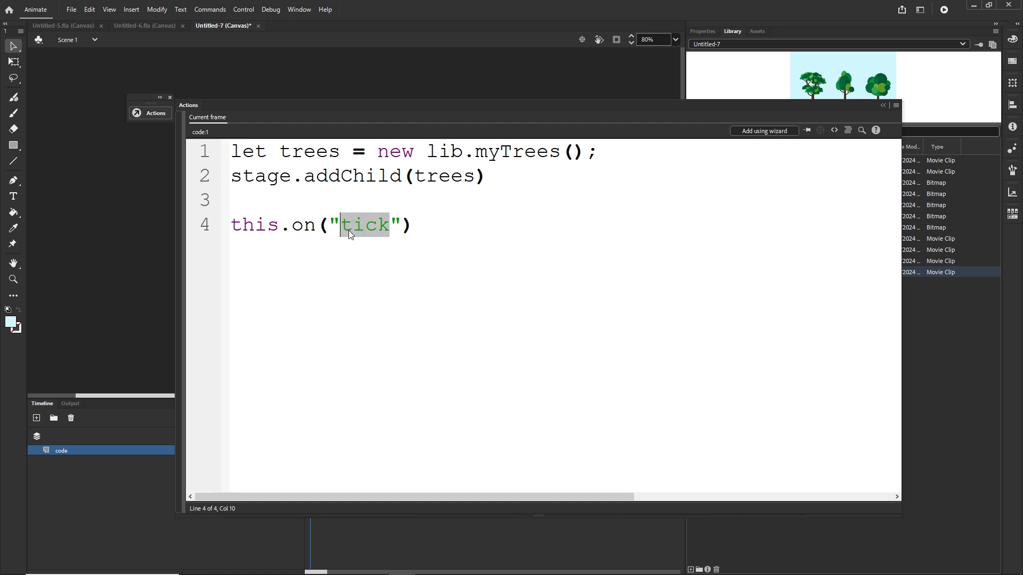
click(403, 226)
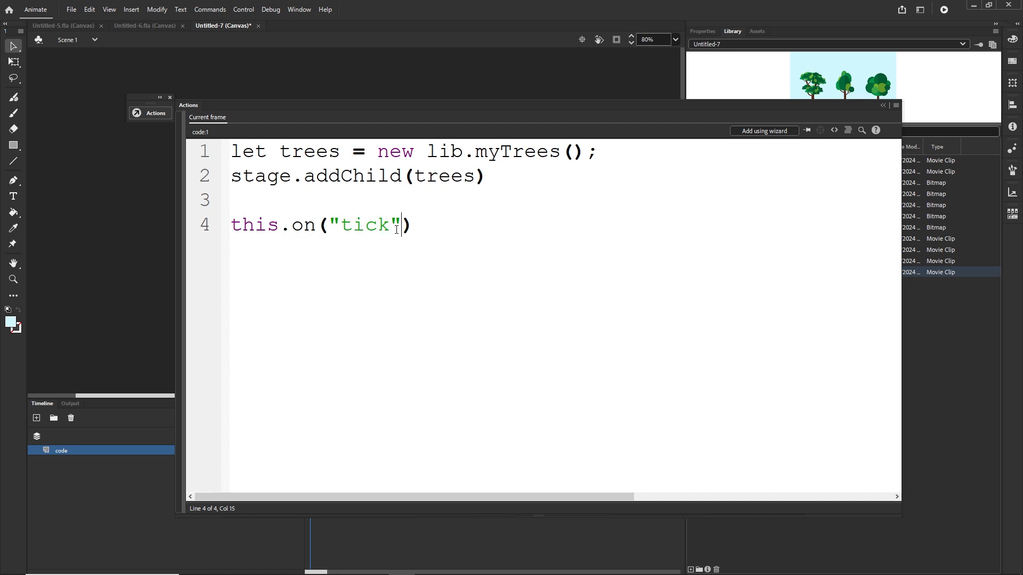
text(, )
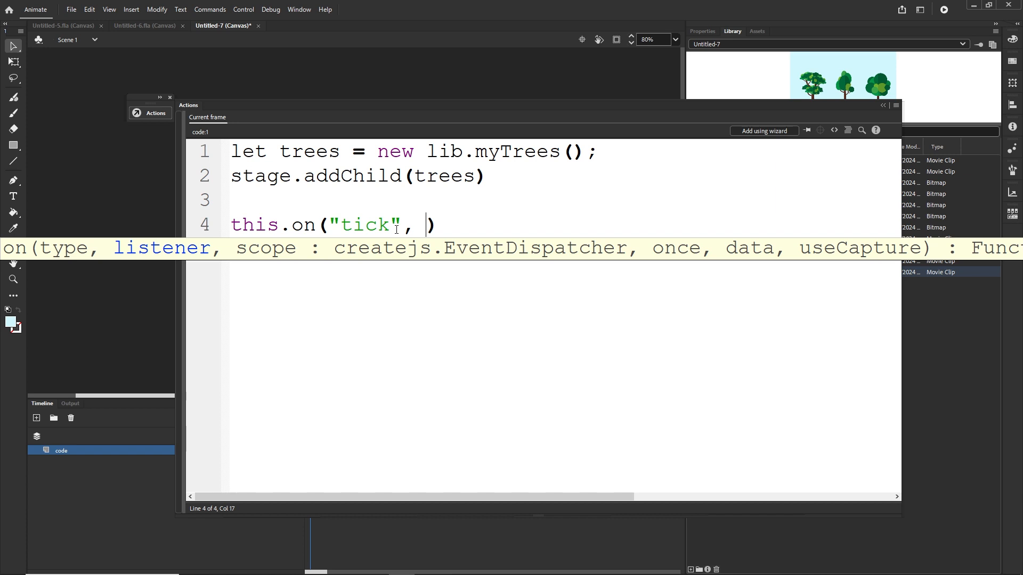
text(moveBG))
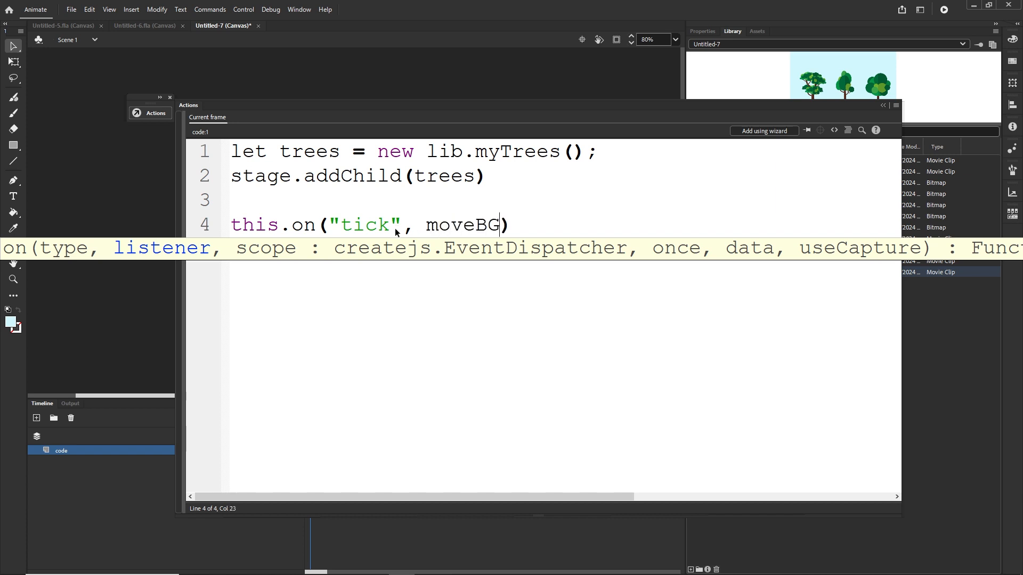
text(;)
Step: Declare function moveBG () { } on line 6, pasting the copied handler name
key(Return)
key(Return)
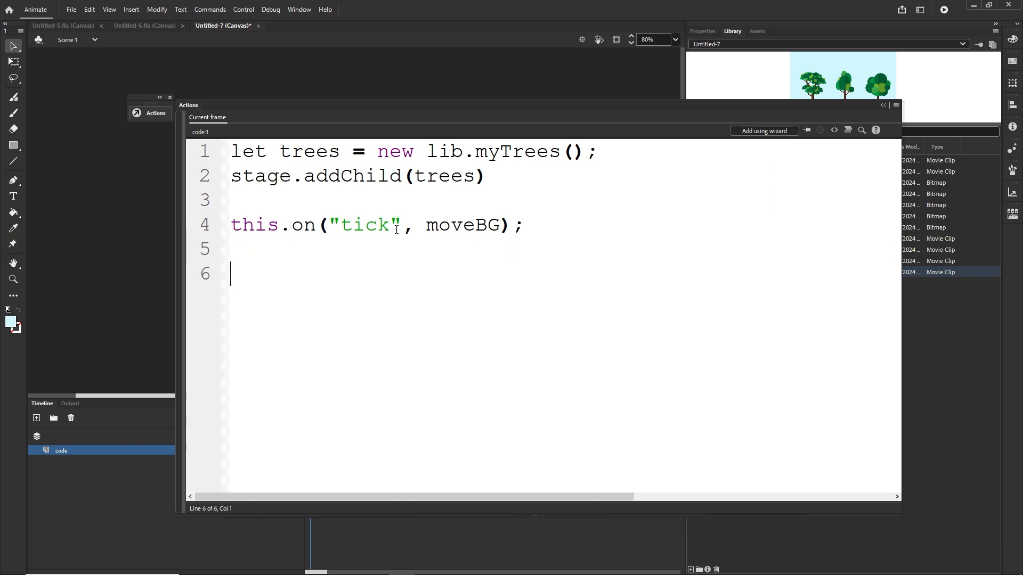
text(fu)
text(nction)
drag(502, 226, 431, 234)
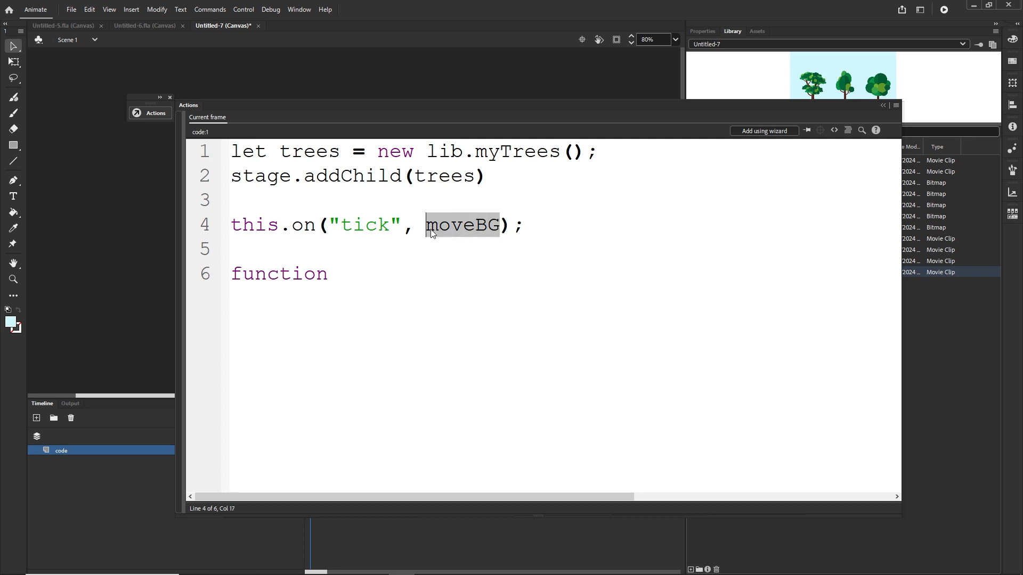
key(ctrl+c)
click(346, 271)
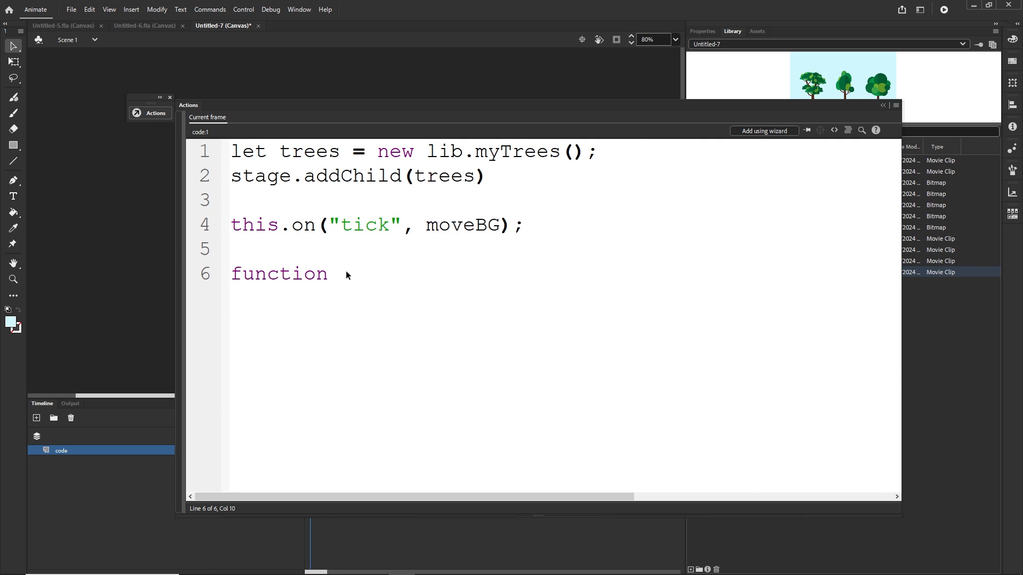
key(ctrl+v)
text(() {)
key(Return)
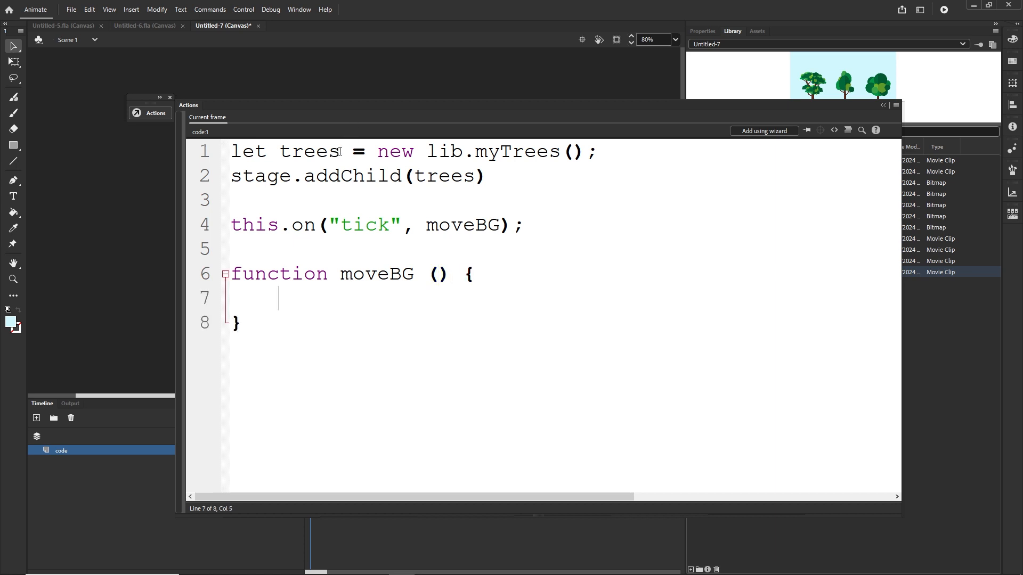
Step: Inside moveBG, add trees.x +=5; pasting the trees variable name
drag(340, 152, 280, 152)
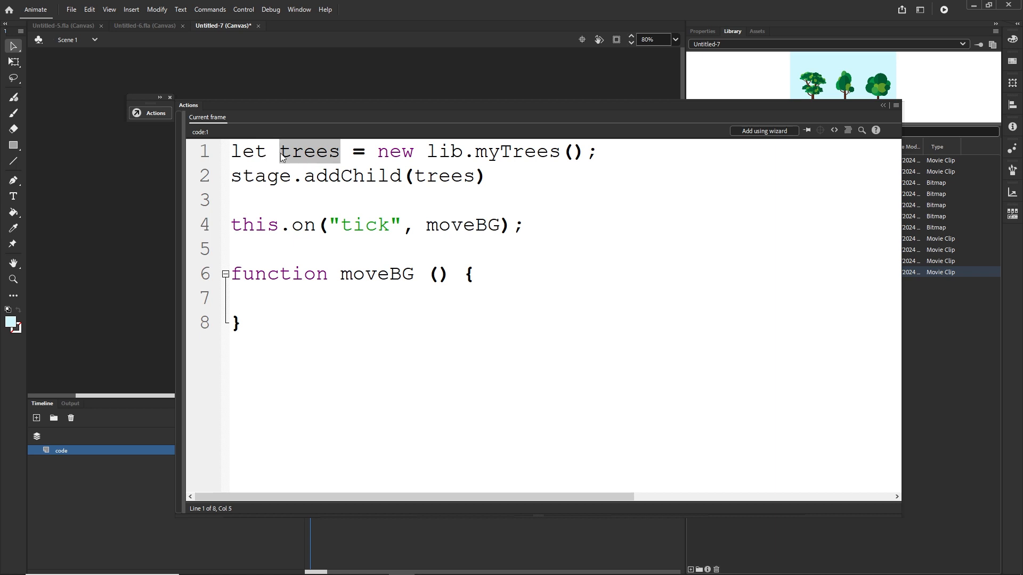
click(293, 299)
key(ctrl+v)
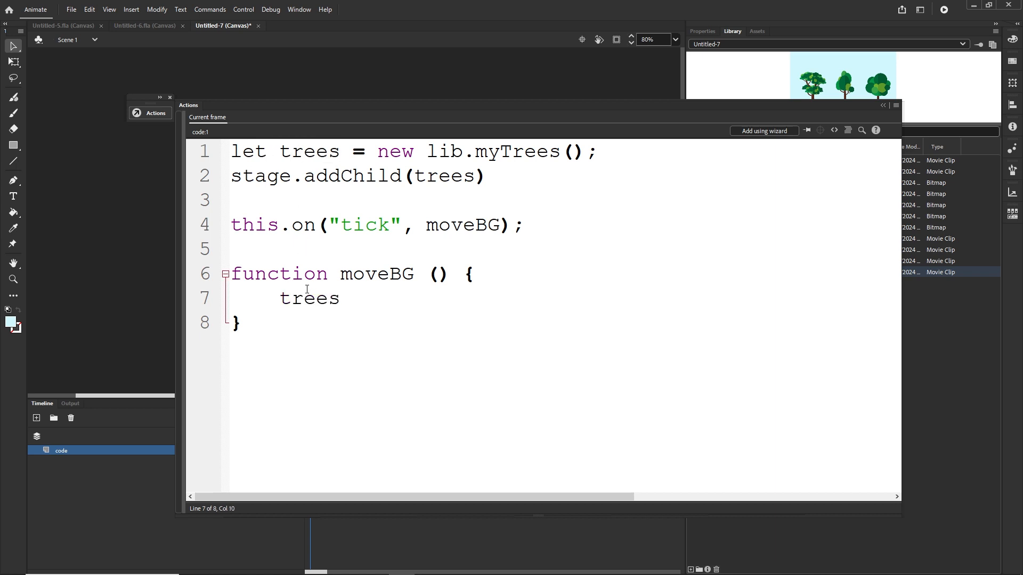
text(.x +=5;)
drag(389, 226, 338, 229)
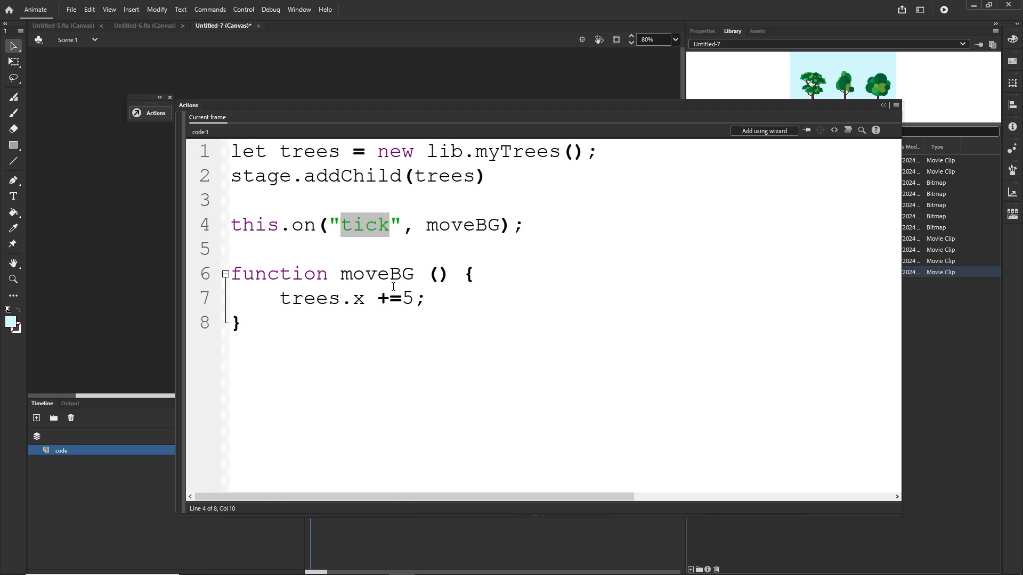
drag(414, 297, 379, 298)
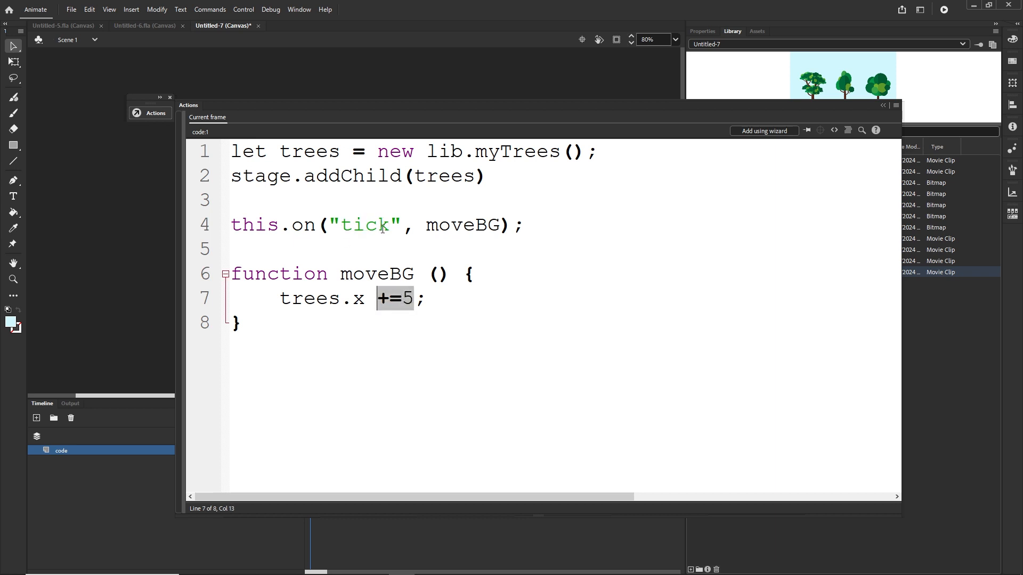
click(414, 298)
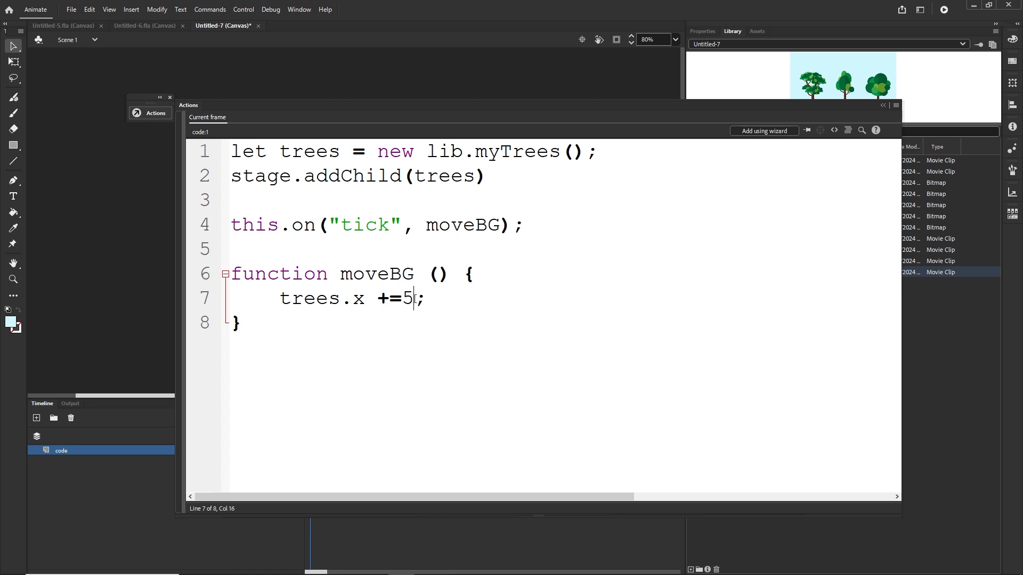
text(*24)
key(BackSpace)
key(BackSpace)
key(BackSpace)
Step: Test the movie in the browser and reload the page to watch the trees move
key(ctrl+Return)
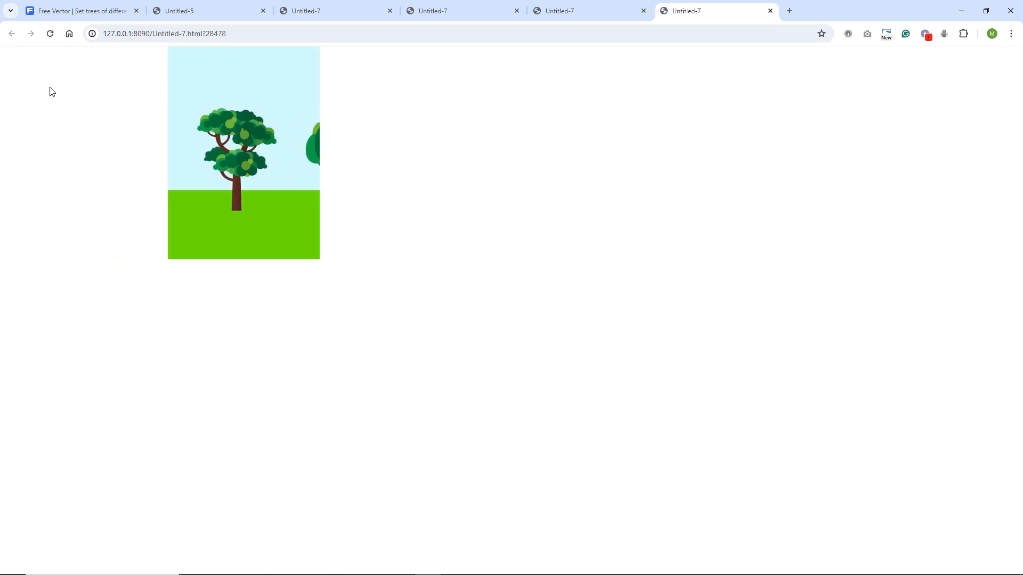
click(52, 35)
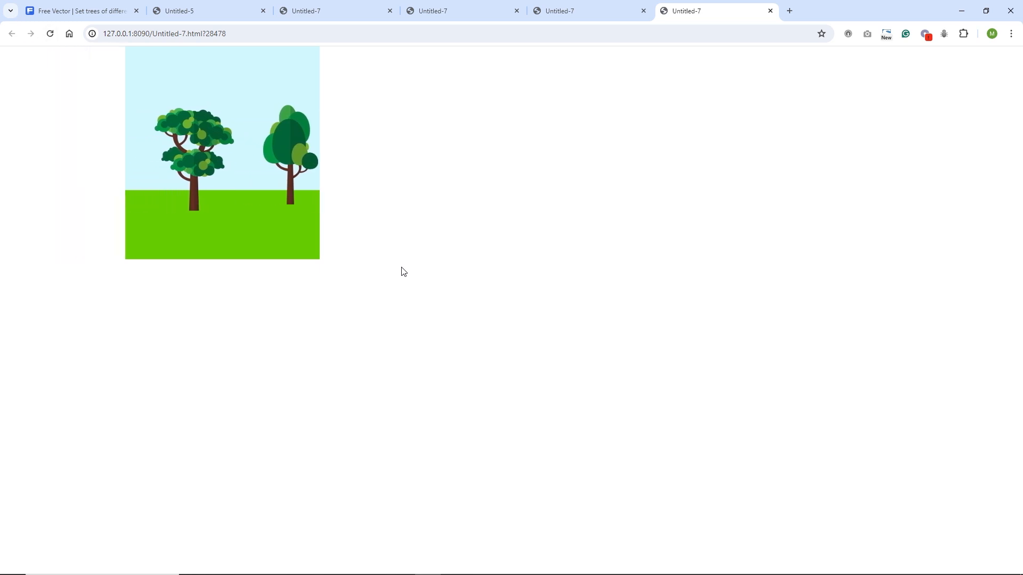
mouse_move(389, 565)
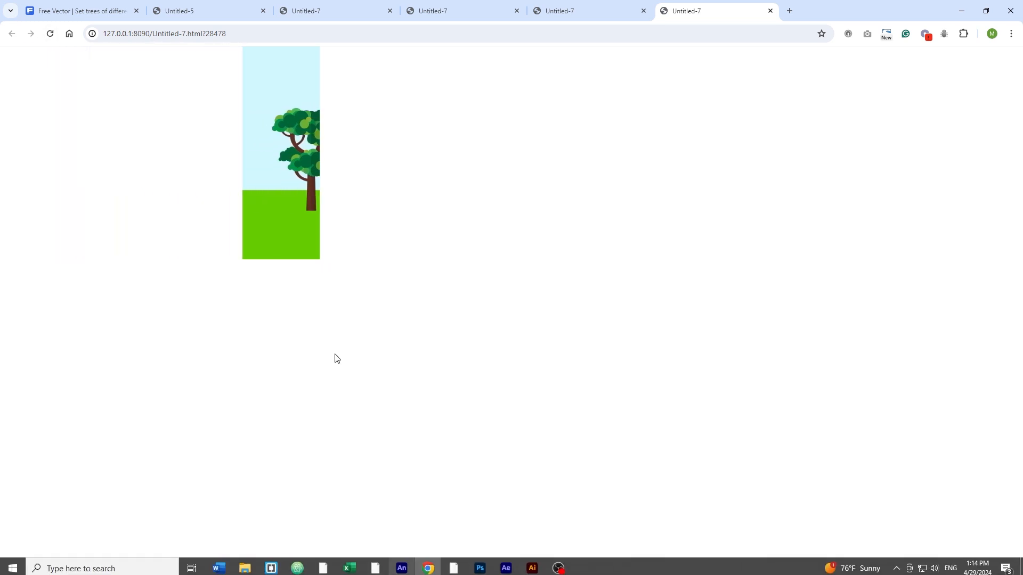
Step: Change the movement in moveBG to trees.x -=5; and test the movie in the browser
click(402, 565)
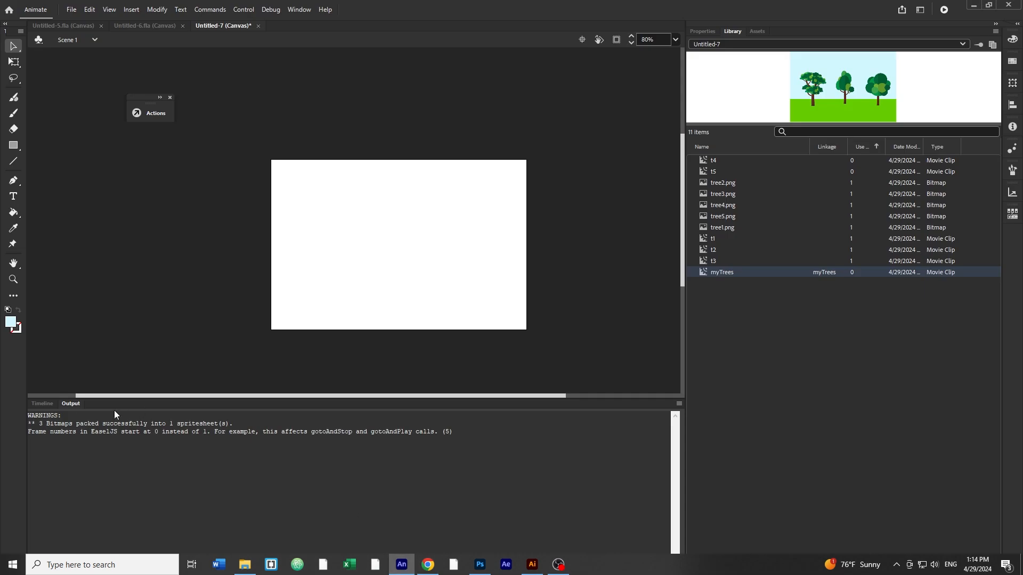
click(46, 406)
key(F9)
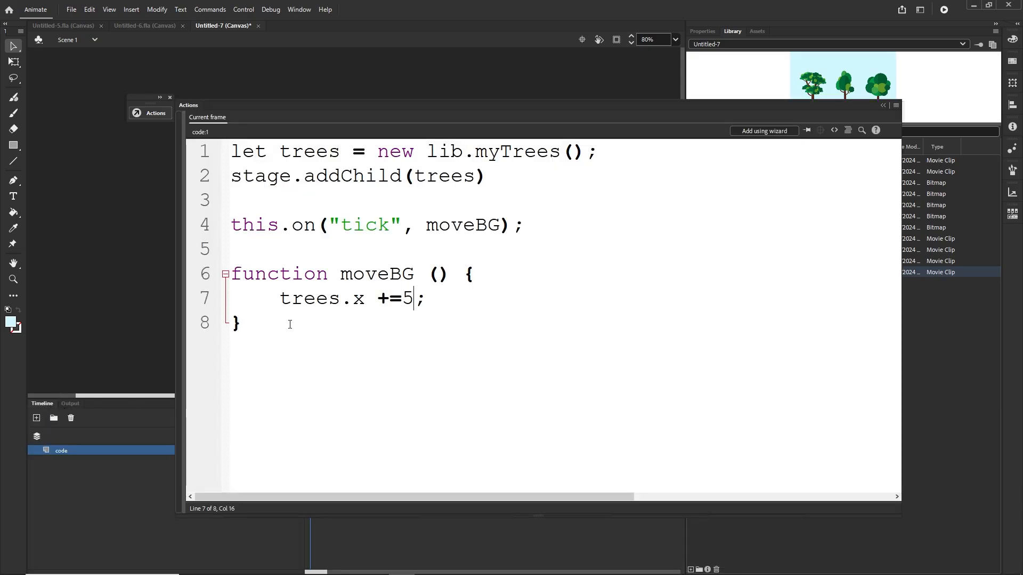
click(390, 298)
key(BackSpace)
text(-)
key(ctrl+Return)
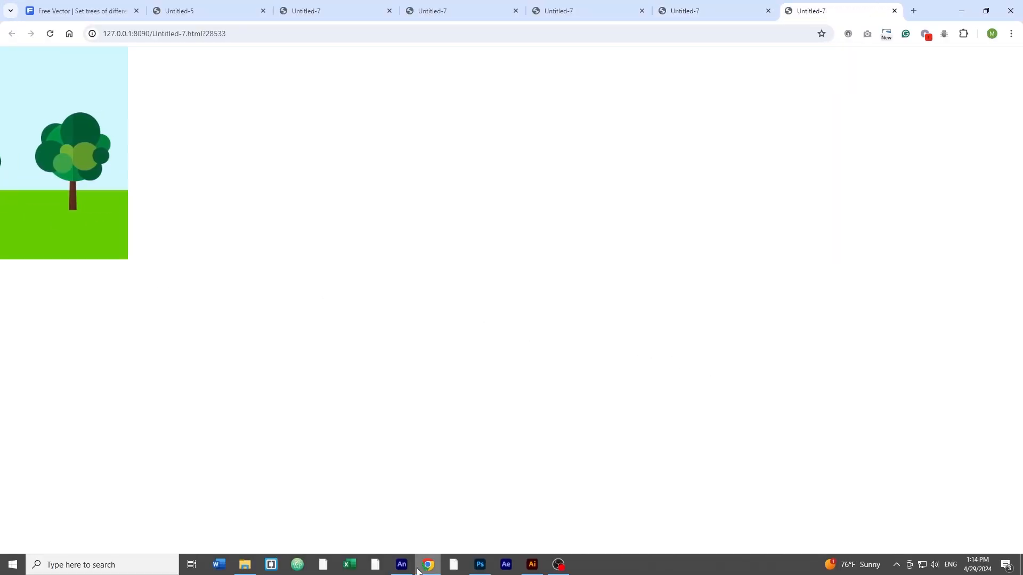
Step: Change the movement speed to trees.x -=3; and test the movie again
click(410, 567)
click(45, 405)
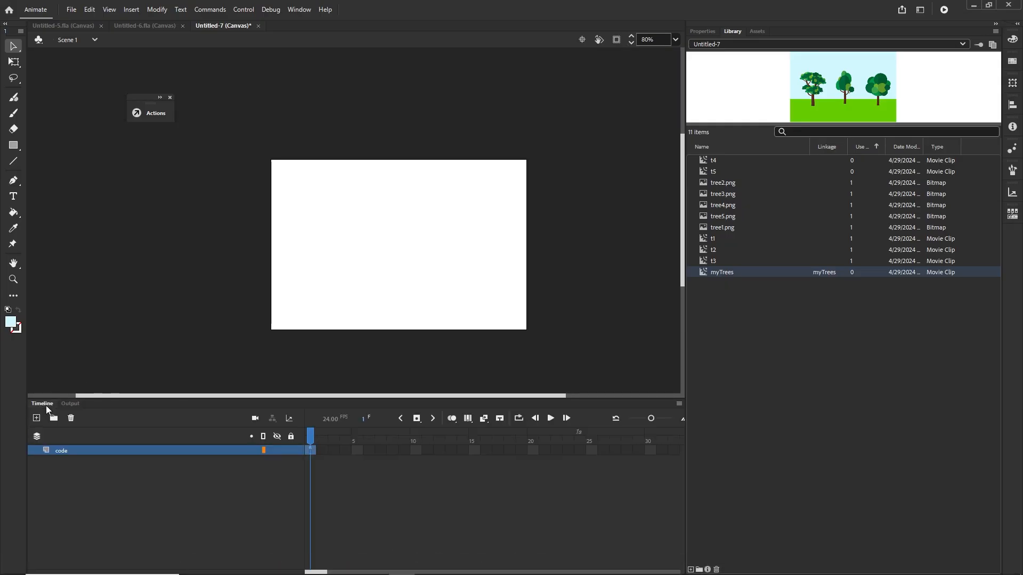
click(151, 113)
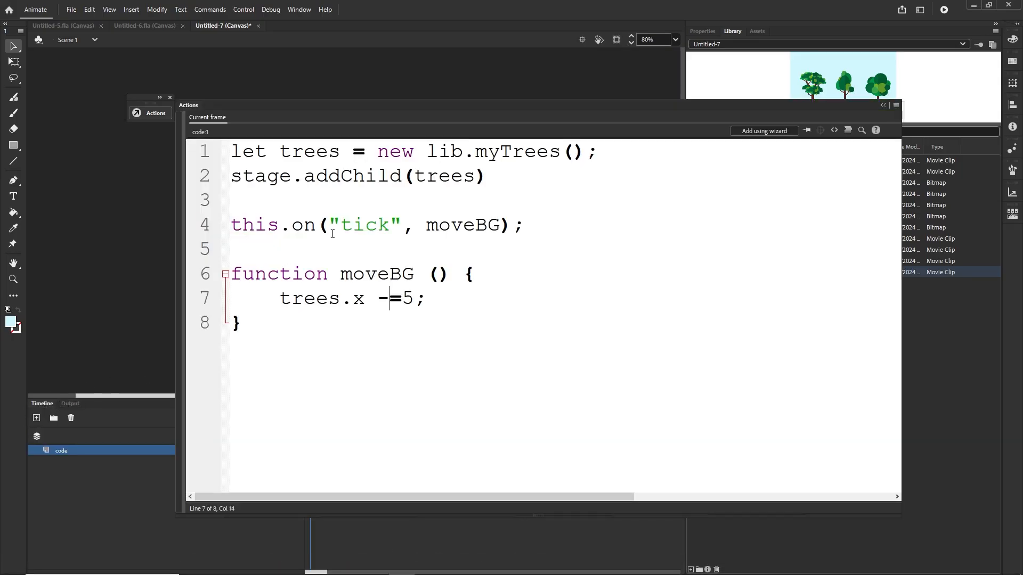
click(410, 298)
key(BackSpace)
text(3)
key(ctrl+Return)
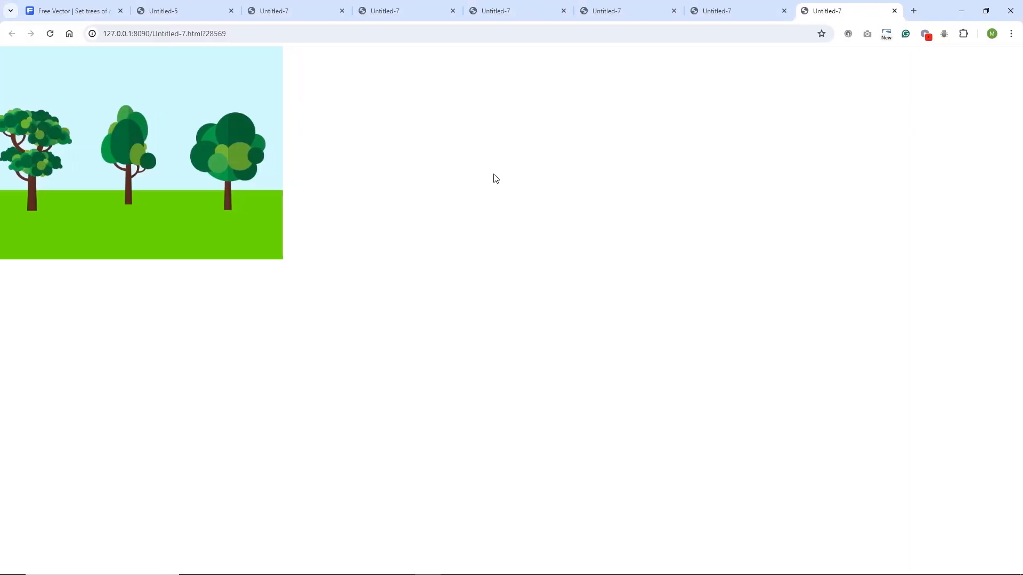
Step: Set the stage colour to a light pink in the document settings and test the movie
click(402, 569)
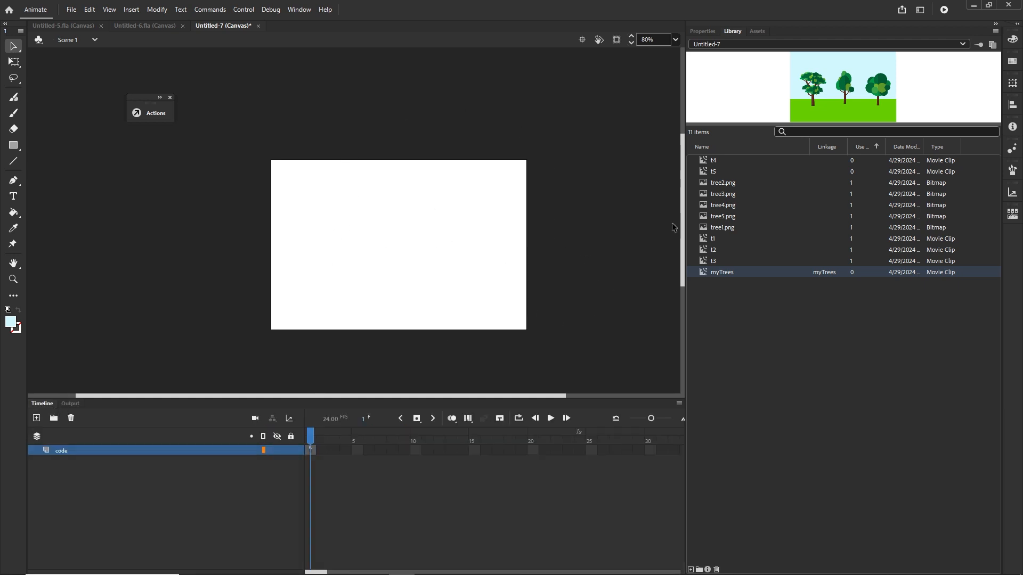
click(704, 32)
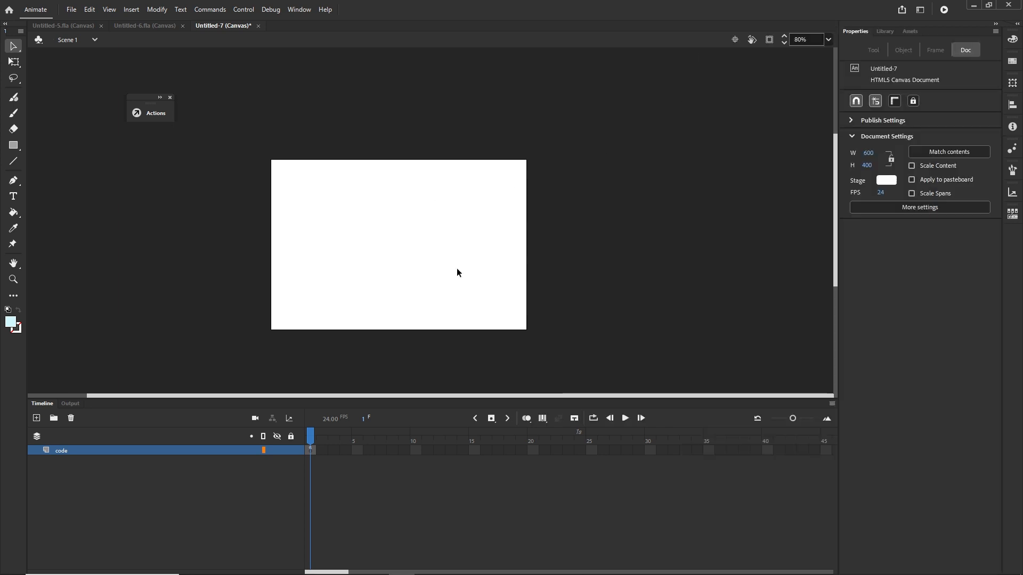
click(884, 181)
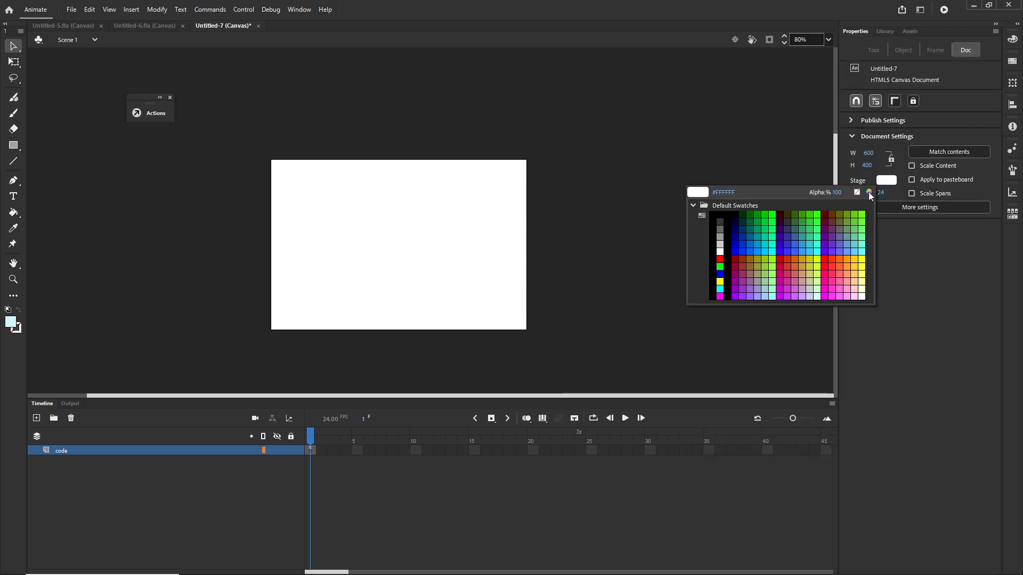
click(868, 192)
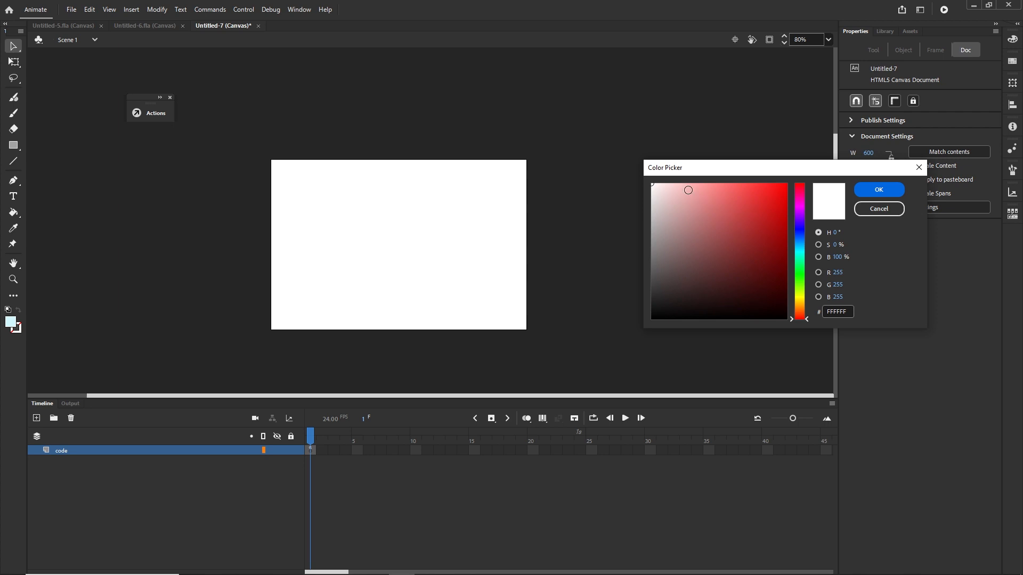
click(676, 183)
click(868, 191)
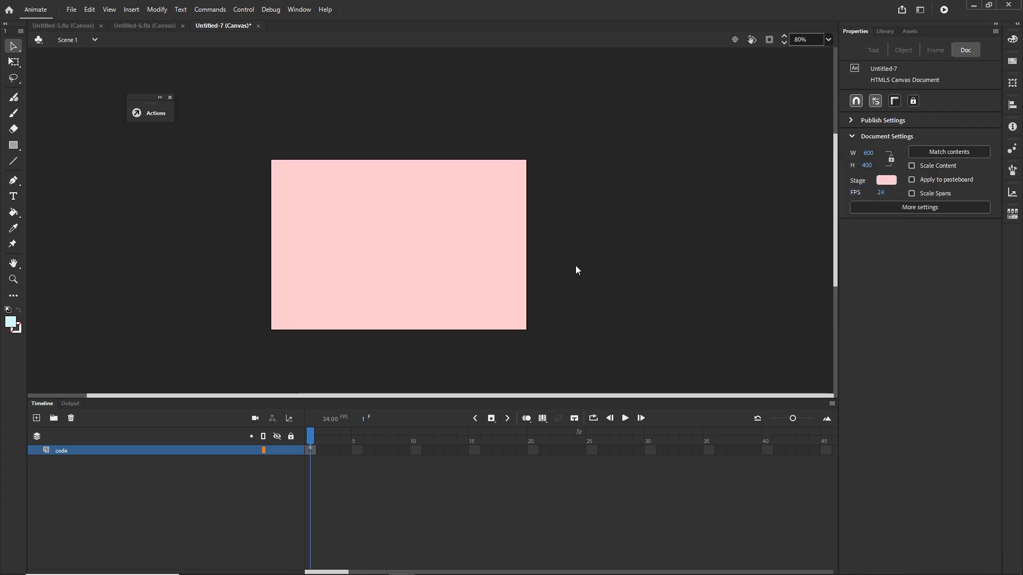
key(ctrl+Return)
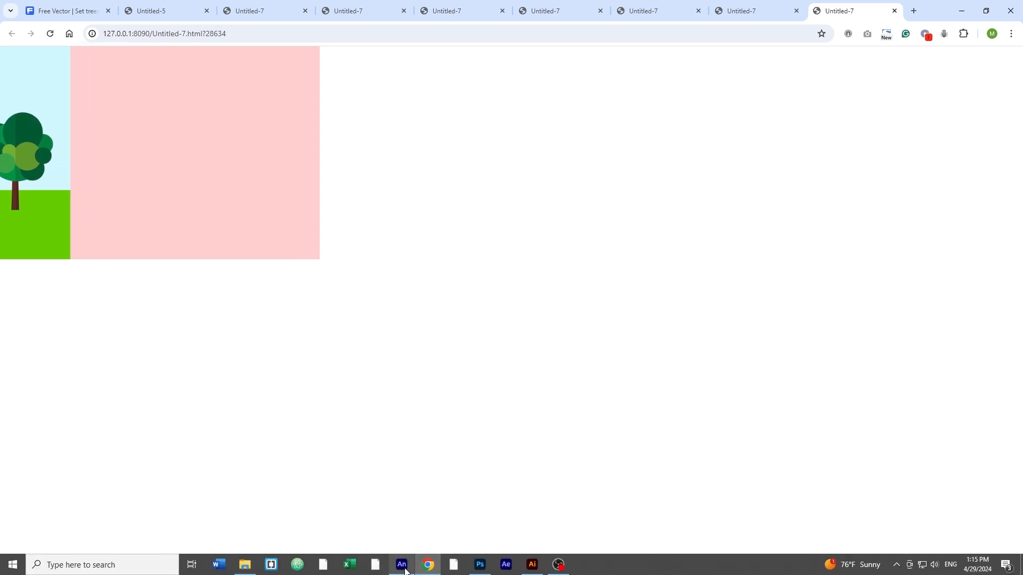
Step: Duplicate line 1 of the frame script and rename the copy's variable to trees2
click(403, 564)
click(46, 403)
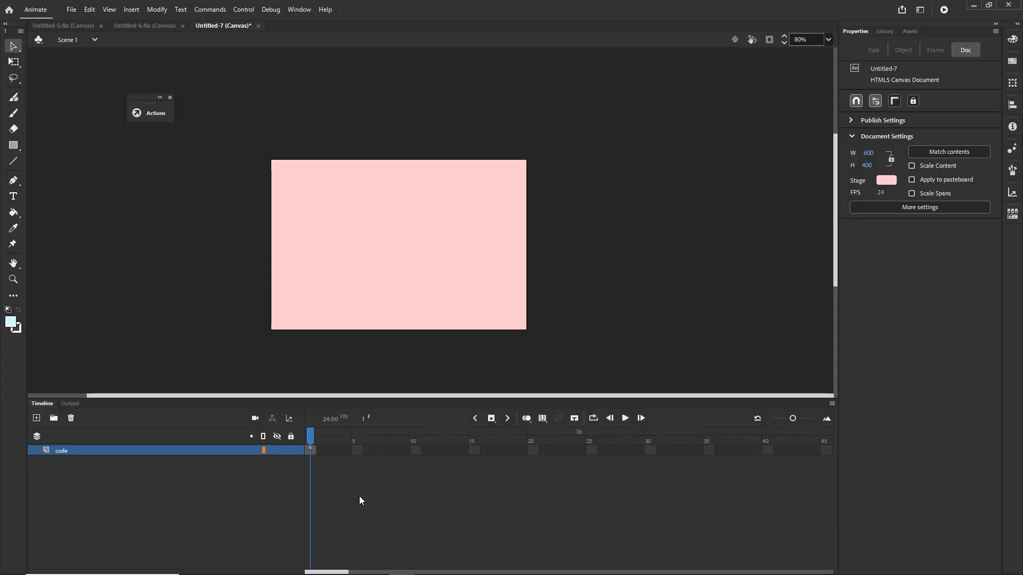
click(309, 451)
key(F9)
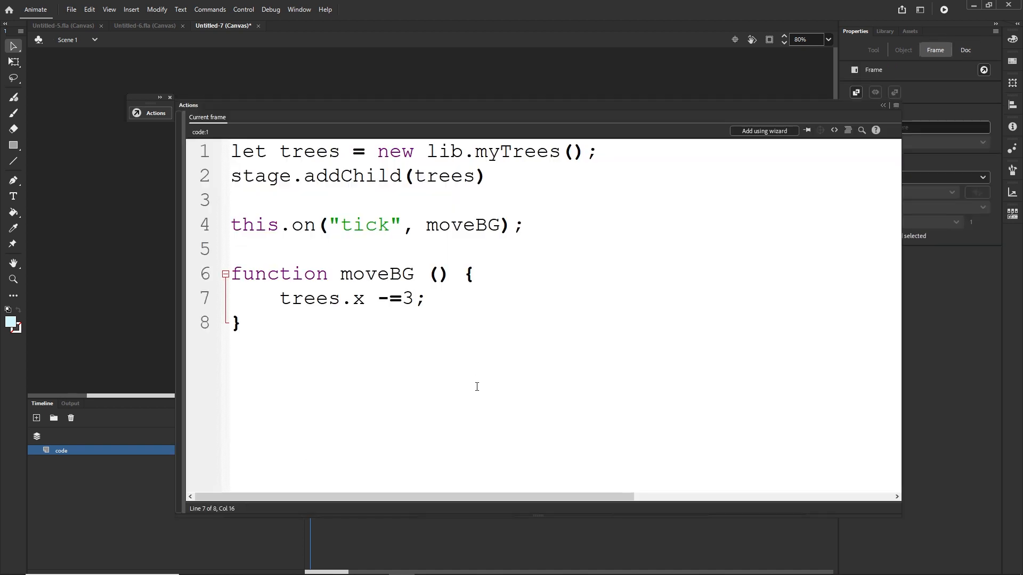
click(608, 153)
key(ctrl+d)
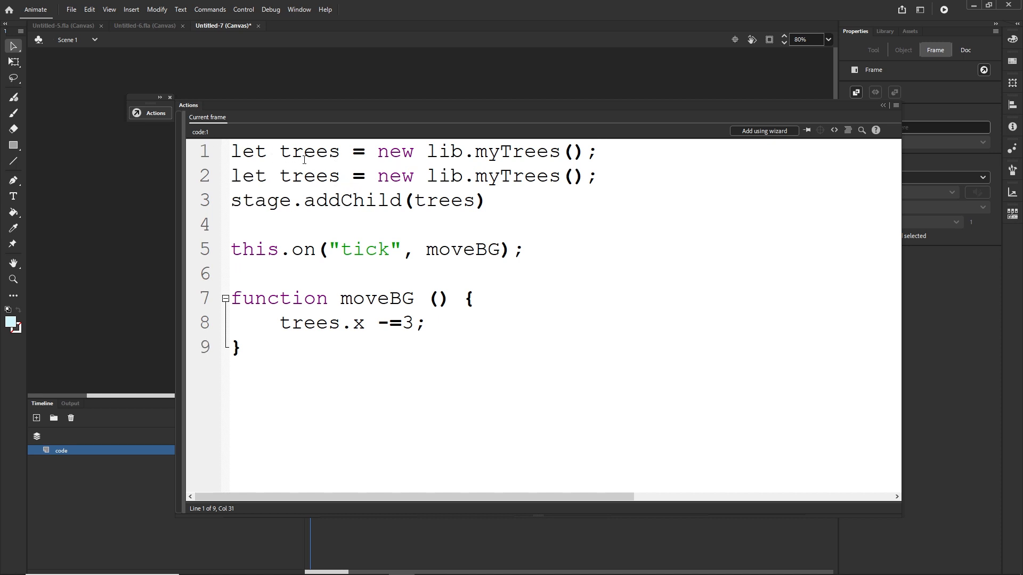
click(340, 175)
text(2)
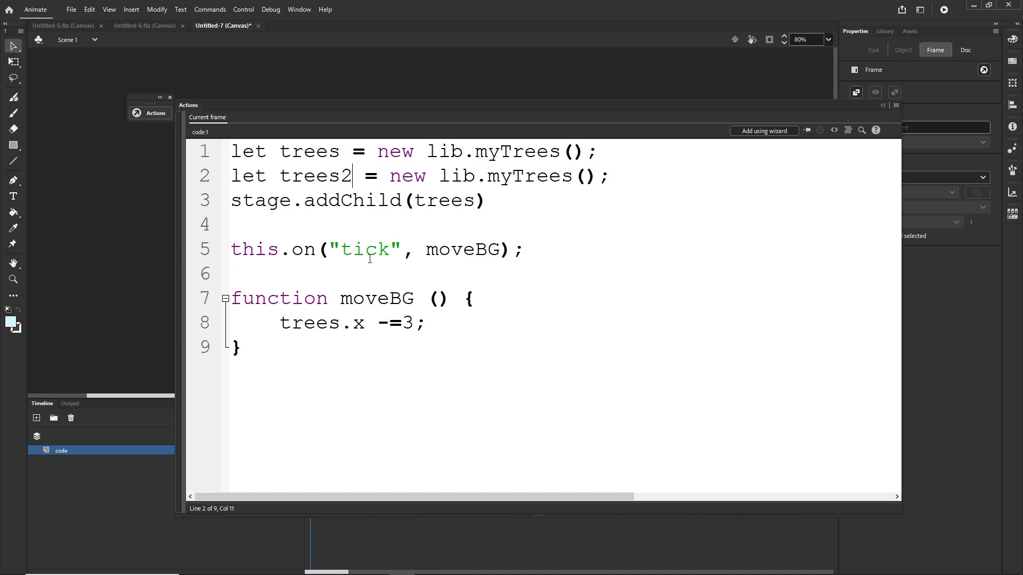
Step: Duplicate the addChild line and change the copy to stage.addChild(trees2);
click(342, 154)
drag(341, 322, 293, 322)
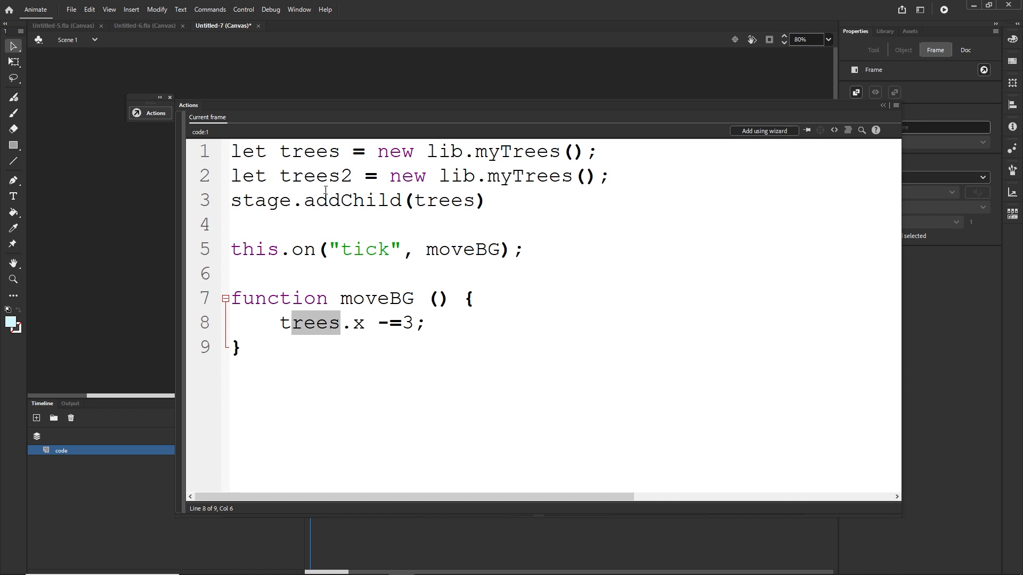
drag(340, 153, 279, 154)
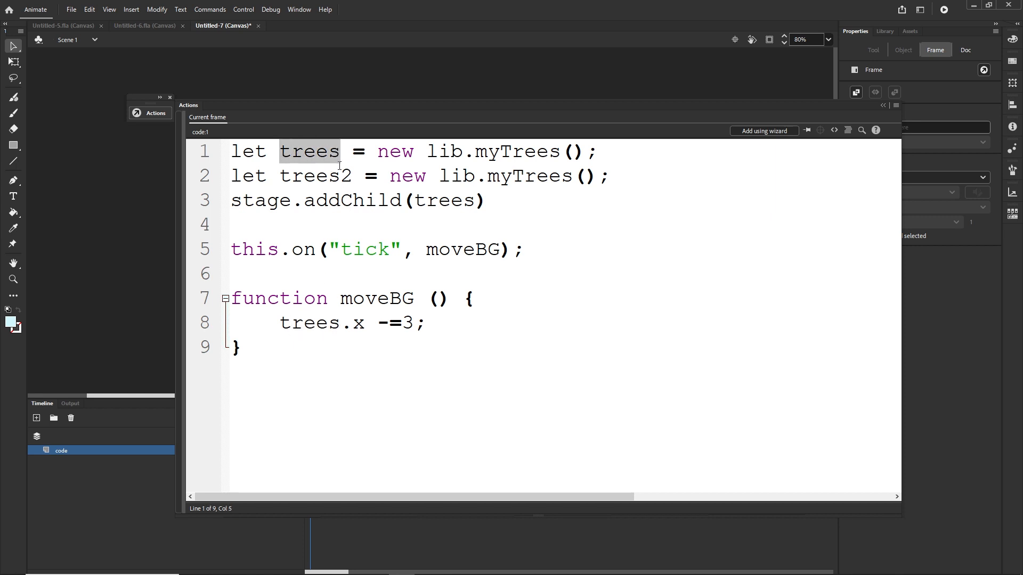
drag(352, 176, 285, 181)
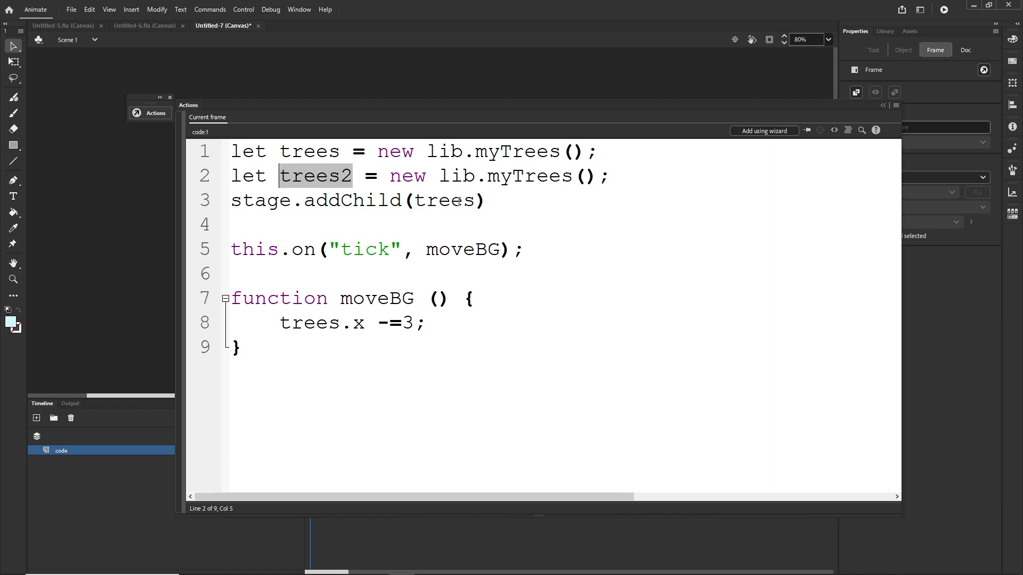
click(489, 201)
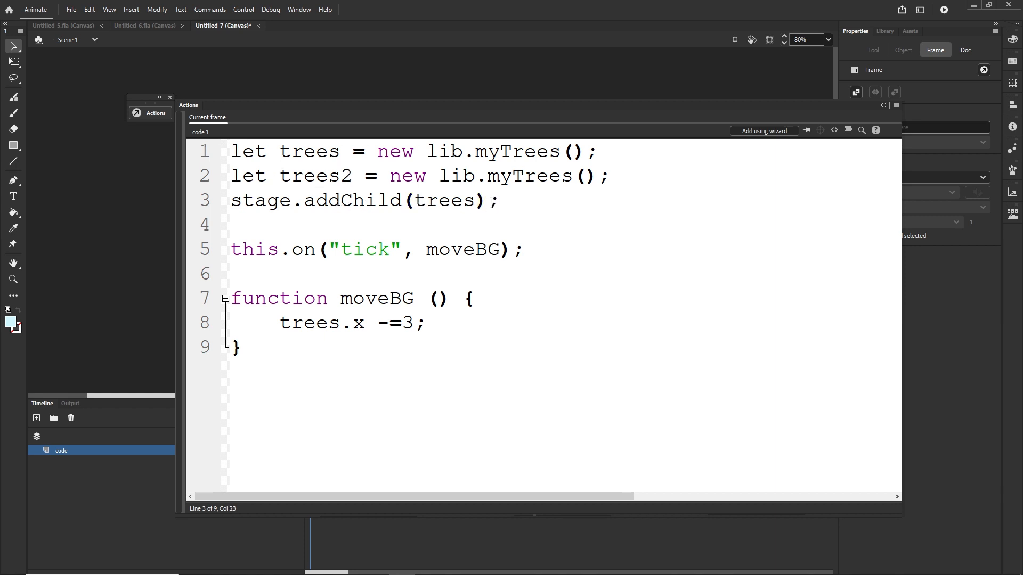
key(ctrl+d)
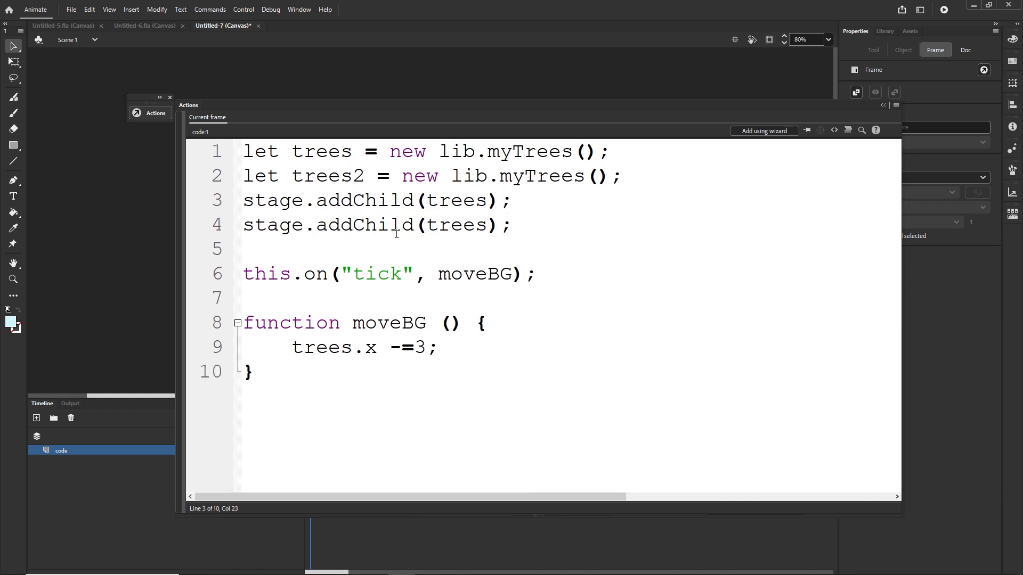
click(486, 225)
text(2)
Step: Add trees2.x = 600; on line 5, pasting the copied trees2 name
drag(369, 181, 293, 181)
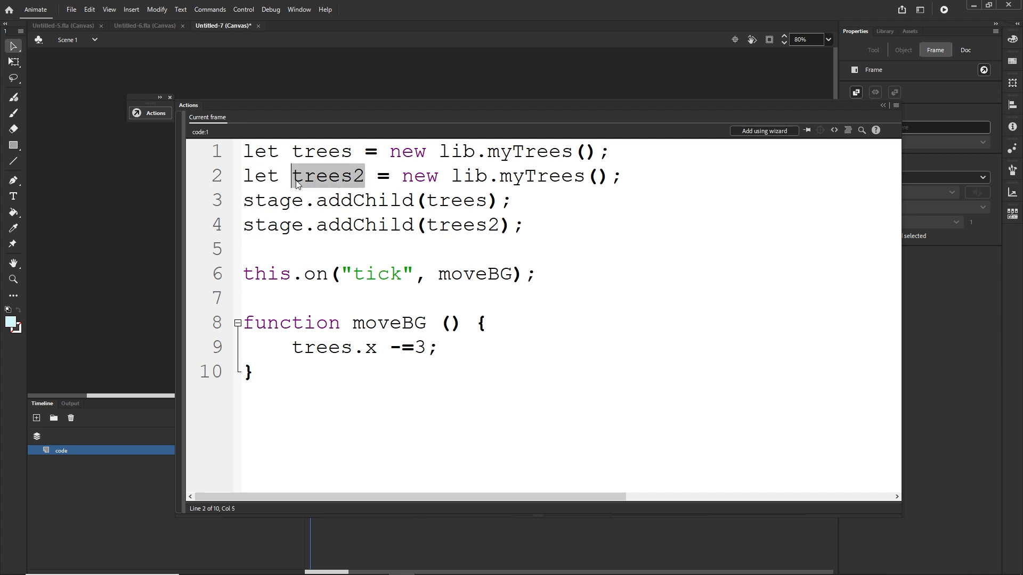
click(261, 242)
text(trees2)
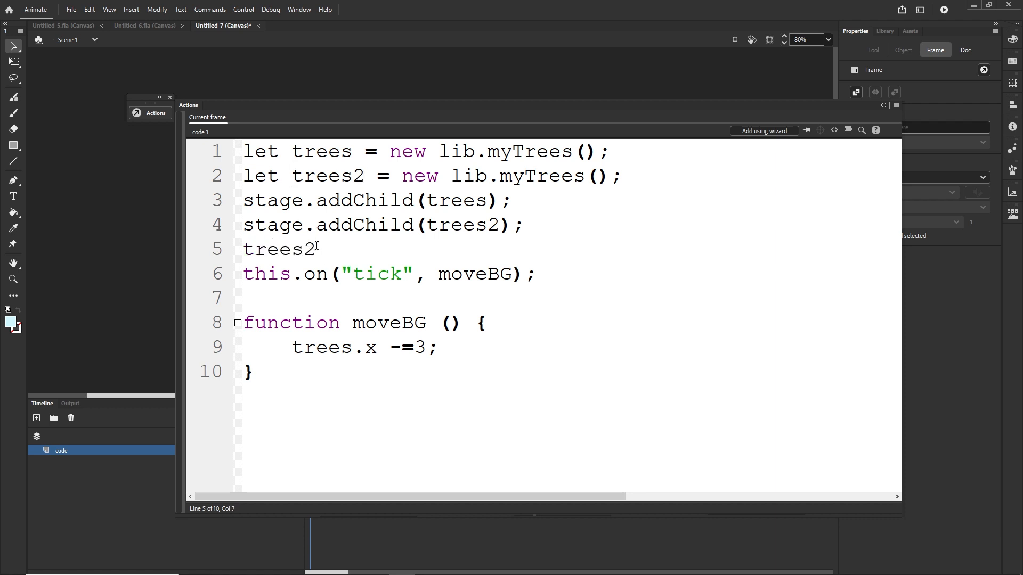
text(.x = 600;)
Step: Place a myTrees instance from the library on the stage and drag a duplicate beside it
click(882, 105)
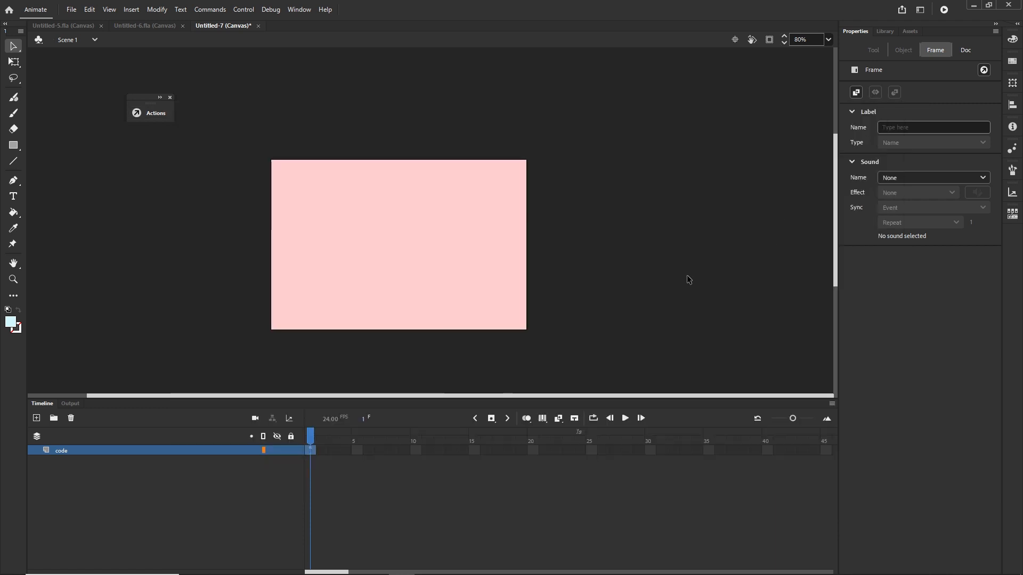
click(885, 32)
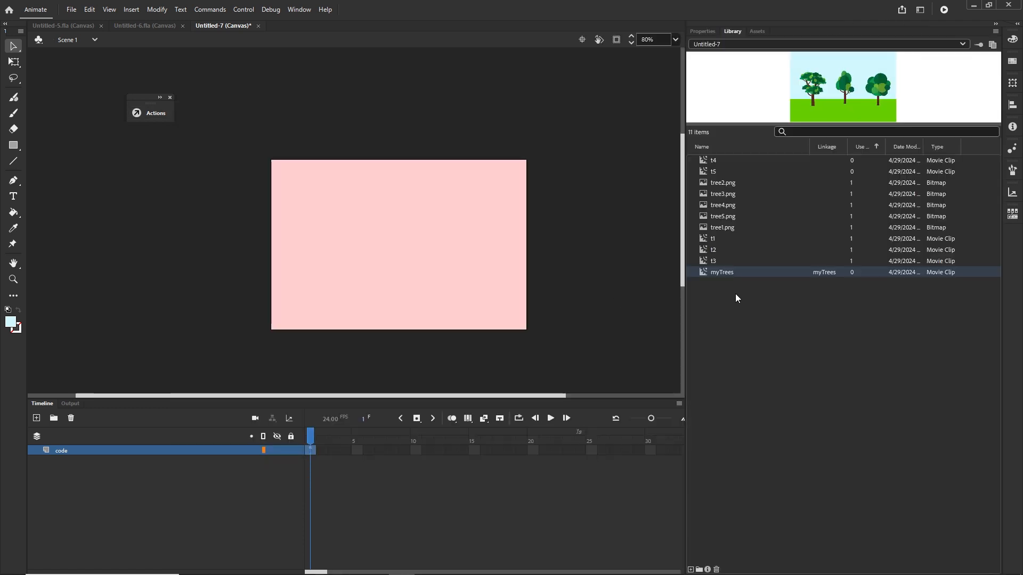
drag(718, 274, 367, 245)
key(shift+Right)
key(shift+Right)
key(shift+Right)
key(shift+Right)
key(shift+Right)
key(shift+Right)
key(shift+Right)
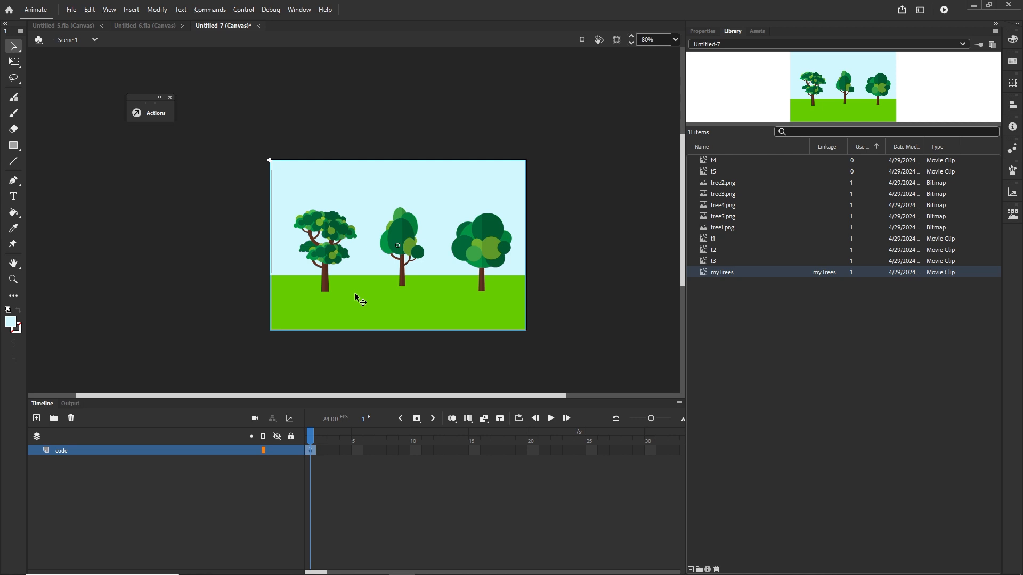
drag(358, 293, 618, 305)
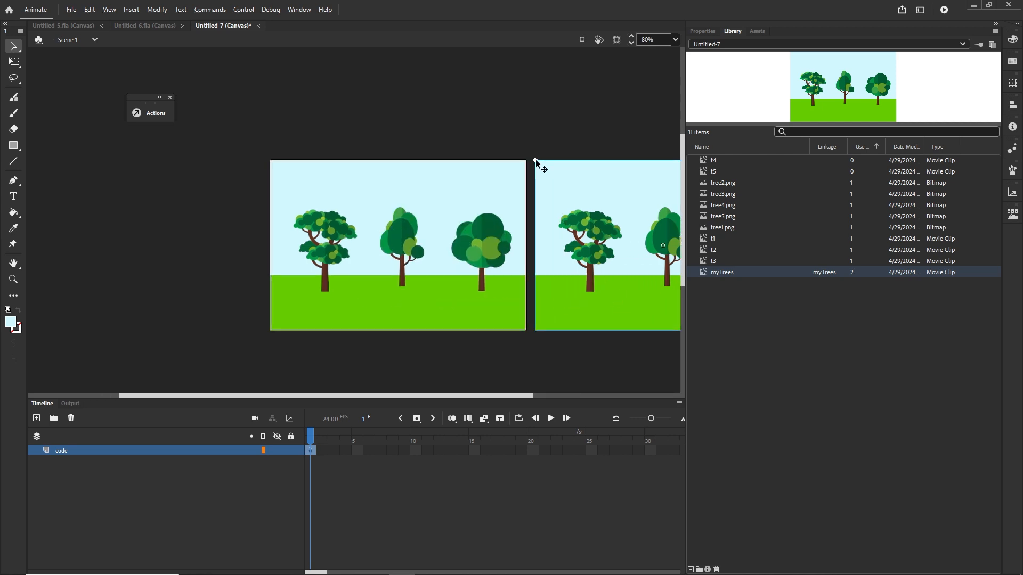
Step: Nudge the duplicate instance so it butts against the first one's right edge
key(shift+Left)
key(shift+Left)
key(shift+Left)
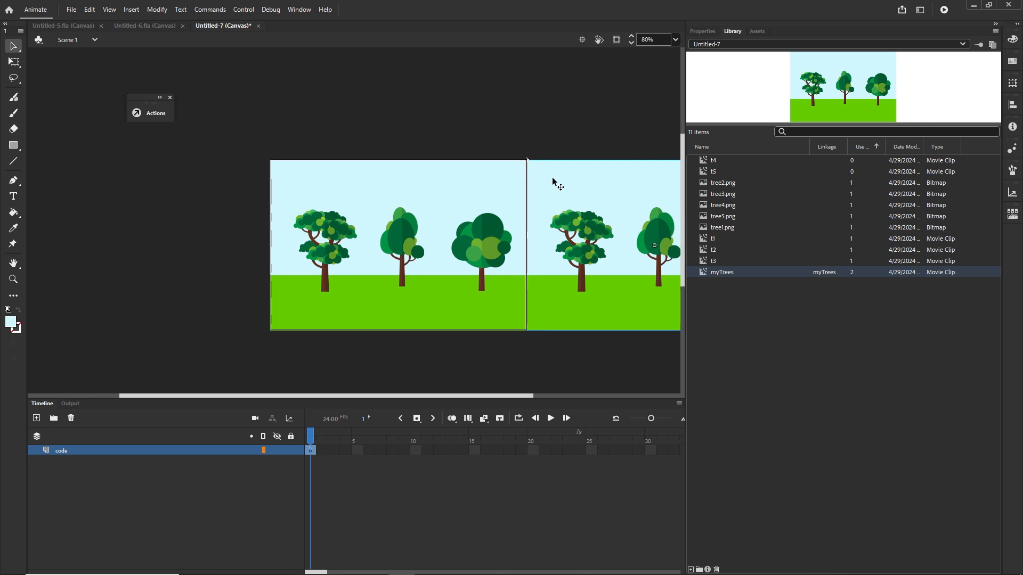
key(Right)
key(Right)
key(Right)
key(Right)
key(Right)
key(Right)
key(Right)
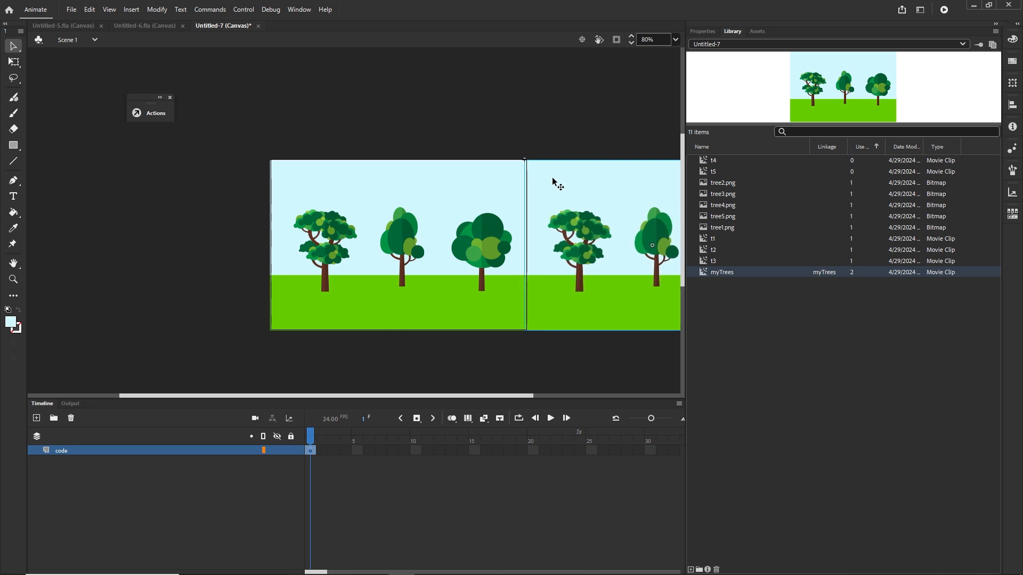
Step: Delete both myTrees instances from the stage
click(417, 212)
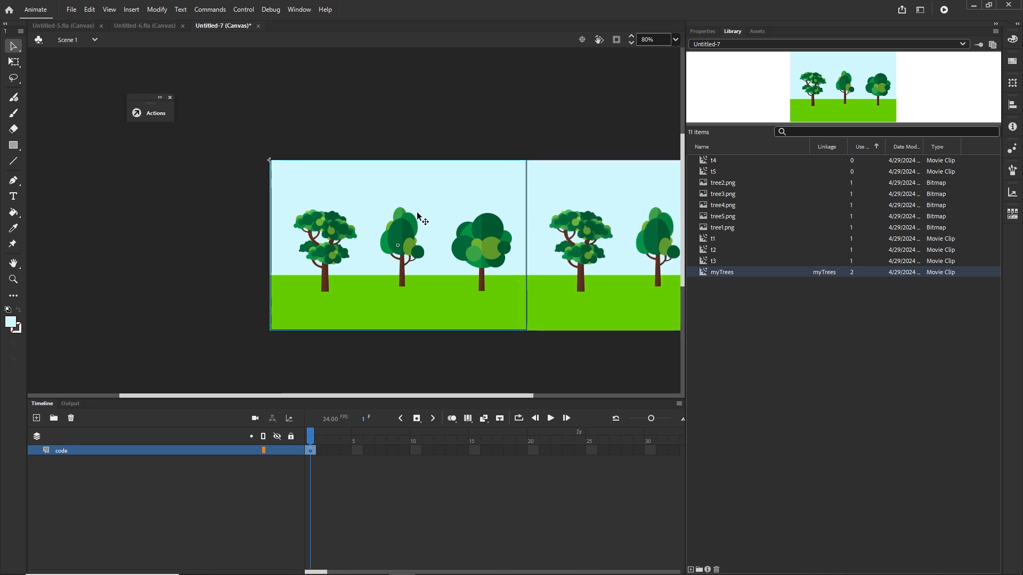
key(Delete)
click(569, 219)
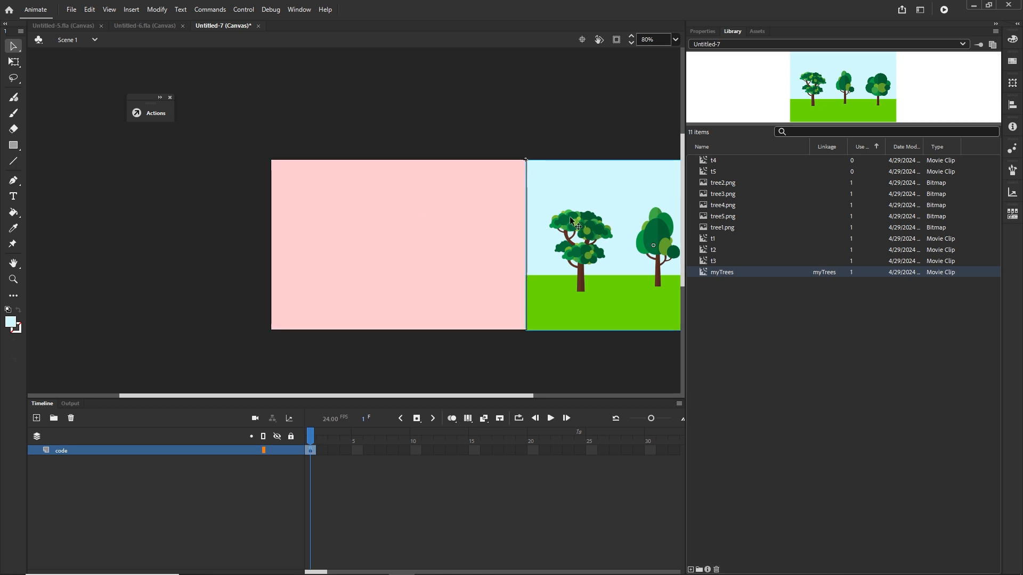
key(Delete)
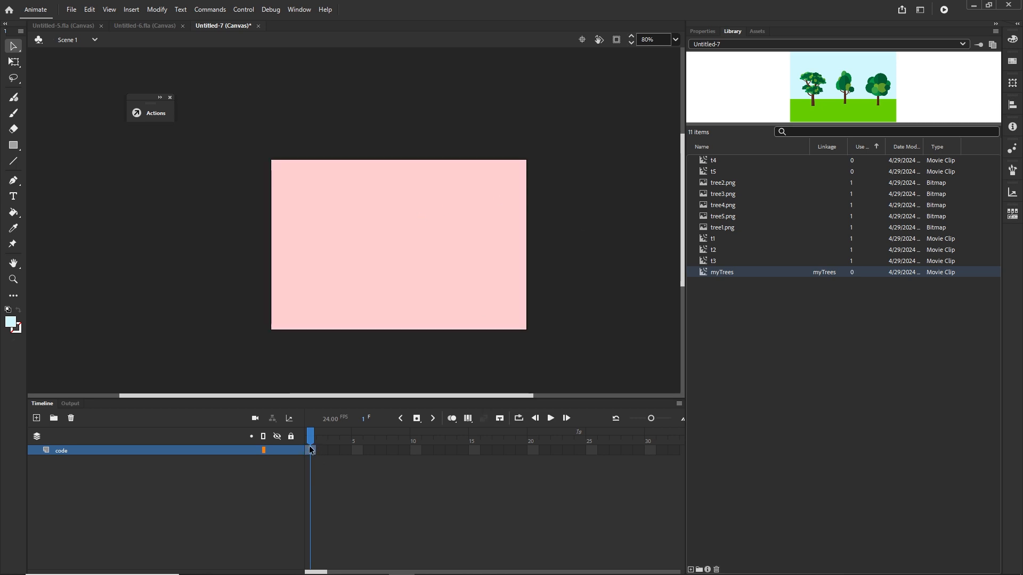
Step: Duplicate the movement line inside moveBG and change the copy to trees2.x -=3;
key(F9)
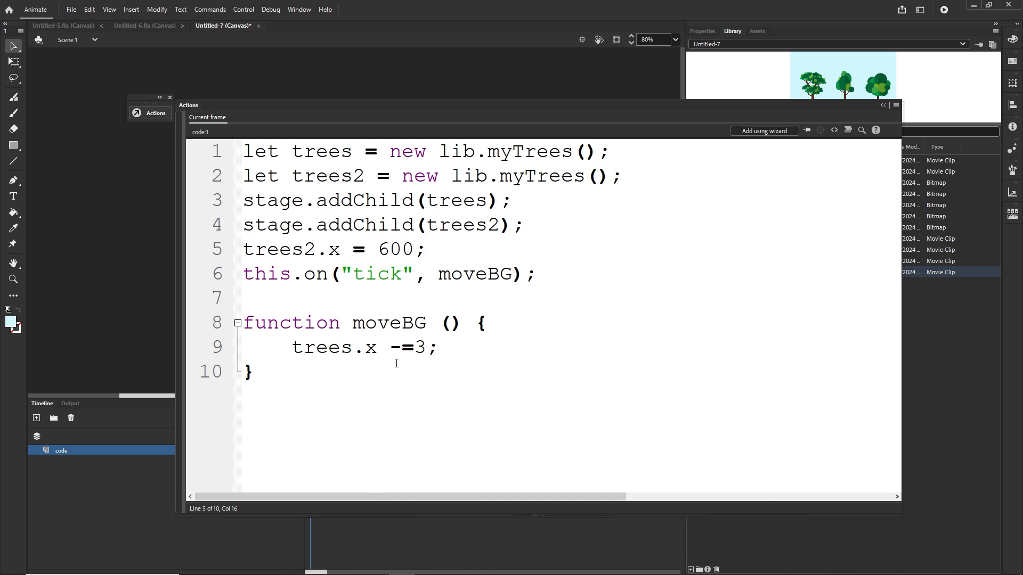
click(439, 353)
key(ctrl+d)
click(351, 373)
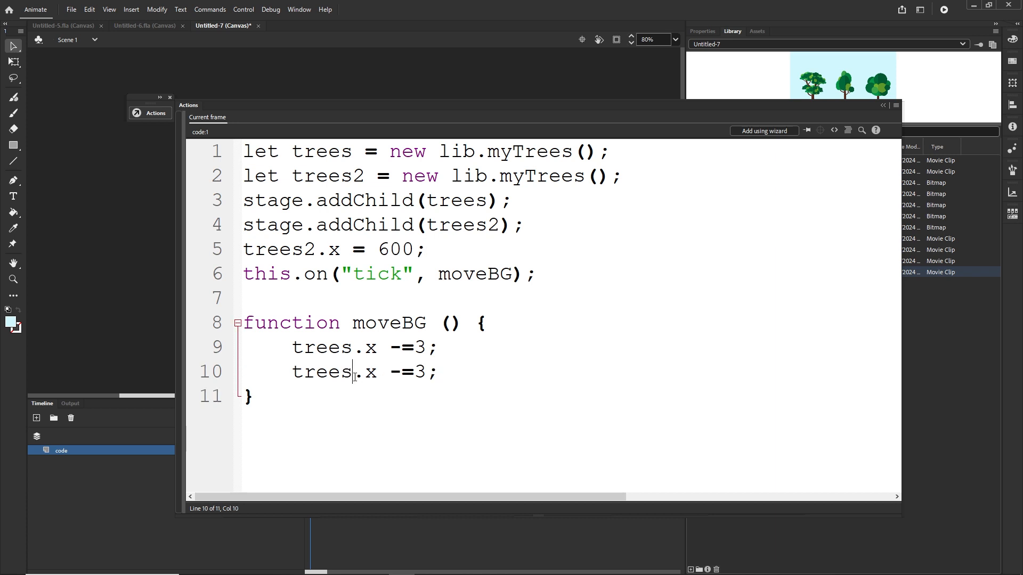
text(2)
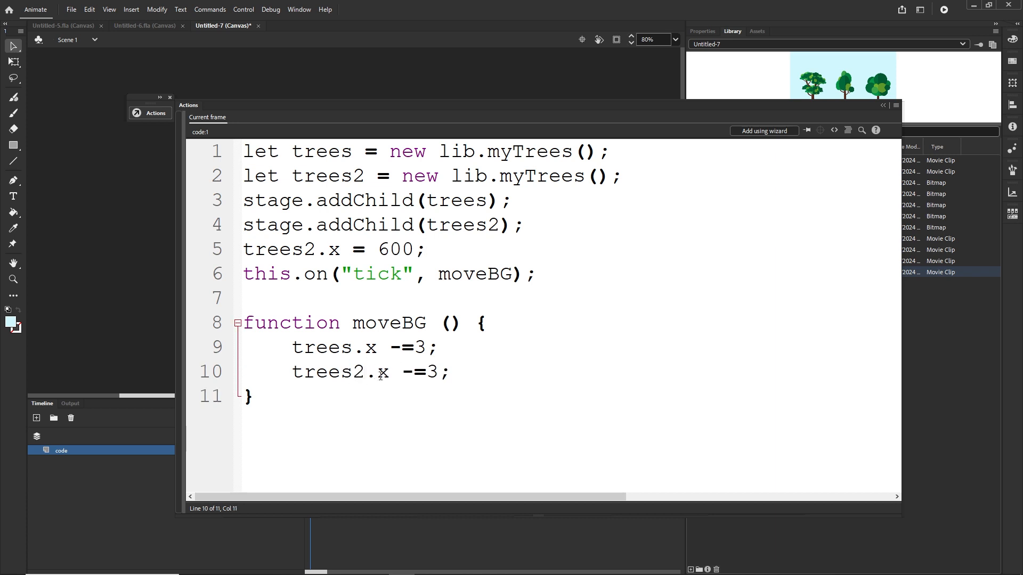
Step: Close the Actions panel and place a myTrees instance on the stage, nudging it flush with the stage's left edge
click(882, 105)
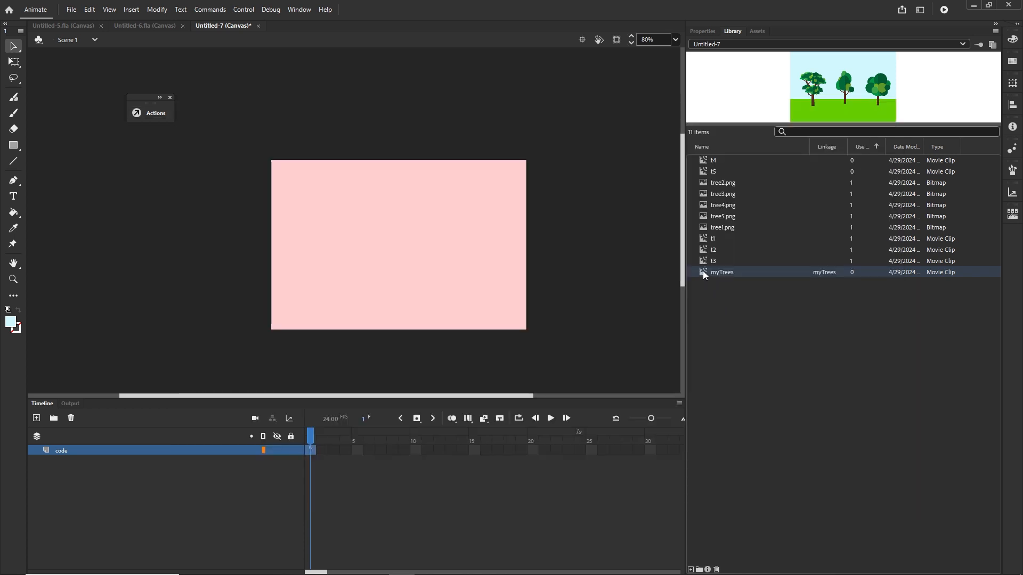
drag(384, 245, 384, 245)
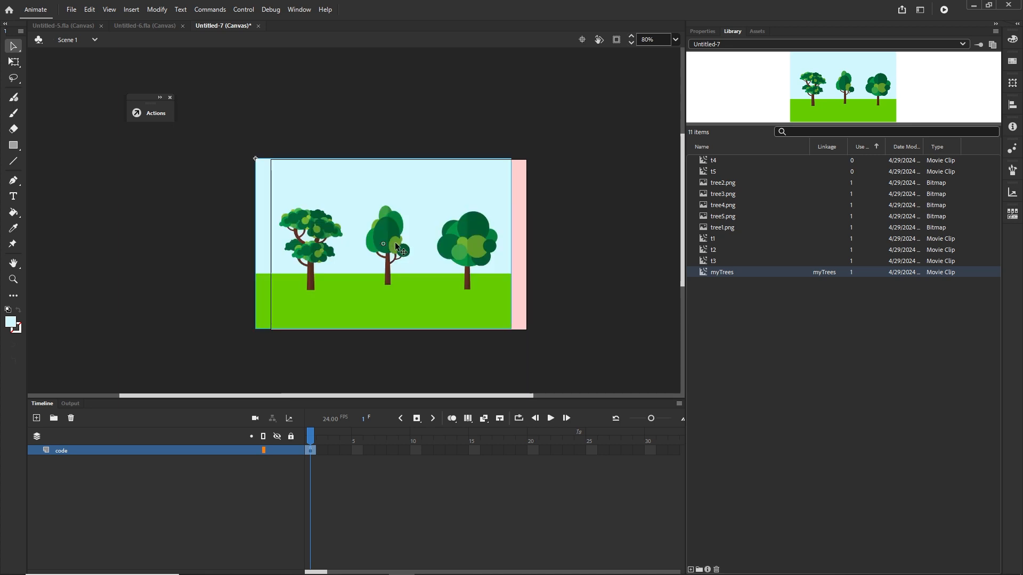
key(shift+Right)
key(shift+Right)
key(shift+Right)
key(shift+Right)
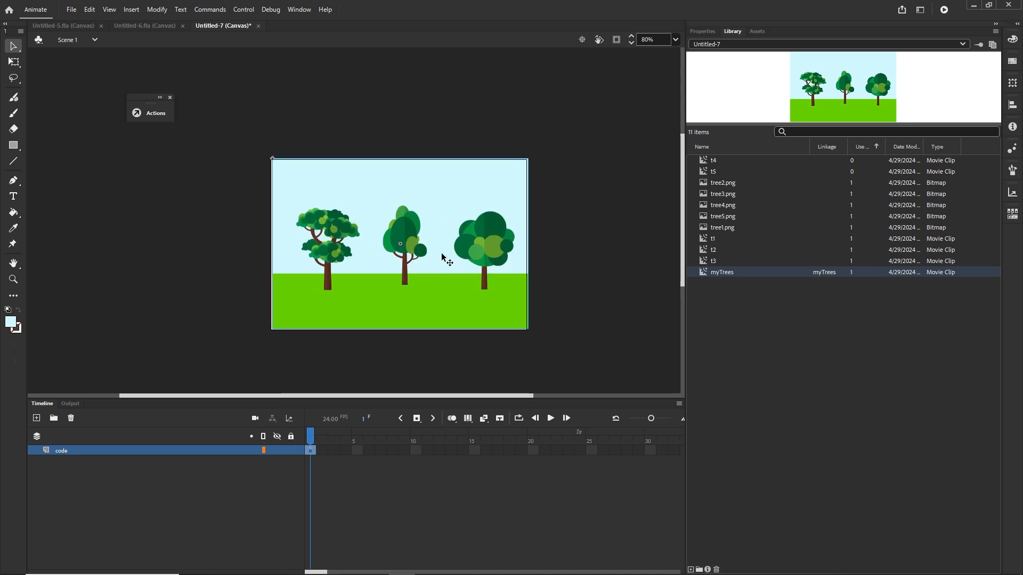
Step: Drag a duplicate of the trees instance so it sits directly beside the first one's right edge
drag(362, 298, 619, 301)
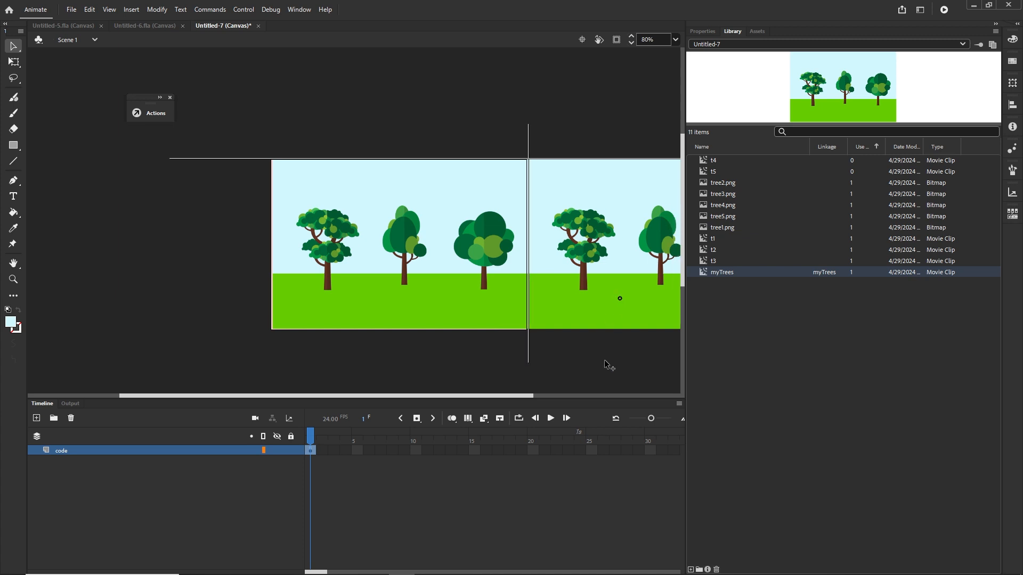
drag(605, 363, 602, 357)
shift+click(469, 306)
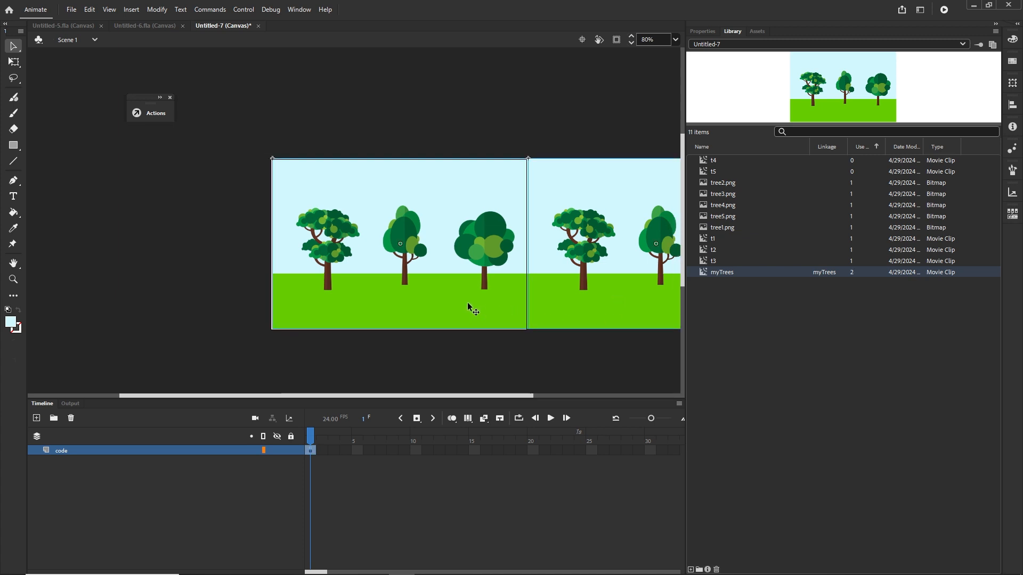
Step: Nudge both tree instances leftwards across the stage to preview the scrolling, then delete them
key(Left)
key(Left)
key(Left)
key(Left)
key(Left)
key(Left)
key(Left)
key(Left)
key(Left)
key(Left)
key(Left)
key(Left)
key(Left)
key(Left)
key(Left)
key(Left)
key(Left)
key(Left)
key(Left)
key(Left)
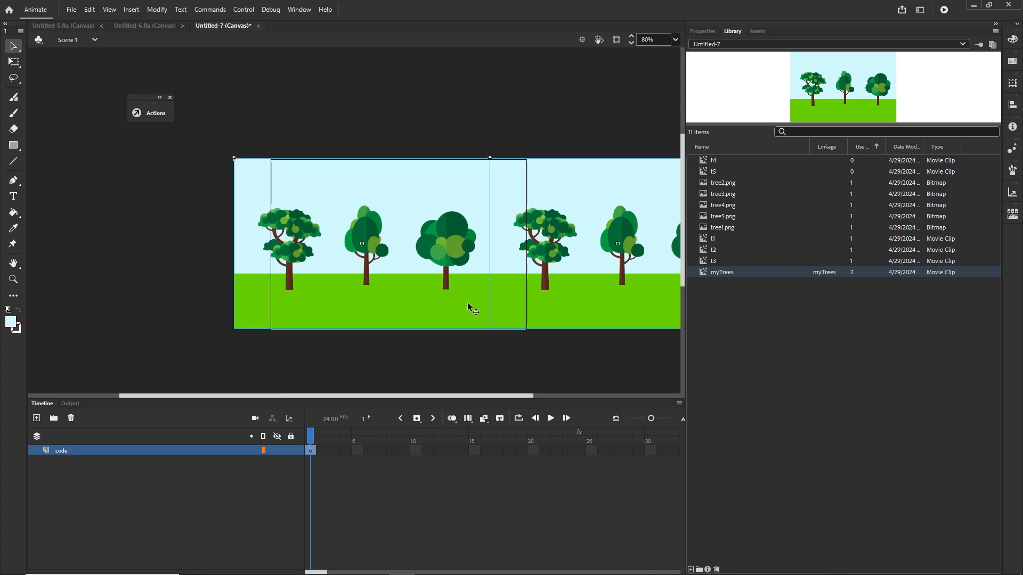
key(shift+Left)
key(shift+Left)
key(shift+Left)
key(shift+Left)
key(shift+Left)
key(shift+Left)
key(shift+Left)
key(shift+Left)
key(shift+Left)
key(shift+Left)
key(shift+Left)
key(shift+Left)
key(shift+Left)
key(shift+Left)
key(shift+Left)
key(shift+Left)
key(shift+Left)
key(shift+Left)
key(shift+Left)
key(shift+Left)
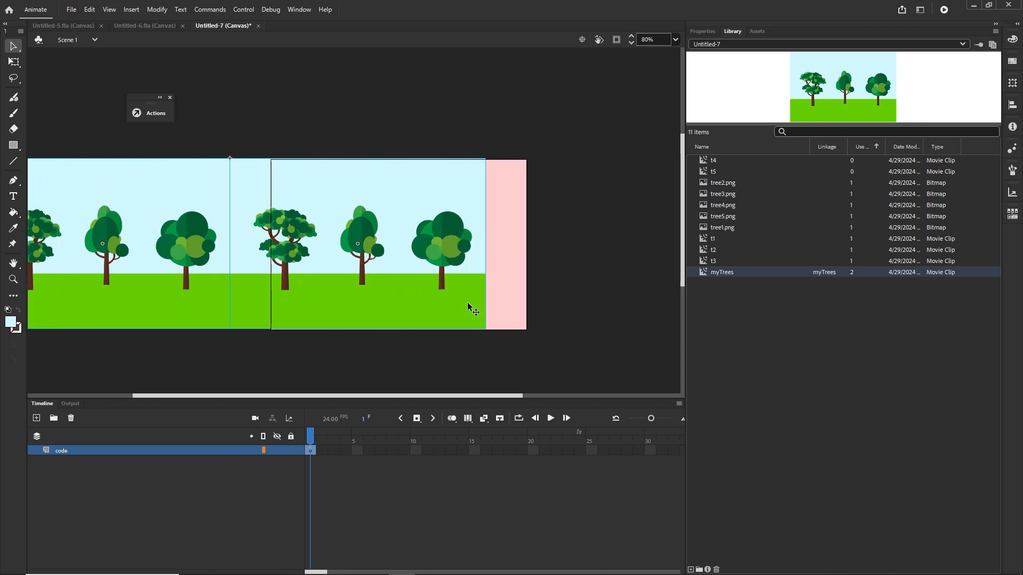
key(shift+Left)
key(shift+Left)
key(shift+Left)
key(shift+Left)
key(shift+Left)
key(shift+Left)
key(shift+Left)
key(shift+Left)
key(shift+Left)
key(shift+Left)
key(shift+Left)
key(shift+Left)
key(shift+Left)
key(shift+Left)
key(shift+Left)
key(shift+Left)
key(shift+Left)
key(shift+Left)
key(shift+Left)
key(shift+Left)
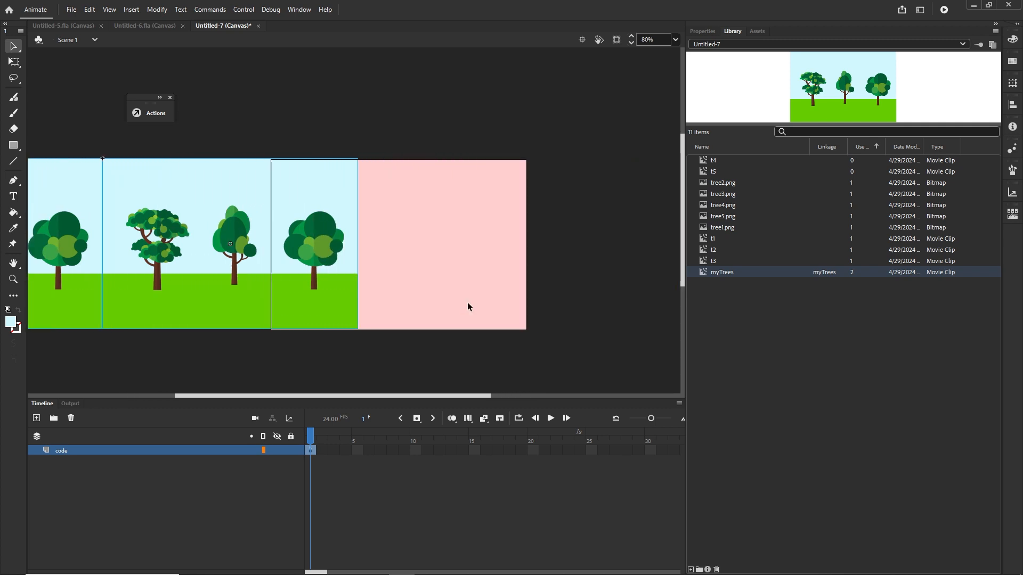
key(Delete)
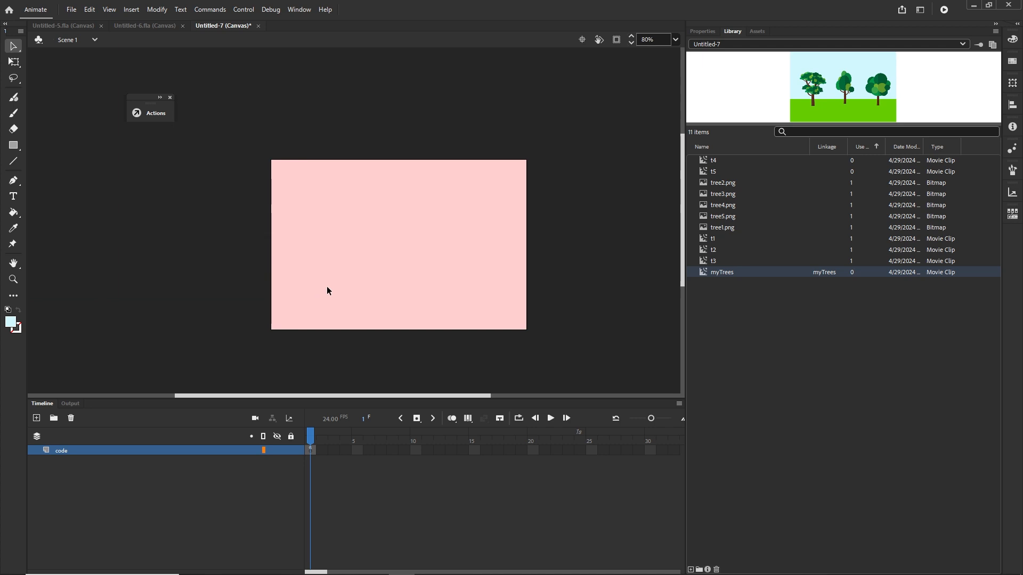
Step: Test the movie in the browser
key(ctrl+Return)
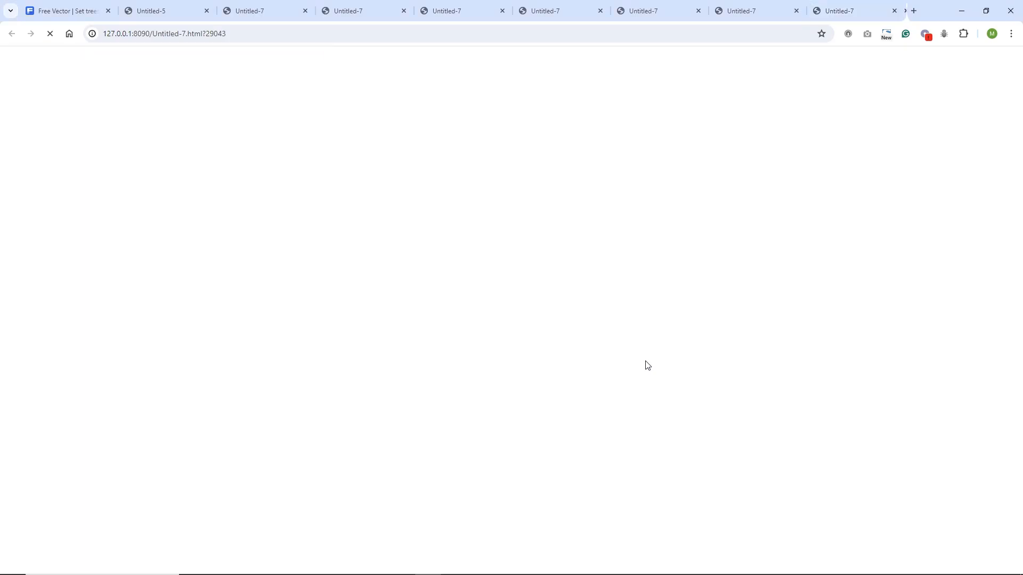
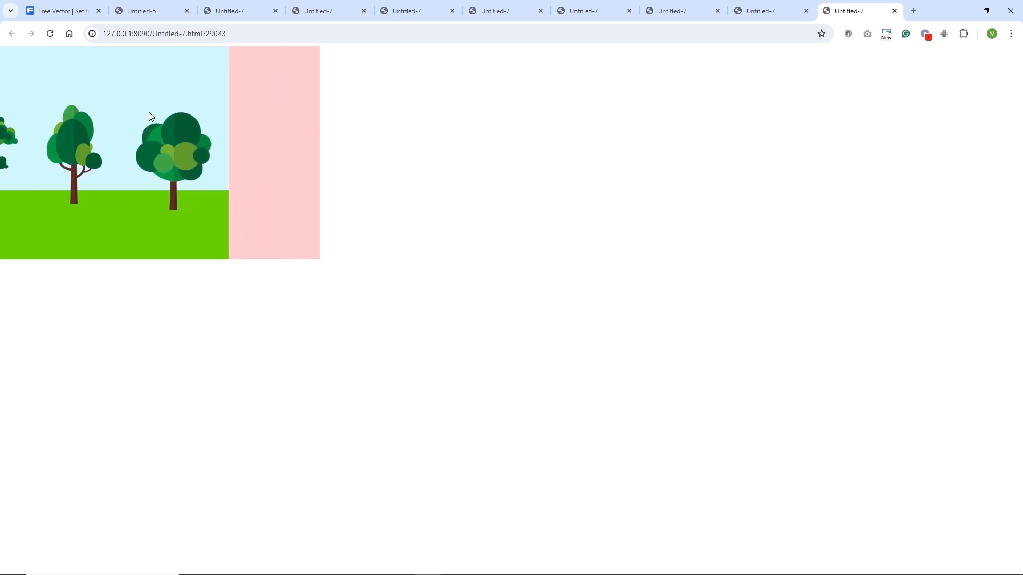
Step: Return to Animate, drag a myTrees instance onto the stage and nudge it flush with the stage's top-left corner
mouse_move(426, 574)
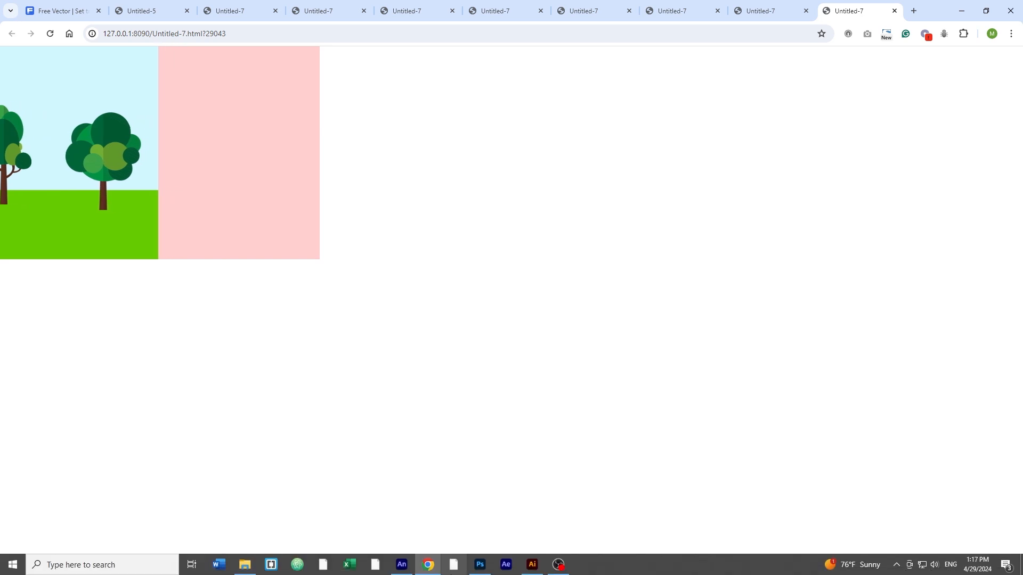
click(400, 565)
click(51, 404)
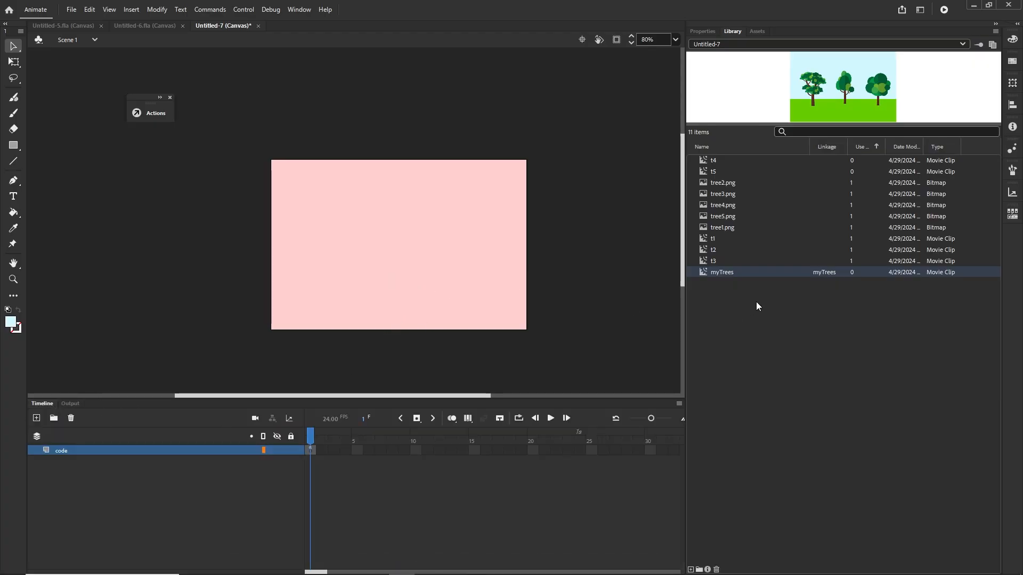
drag(722, 277, 373, 238)
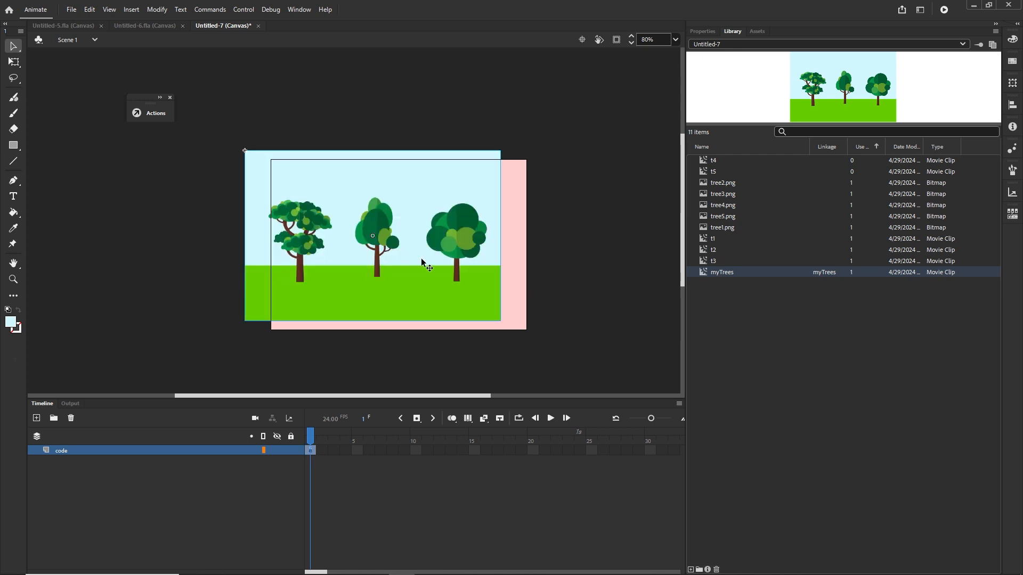
key(shift+Right)
key(shift+Right)
key(shift+Right)
key(shift+Right)
key(shift+Right)
key(shift+Right)
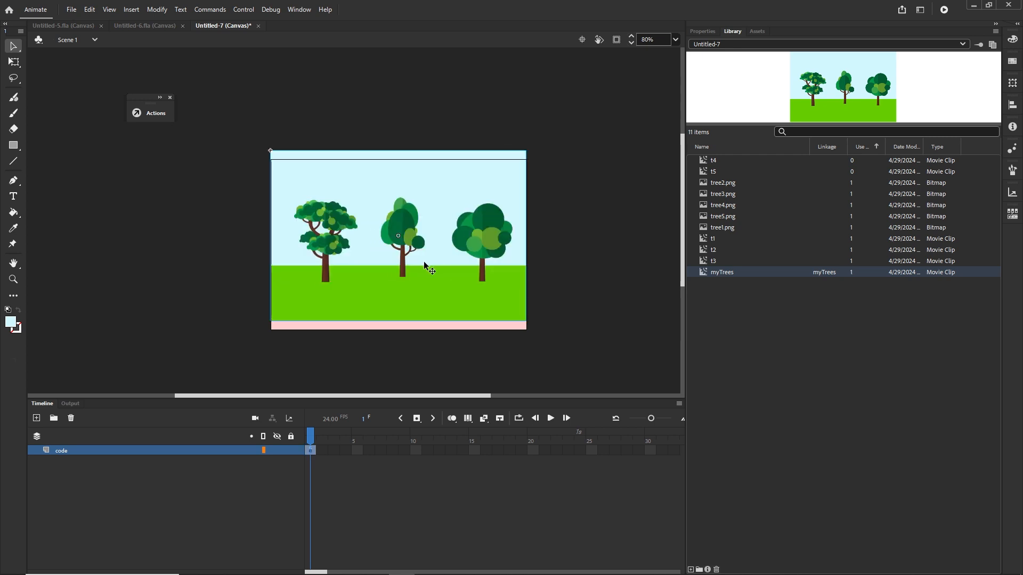
key(shift+Down)
key(shift+Down)
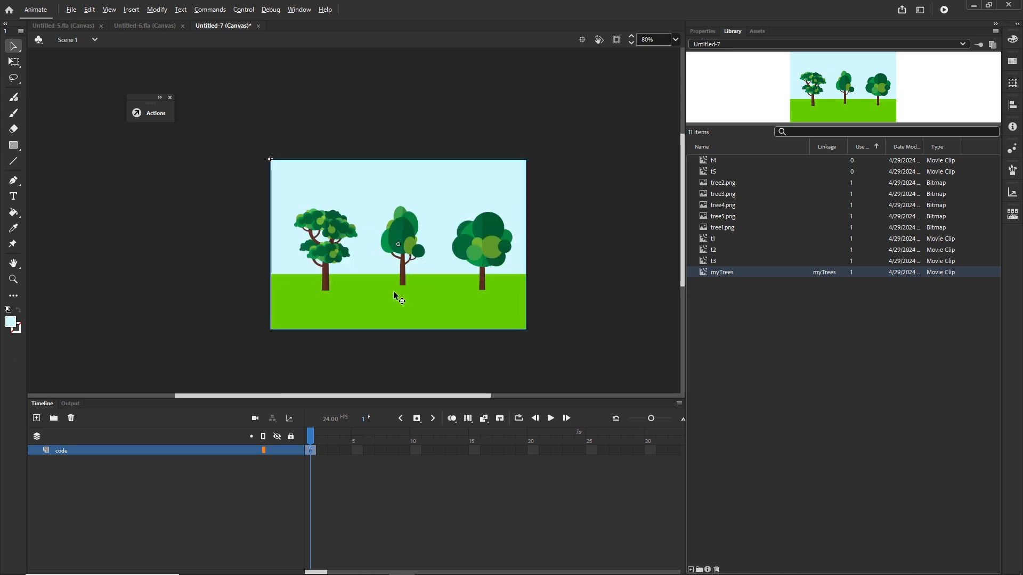
Step: Drag a duplicate of the trees instance so it sits directly beside the first one's right edge
drag(393, 291, 650, 296)
scroll(589, 322, down, 1)
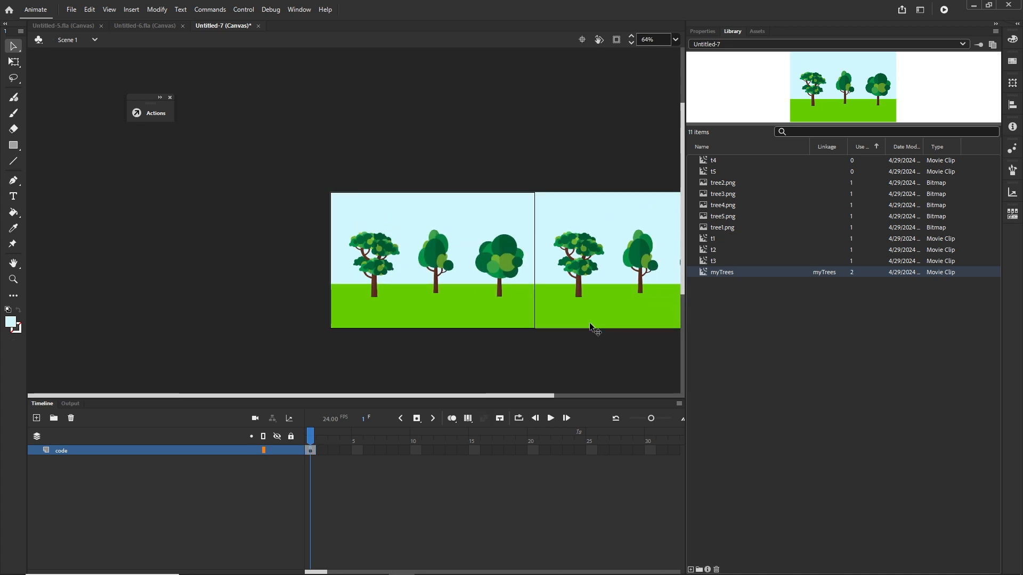
scroll(589, 321, down, 1)
Step: Select both tree instances and nudge them left by one stage width, off the stage's left side
click(567, 309)
shift+click(393, 295)
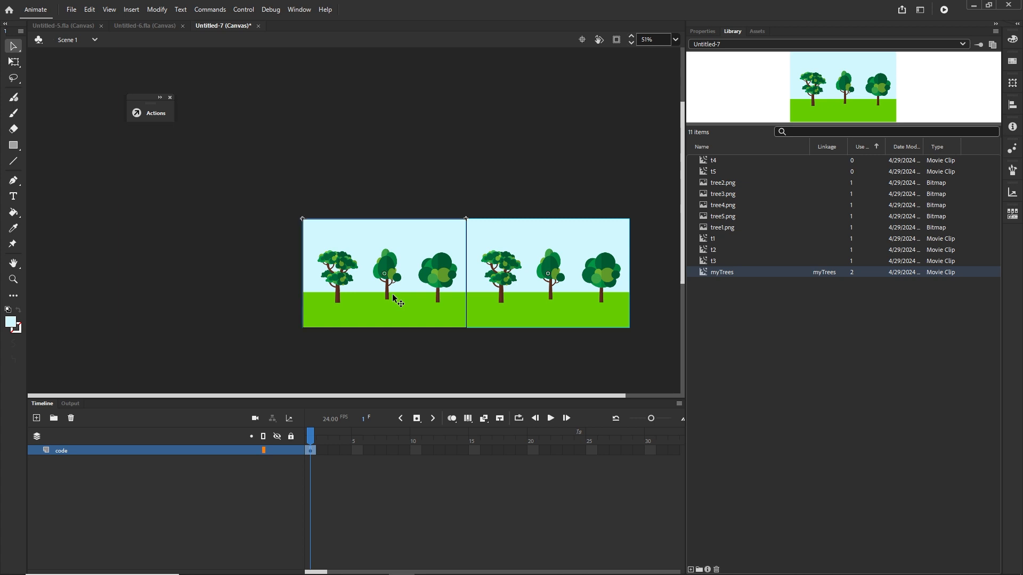
key(shift+Left)
key(shift+Left)
key(shift+Left)
key(shift+Left)
key(shift+Left)
key(shift+Left)
key(shift+Left)
key(shift+Left)
key(shift+Left)
key(shift+Left)
key(shift+Left)
key(shift+Left)
key(shift+Left)
key(shift+Left)
key(shift+Left)
key(shift+Left)
key(shift+Left)
key(shift+Left)
key(shift+Left)
key(shift+Left)
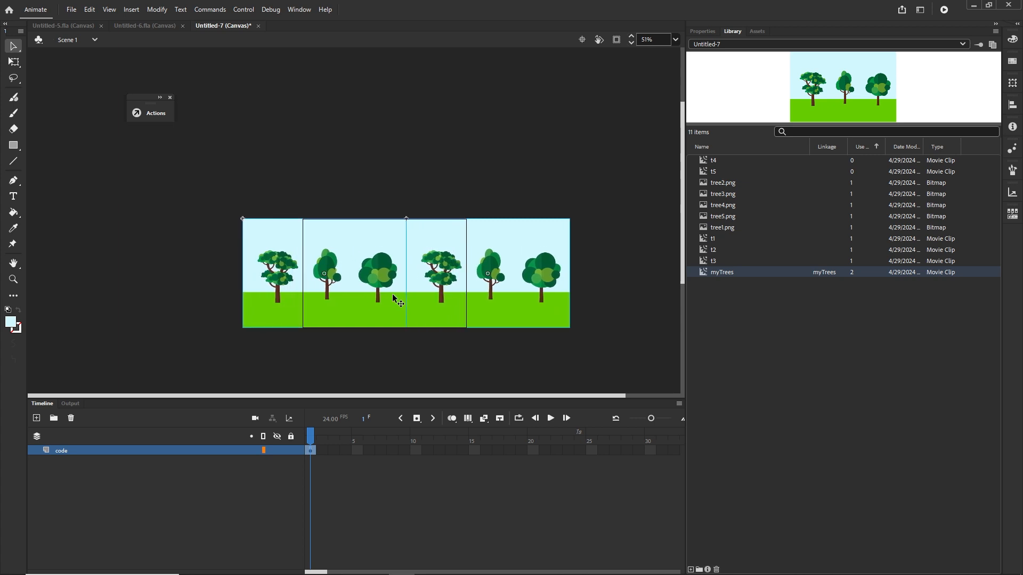
key(shift+Left)
key(shift+Left)
key(shift+Left)
key(shift+Left)
key(shift+Left)
key(shift+Left)
key(shift+Left)
key(shift+Left)
key(shift+Left)
key(shift+Left)
key(shift+Left)
key(shift+Left)
key(shift+Left)
key(shift+Left)
key(shift+Left)
key(shift+Left)
key(shift+Left)
key(shift+Left)
key(shift+Left)
key(shift+Left)
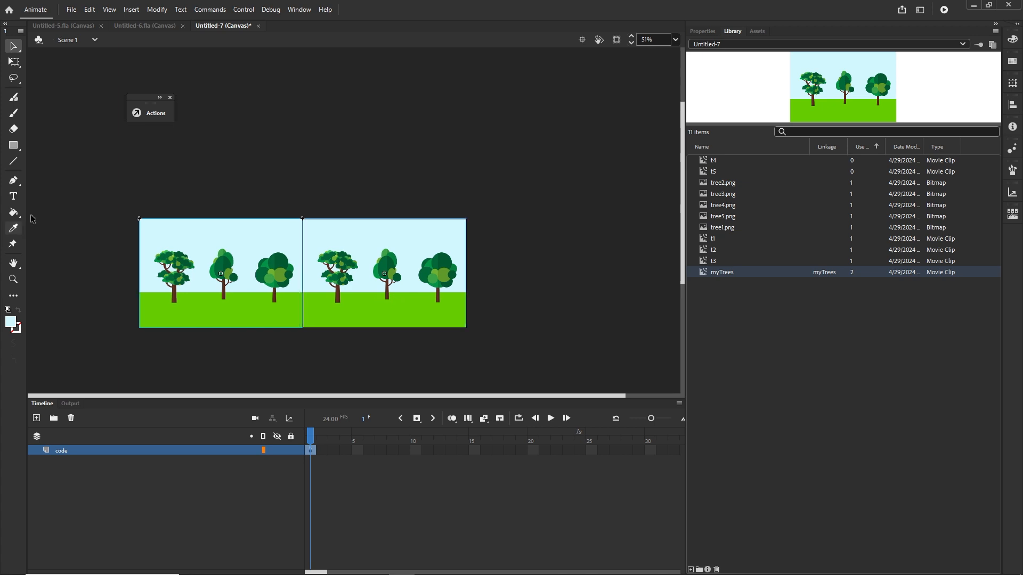
Step: Deselect the instances and turn on the rulers
click(118, 176)
click(145, 263)
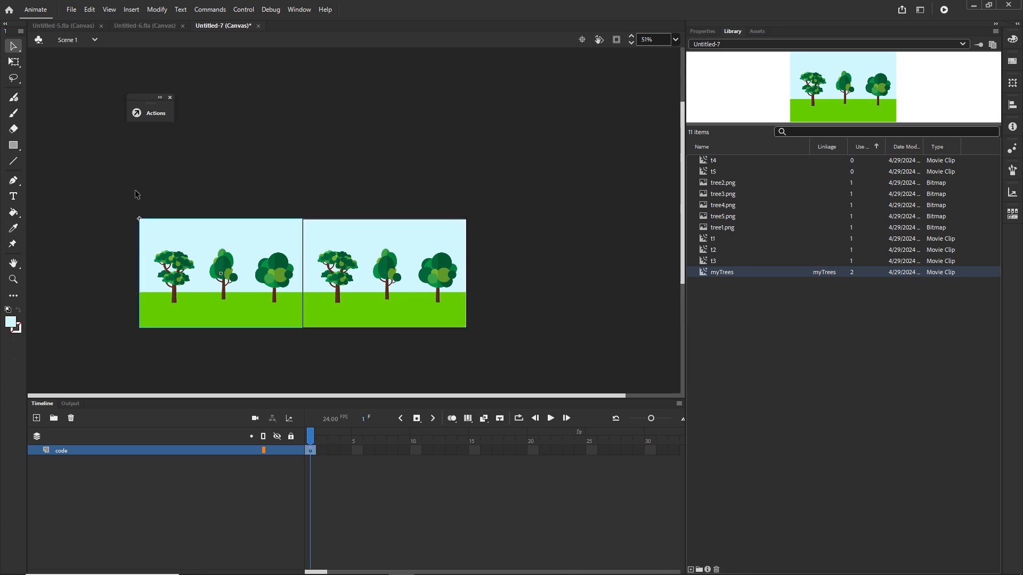
click(362, 200)
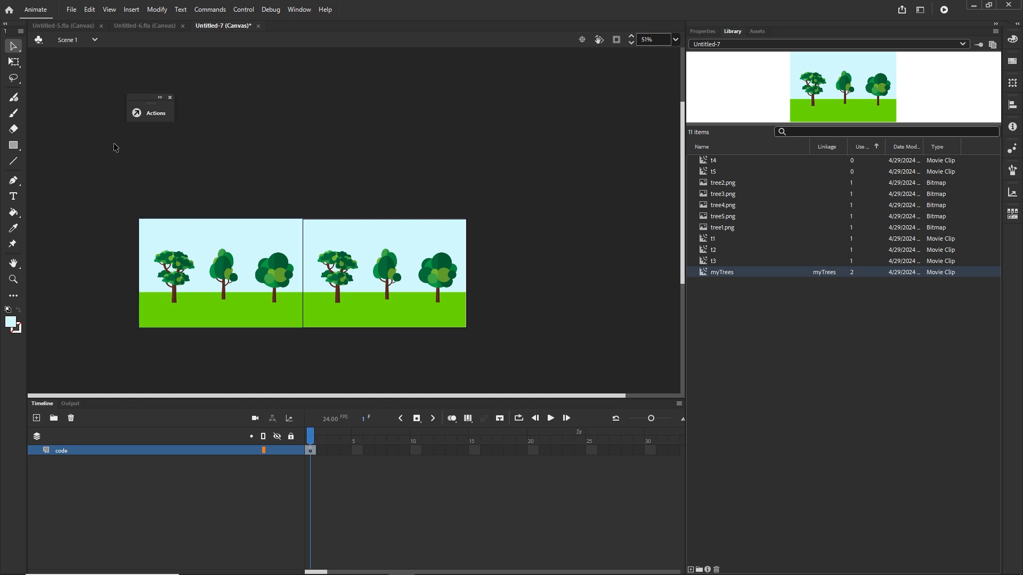
click(72, 10)
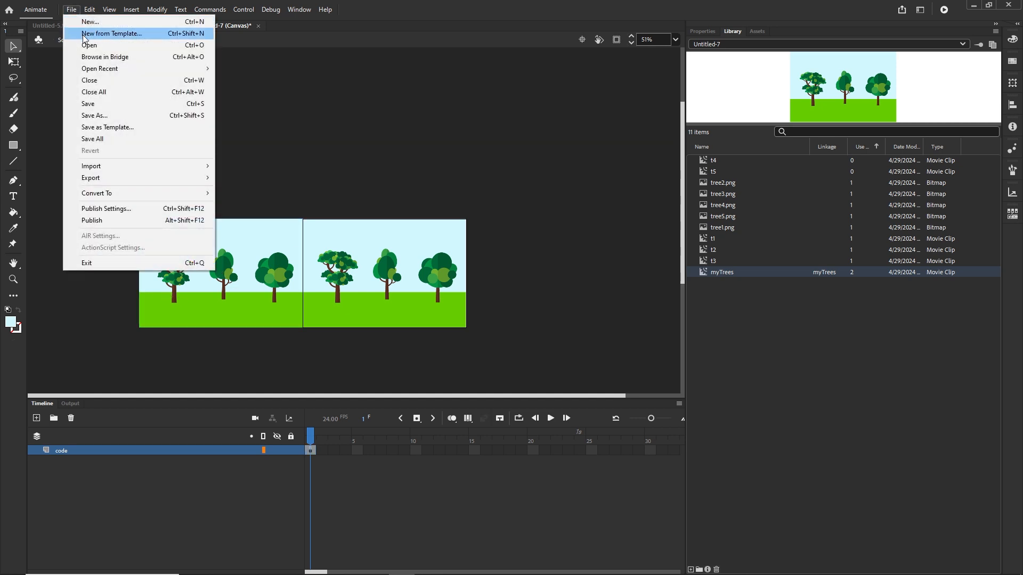
mouse_move(103, 16)
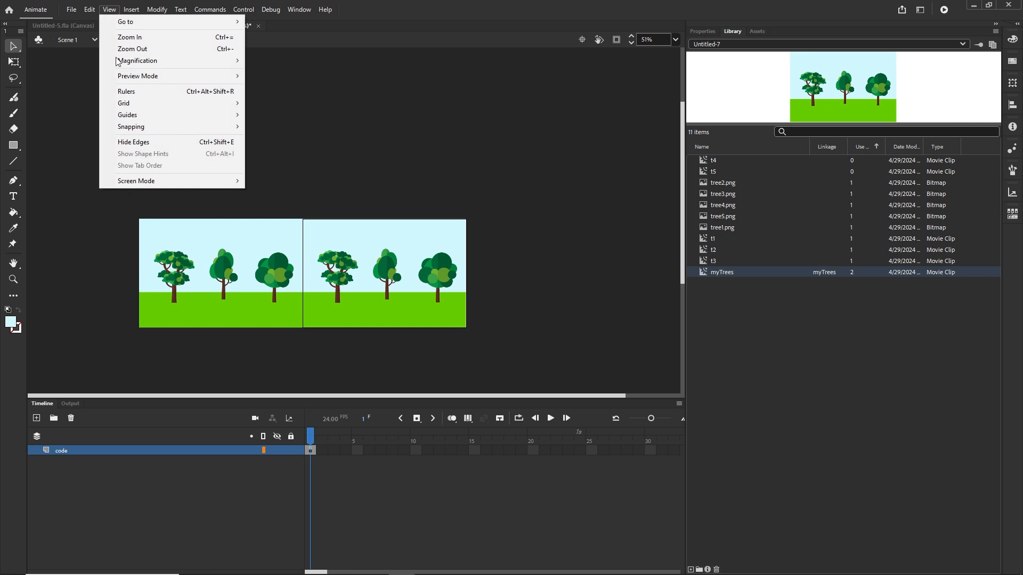
click(127, 91)
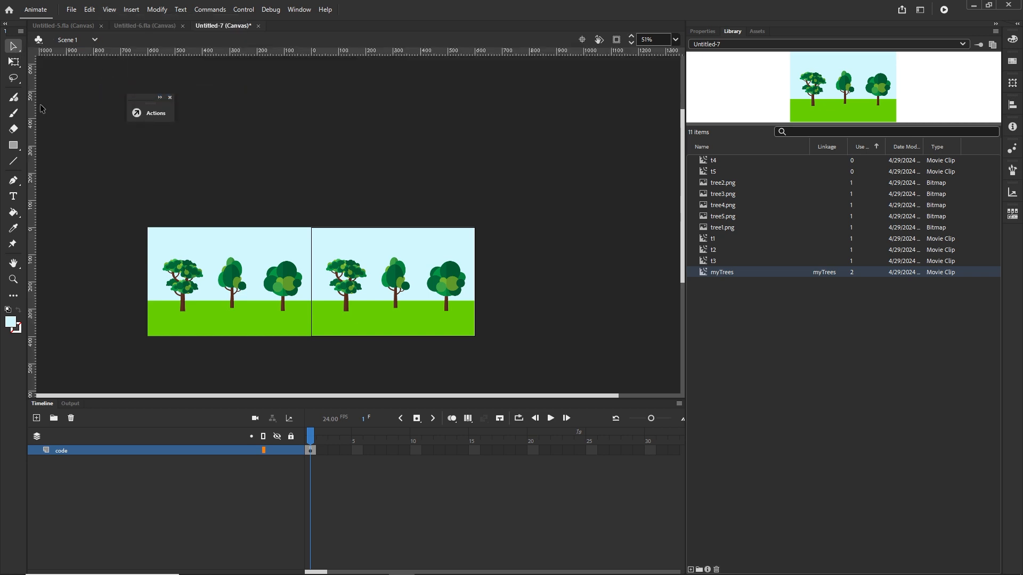
Step: Drag a vertical guide from the ruler to the left edge of the first trees instance, at about -600 pixels
drag(37, 188, 147, 194)
double_click(148, 194)
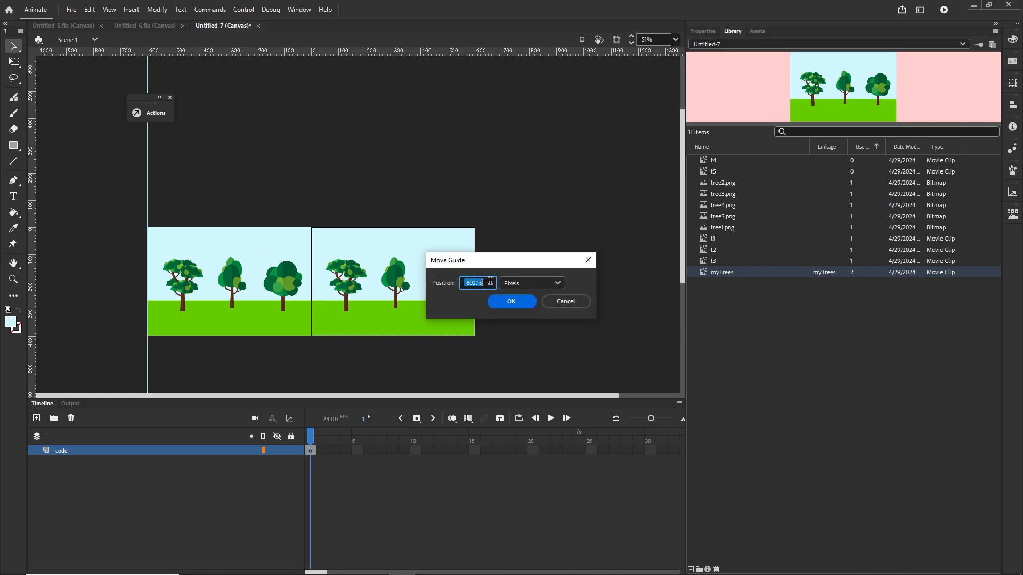
click(566, 302)
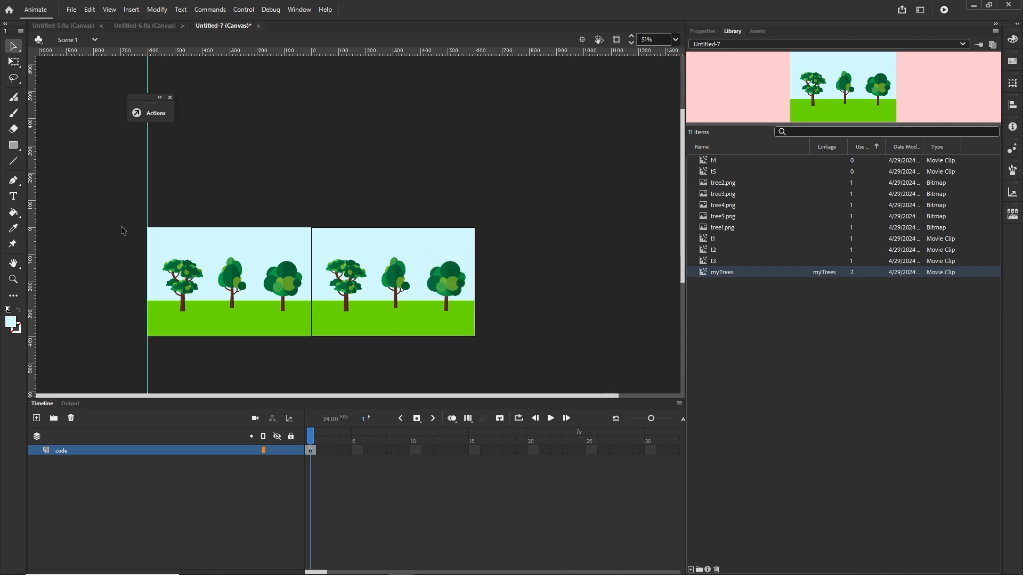
Step: Drag both tree instances right over the stage and nudge them left until the first reaches the guide
click(388, 313)
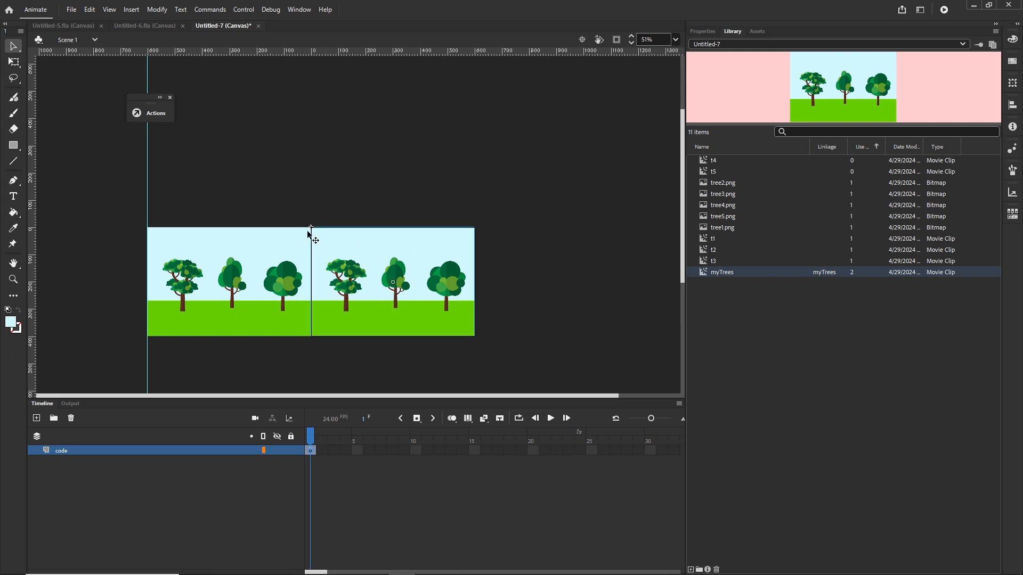
drag(362, 297, 342, 273)
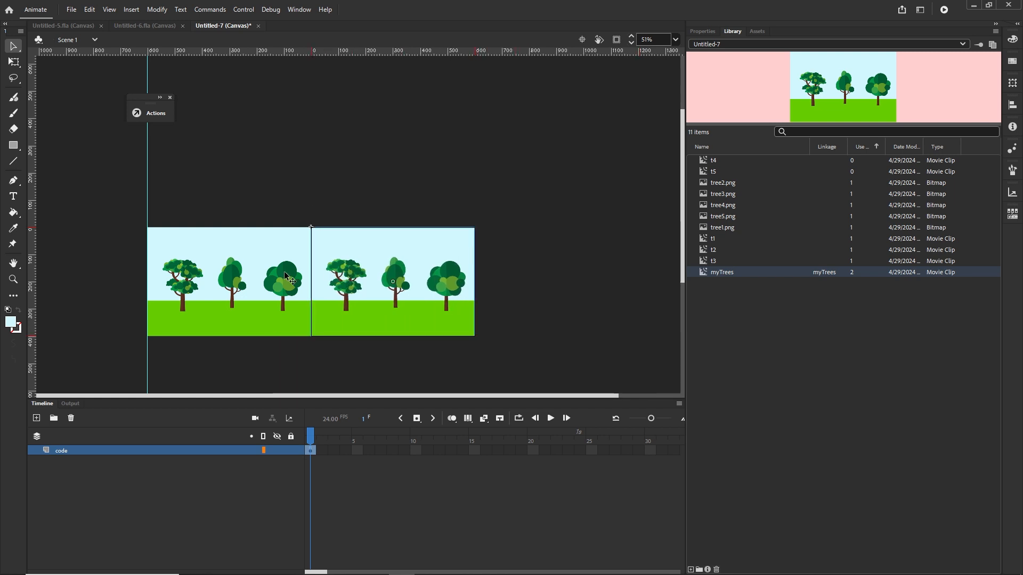
click(217, 250)
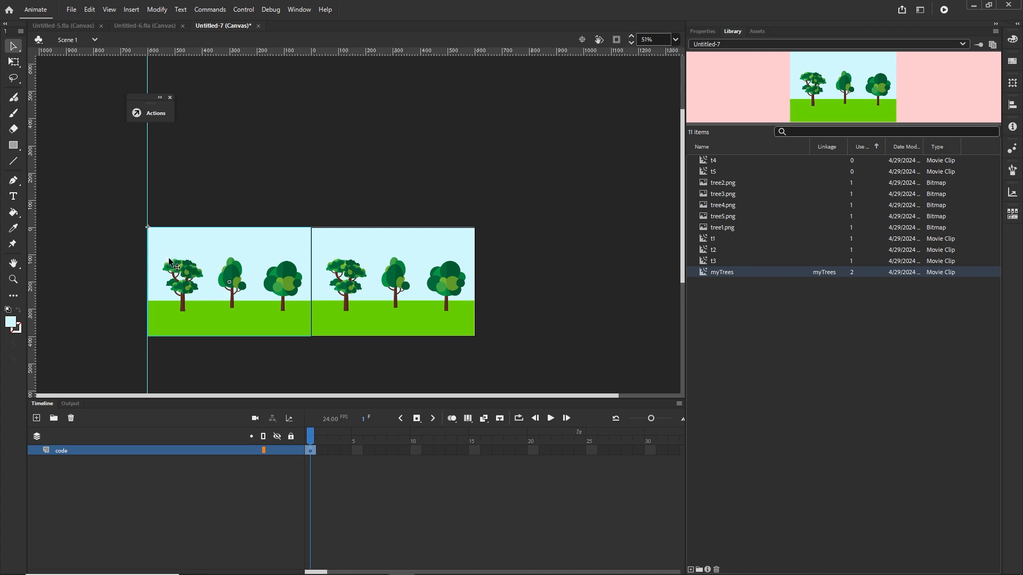
drag(169, 262, 497, 264)
shift+click(445, 313)
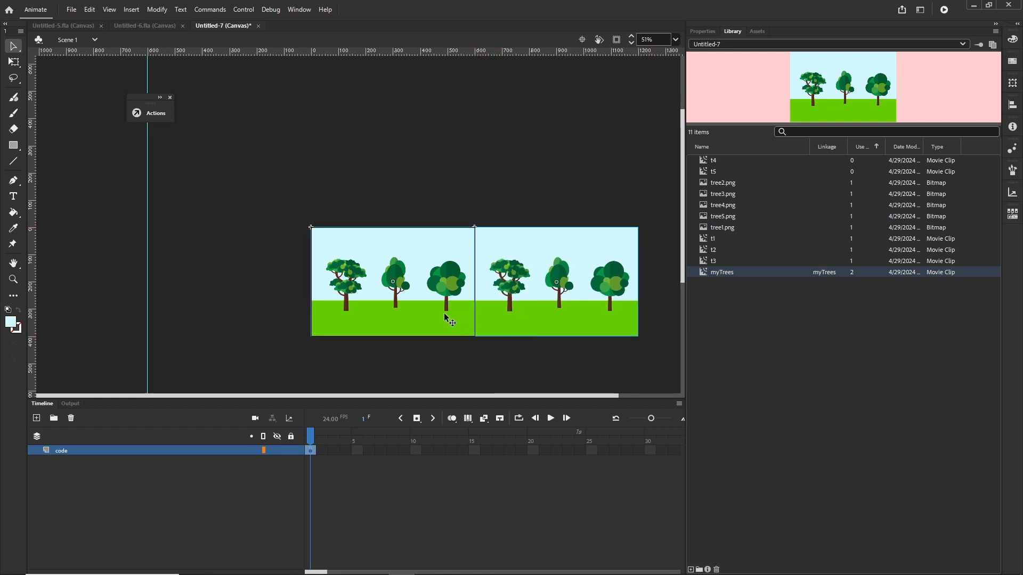
key(shift+Left)
key(shift+Left)
key(shift+Left)
key(shift+Left)
key(shift+Left)
key(shift+Left)
key(shift+Left)
key(shift+Left)
key(shift+Left)
key(shift+Left)
key(shift+Left)
key(shift+Left)
key(shift+Left)
key(shift+Left)
key(shift+Left)
key(shift+Left)
key(shift+Left)
key(shift+Left)
key(shift+Left)
key(shift+Left)
key(shift+Left)
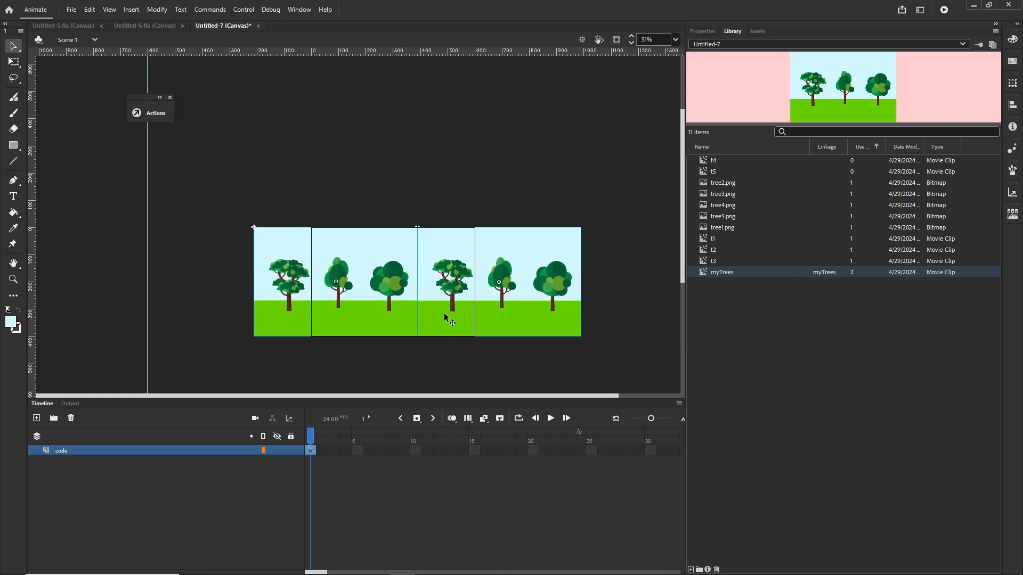
key(shift+Left)
key(shift+Left)
key(shift+Left)
key(shift+Left)
key(shift+Left)
key(shift+Left)
key(shift+Left)
key(shift+Left)
key(shift+Left)
key(shift+Left)
key(shift+Left)
key(shift+Left)
key(shift+Left)
key(shift+Left)
key(shift+Left)
key(shift+Left)
key(shift+Left)
key(shift+Left)
key(shift+Left)
key(shift+Left)
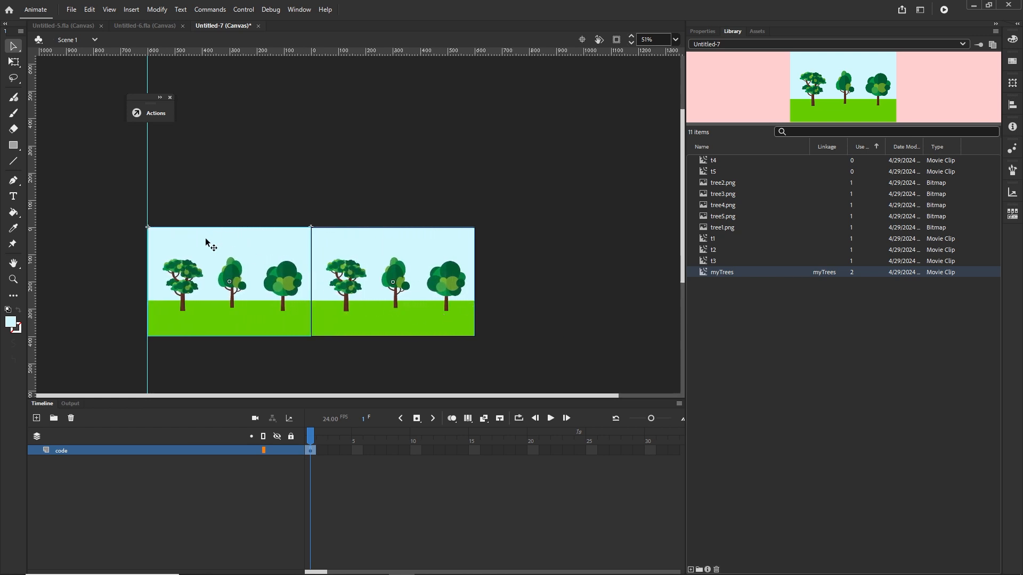
Step: Drag both instances back over the stage, nudge them left again, then delete them
drag(183, 246, 515, 250)
shift+click(341, 284)
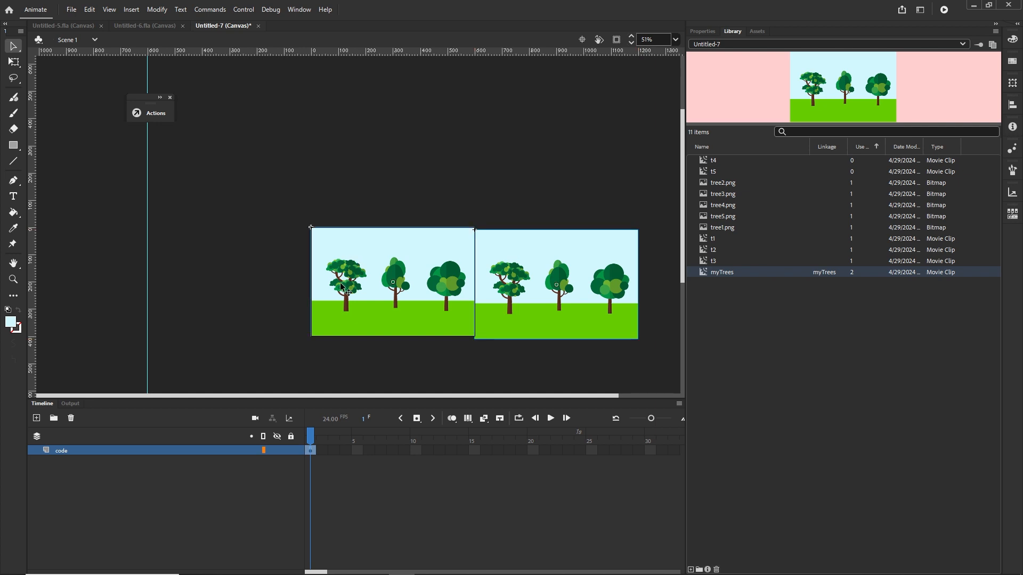
key(shift+Left)
key(shift+Left)
key(shift+Left)
key(shift+Left)
key(shift+Left)
key(shift+Left)
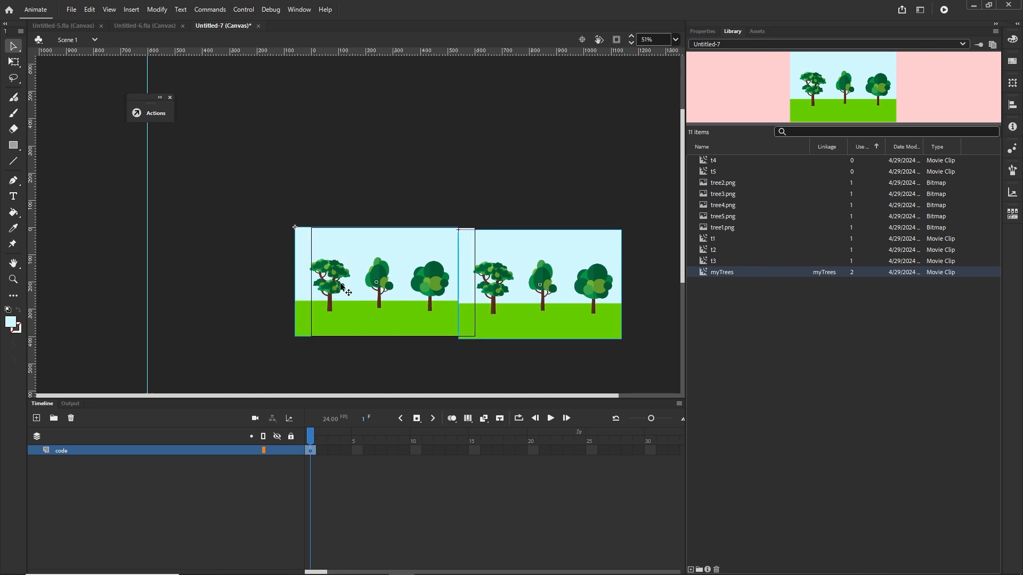
key(Delete)
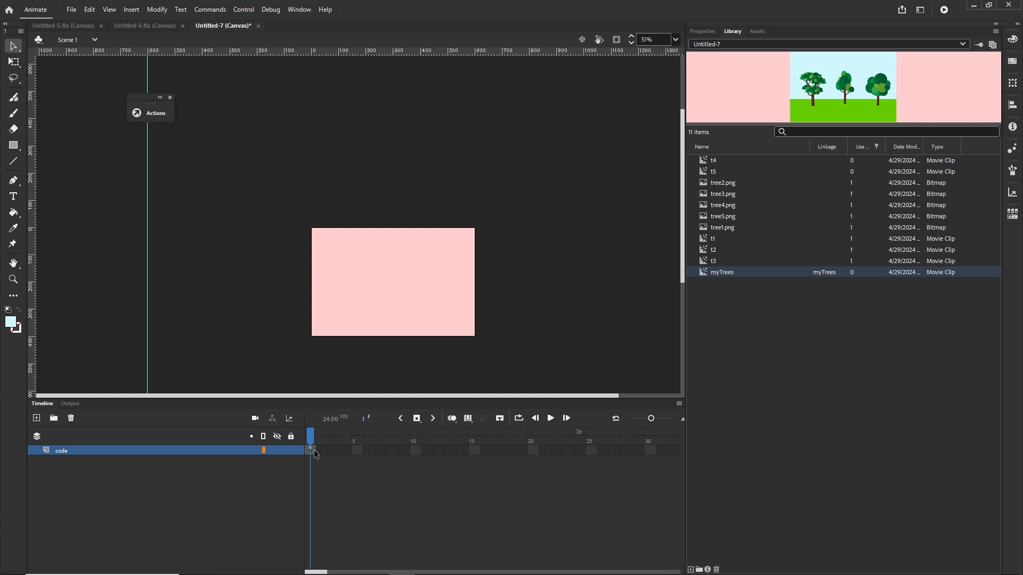
Step: Open the Actions panel and start an if statement inside moveBG whose condition uses trees.x
key(F9)
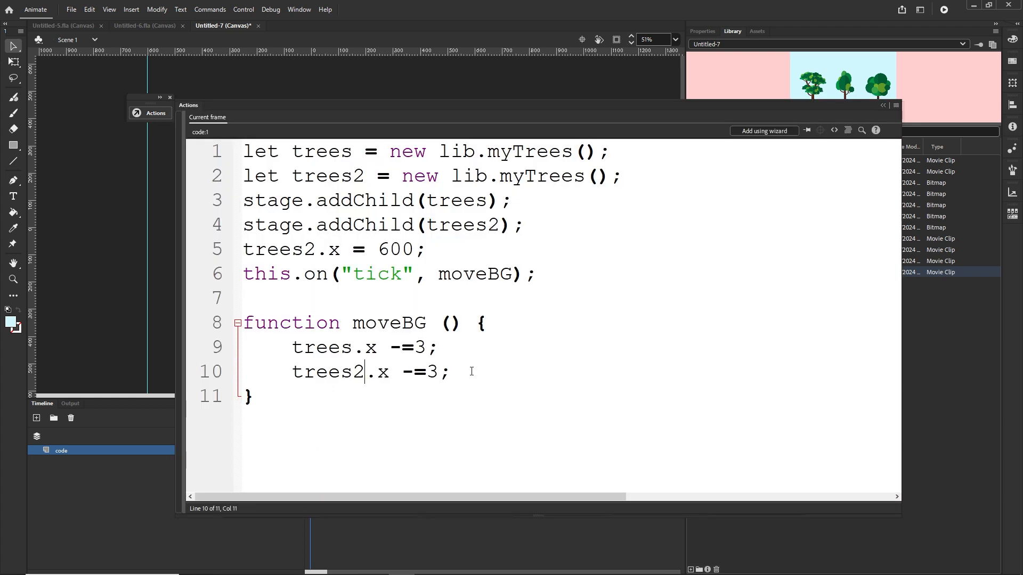
key(Return)
key(Return)
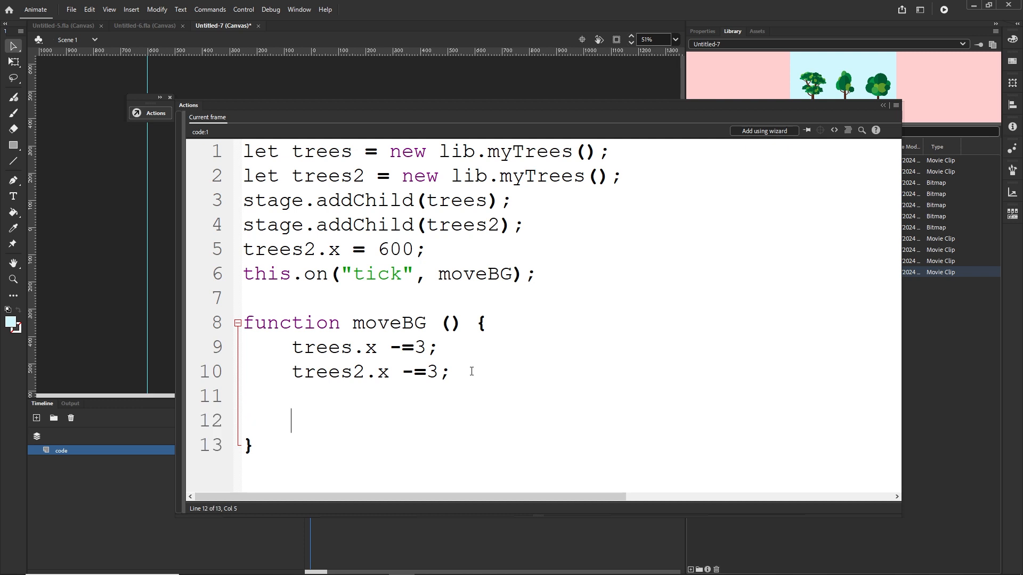
text(if()
drag(383, 349, 297, 347)
key(ctrl+c)
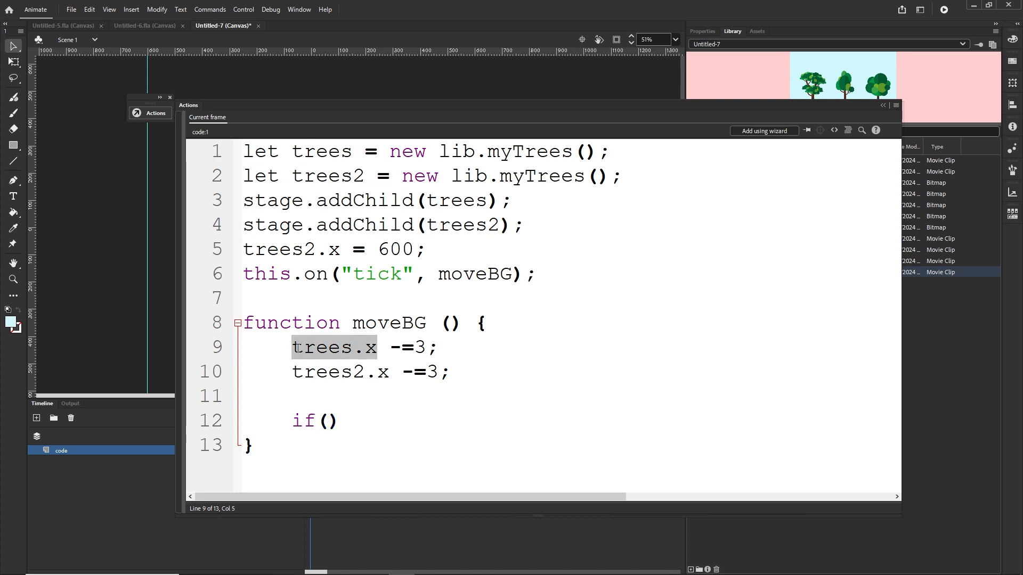
click(328, 420)
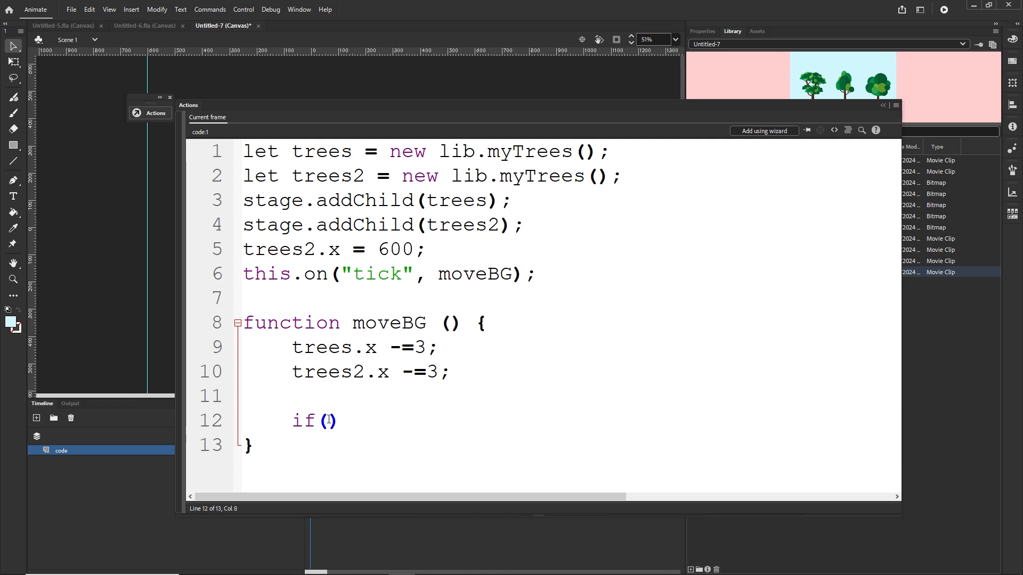
key(ctrl+v)
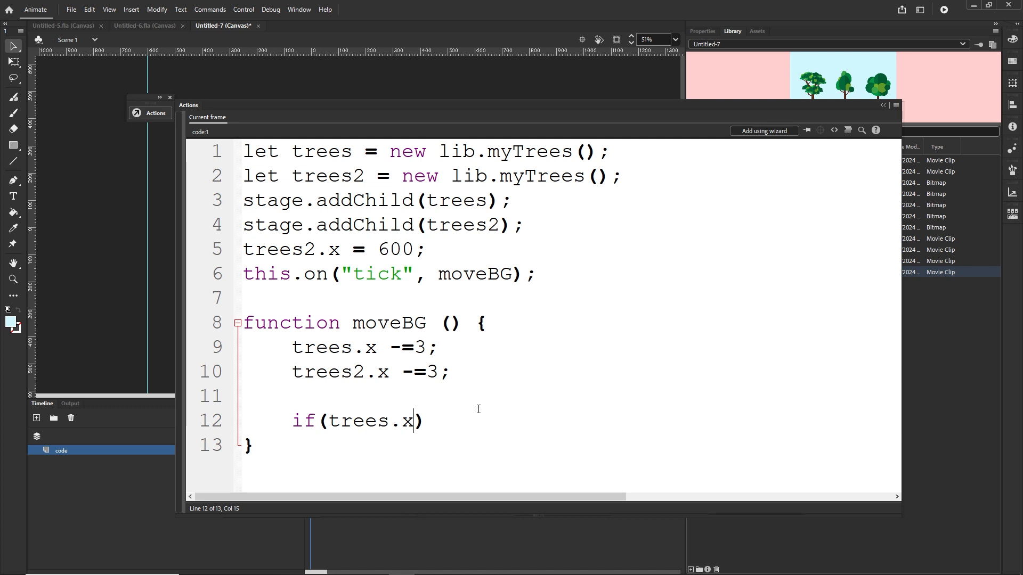
Step: Complete the condition as trees.x <=-600 and open a braced block for the if statement
text(<=-600)
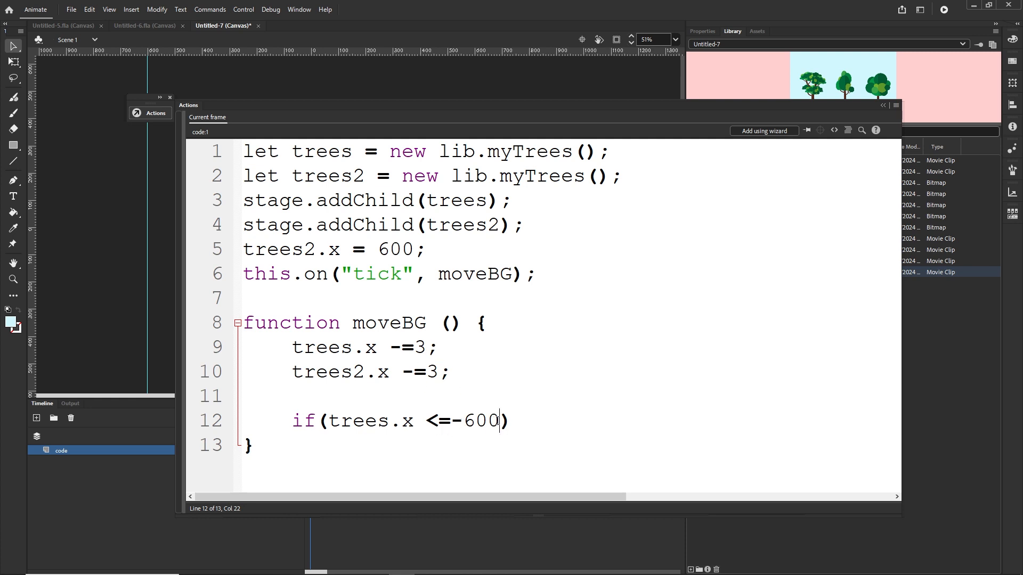
drag(499, 421, 469, 422)
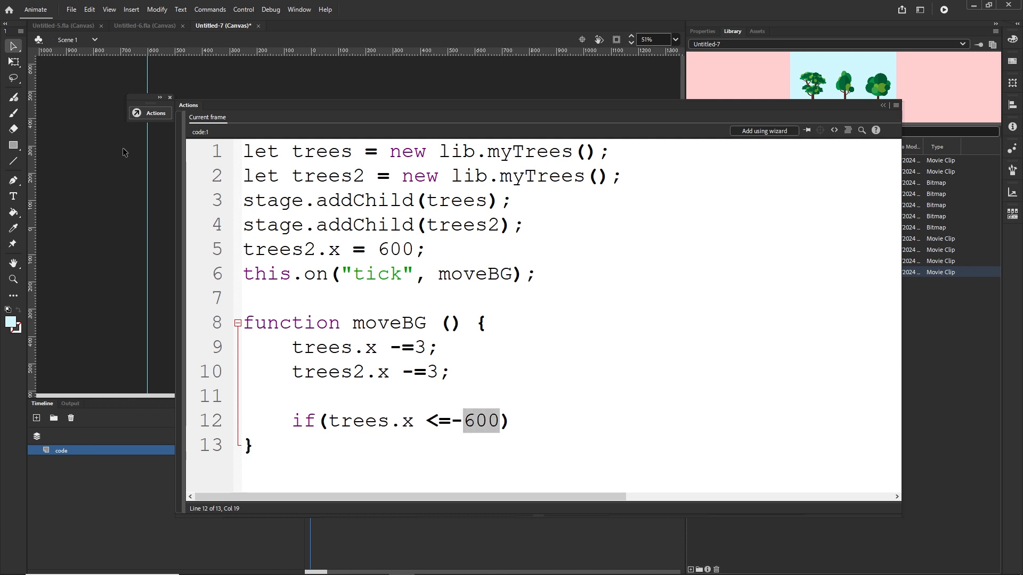
click(528, 417)
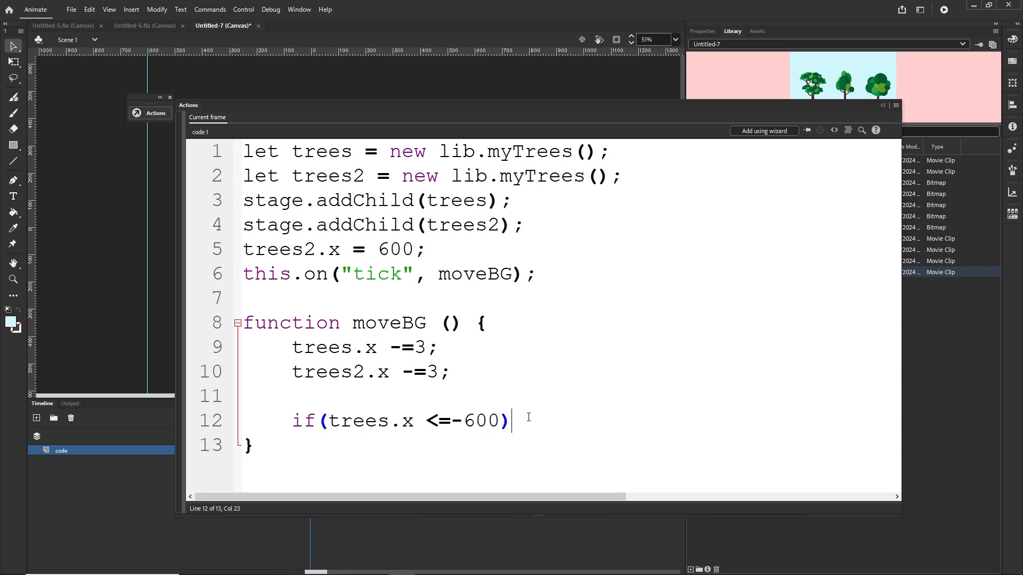
text({)
key(Return)
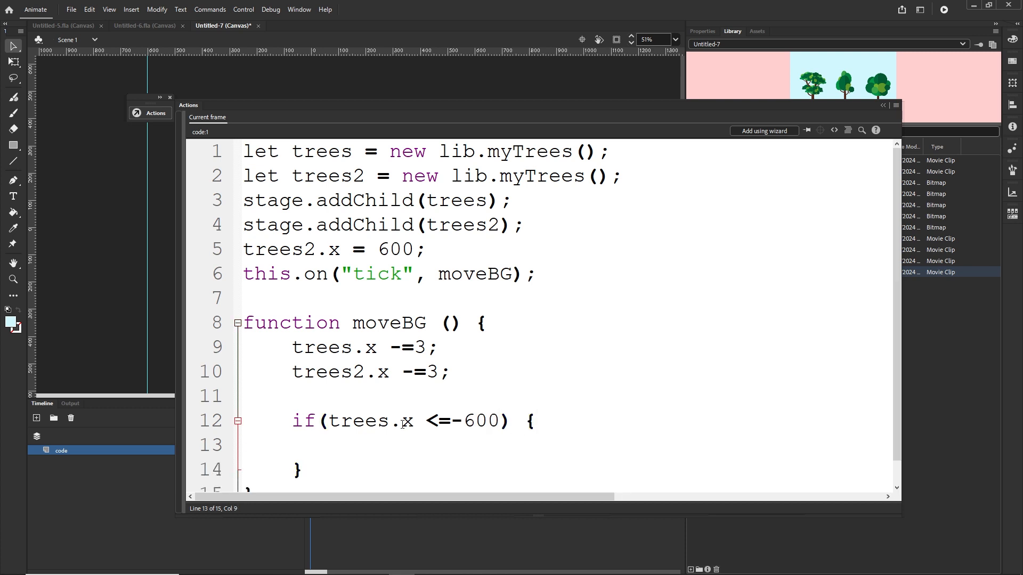
Step: Inside the if block, reset the first instance with trees.x = 600
drag(418, 422, 329, 426)
key(ctrl+c)
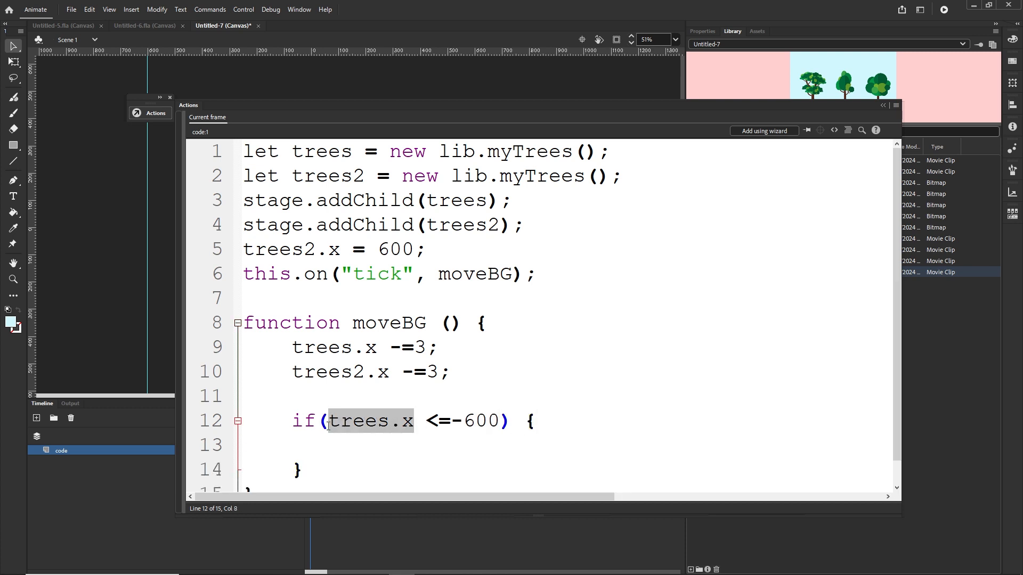
click(349, 459)
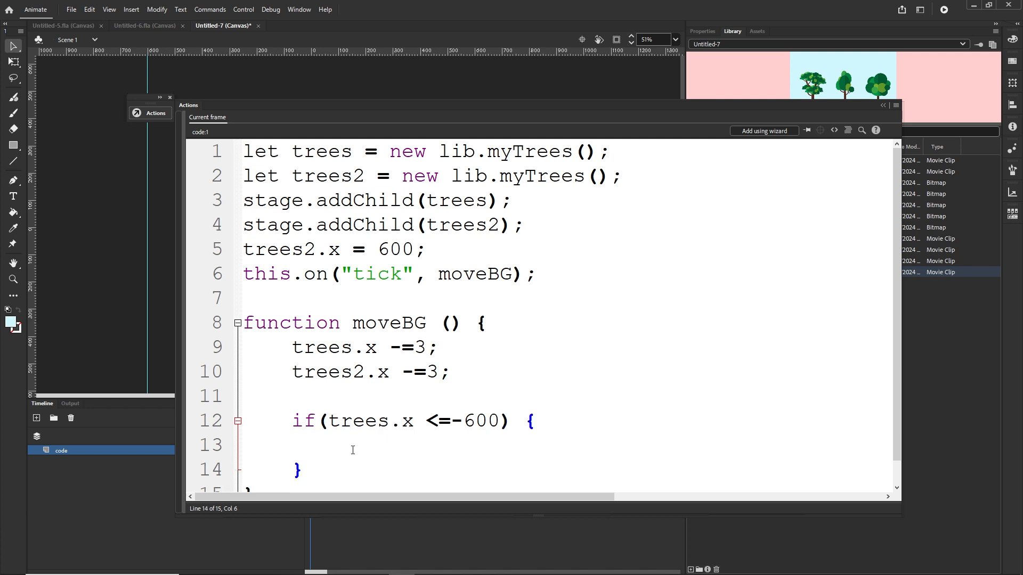
key(ctrl+v)
text(= 600)
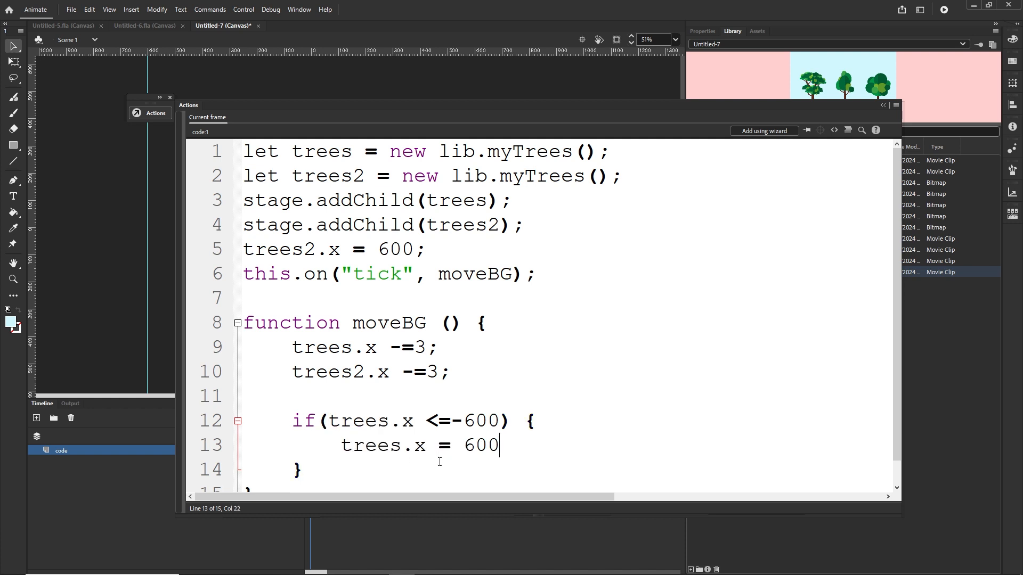
click(880, 105)
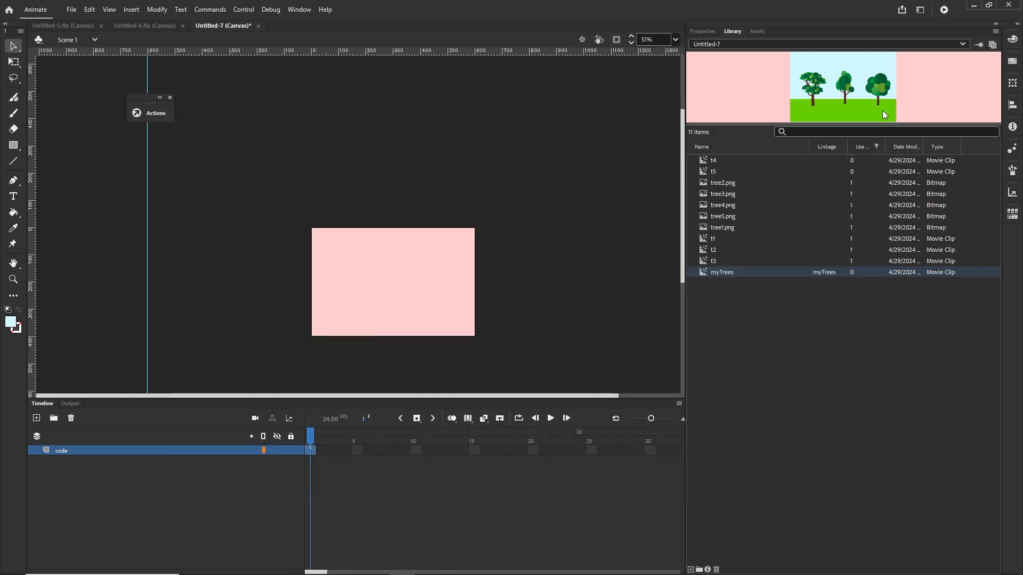
drag(427, 279, 545, 277)
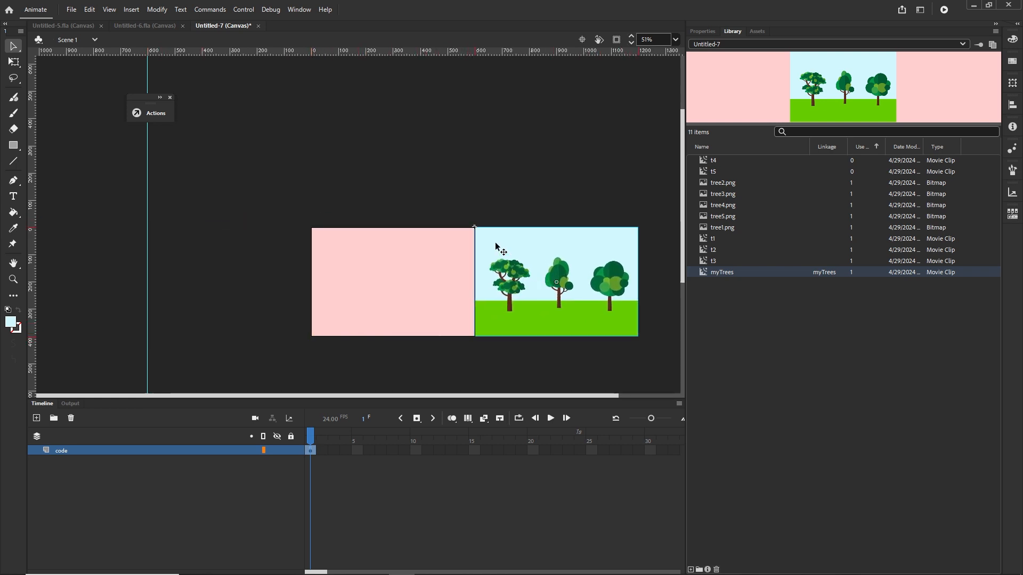
key(Delete)
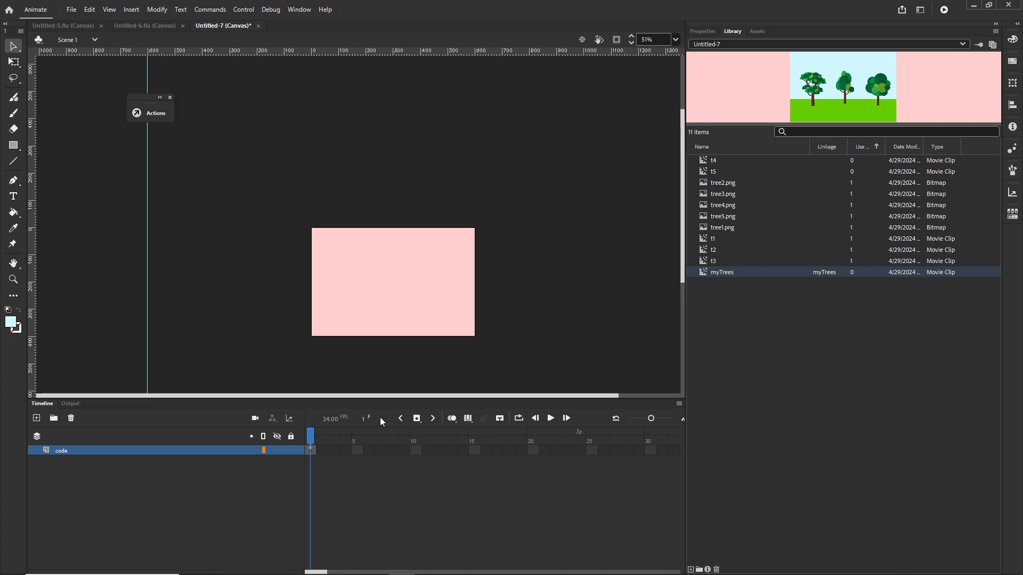
Step: Test the movie in the browser and switch back to the Animate timeline
key(F9)
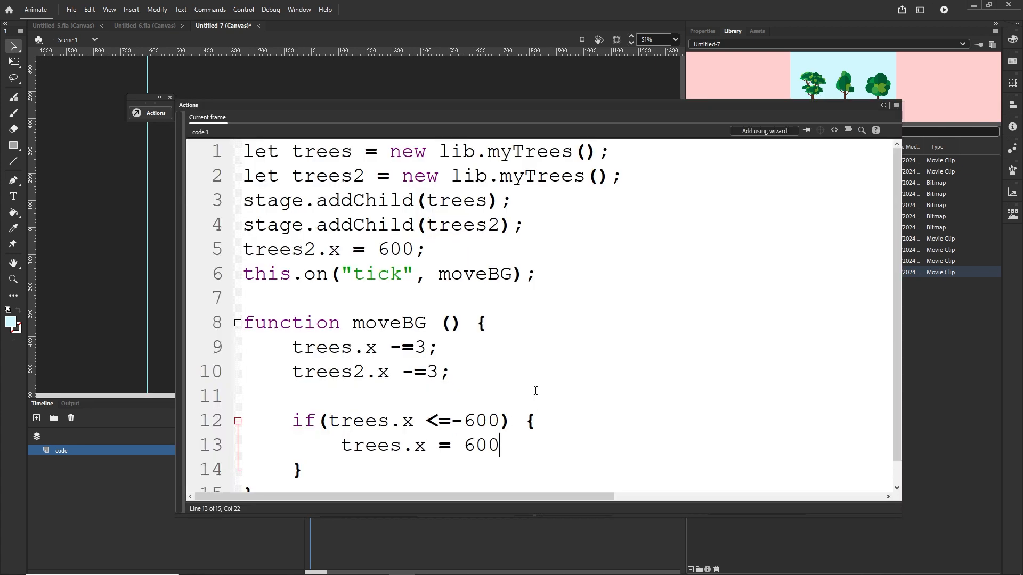
key(ctrl+Return)
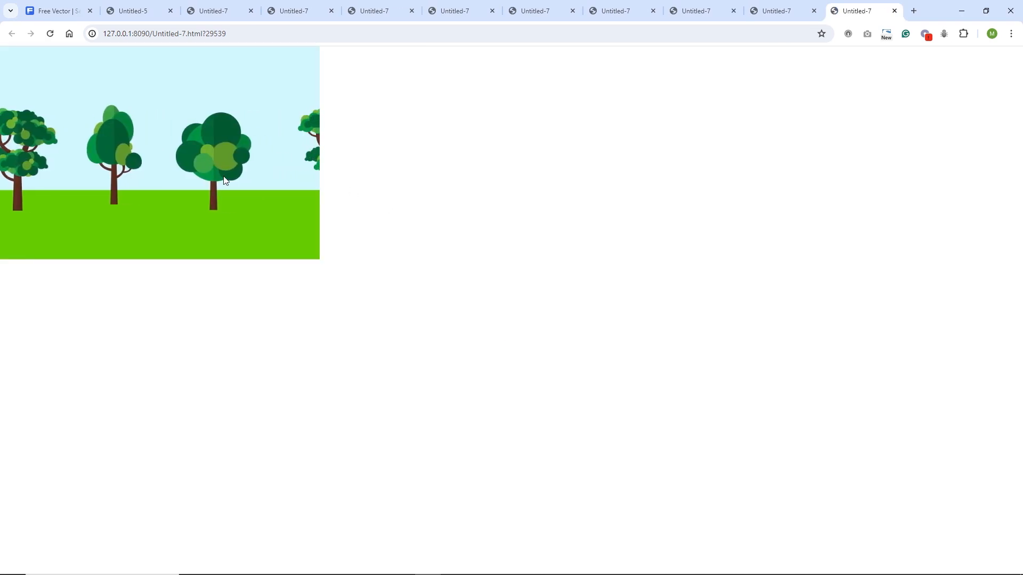
click(408, 568)
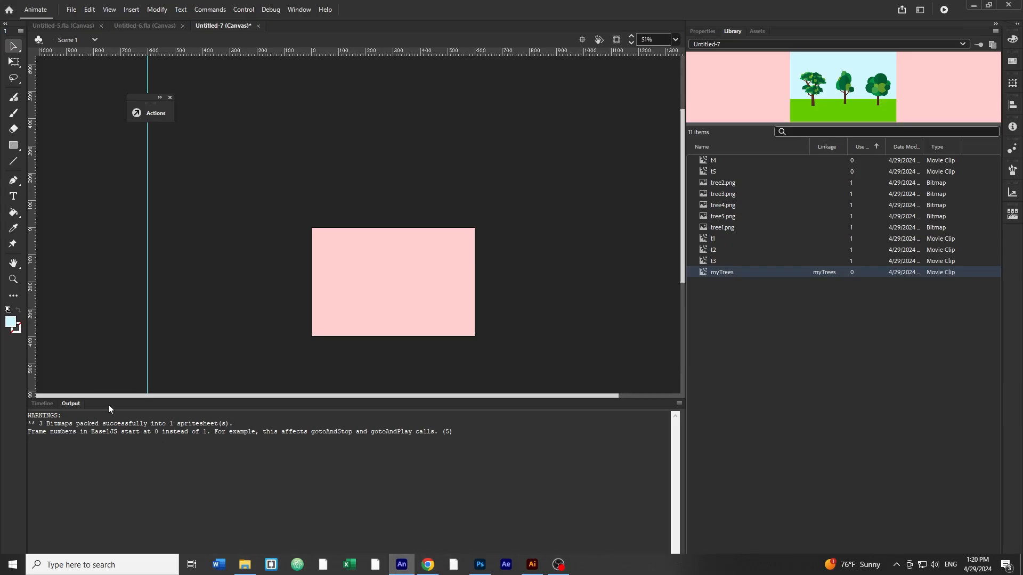
click(49, 406)
Step: Change the per-tick movement of both trees and trees2 to -=7
key(F9)
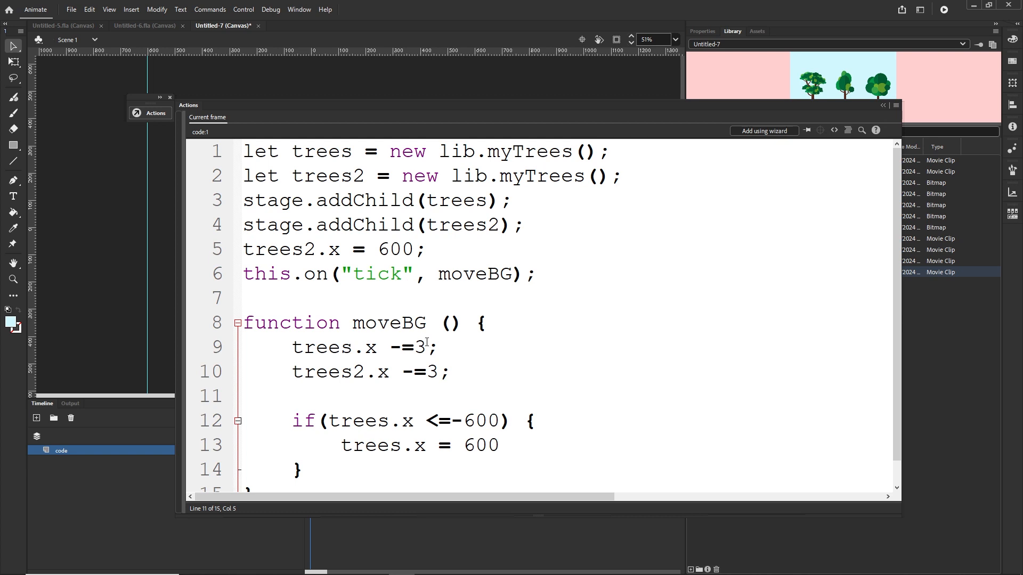
click(426, 348)
key(BackSpace)
click(437, 371)
Step: Test the movie in the browser twice, returning to the Animate timeline each time
key(ctrl+Return)
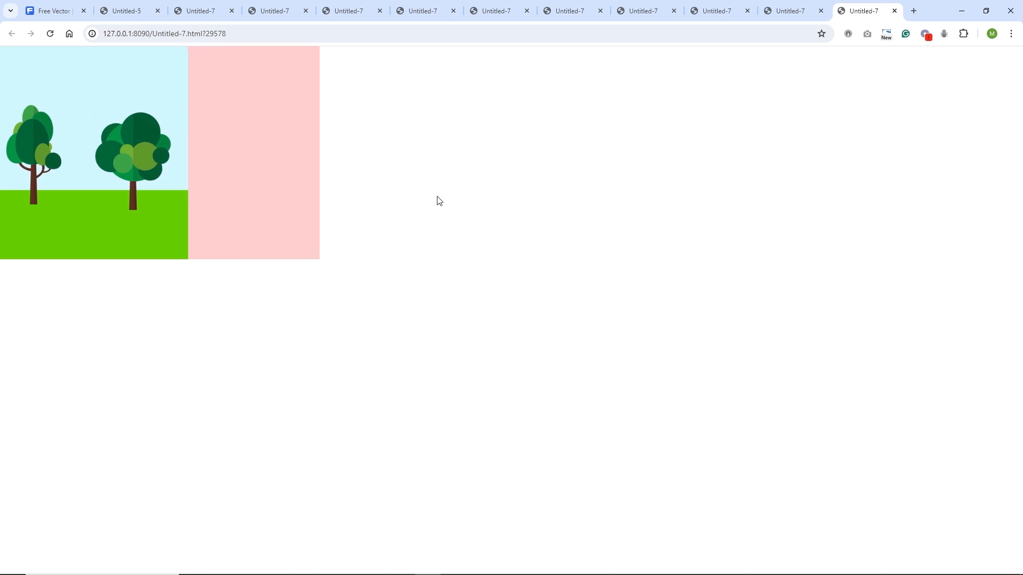
click(401, 566)
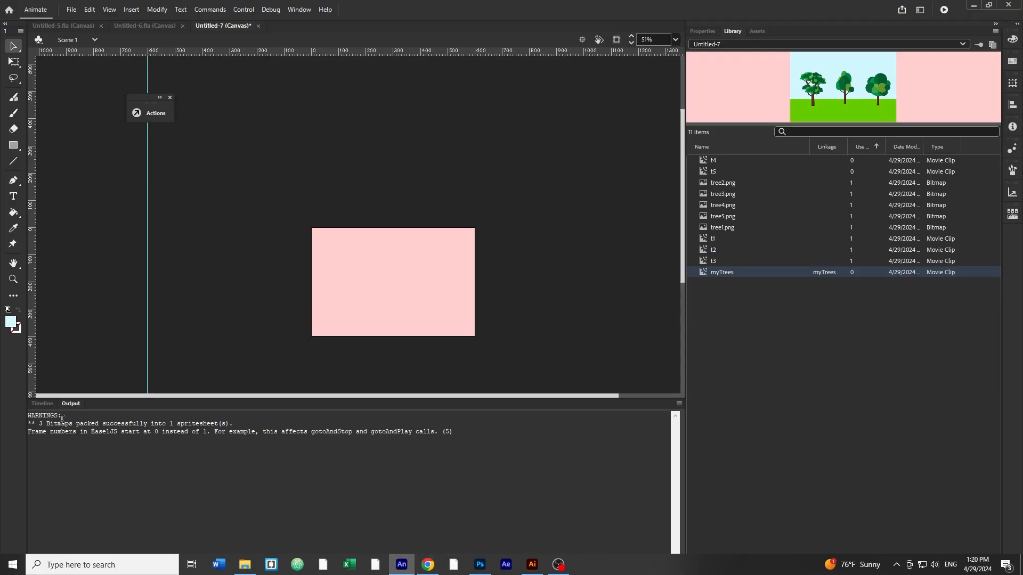
click(45, 404)
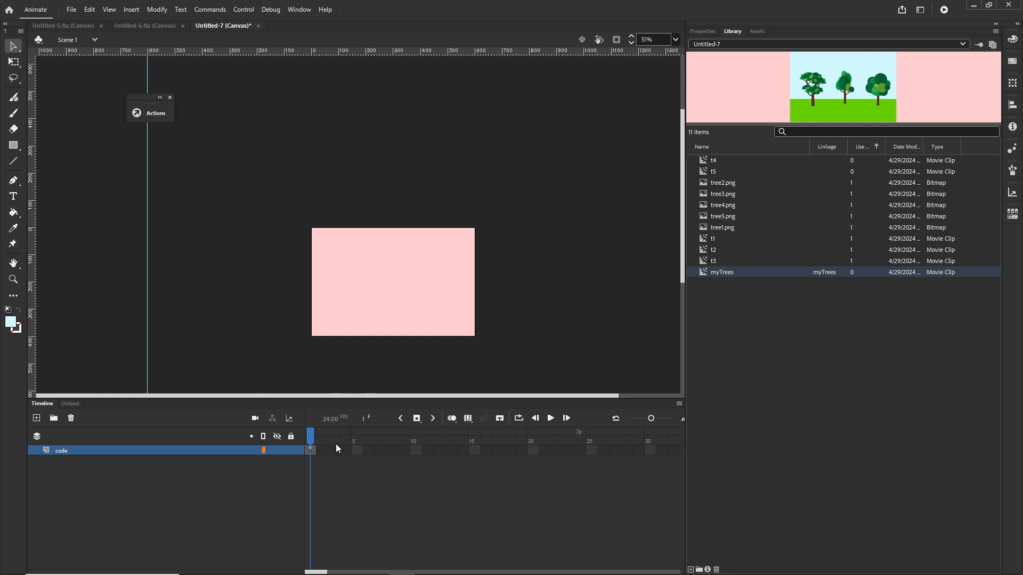
key(ctrl+Return)
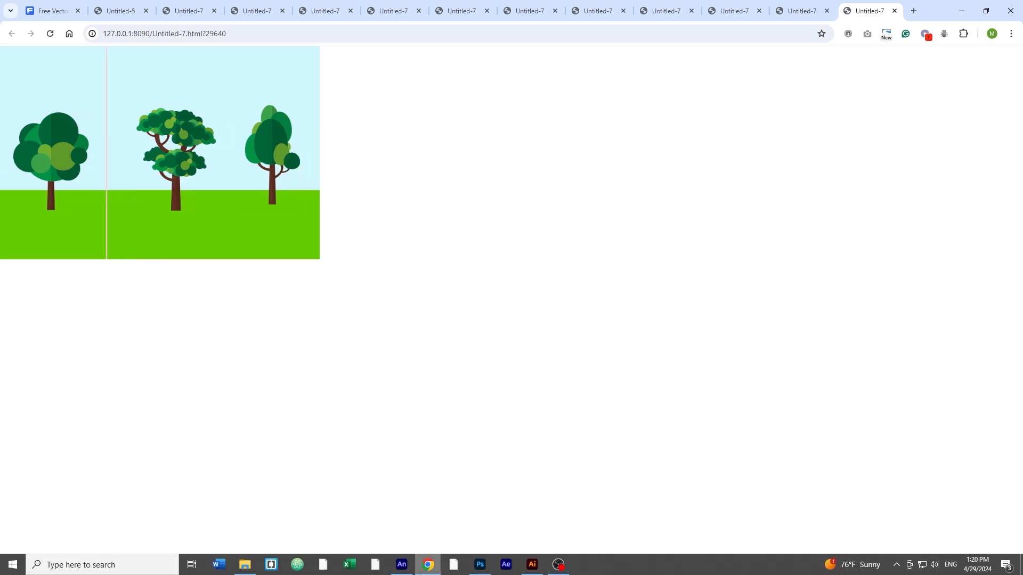
click(402, 564)
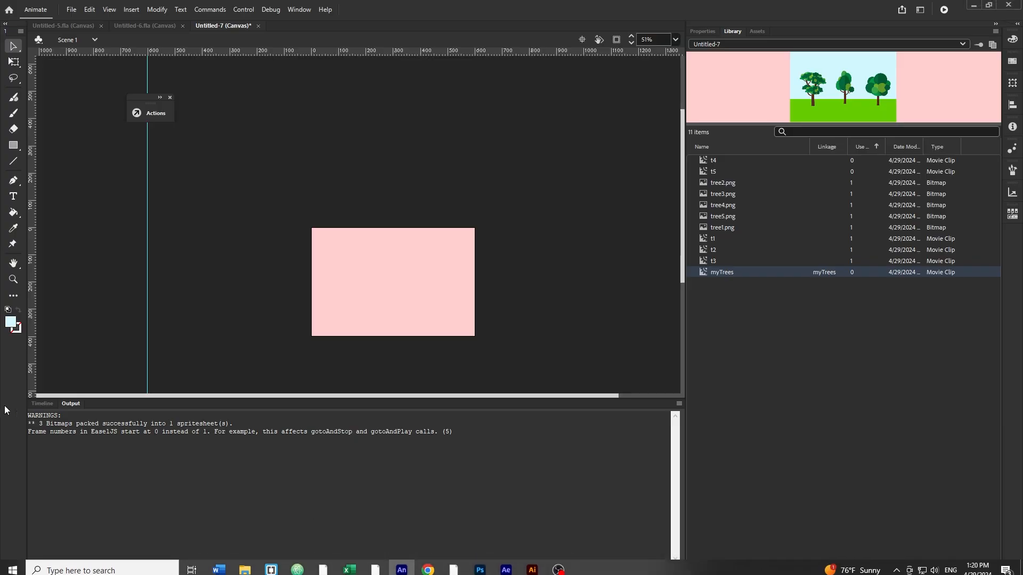
click(43, 403)
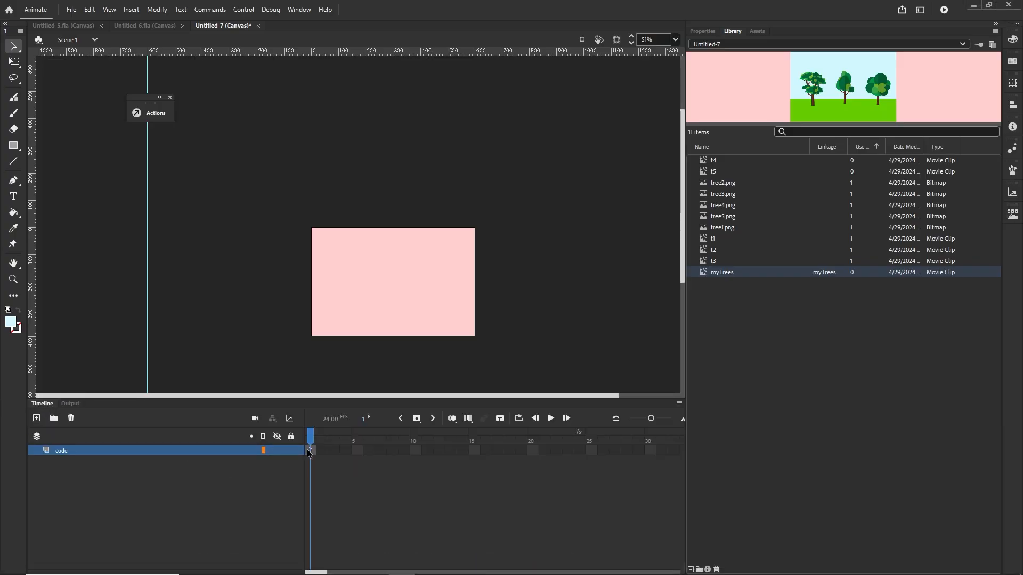
Step: Duplicate the whole if block on a new line directly below the original inside moveBG
key(F9)
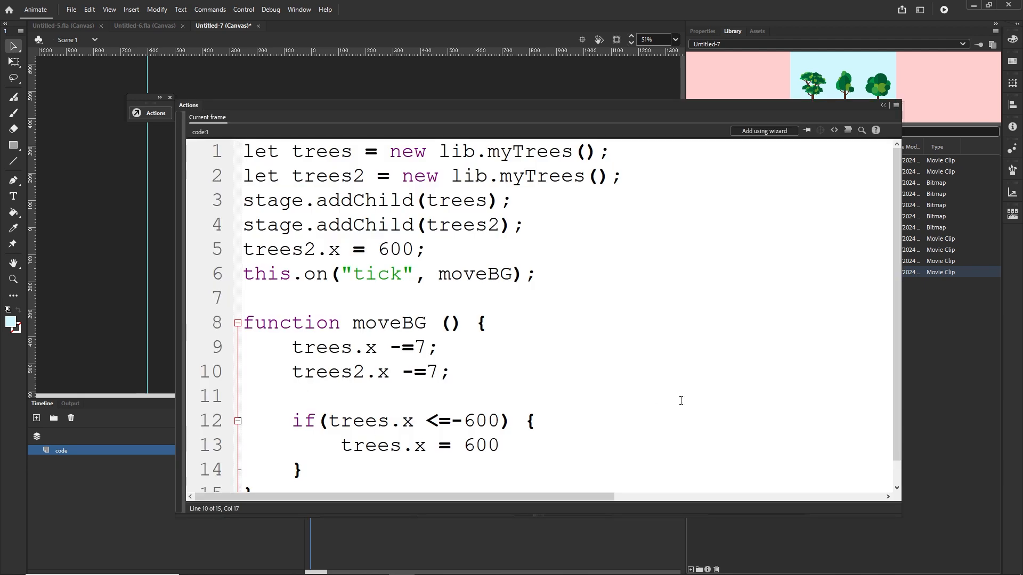
scroll(896, 309, down, 1)
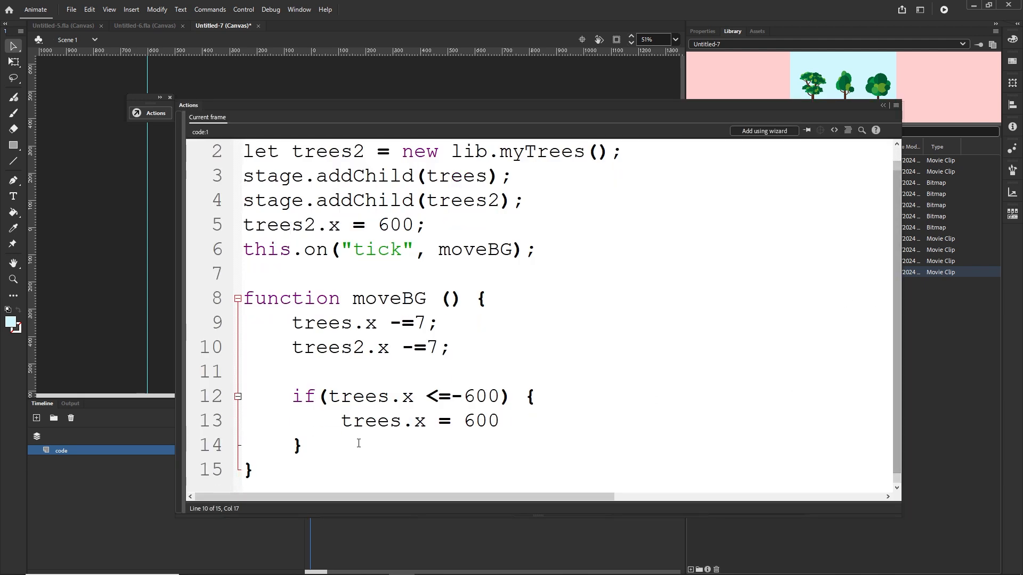
drag(314, 446, 296, 391)
key(ctrl+c)
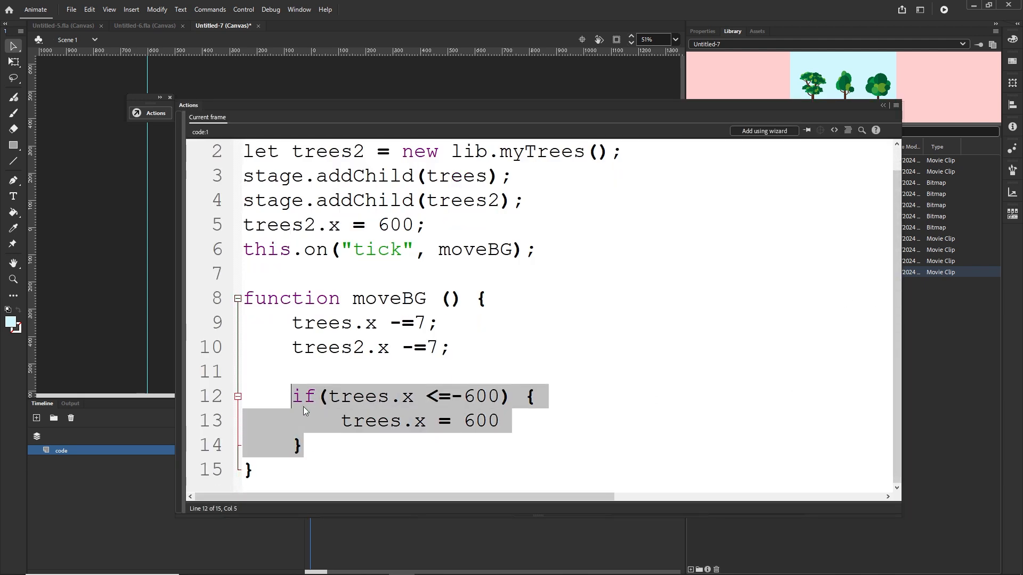
click(340, 445)
key(Return)
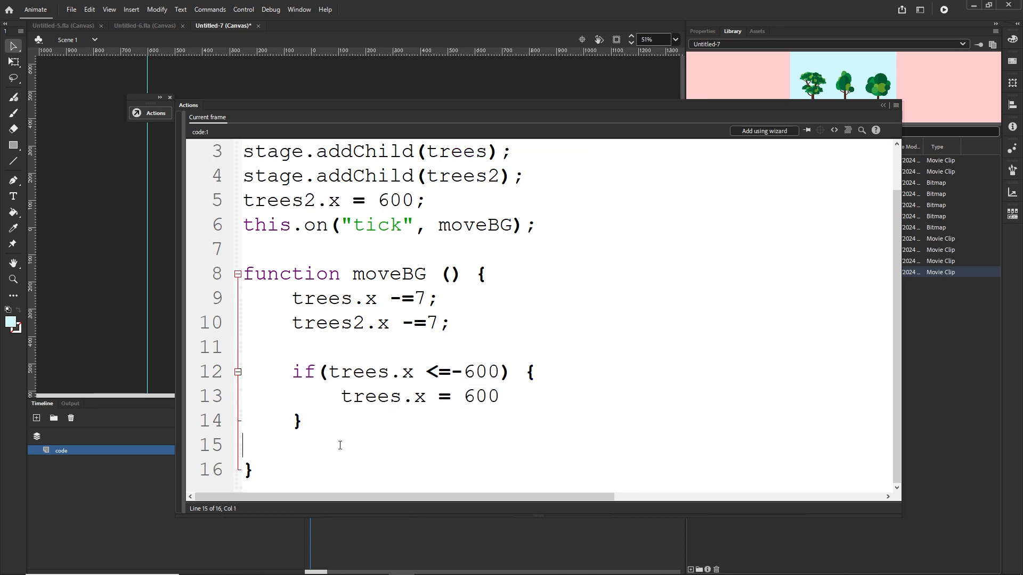
key(Tab)
key(ctrl+v)
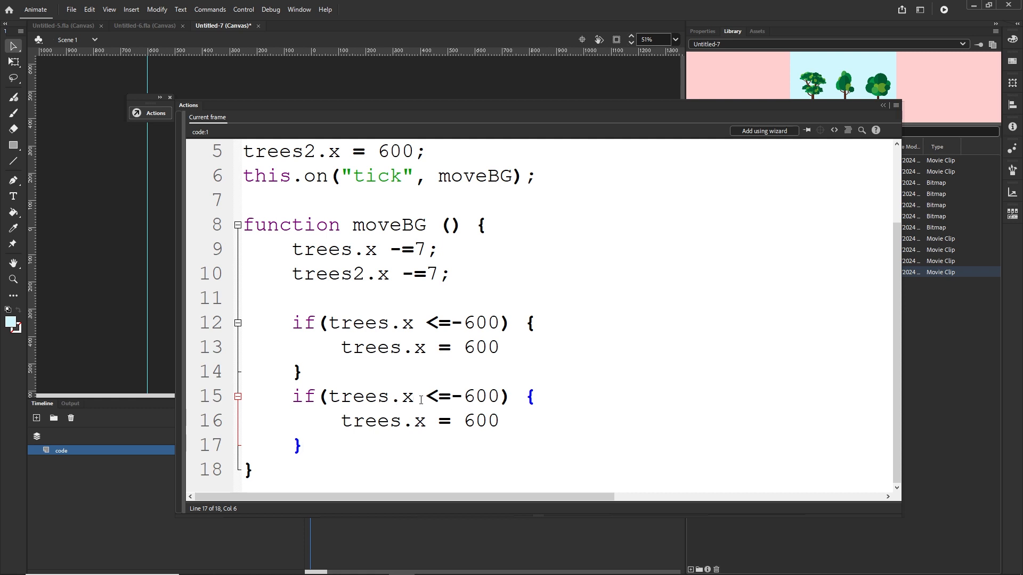
Step: In the duplicated block, change trees to trees2 in both the condition and the reset line
click(389, 397)
text(2)
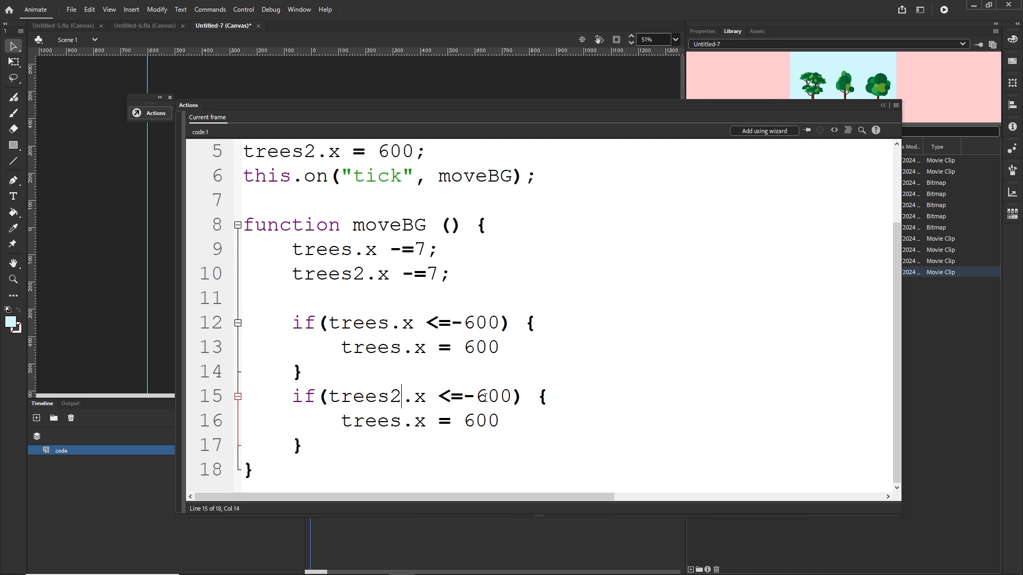
click(400, 422)
text(2)
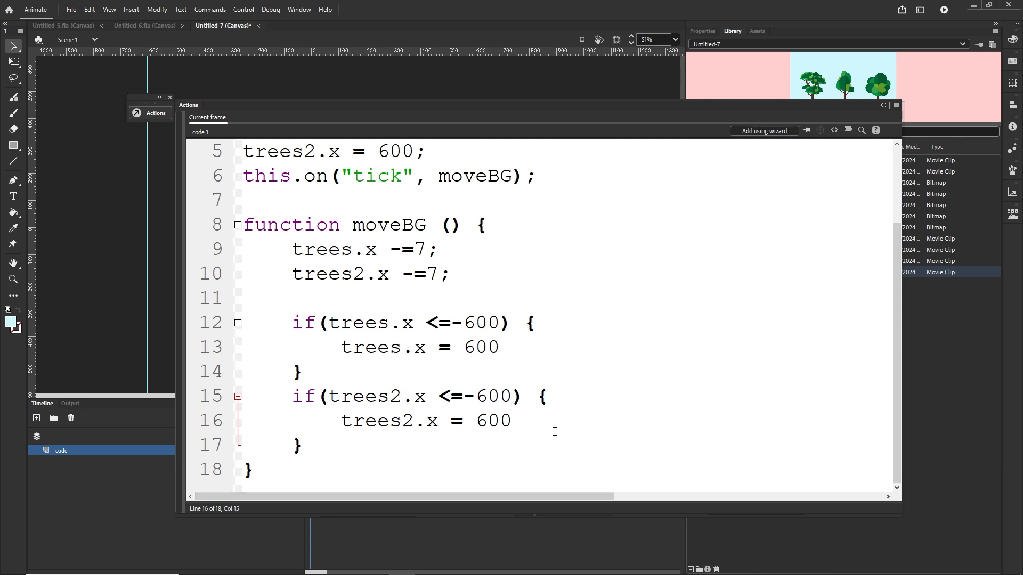
Step: Test the movie in the browser, then return to Animate and reopen the Actions panel
click(536, 424)
key(ctrl+Return)
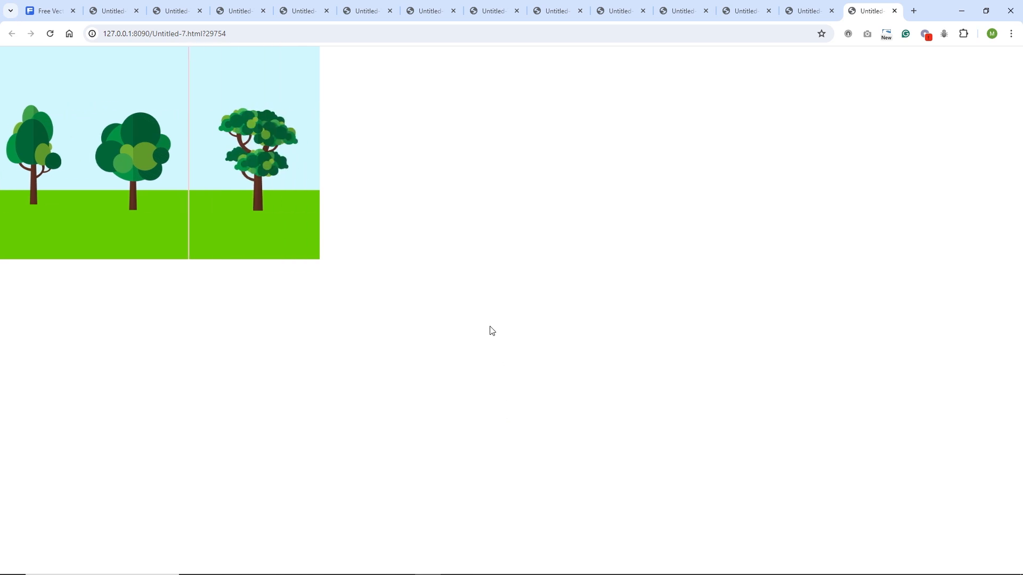
click(408, 571)
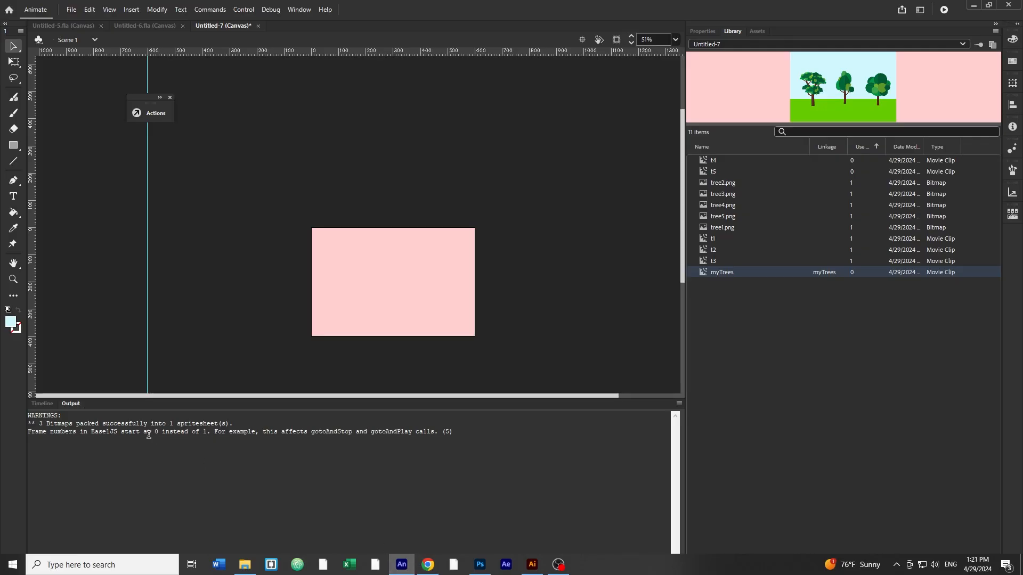
click(44, 403)
key(F9)
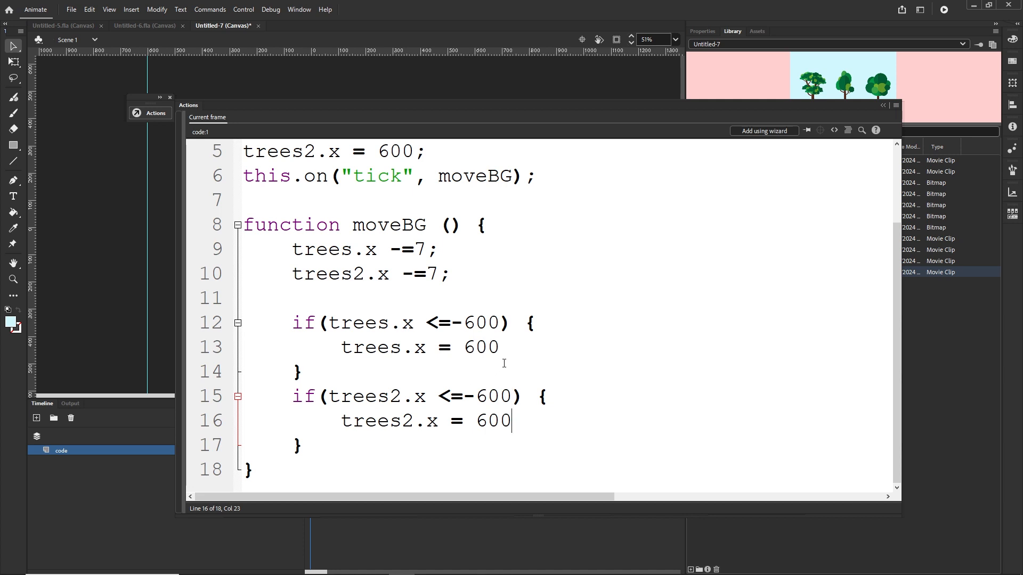
Step: Rewrite the first block's reset line as trees.x = trees2.x +600;
drag(500, 348, 344, 349)
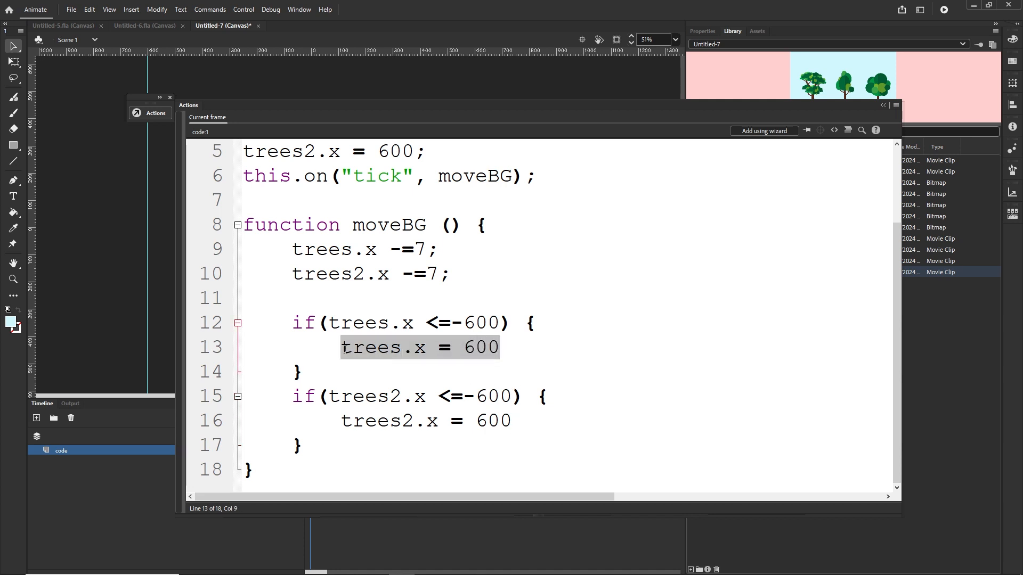
key(BackSpace)
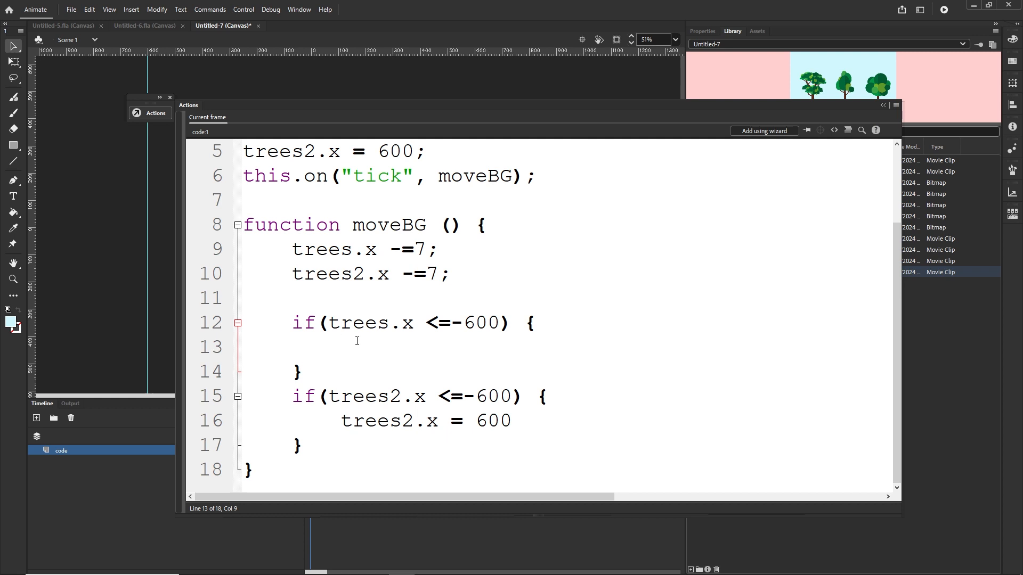
drag(414, 323, 329, 323)
key(ctrl+c)
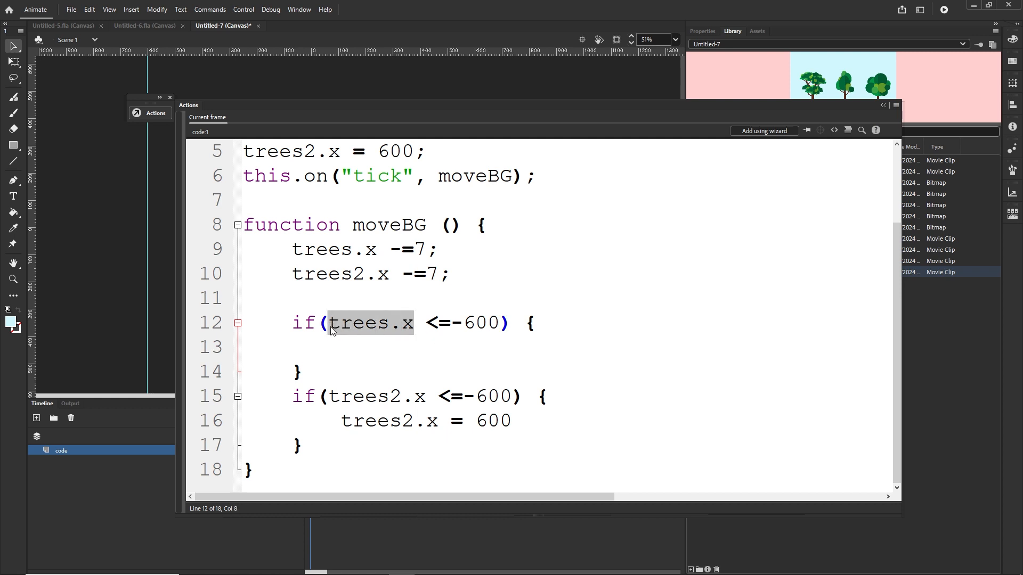
click(338, 353)
key(ctrl+v)
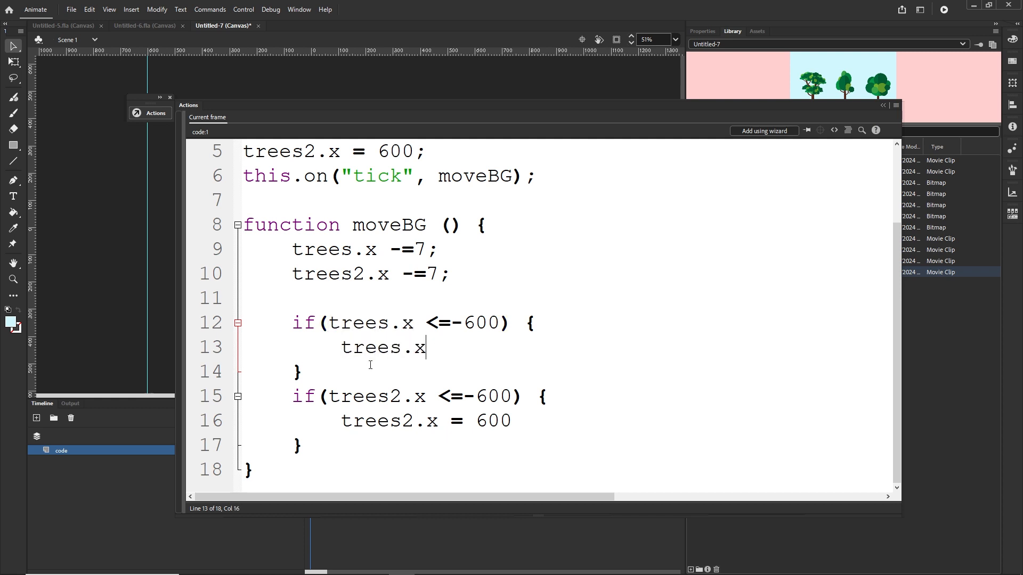
text(=)
drag(424, 350, 341, 353)
key(ctrl+c)
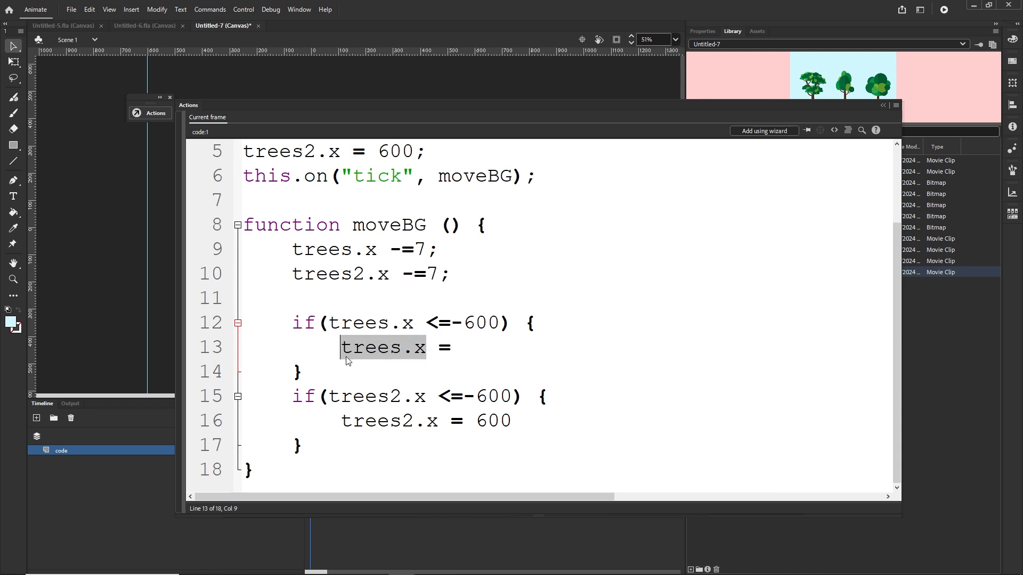
click(462, 348)
key(ctrl+v)
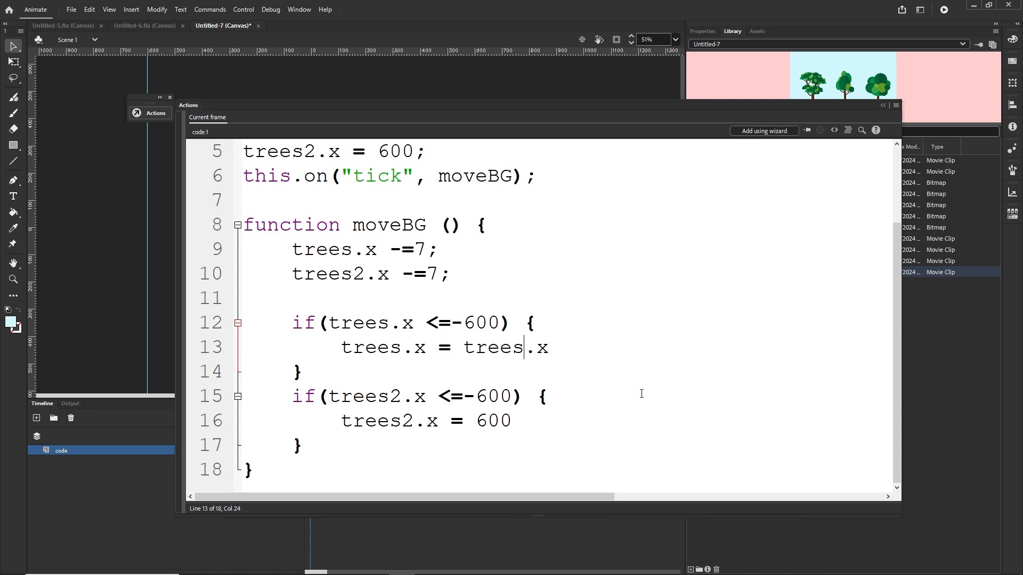
text(2)
click(566, 348)
text(+600)
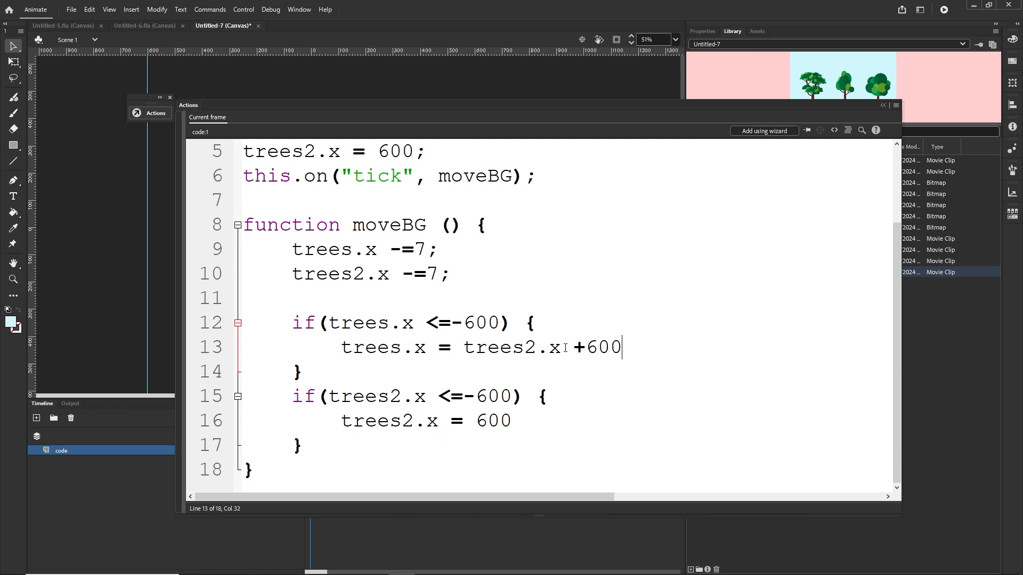
text(;)
Step: Rewrite the second block's reset line as trees2.x = trees.x +600
drag(510, 423, 474, 421)
text(trees.x)
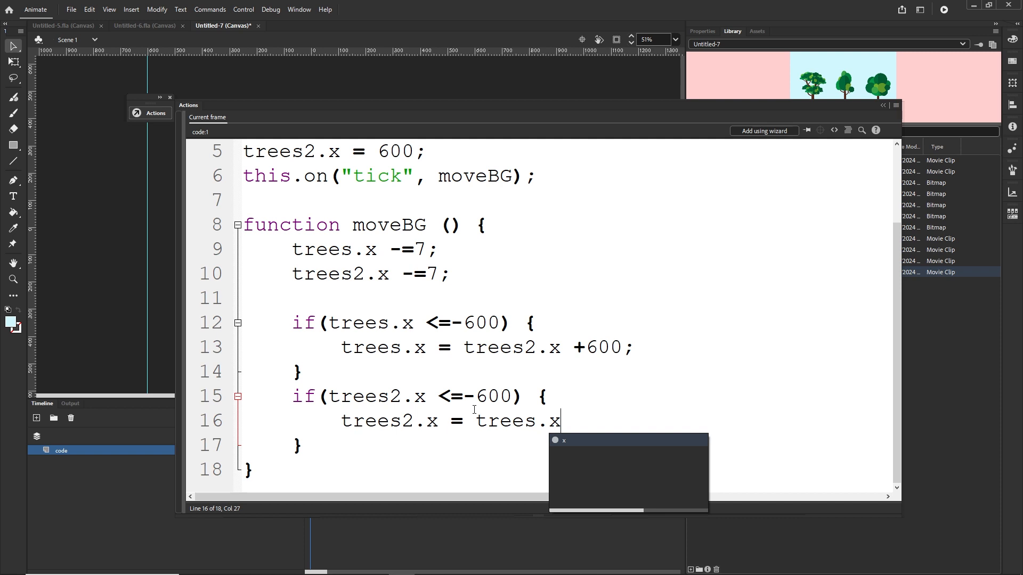
text( +)
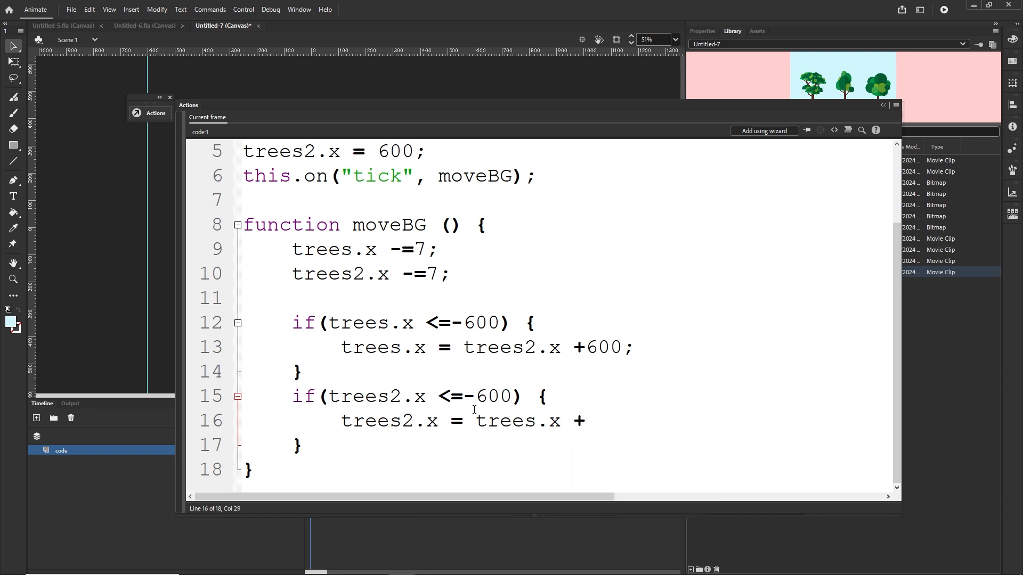
text(600)
Step: Test the movie in the browser, then return to Animate and close the Actions panel
key(ctrl+Return)
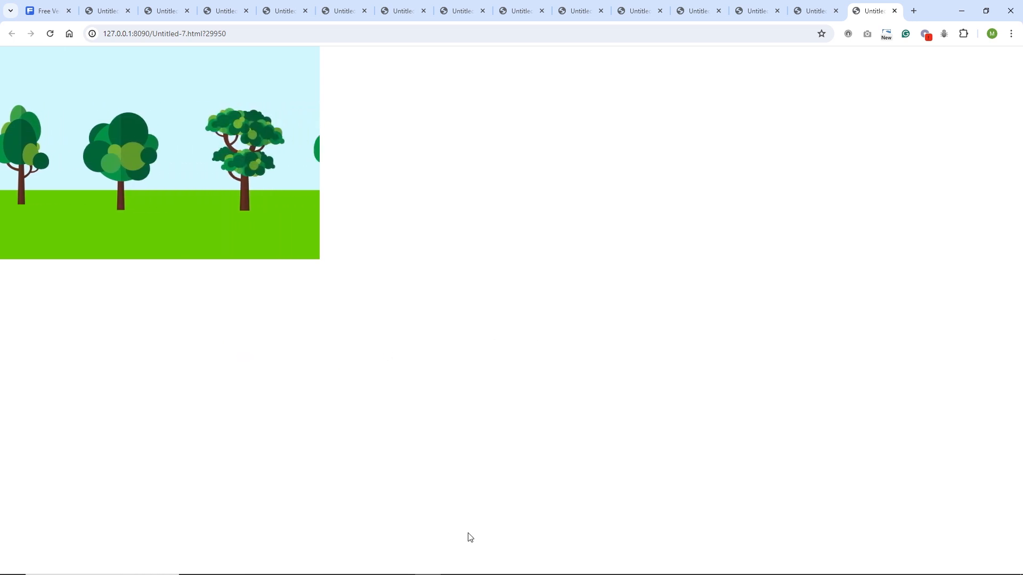
click(402, 565)
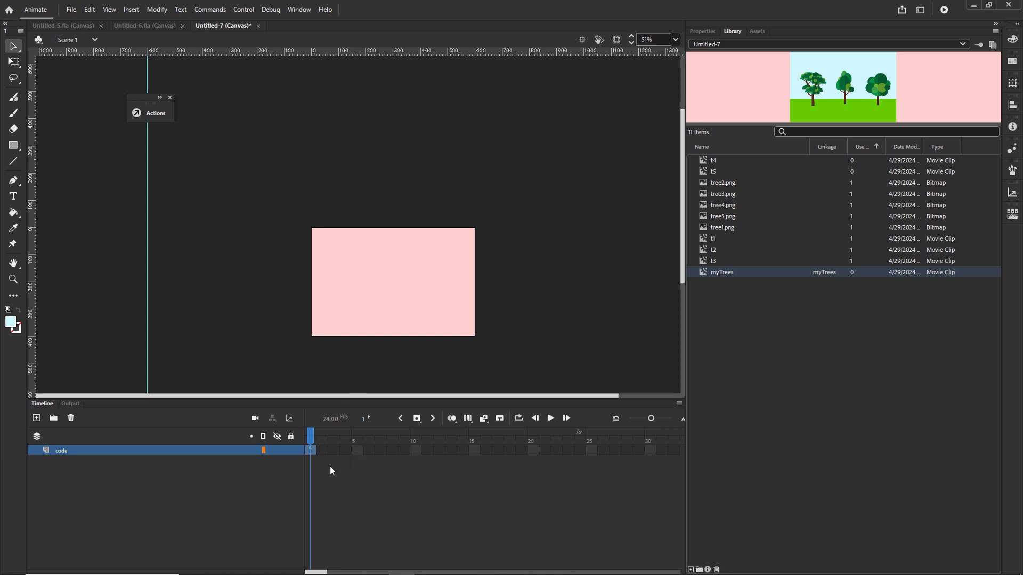
key(F9)
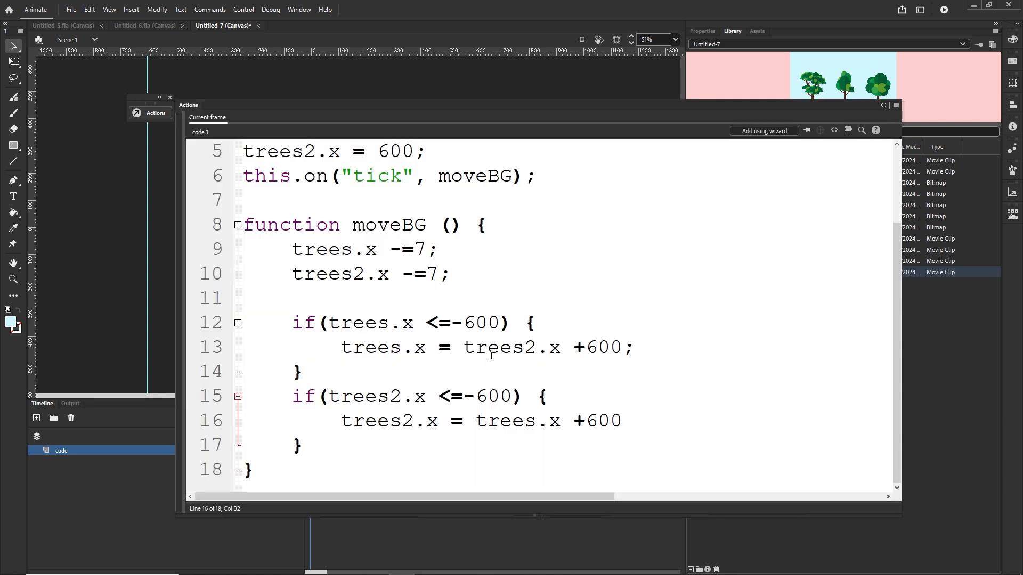
click(882, 105)
Step: Drag a myTrees instance from the library onto the stage and nudge it to the stage's top-left corner
drag(725, 280, 371, 287)
key(Right)
key(Right)
key(Right)
key(Right)
key(Right)
key(Right)
key(Right)
key(Right)
key(Right)
key(Right)
key(Right)
key(Right)
key(Right)
key(Right)
key(Right)
key(Right)
key(Right)
key(Right)
key(Right)
key(Right)
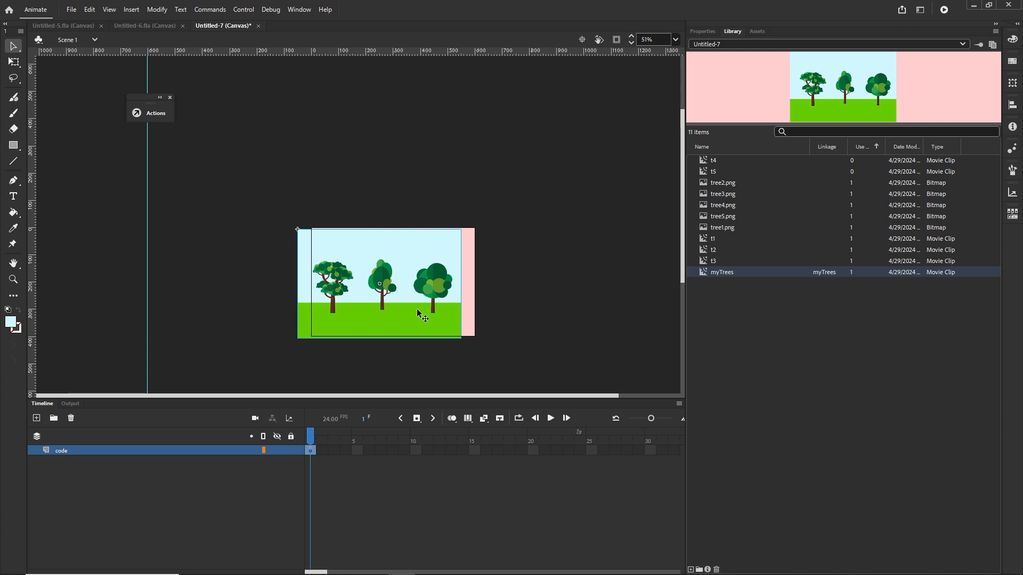
key(Up)
key(Up)
key(Up)
key(Up)
key(Up)
key(Up)
key(Up)
key(Up)
key(Up)
key(Up)
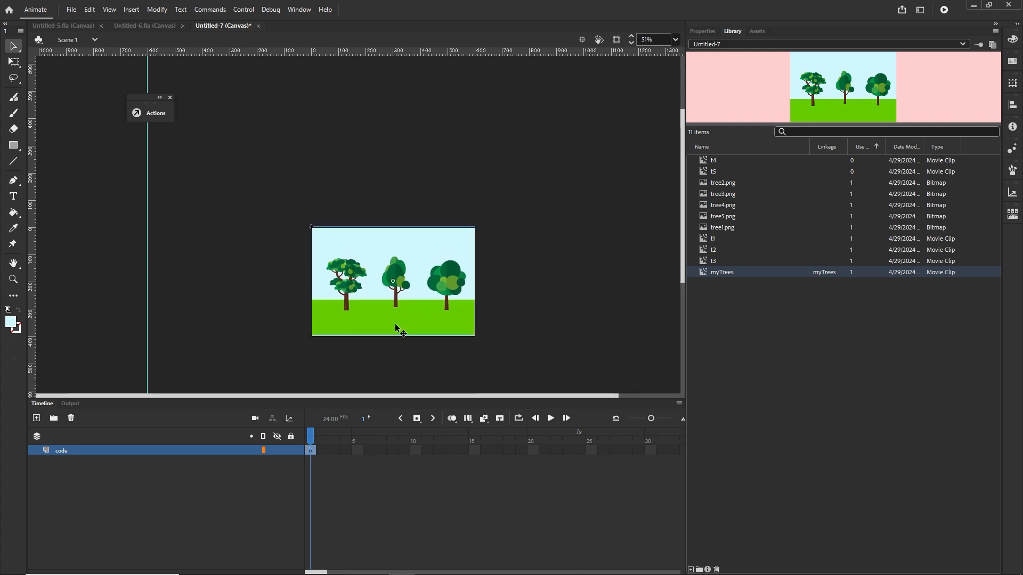
Step: Duplicate the instance to the right of the stage and nudge it flush against the first one
drag(395, 324, 560, 321)
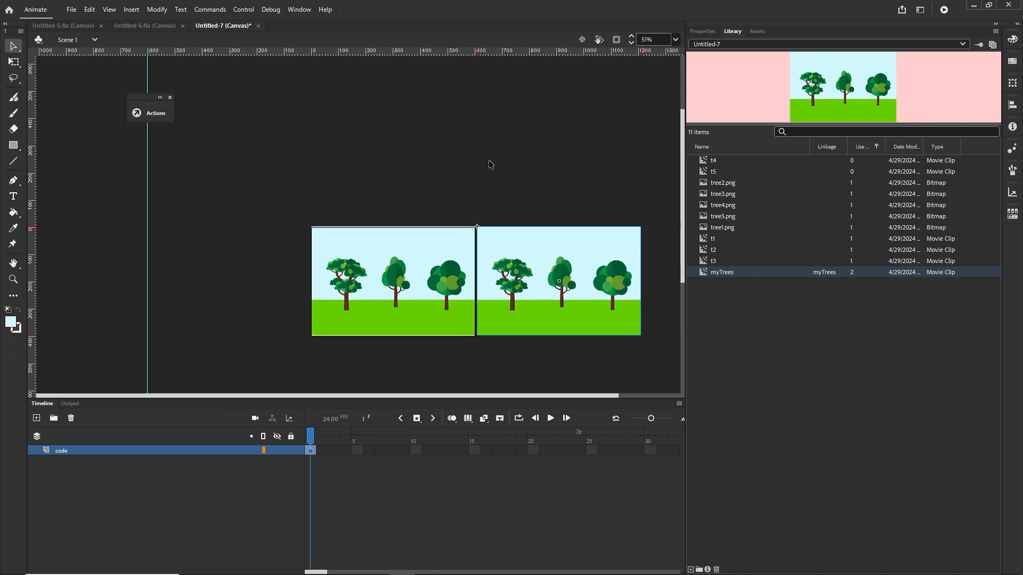
key(Left)
key(Left)
key(Left)
key(Left)
key(Left)
key(Left)
key(Left)
key(Left)
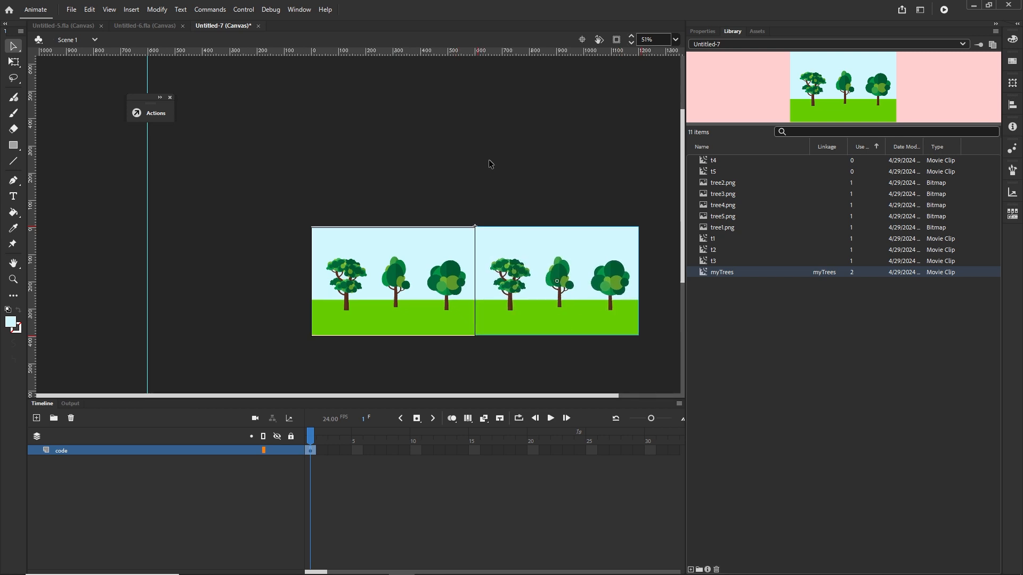
Step: Shift the left instance off the stage to the left, leaving the duplicate on the stage
shift+click(445, 316)
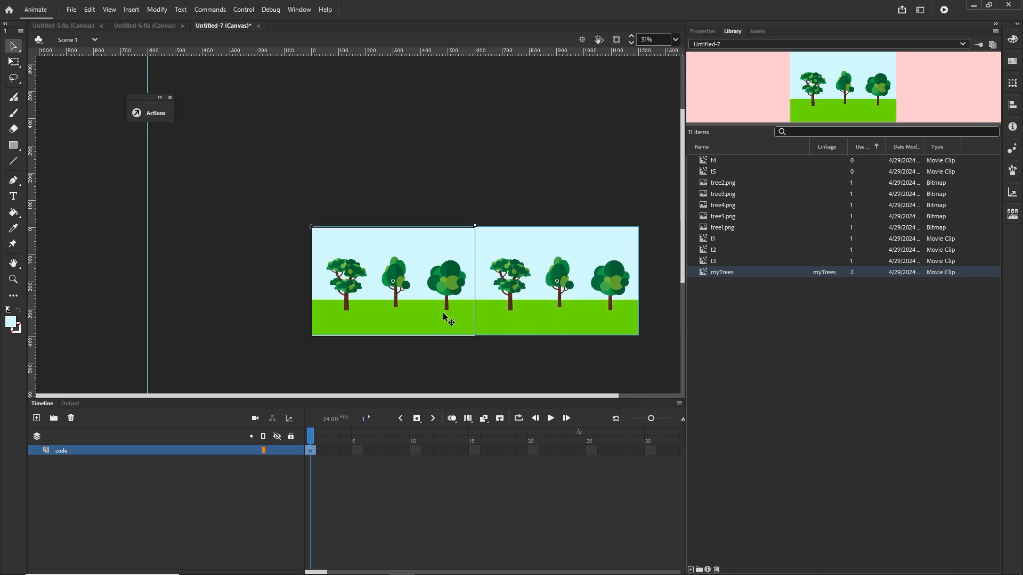
key(shift+Left)
key(shift+Left)
key(shift+Left)
key(shift+Left)
key(shift+Left)
key(shift+Left)
key(shift+Left)
key(shift+Left)
key(shift+Left)
key(shift+Left)
key(shift+Left)
key(shift+Left)
key(shift+Left)
key(shift+Left)
key(shift+Left)
key(shift+Left)
key(shift+Left)
key(shift+Left)
key(shift+Left)
key(shift+Left)
key(shift+Left)
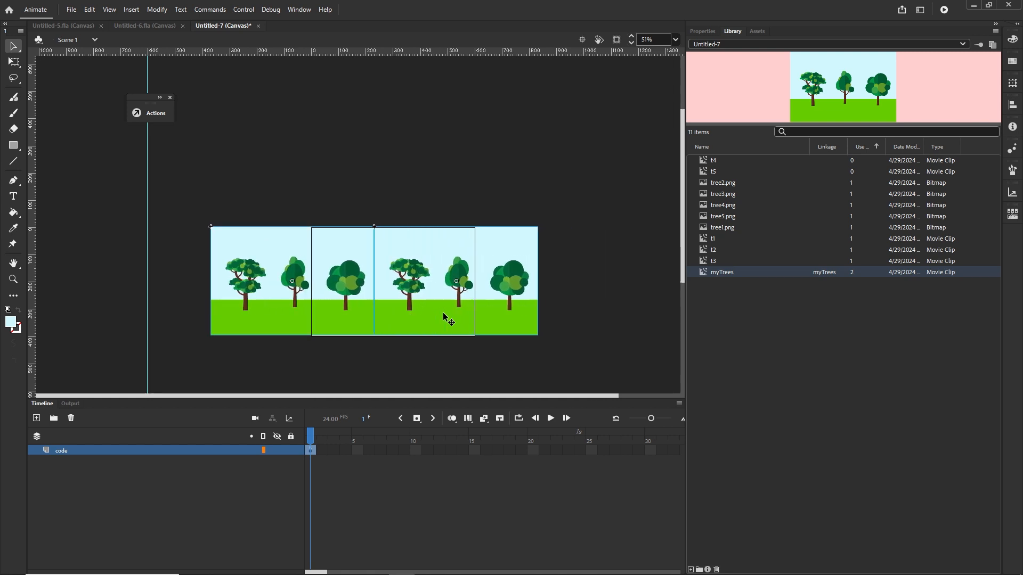
key(shift+Left)
key(shift+Left)
key(shift+Left)
key(shift+Left)
key(shift+Left)
key(shift+Left)
key(shift+Left)
key(shift+Left)
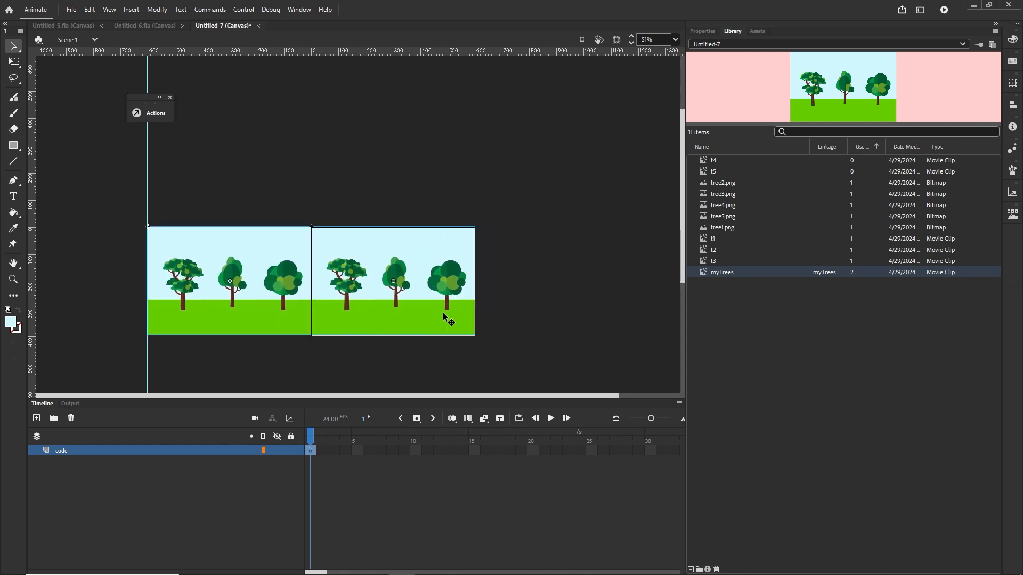
Step: Compare the first if block's condition and reset line in the Actions code with the two instances on stage
click(185, 169)
click(190, 263)
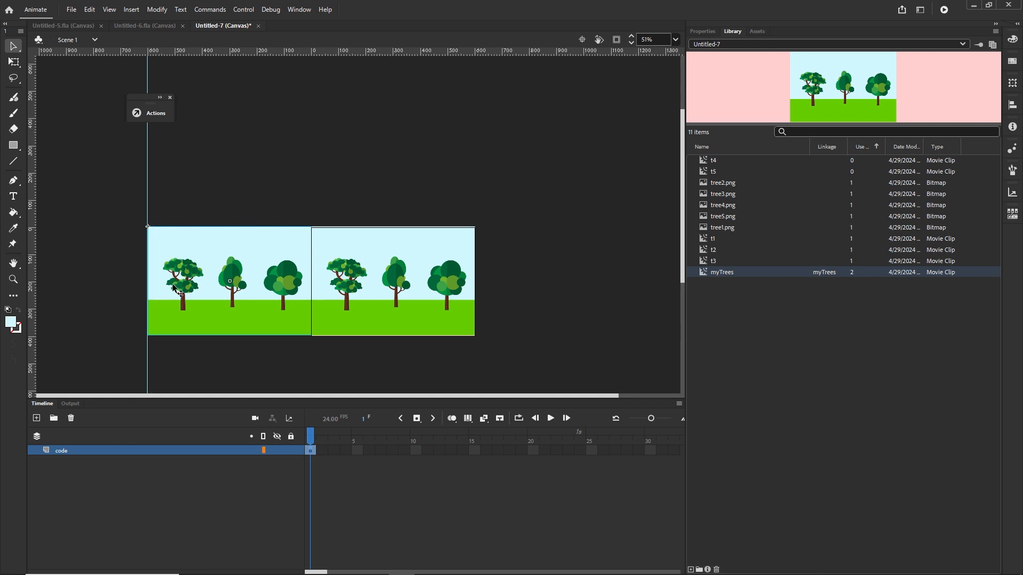
key(F9)
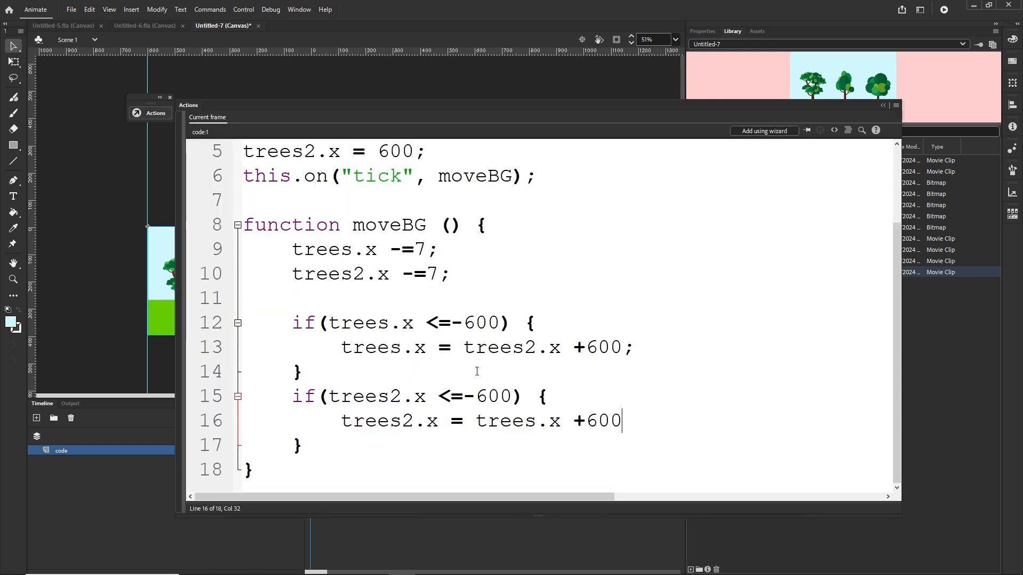
drag(501, 327, 464, 327)
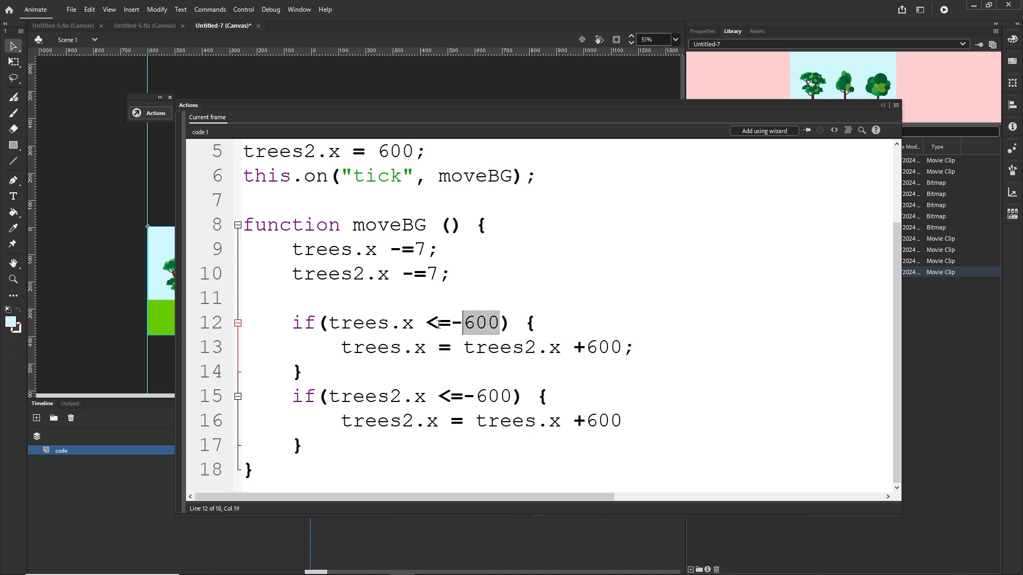
click(440, 323)
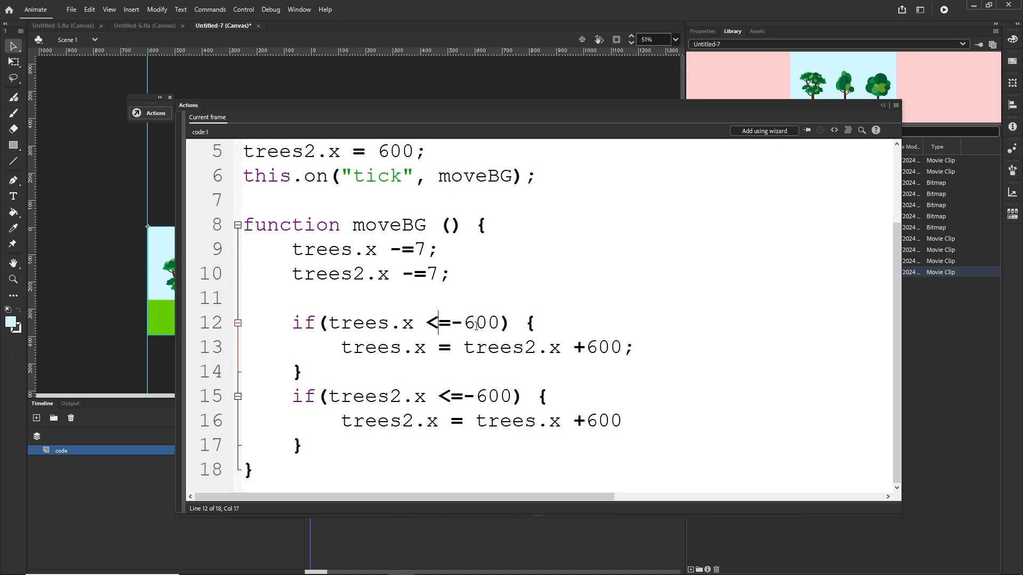
drag(426, 349, 340, 349)
drag(560, 348, 461, 353)
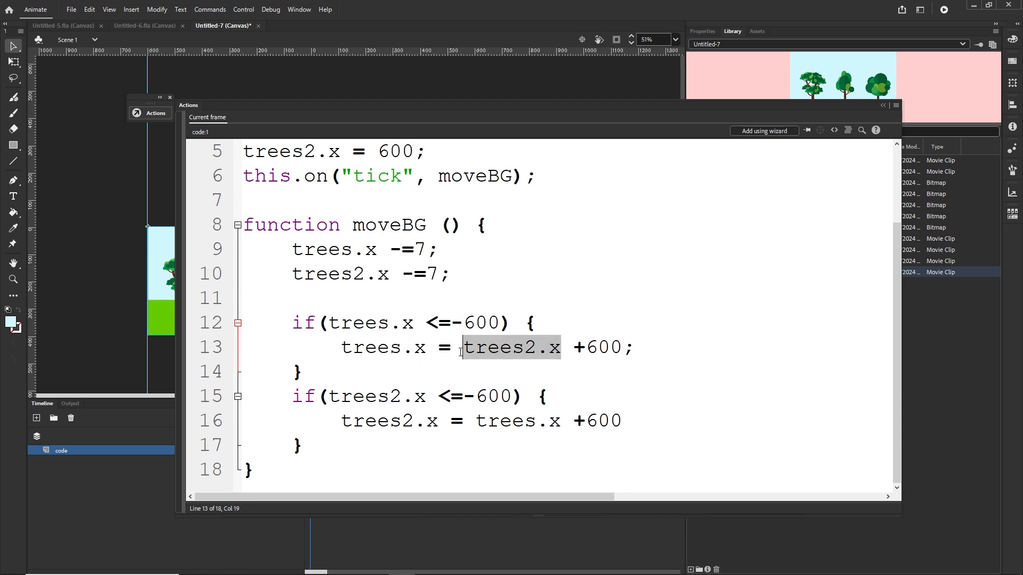
click(882, 106)
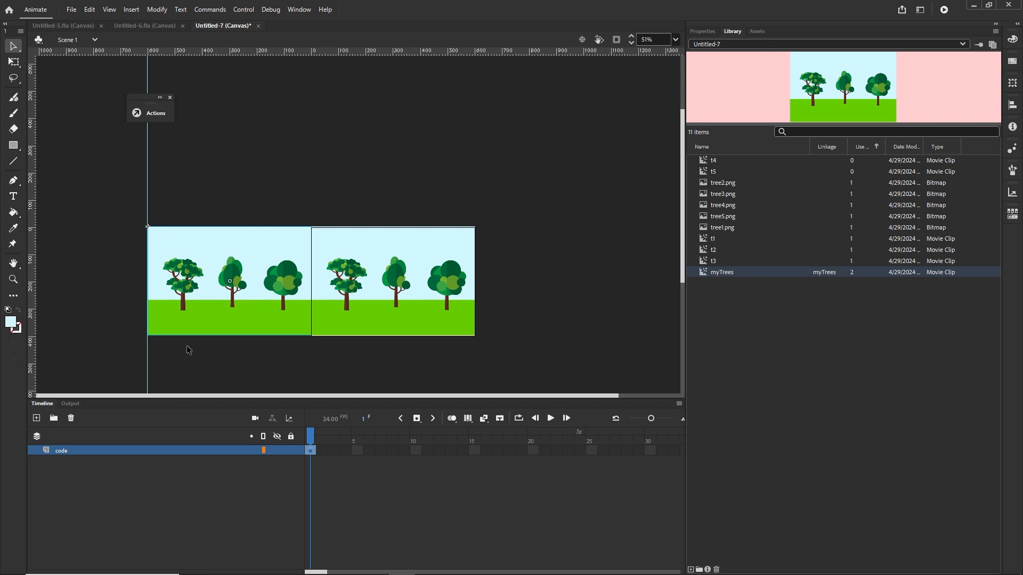
click(320, 249)
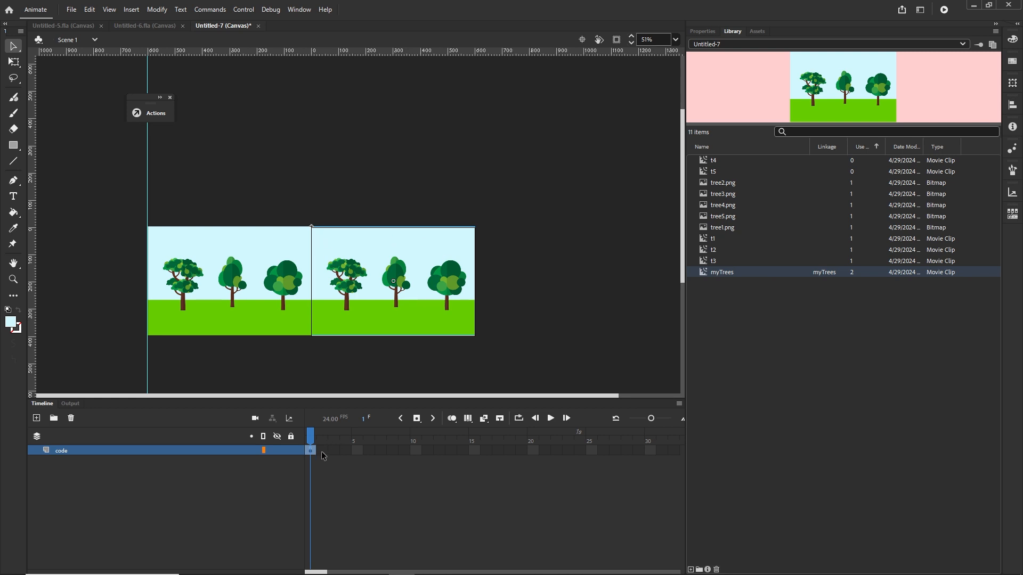
Step: Reopen the code, test the movie in the browser again and return to Animate
key(F9)
click(621, 348)
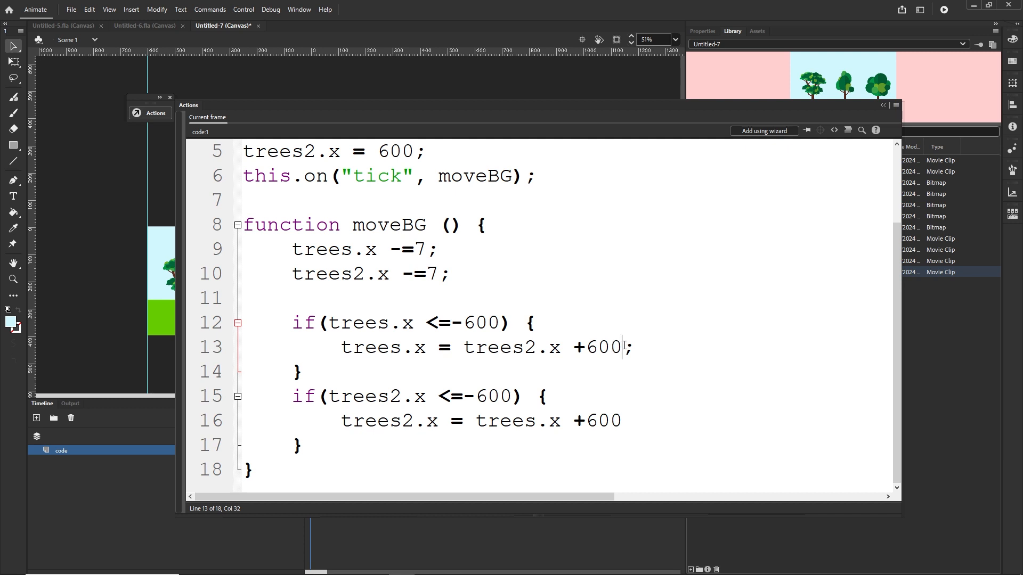
drag(623, 348, 487, 348)
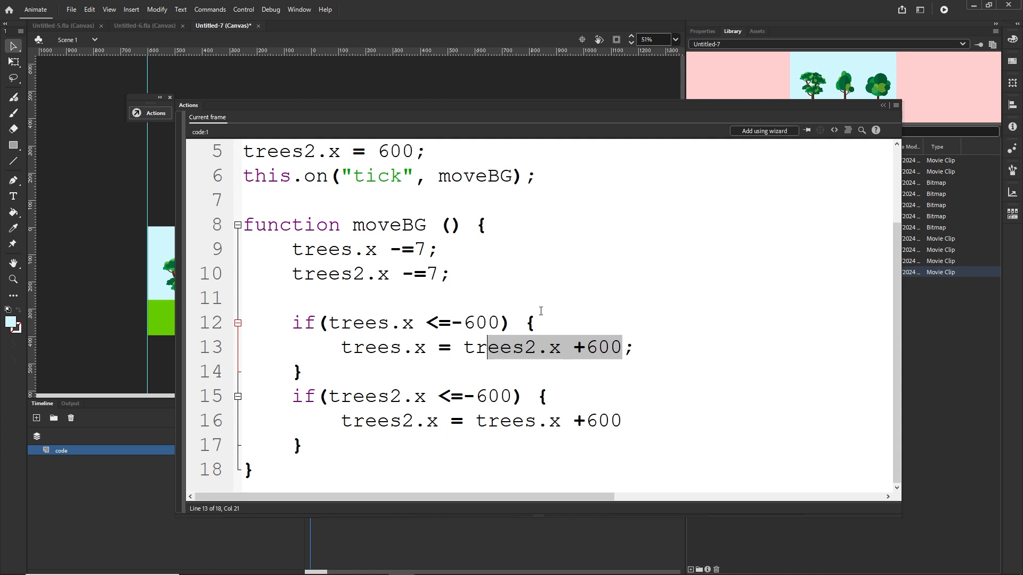
click(564, 349)
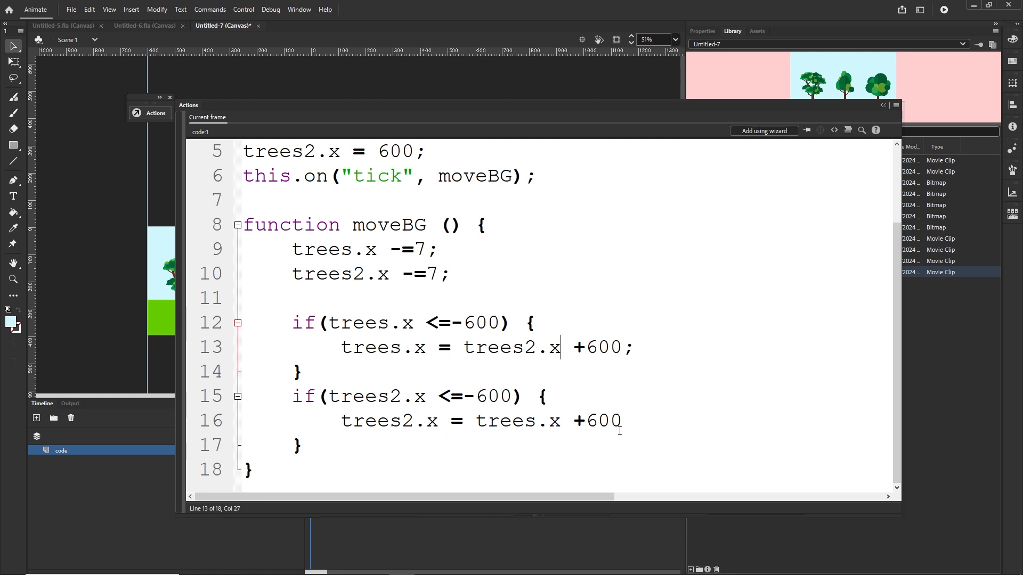
key(ctrl+Return)
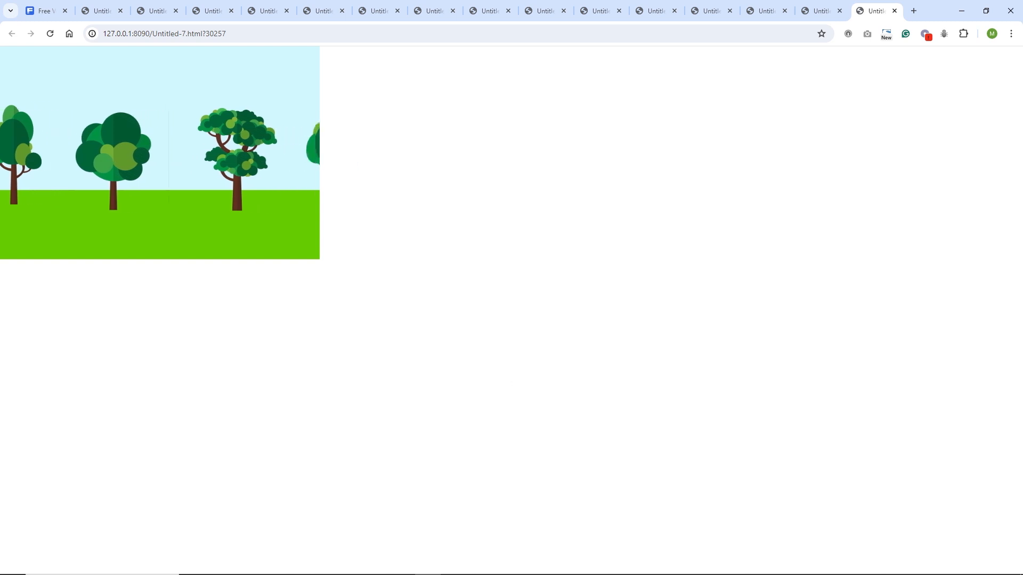
click(406, 566)
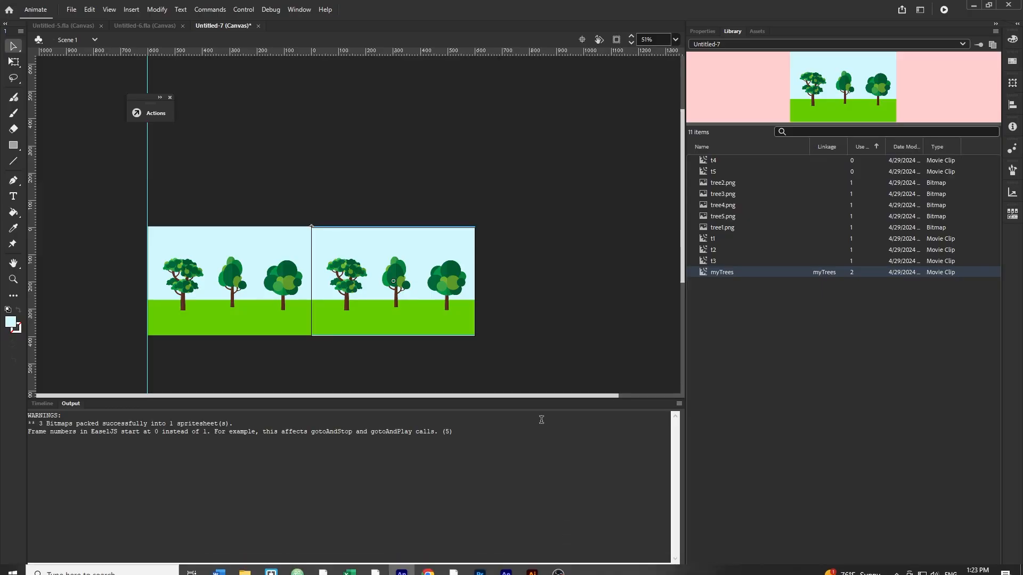
Step: Delete the duplicate instance and drag the remaining myTrees instance back onto the stage
key(Delete)
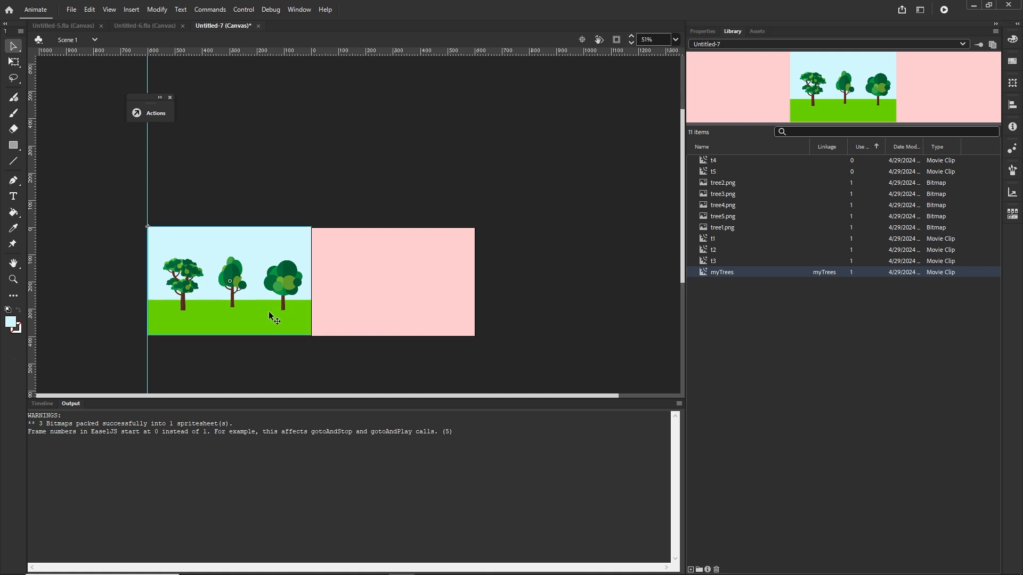
drag(277, 314, 451, 313)
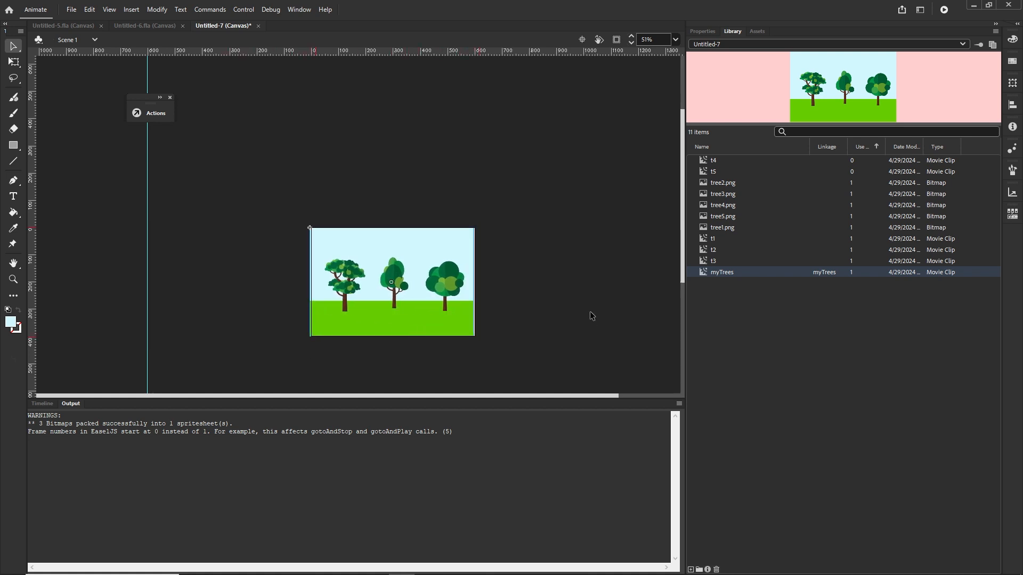
Step: Set the myTrees instance's position to X 0 and Y 0
scroll(589, 318, up, 2)
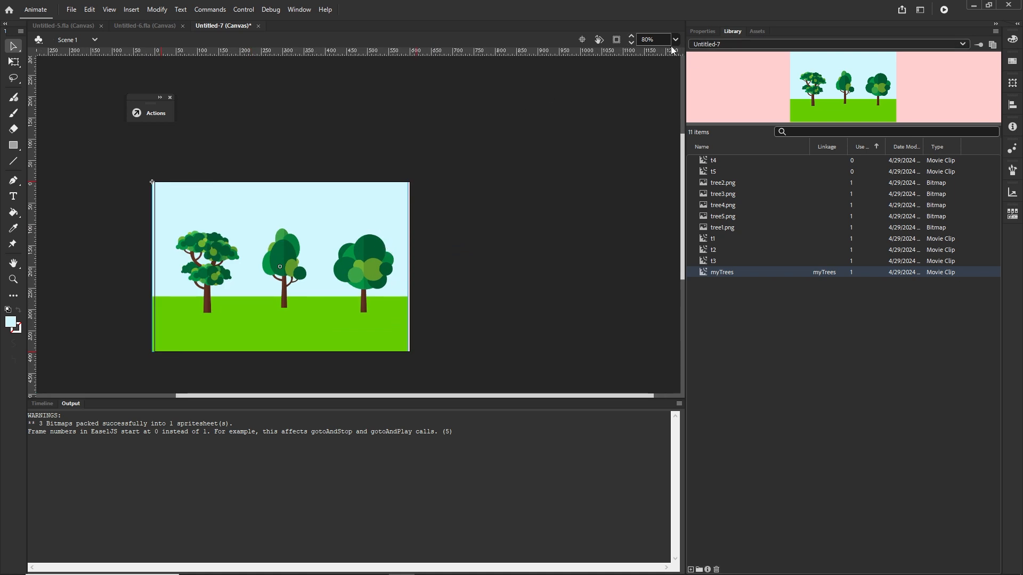
click(693, 29)
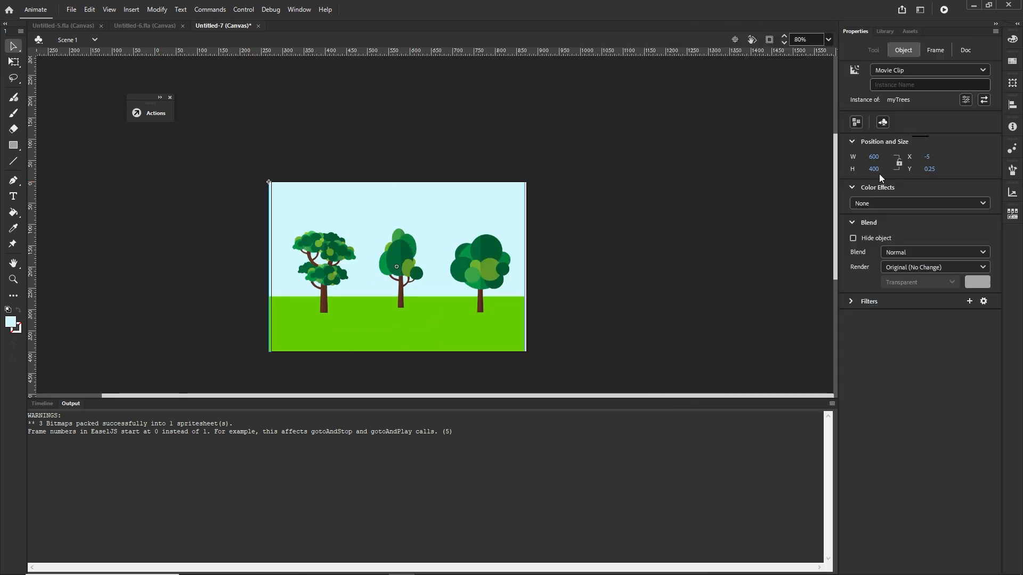
click(929, 157)
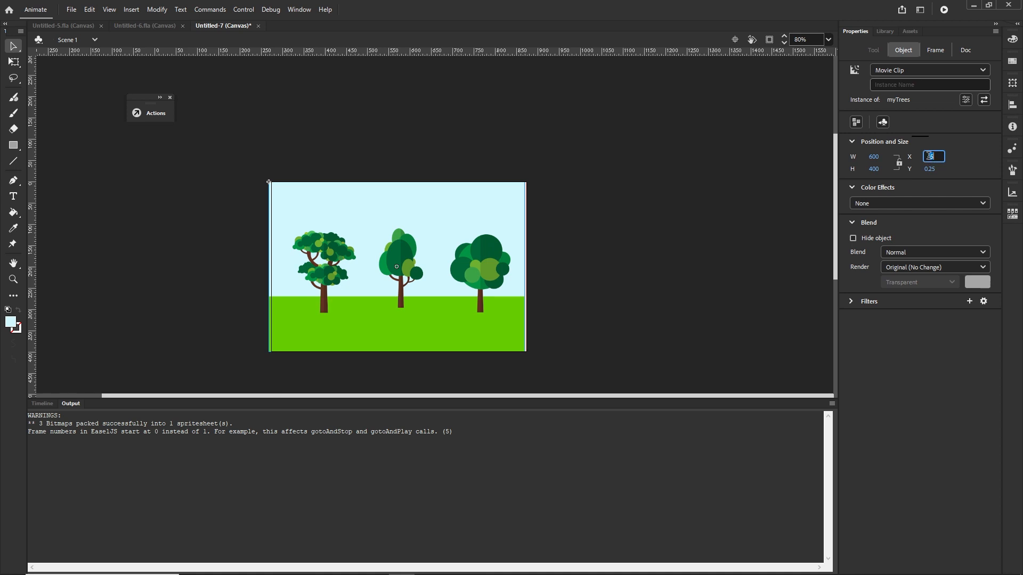
text(0)
key(Return)
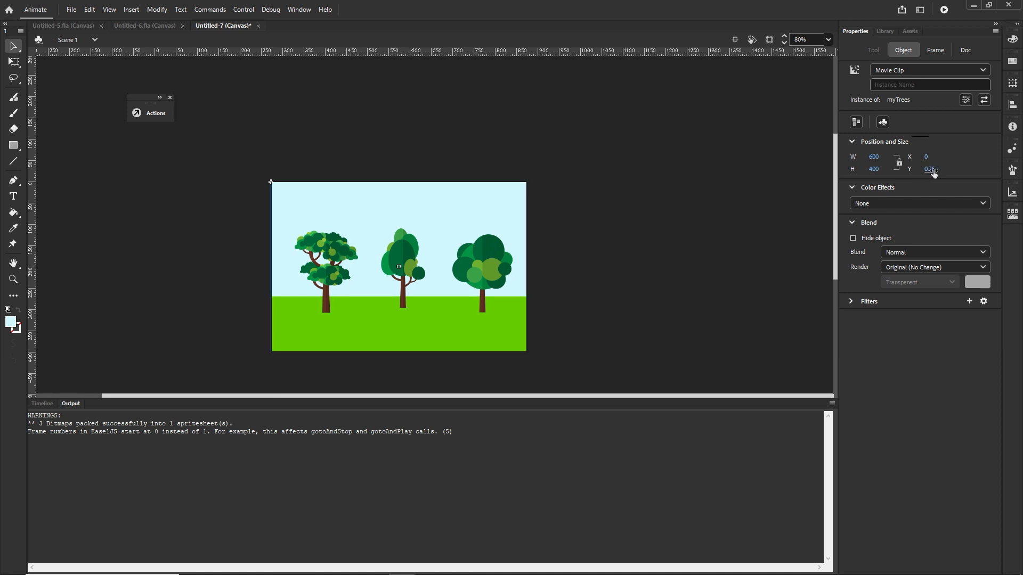
click(931, 169)
text(0)
key(Return)
Step: Inside the myTrees symbol, widen the sky shape to about 610 px with the Free Transform tool
click(586, 221)
double_click(454, 209)
scroll(612, 238, up, 2)
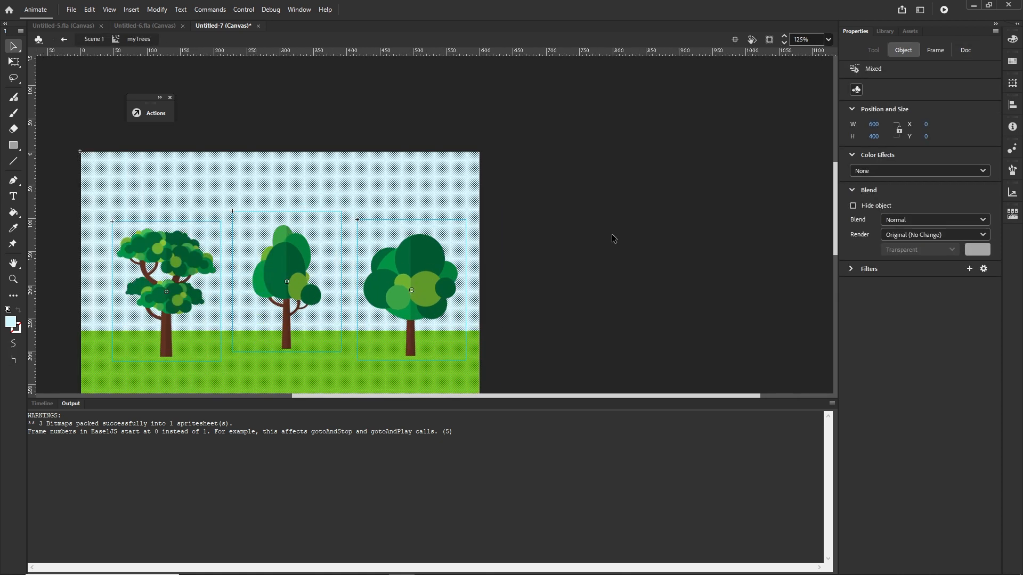
scroll(610, 237, down, 1)
click(569, 205)
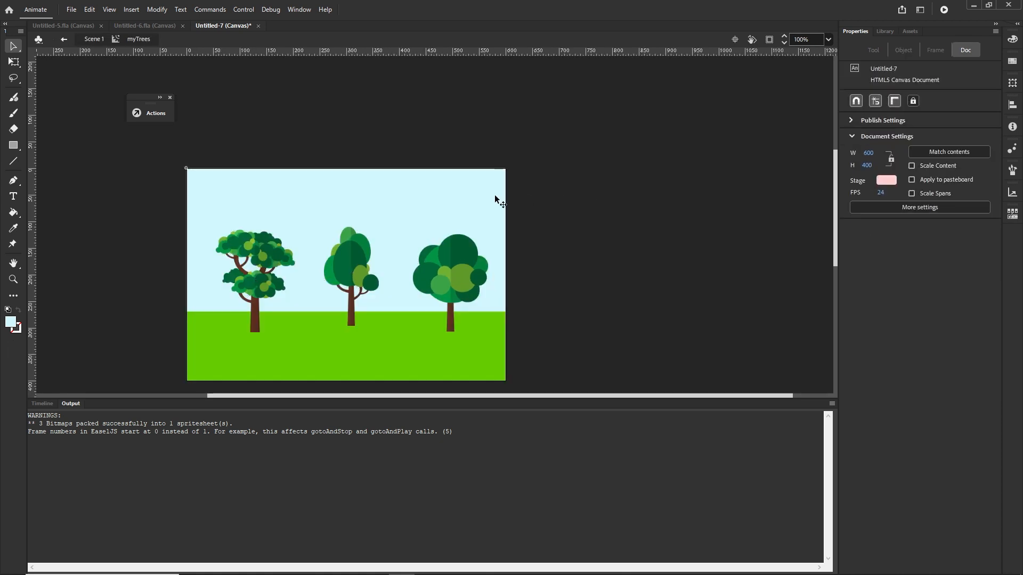
click(473, 203)
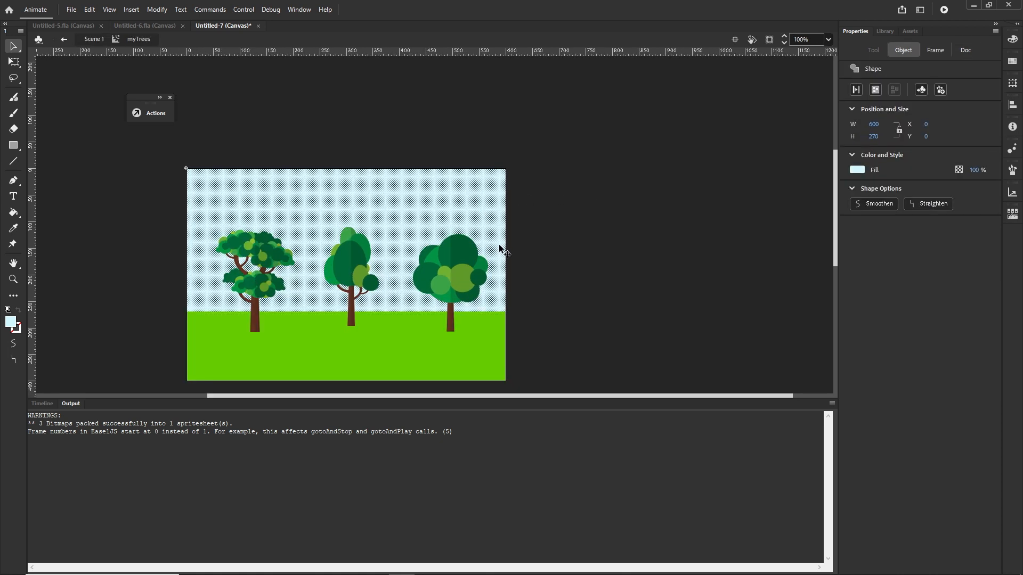
key(q)
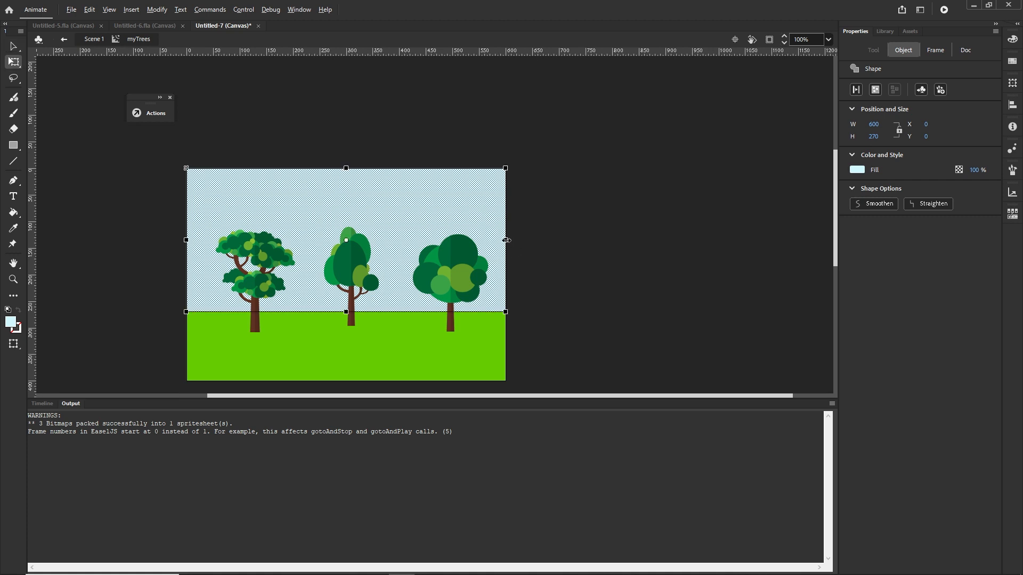
drag(507, 241, 510, 241)
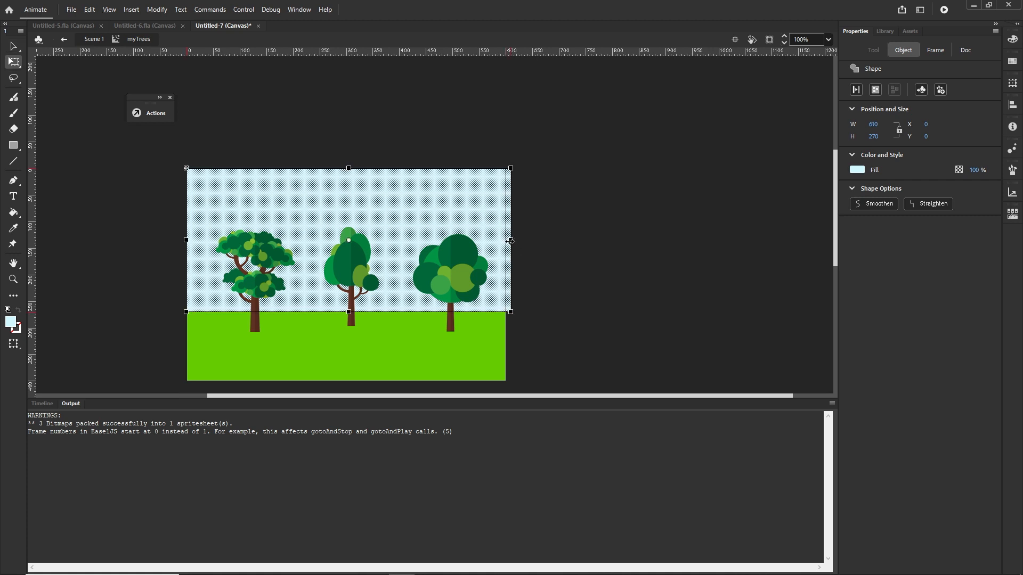
Step: Inside the myTrees symbol, widen the green ground shape to about 610 px with the Free Transform tool
click(567, 280)
click(467, 348)
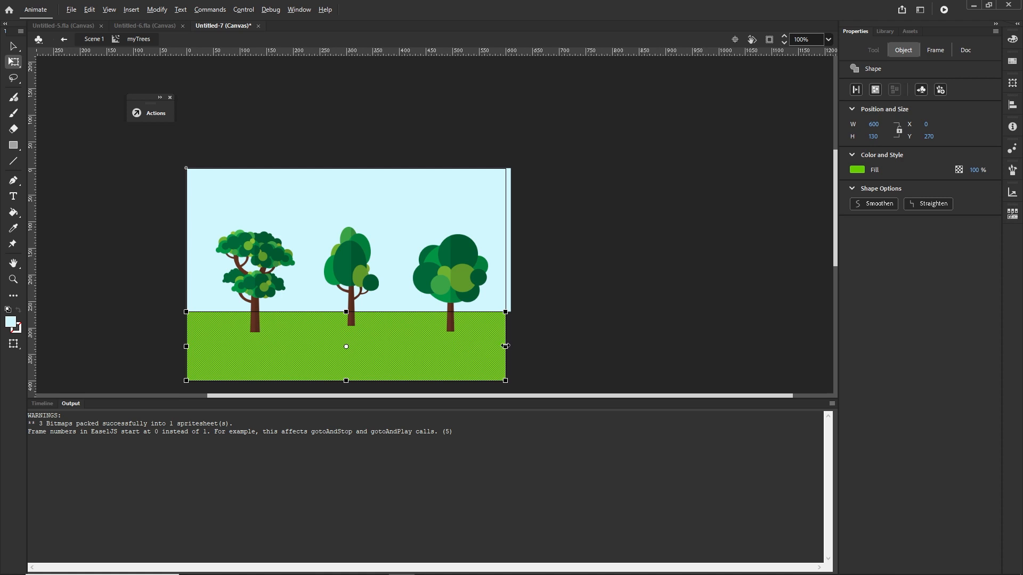
drag(506, 346, 511, 346)
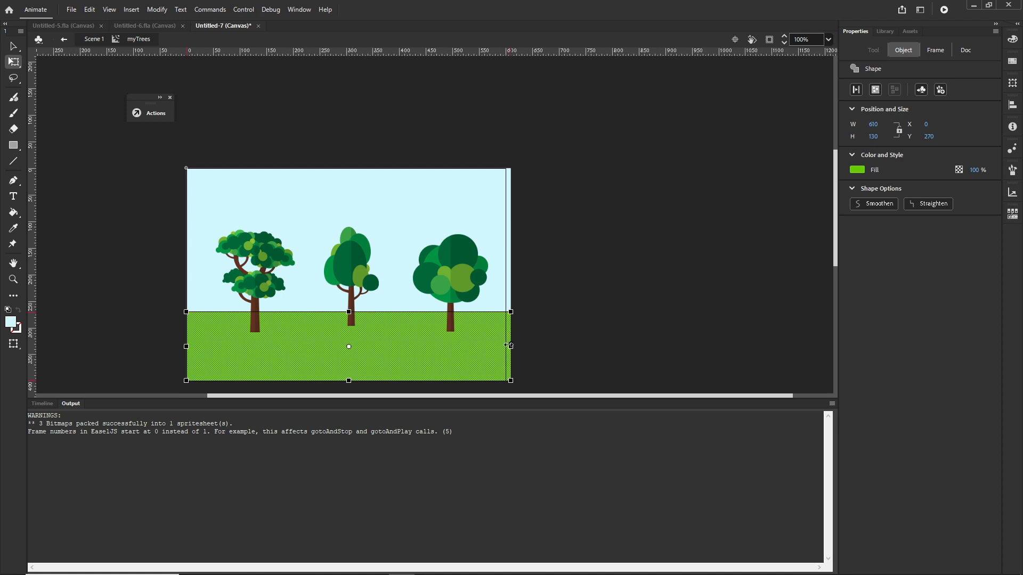
Step: Return to the main scene, test the movie in the browser and come back to Animate
click(593, 296)
click(94, 39)
click(625, 243)
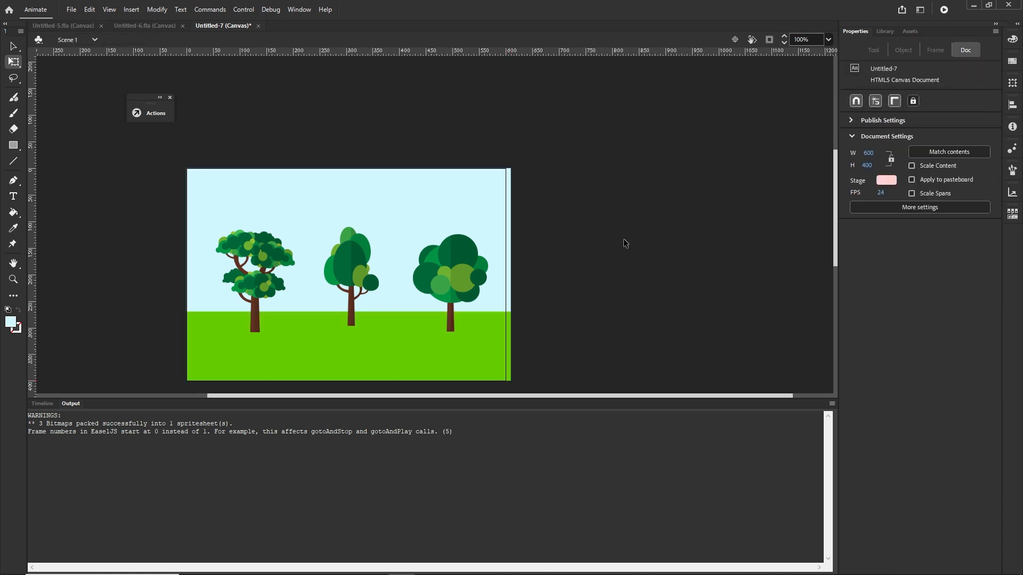
key(ctrl+Return)
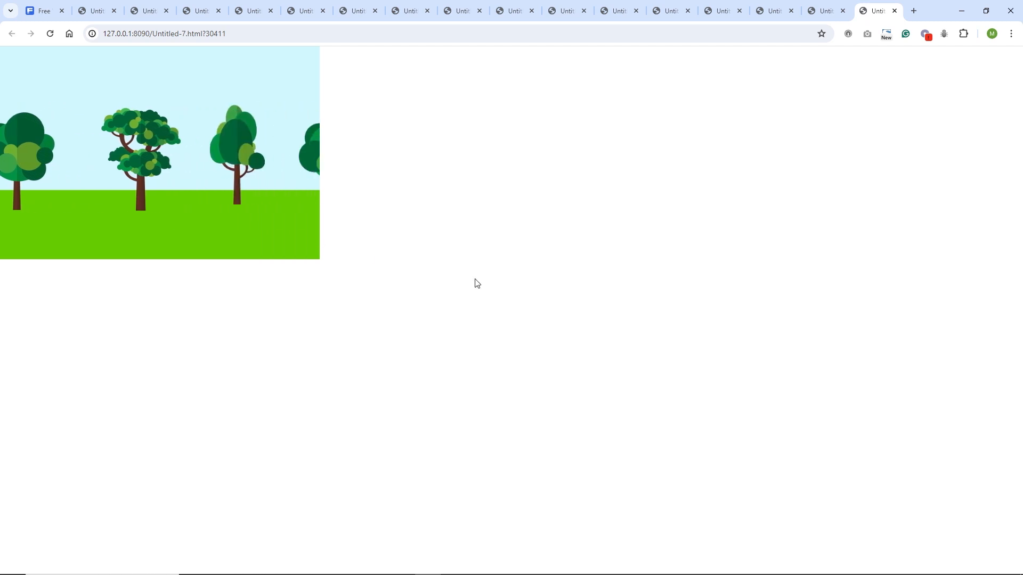
click(399, 565)
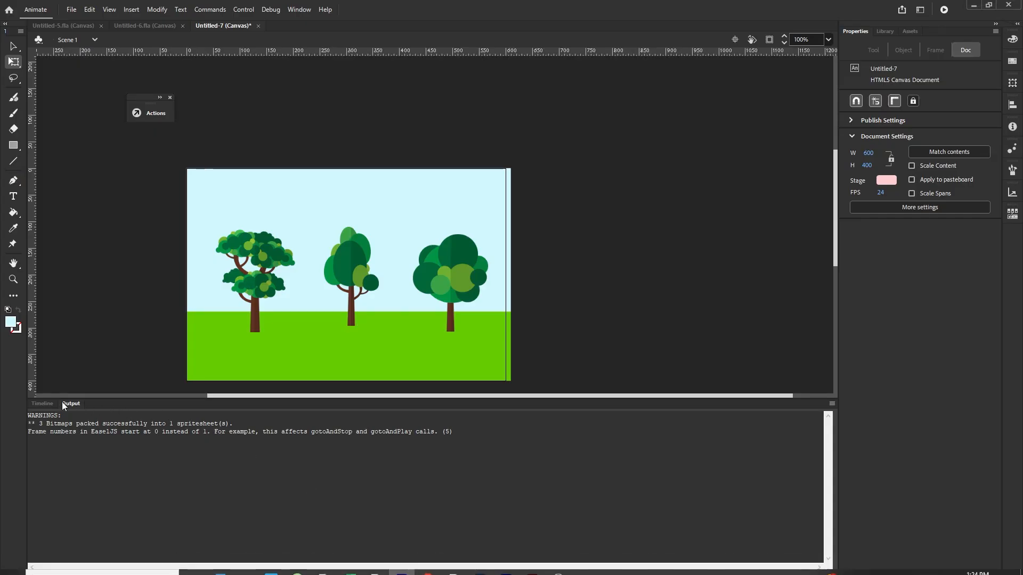
Step: Show the timeline, close the Actions panel and create a new 600 × 400 px HTML5 Canvas document
click(42, 403)
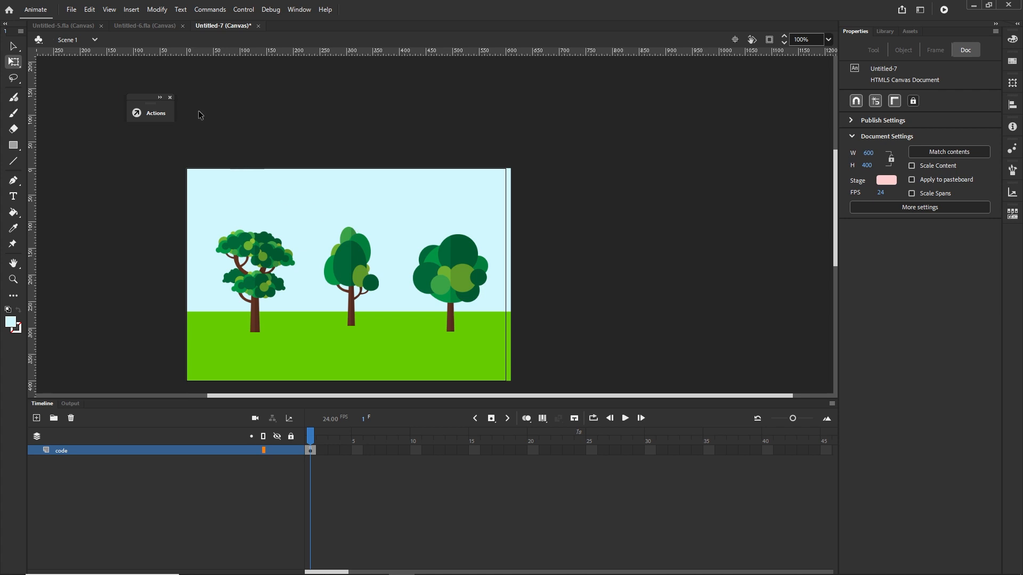
click(170, 98)
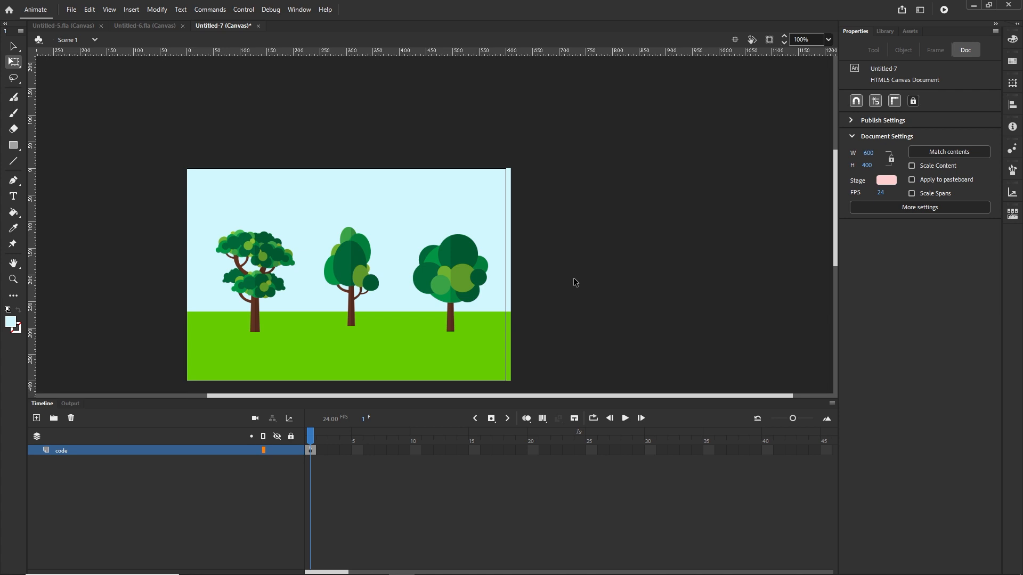
key(ctrl+Return)
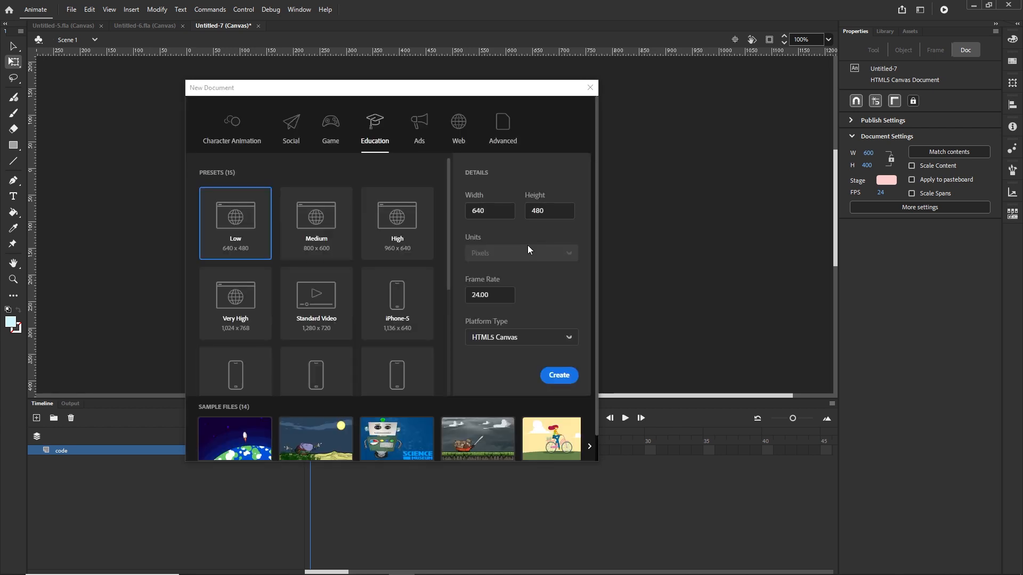
double_click(503, 213)
key(Tab)
click(559, 375)
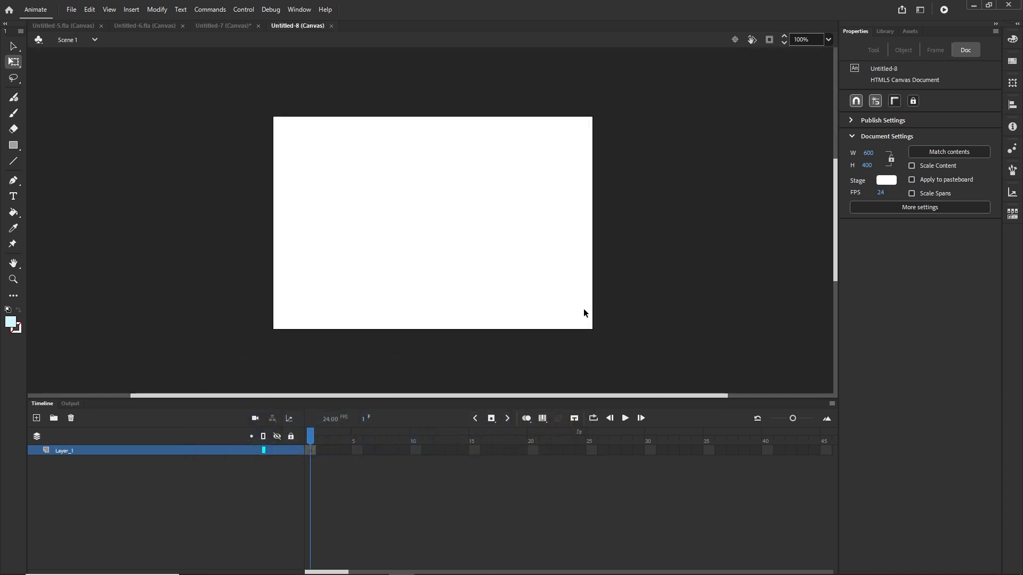
Step: Draw a #66CC00 green rectangle along the stage bottom, about 1030 × 120 px, extending past the right edge
click(14, 145)
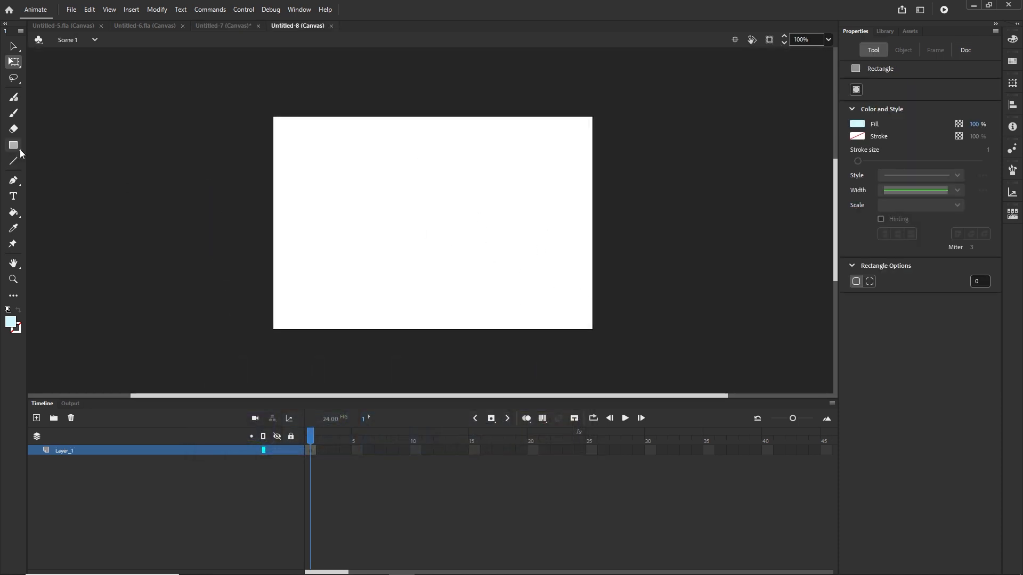
click(857, 125)
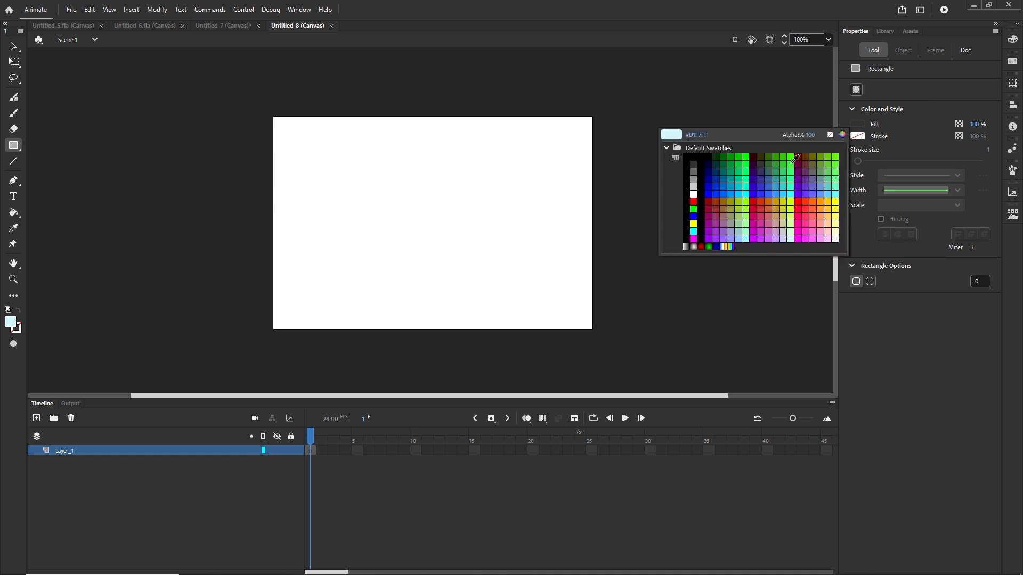
click(830, 155)
drag(276, 266, 826, 329)
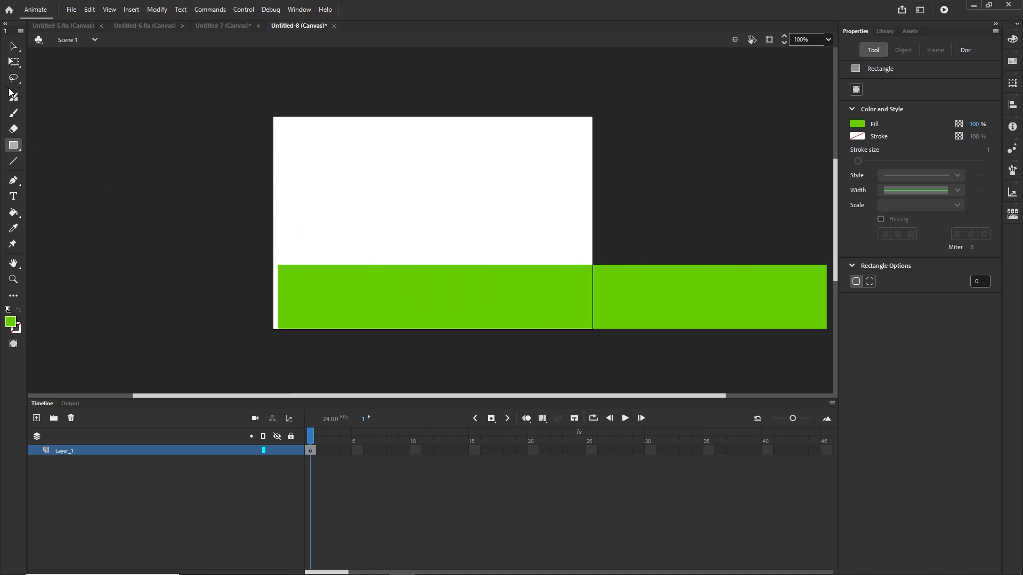
Step: Set the green ground rectangle's width to 1200 and its X position to 0
key(v)
click(490, 298)
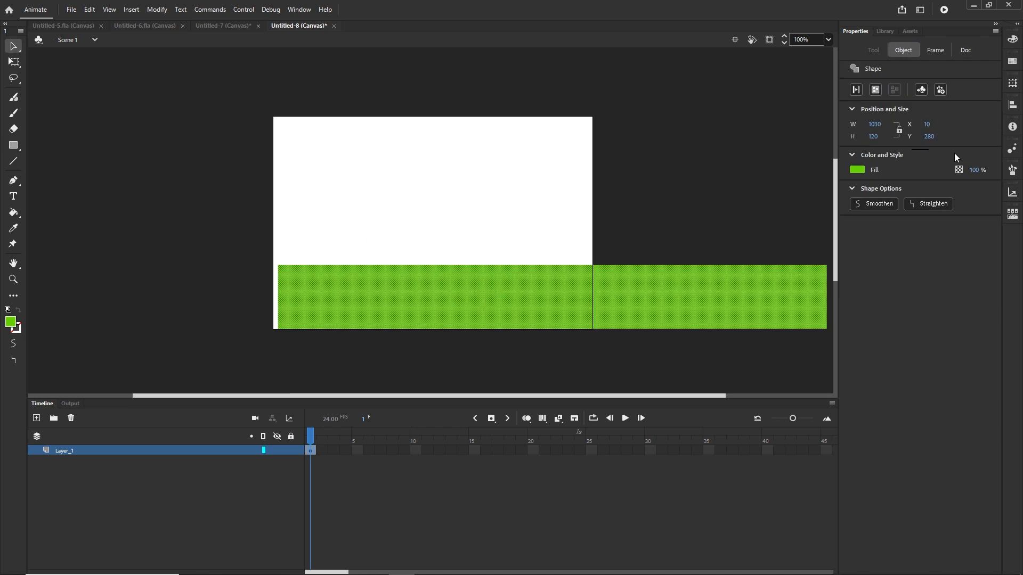
click(875, 124)
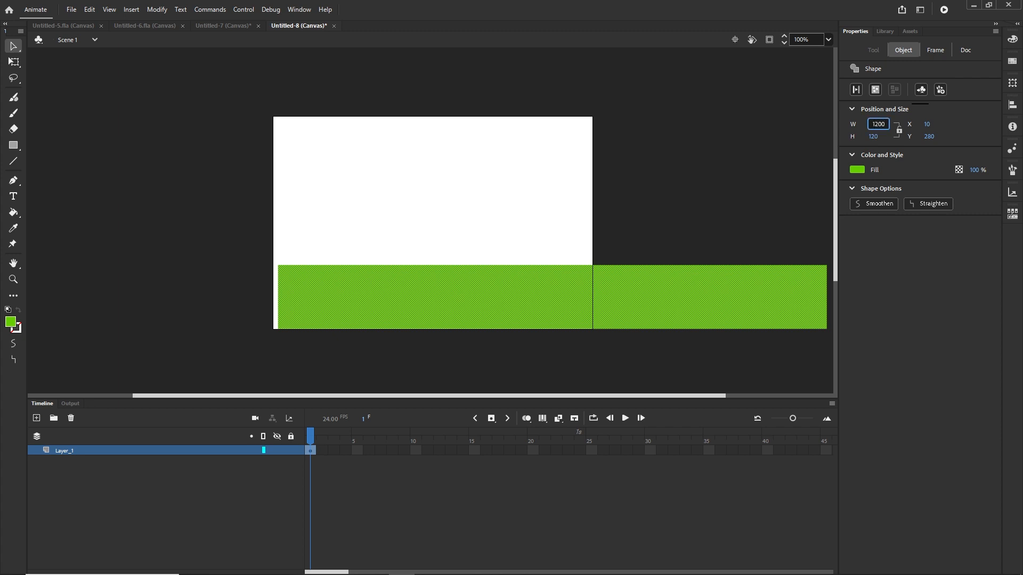
key(Return)
click(928, 124)
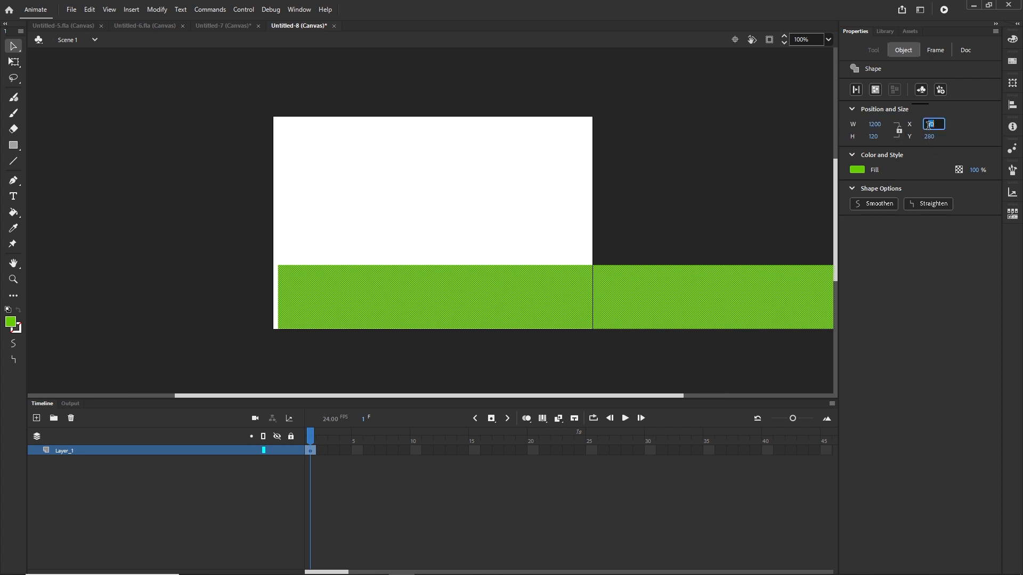
text(0)
key(Return)
Step: Add a new layer above the ground layer
click(755, 187)
scroll(614, 237, down, 2)
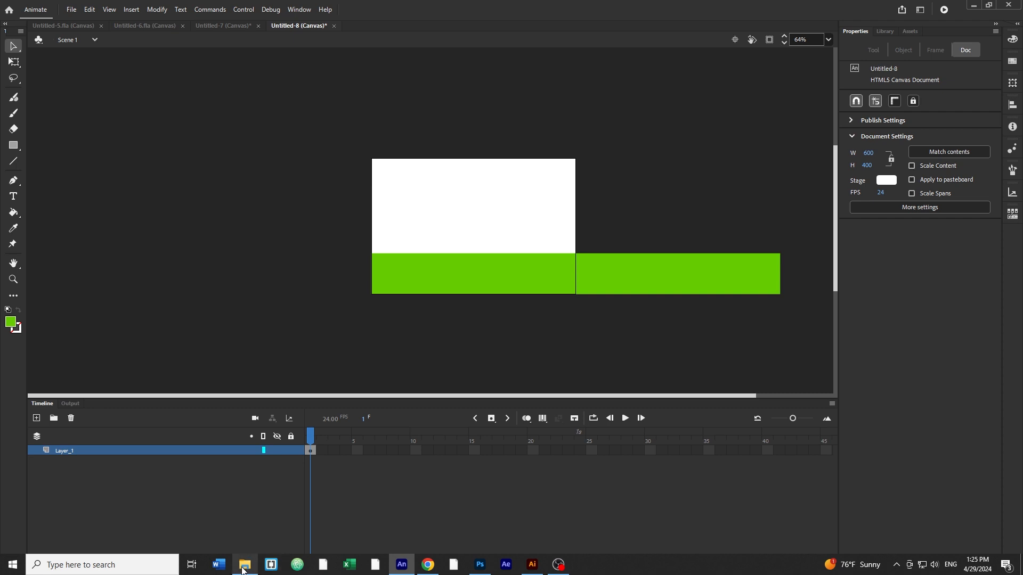
click(245, 568)
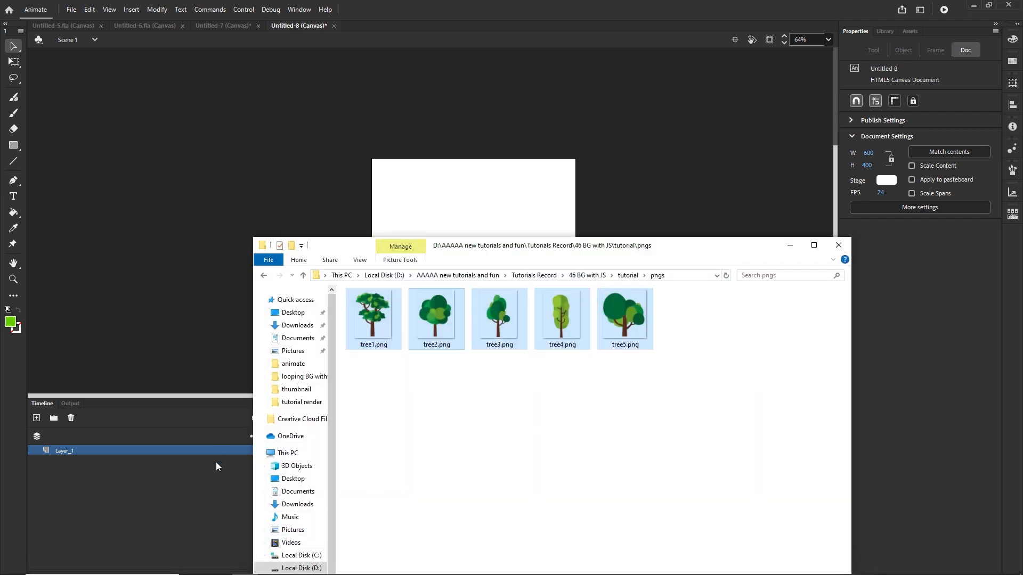
click(227, 489)
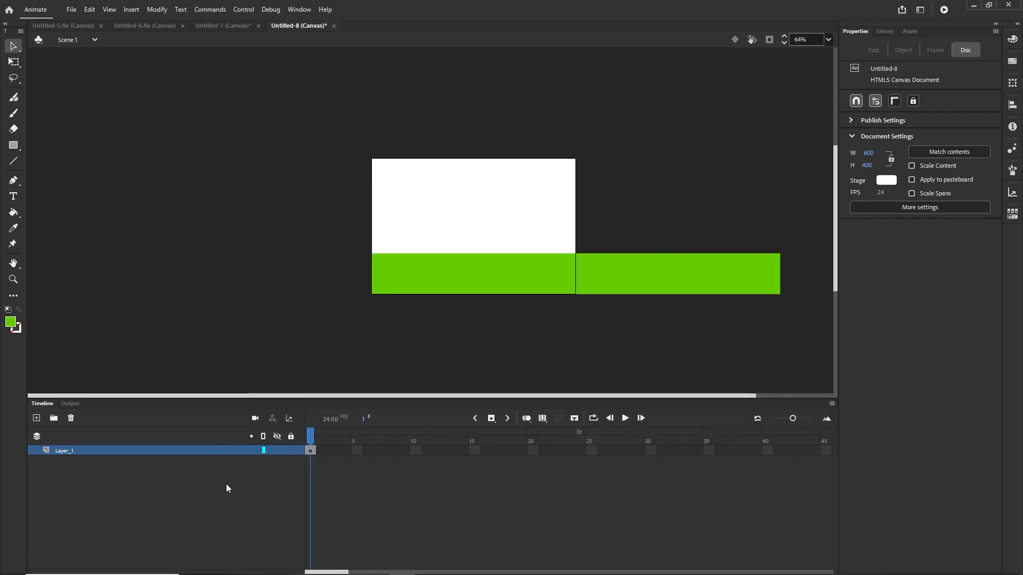
click(37, 417)
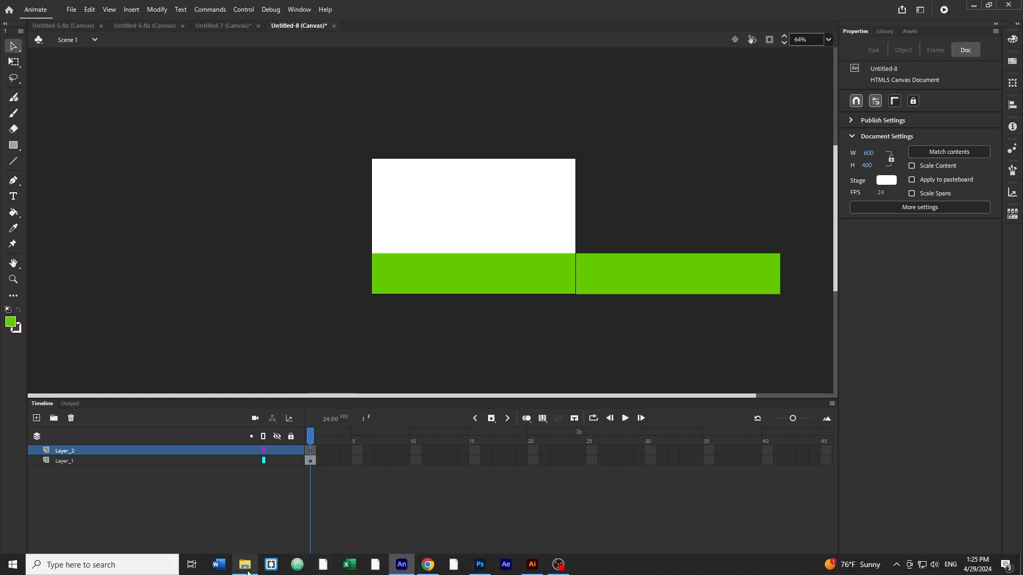
Step: Drag the tree PNG files from the pngs folder onto the stage on the new layer
click(245, 565)
drag(564, 326, 535, 209)
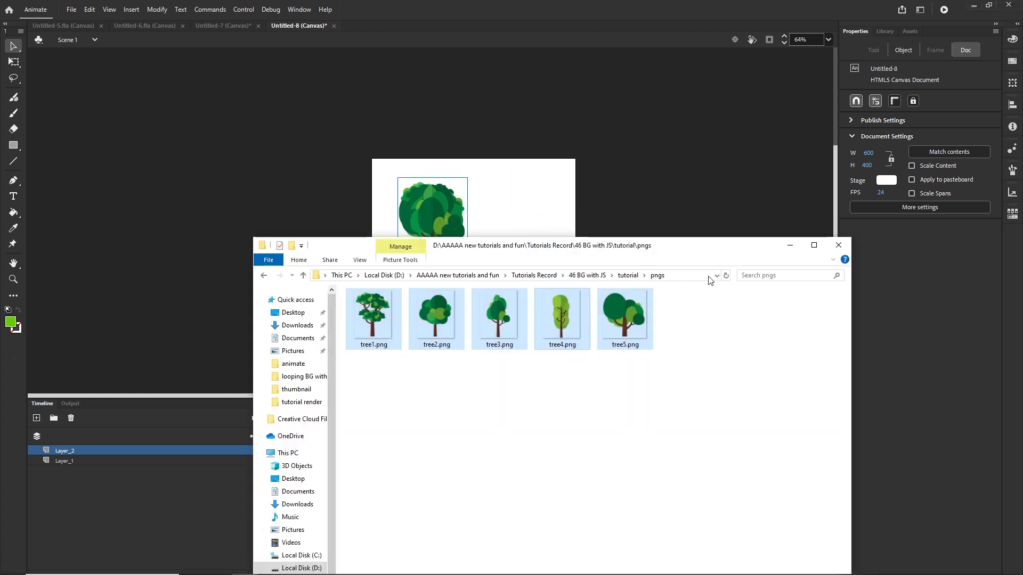
click(790, 245)
Step: Delete two of the imported tree images, keeping three
drag(436, 210, 547, 190)
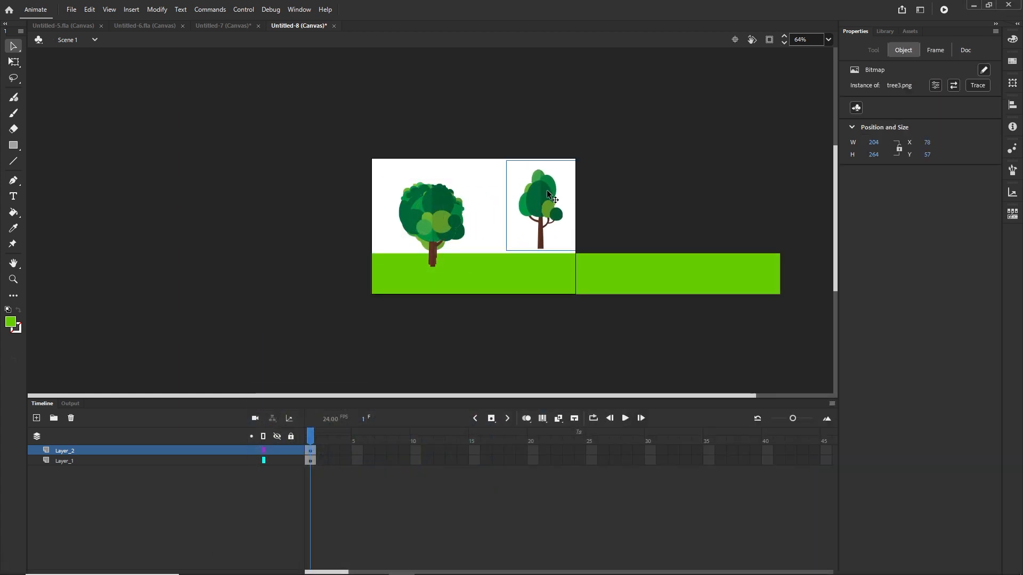
key(Delete)
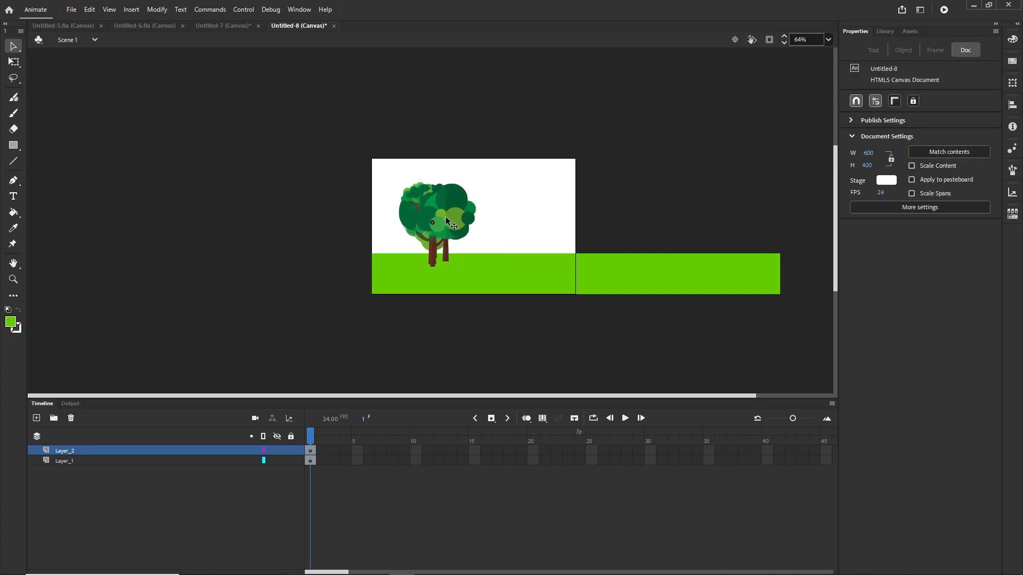
drag(445, 217, 532, 207)
key(Delete)
Step: Spread the three remaining trees out across and beyond the stage's left edge
drag(442, 213, 562, 200)
drag(427, 214, 333, 190)
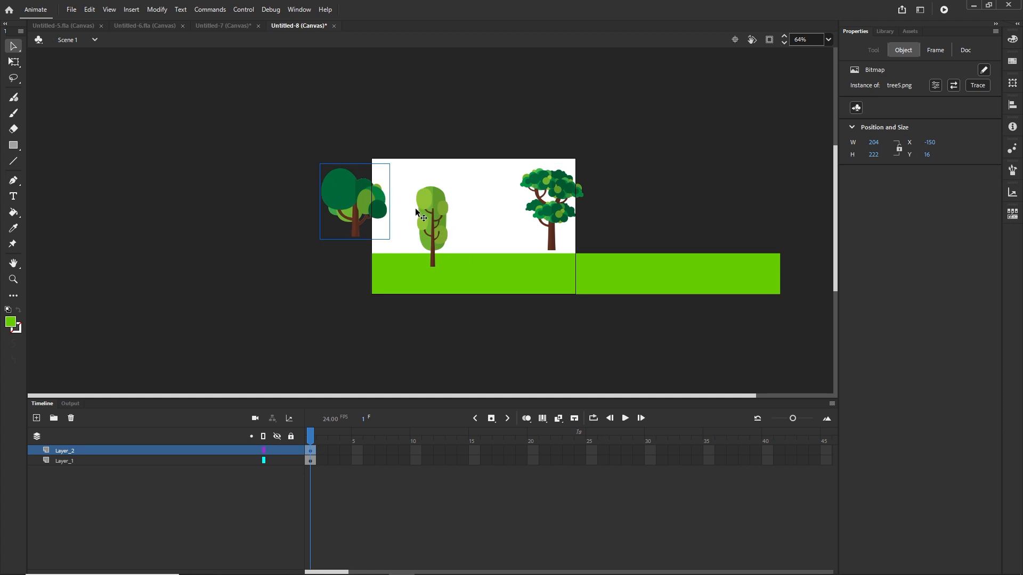
click(450, 205)
click(503, 202)
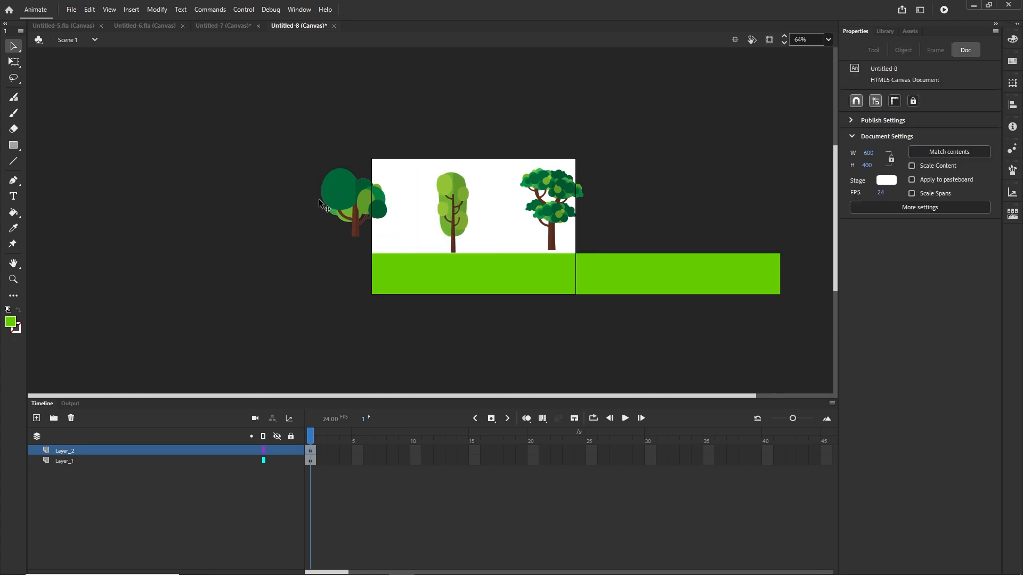
Step: Convert each of the three tree images into its own movie clip symbol
click(347, 199)
key(F9)
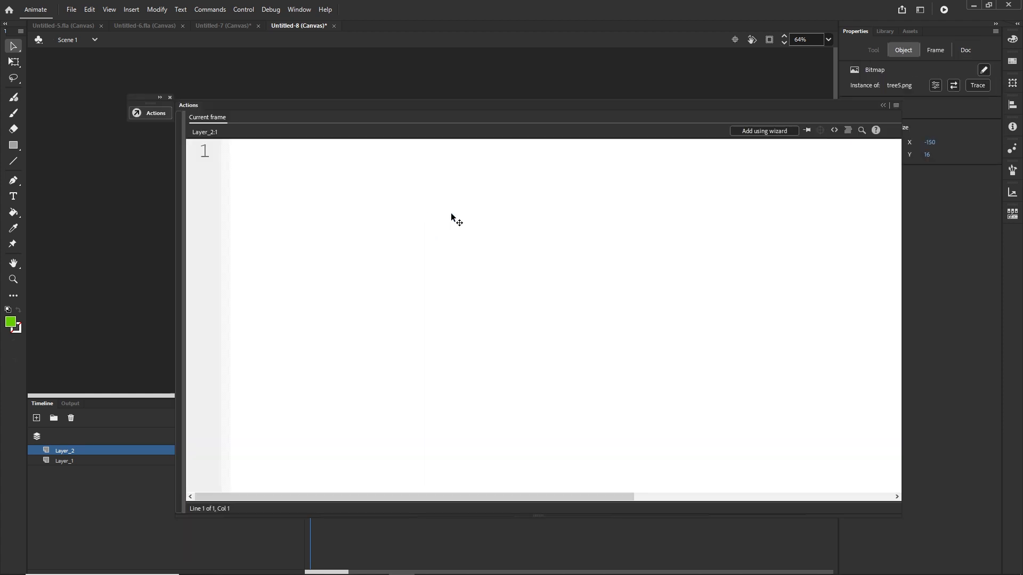
click(883, 106)
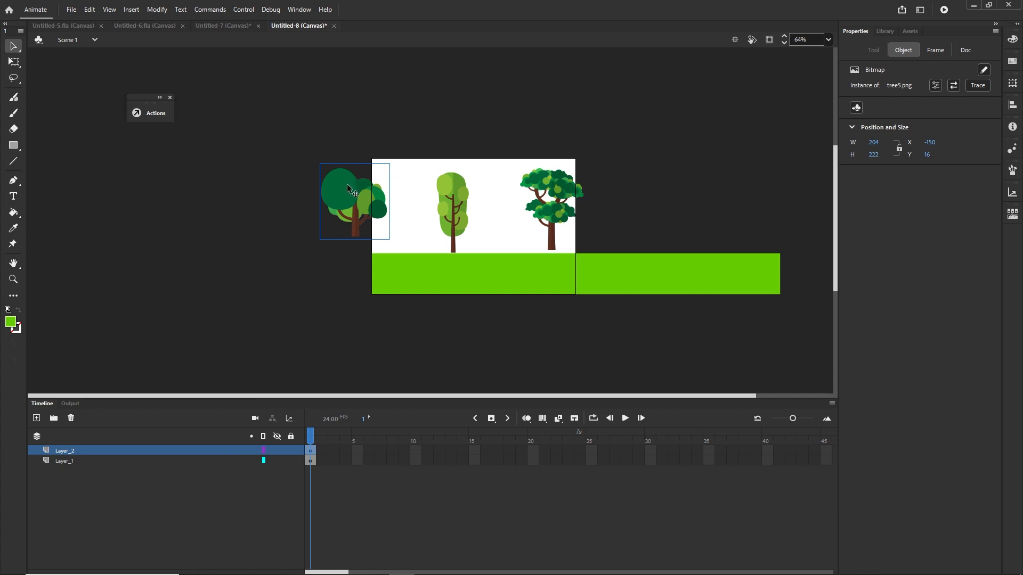
key(F8)
click(744, 251)
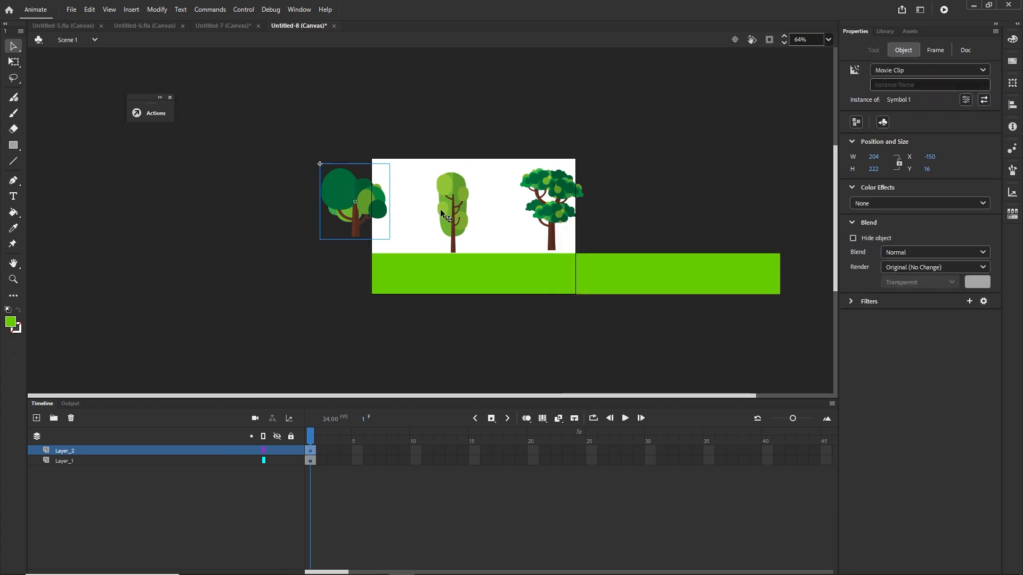
click(452, 213)
key(F8)
click(748, 249)
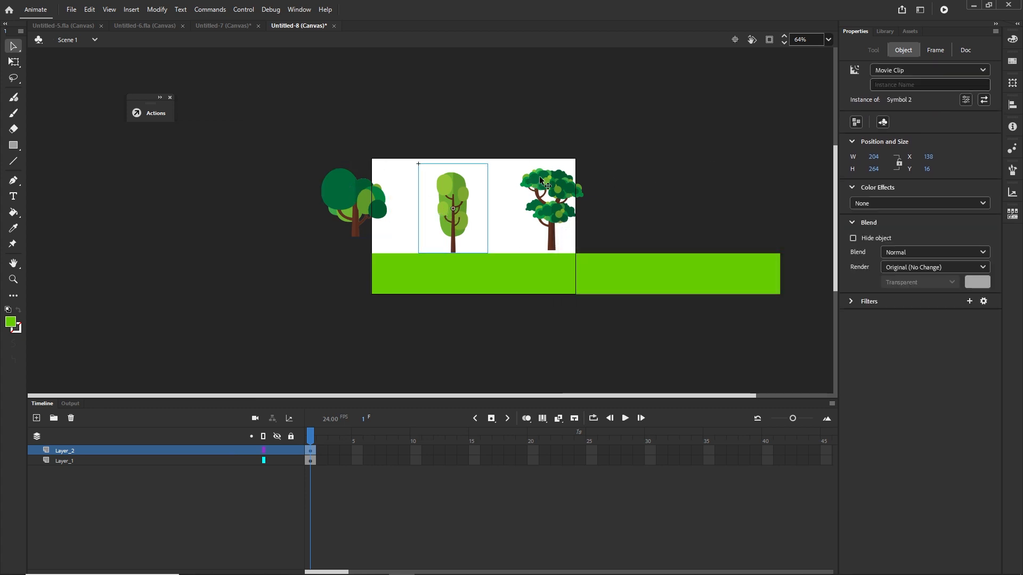
click(584, 209)
key(F8)
click(763, 251)
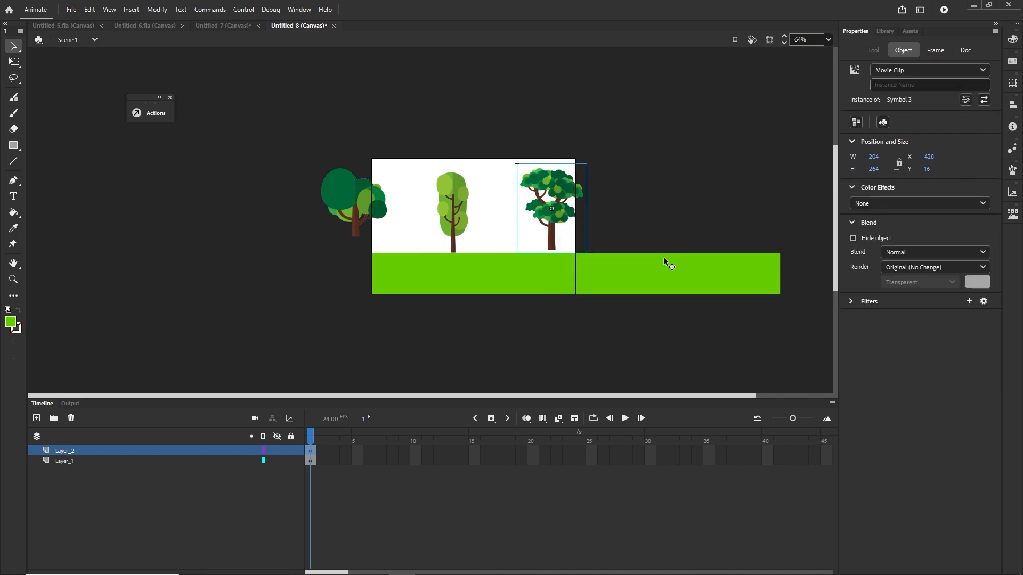
Step: Move the trees onto the stage and scale all three together to about 86% in the Transform panel
drag(380, 205, 499, 213)
click(555, 212)
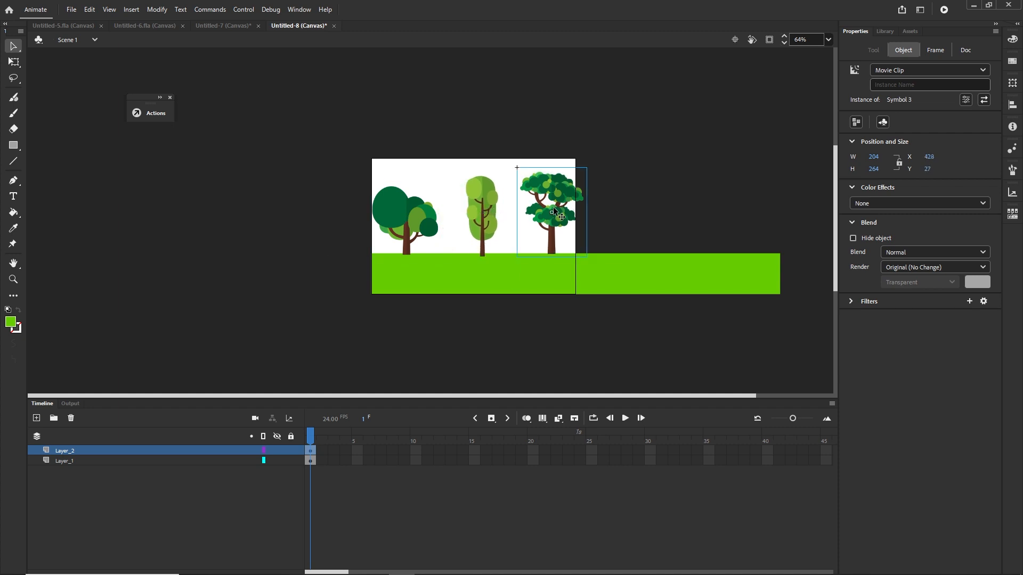
shift+click(484, 214)
shift+click(417, 215)
click(1012, 83)
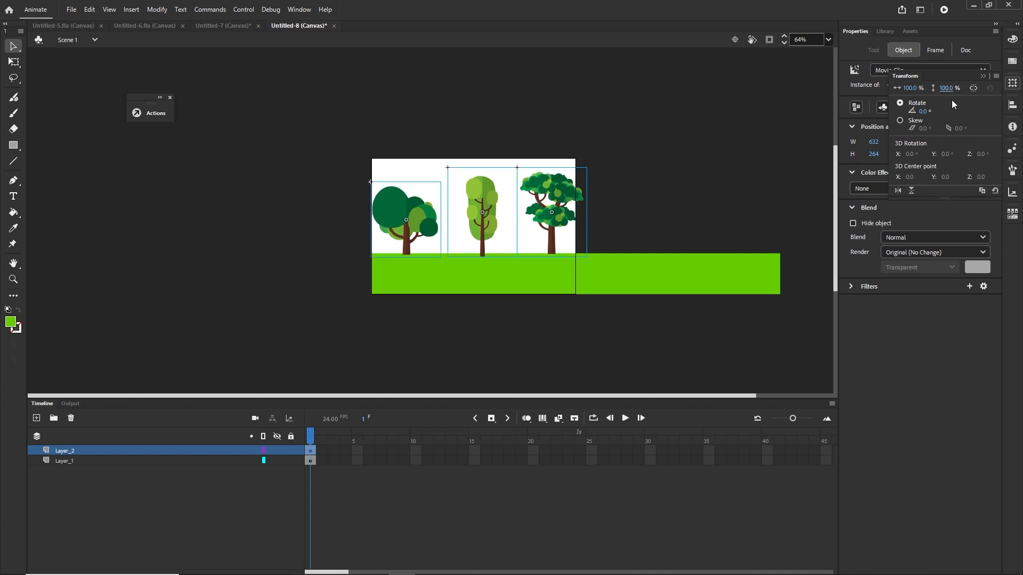
click(973, 89)
drag(947, 89, 939, 90)
click(754, 199)
Step: Nudge each tree down so it stands on the ground, shifting the right tree slightly right
click(425, 217)
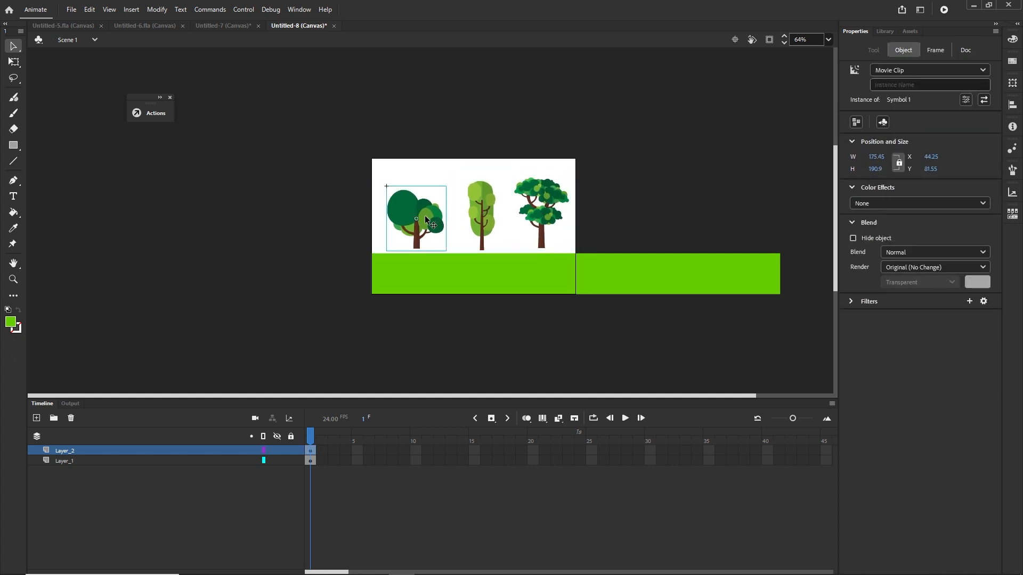
key(shift+Down)
key(shift+Down)
click(490, 221)
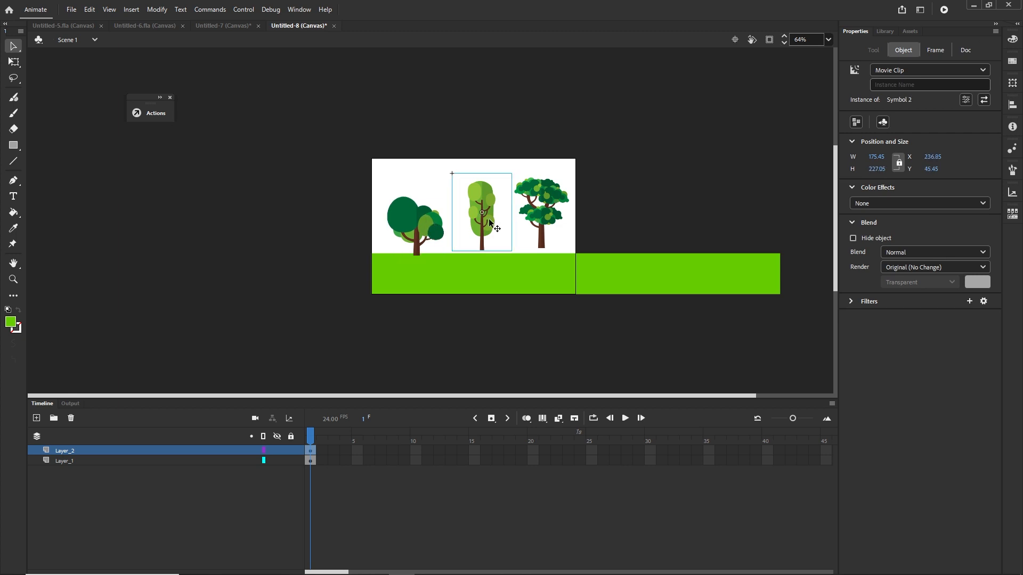
key(shift+Down)
key(shift+Down)
click(542, 218)
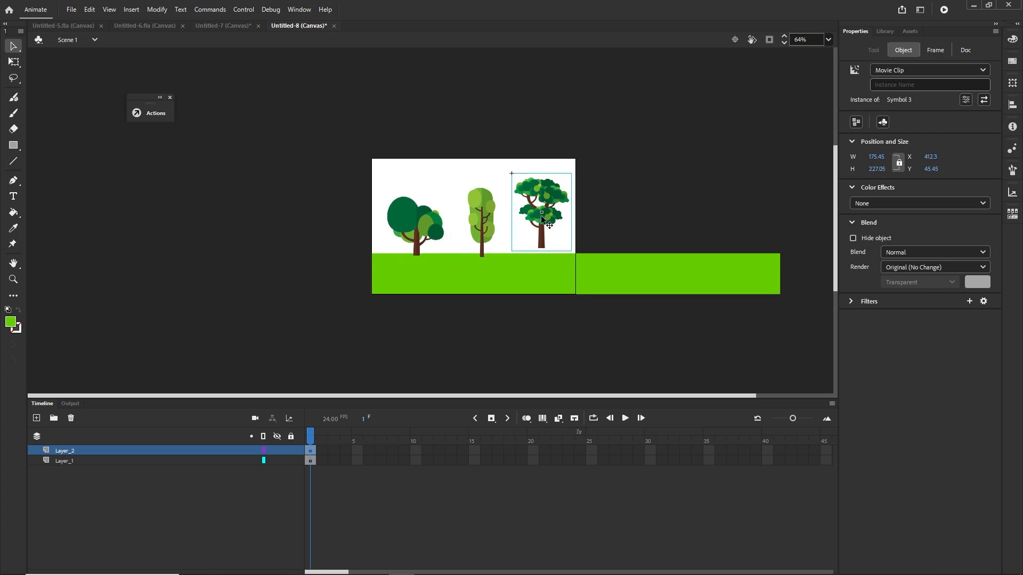
key(shift+Down)
key(shift+Down)
key(shift+Down)
key(shift+Right)
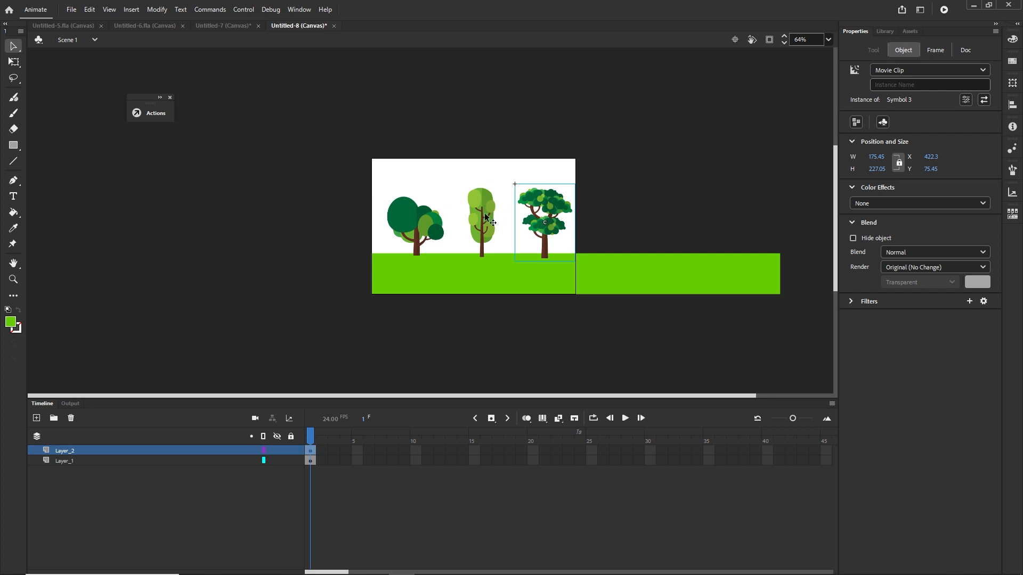
Step: Duplicate the trees onto the ground's right half beyond the stage, placing three copies there
drag(486, 215, 626, 222)
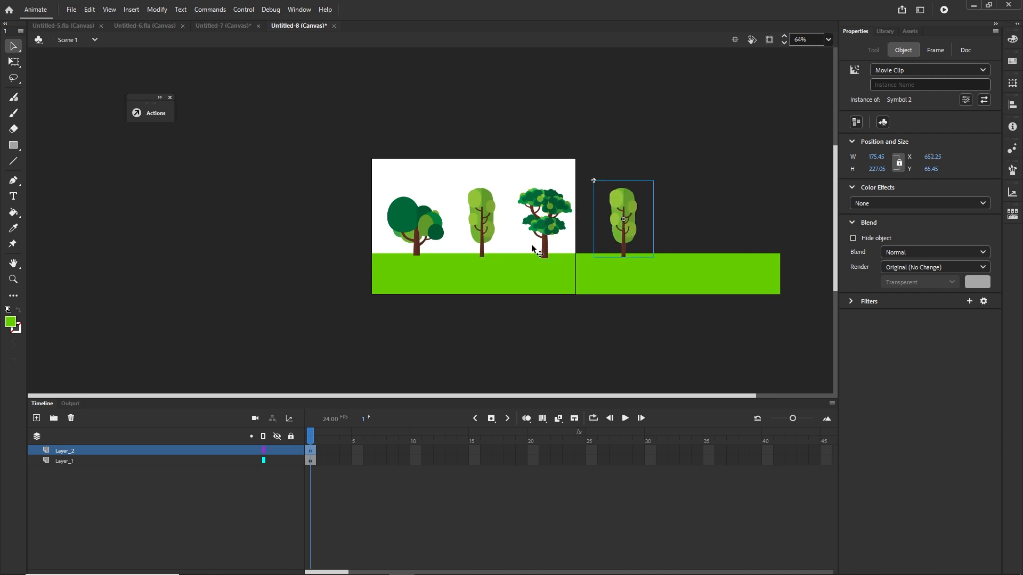
drag(409, 218, 744, 234)
click(620, 229)
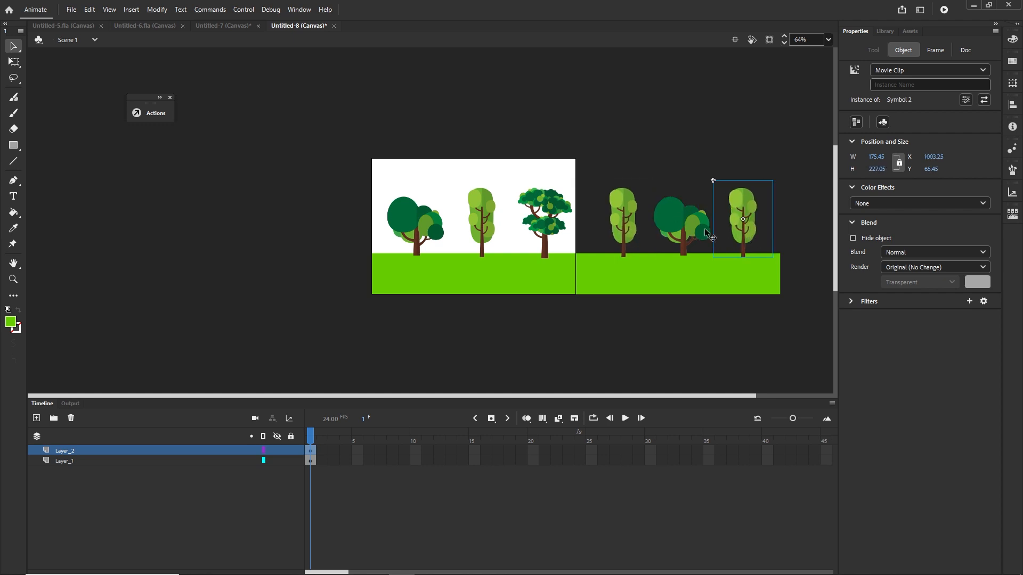
click(703, 357)
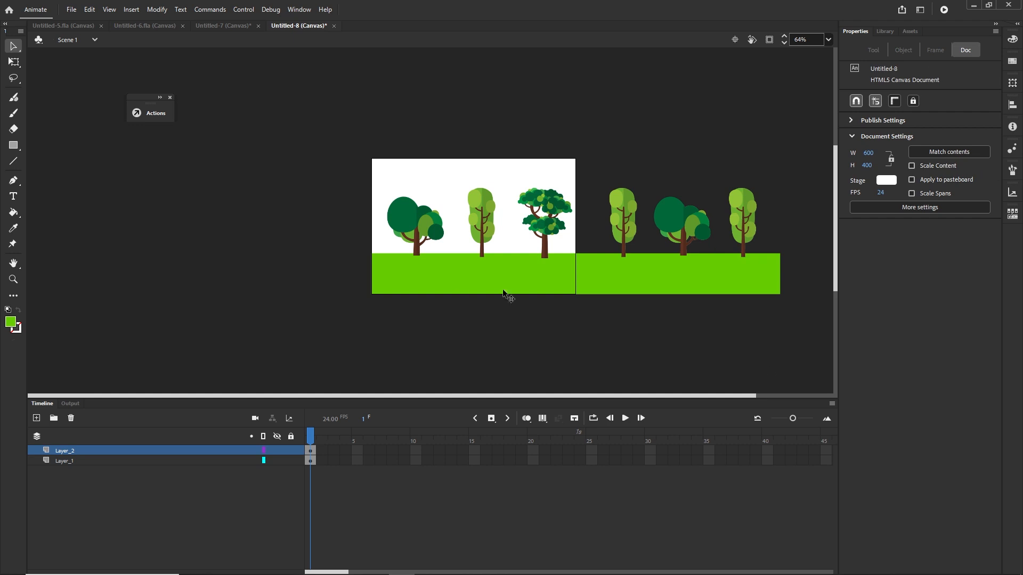
Step: On a new layer, draw a light blue #C4E6F2 rectangle covering the stage and the extended ground area
click(36, 418)
click(19, 149)
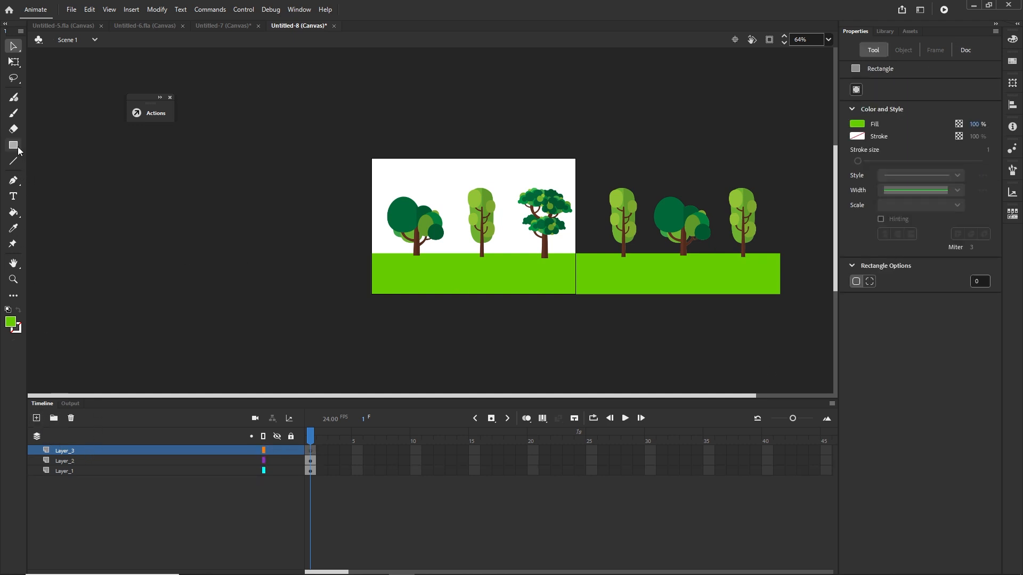
click(56, 146)
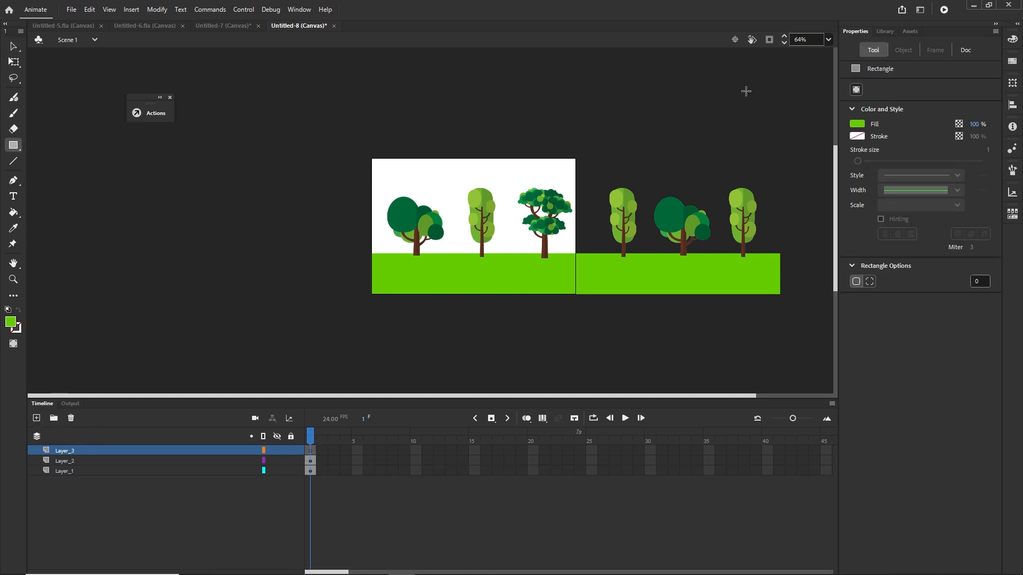
click(859, 126)
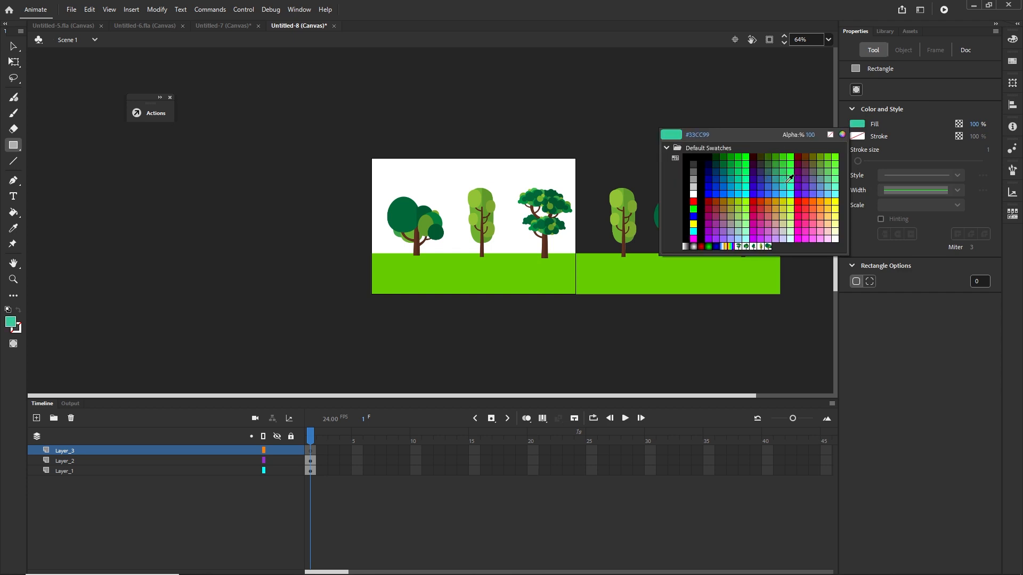
click(841, 134)
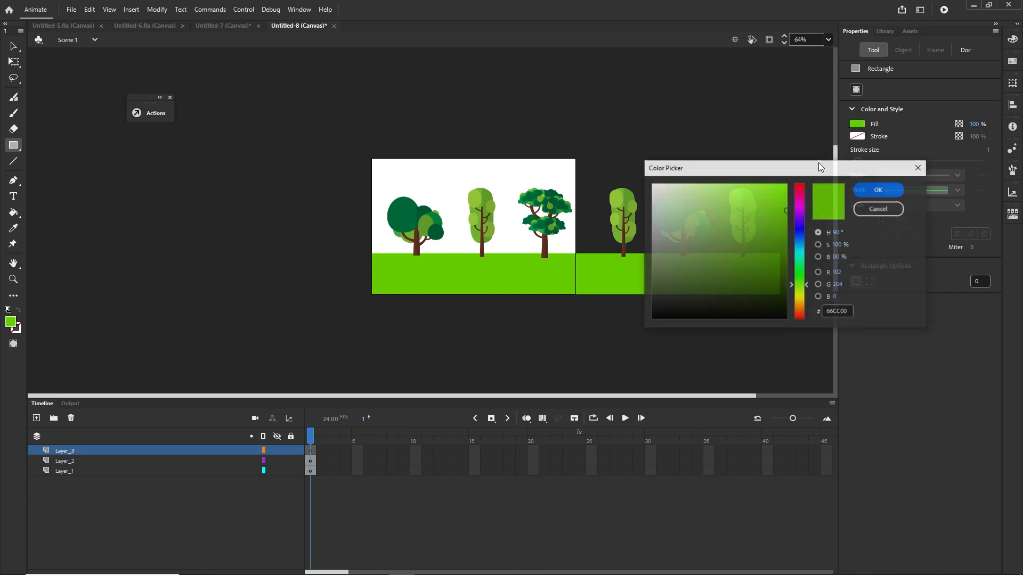
click(799, 245)
click(677, 190)
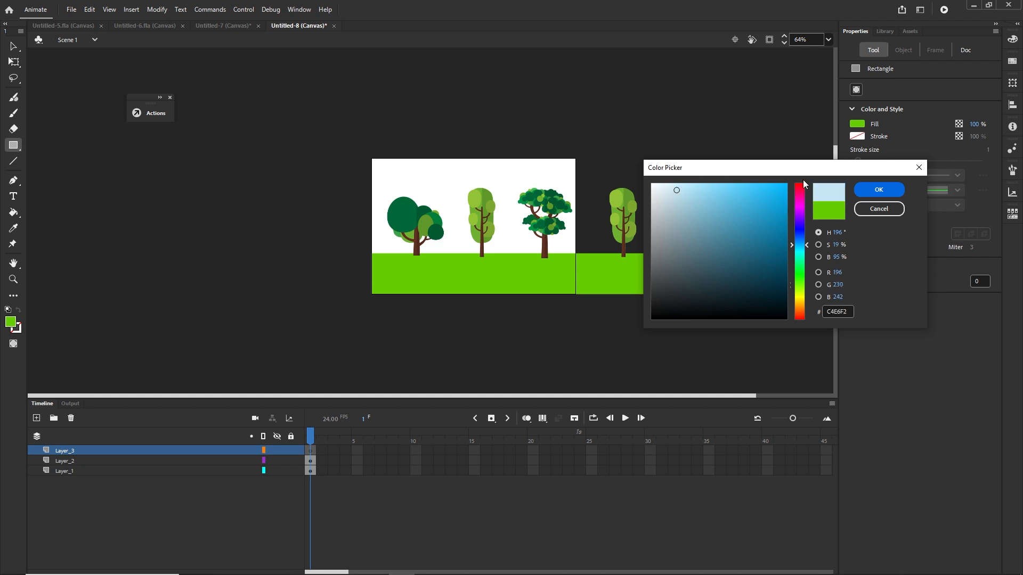
click(864, 191)
drag(371, 160, 780, 294)
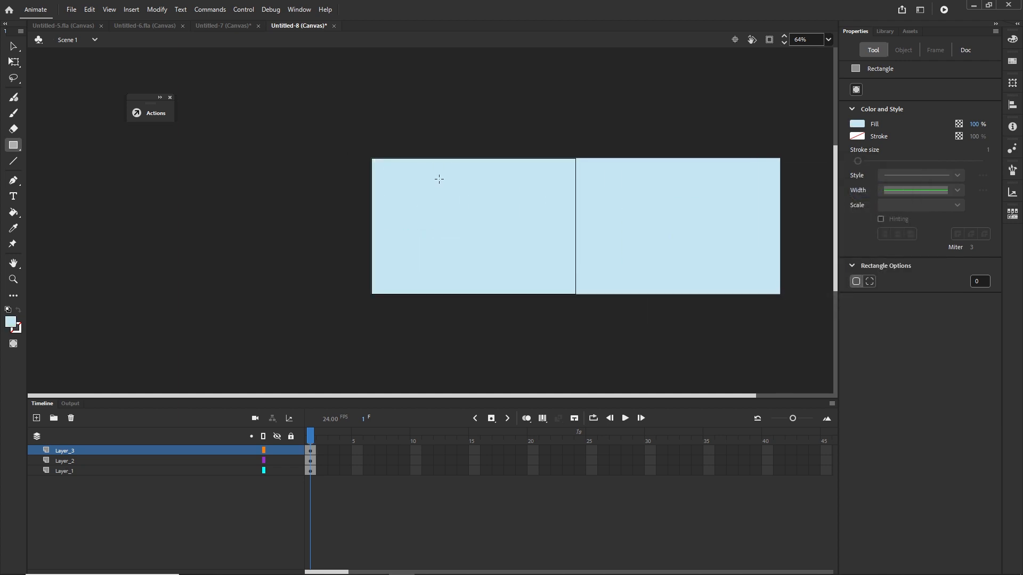
Step: Move the sky rectangle's layer beneath the ground and tree layers
click(14, 47)
click(630, 216)
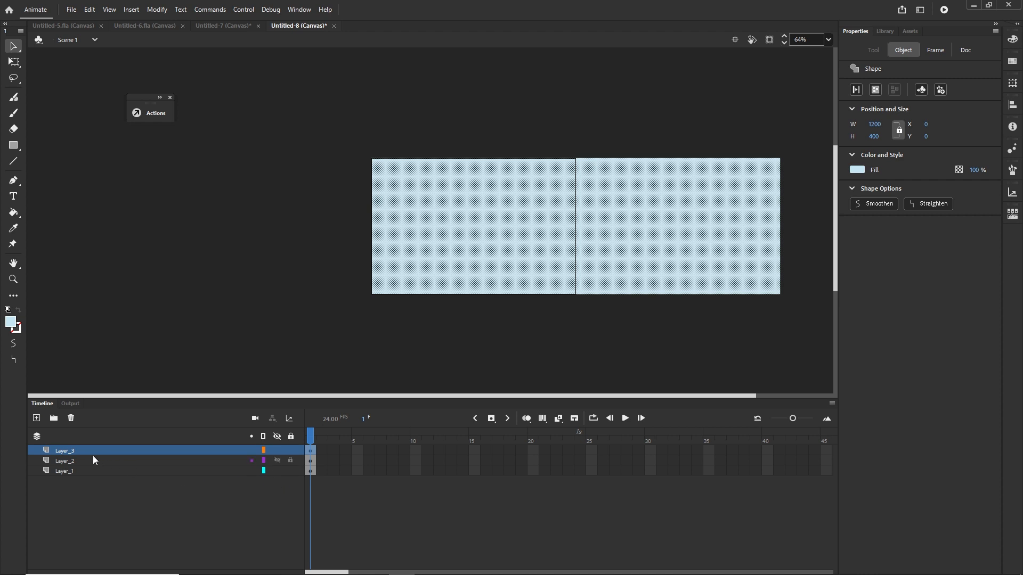
drag(77, 452, 84, 476)
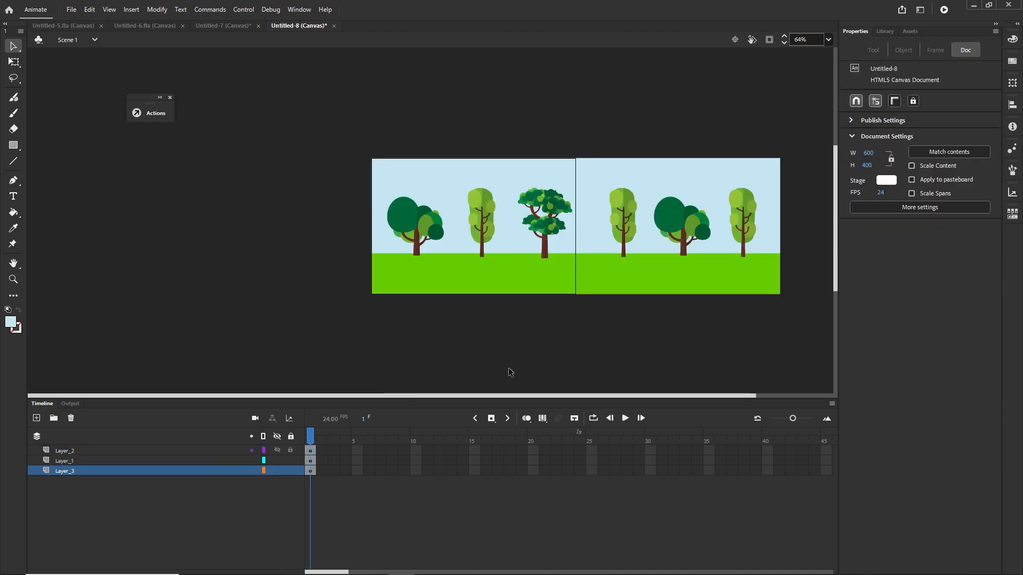
Step: Select all the sky, ground and trees and convert them into one movie clip symbol named myTress
scroll(610, 327, down, 1)
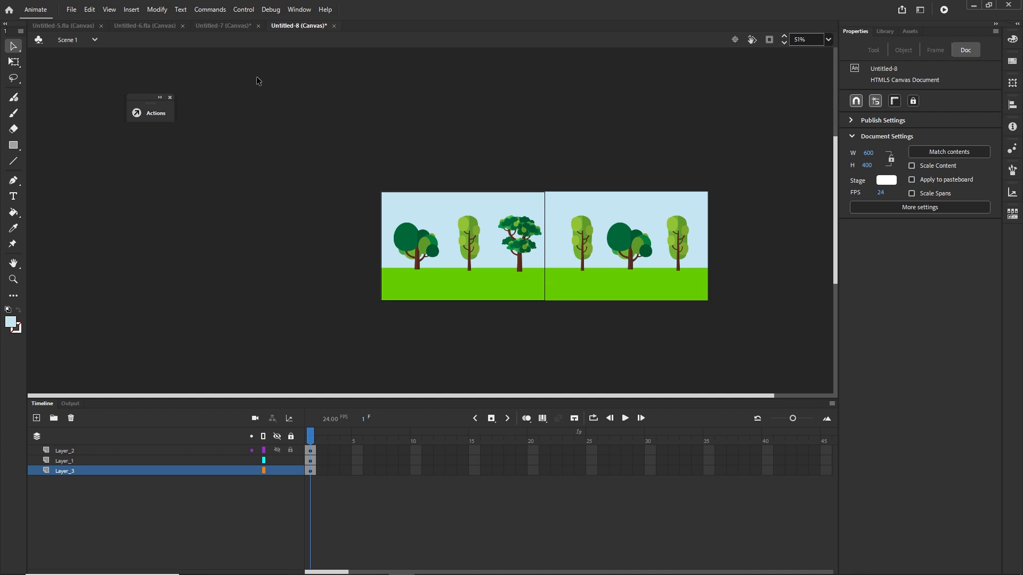
click(217, 26)
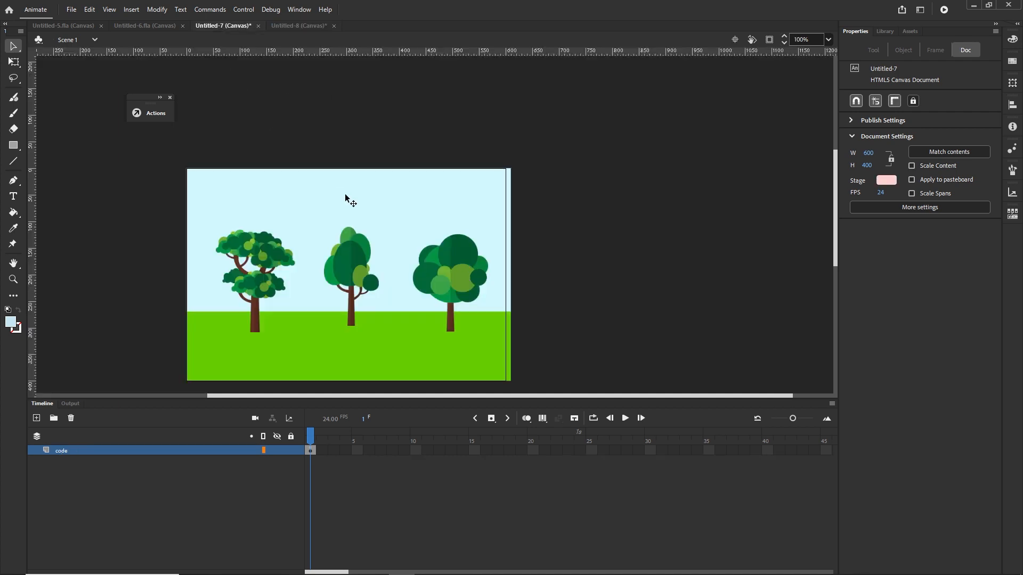
click(298, 26)
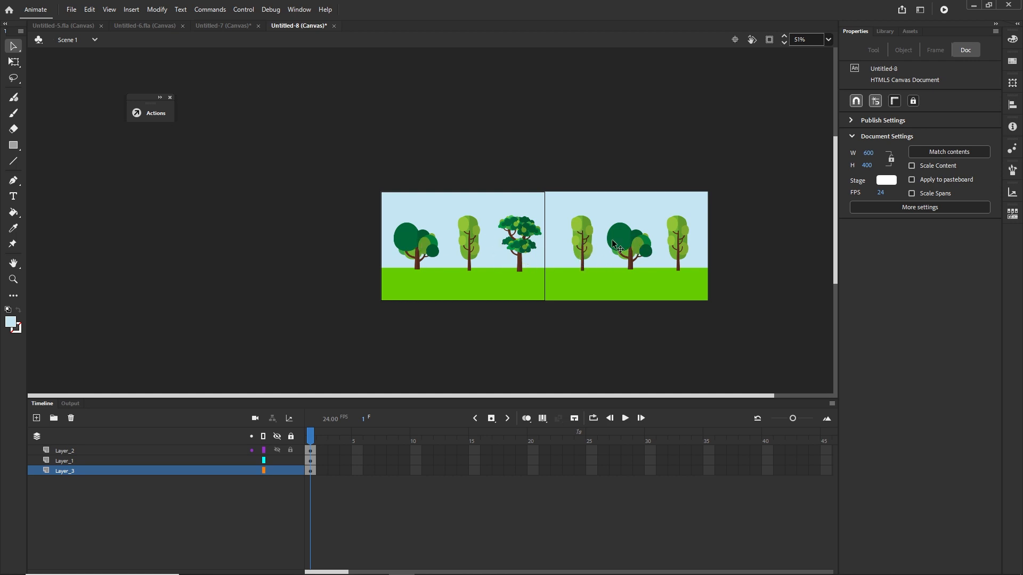
drag(729, 319, 360, 166)
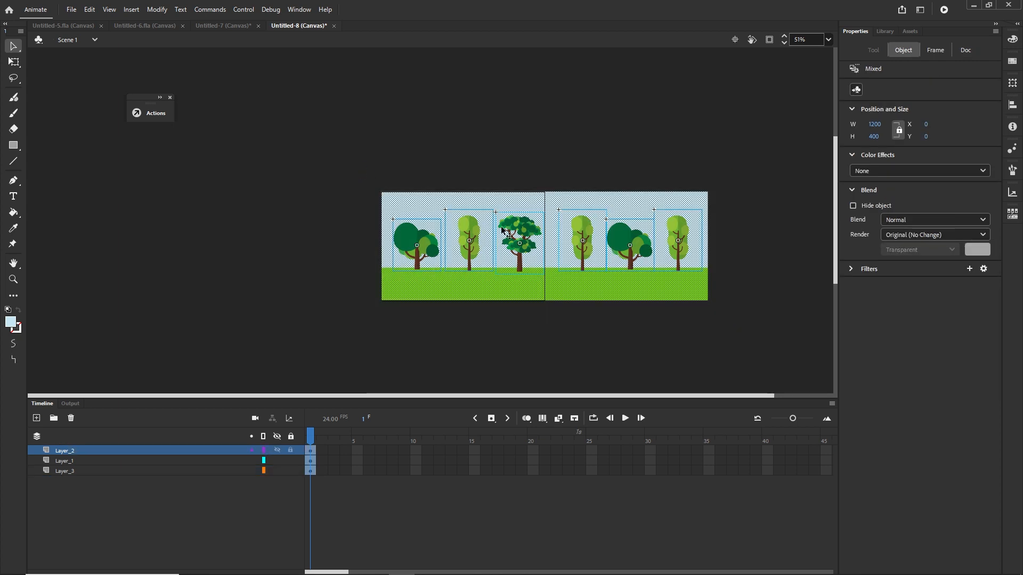
key(F8)
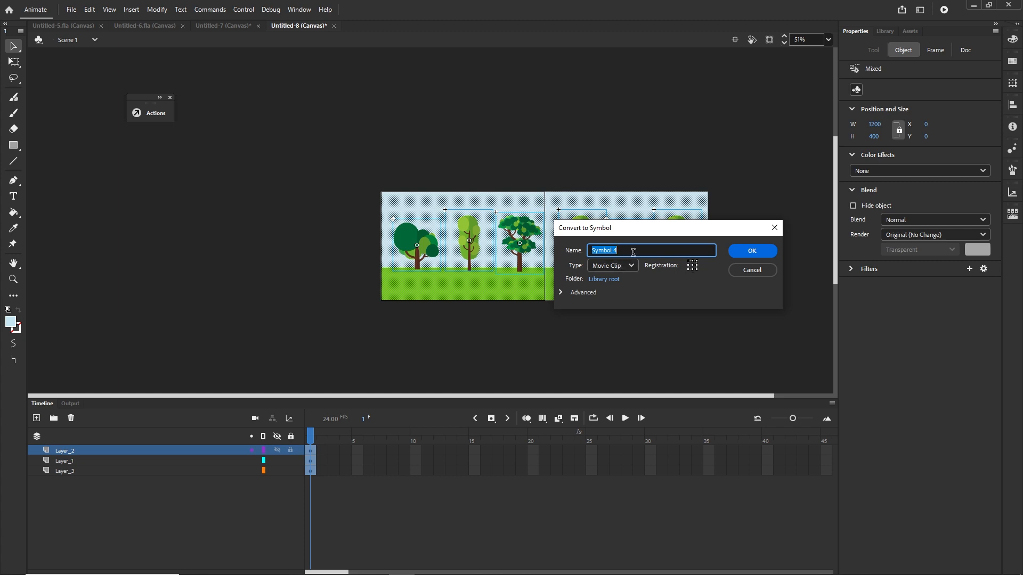
text(myTress)
click(751, 251)
click(755, 337)
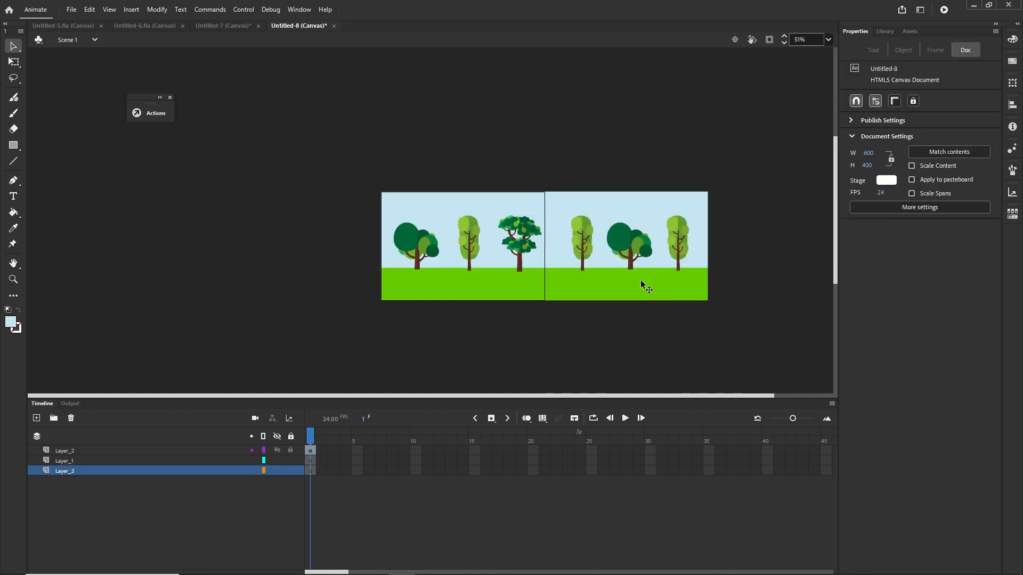
Step: Set the myTress symbol's linkage name to myTrees in the library
click(642, 286)
click(885, 31)
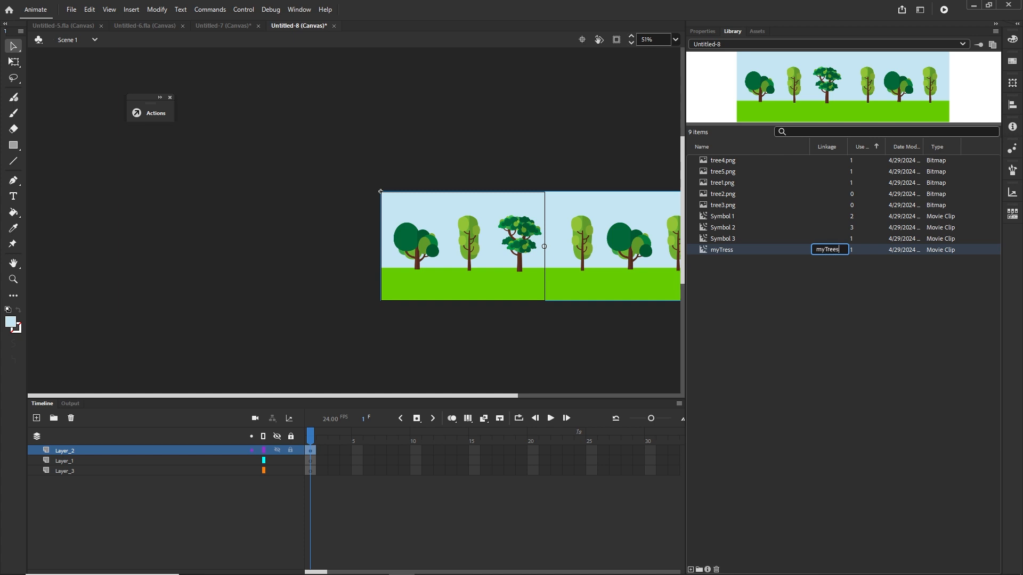
click(490, 367)
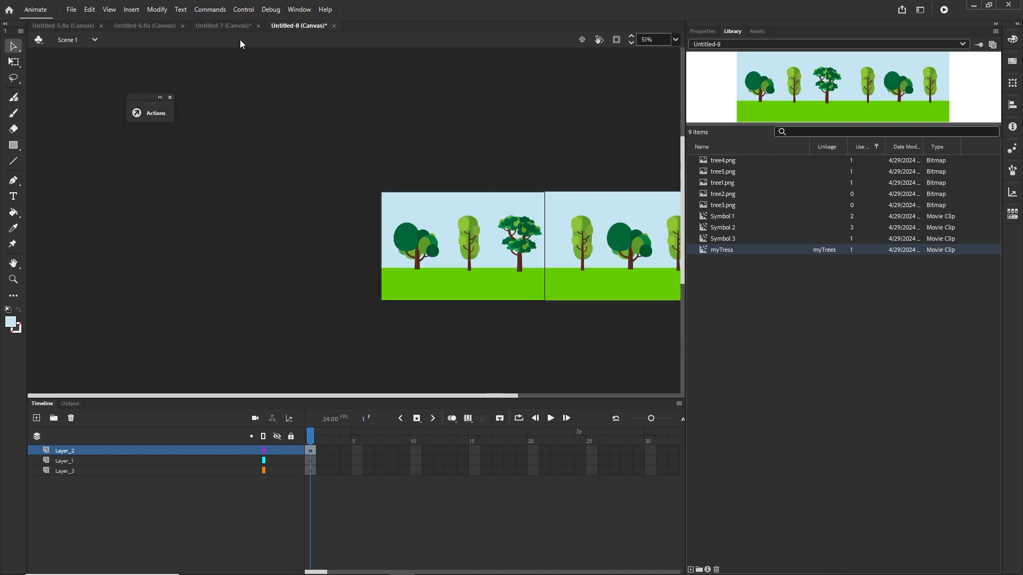
Step: Switch to the Untitled-7 document and copy all the code from its code layer's frame actions
click(237, 27)
click(311, 451)
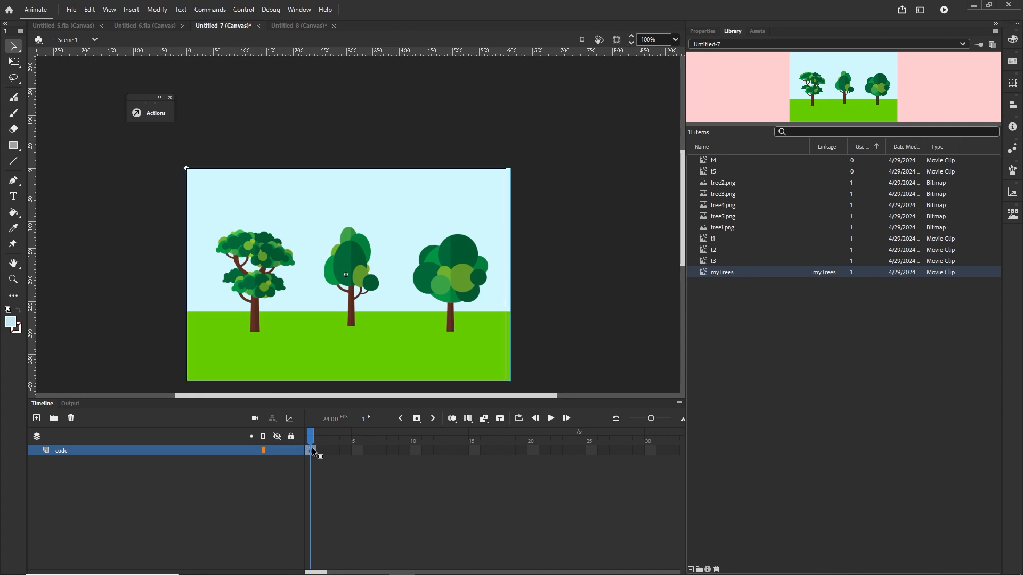
key(F9)
scroll(311, 372, down, 1)
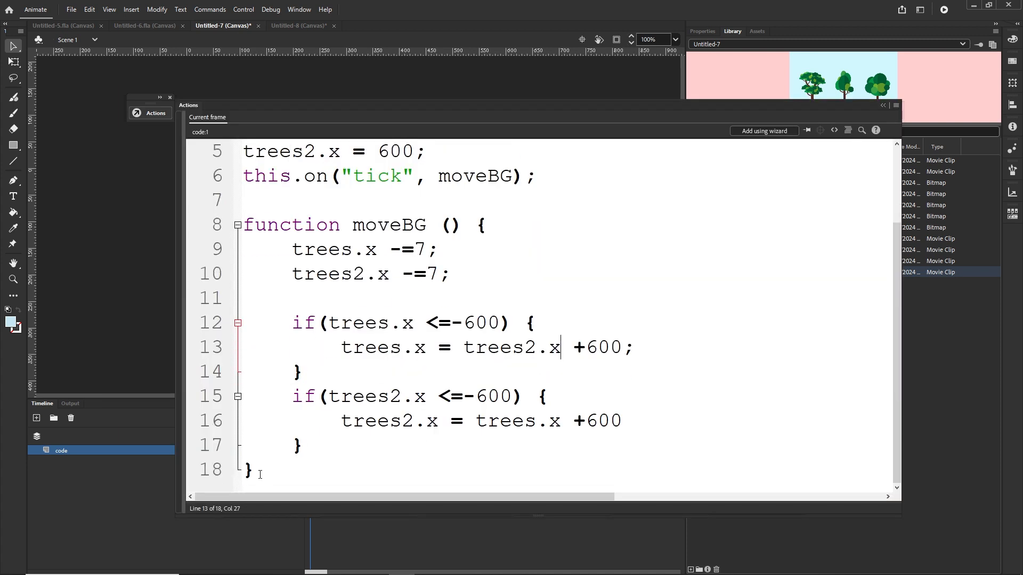
drag(259, 475, 230, 125)
key(ctrl+c)
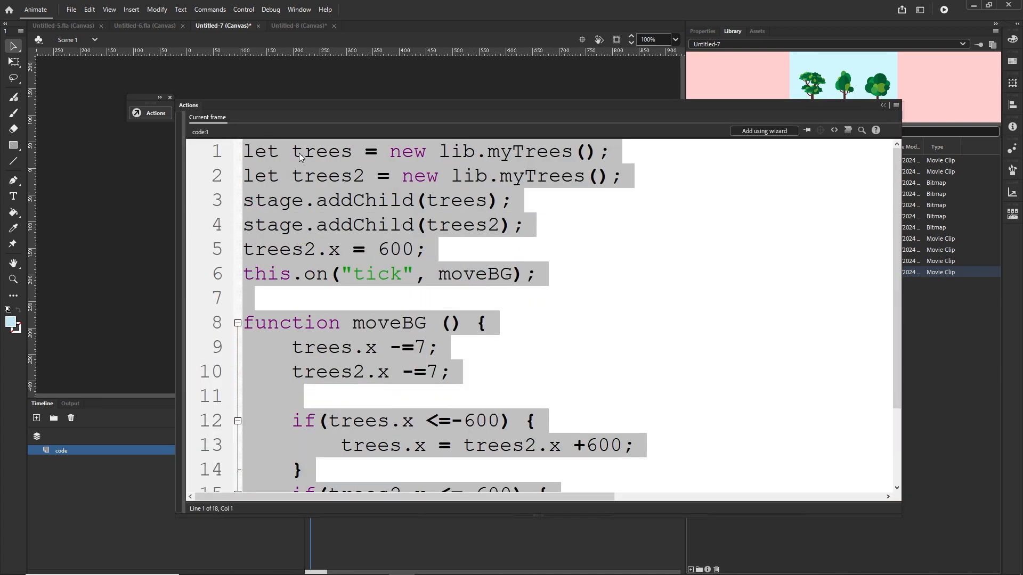
click(882, 105)
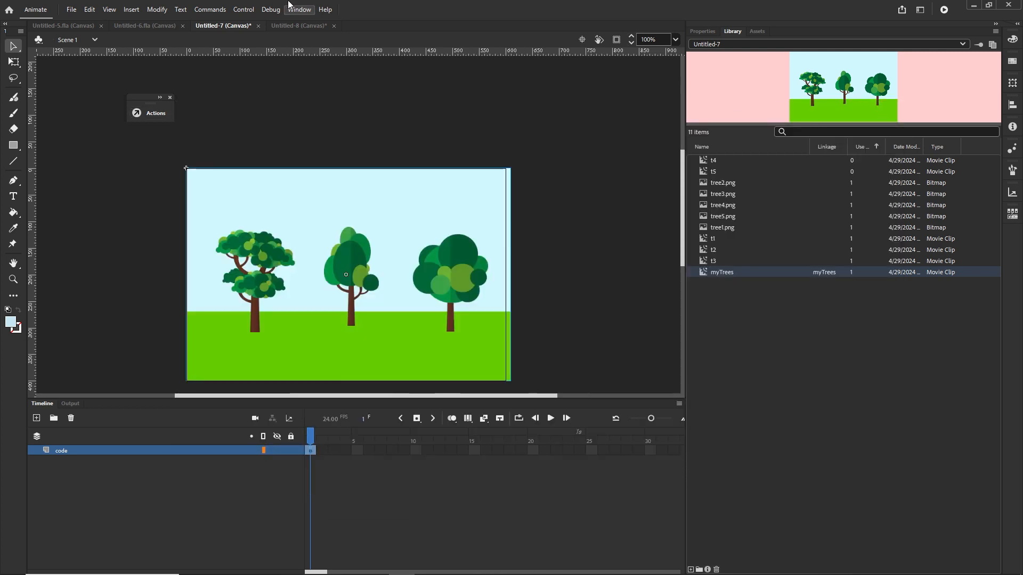
Step: Back in Untitled-8, delete the two lower layers and the background instance from the stage
click(298, 25)
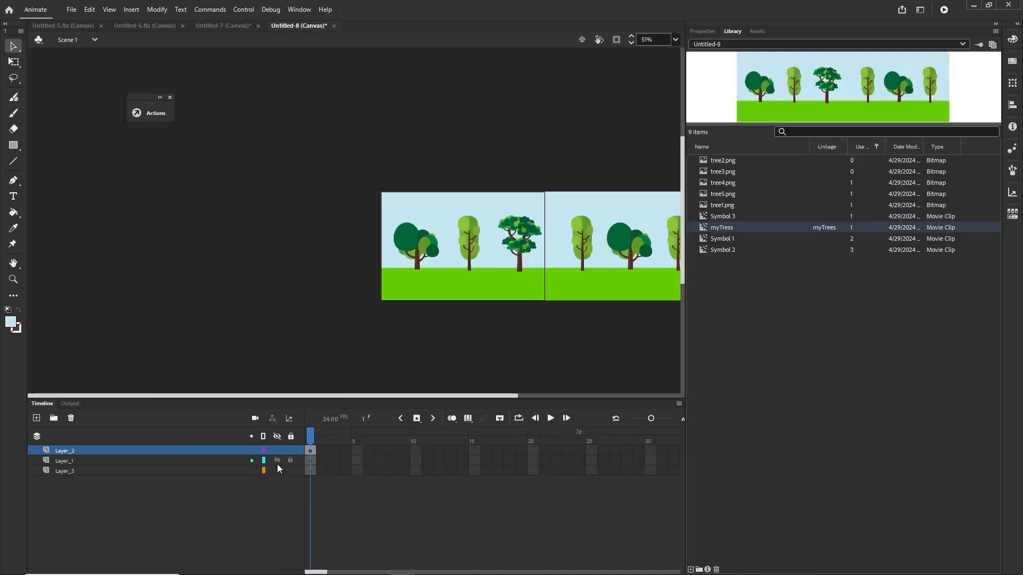
click(68, 472)
shift+click(66, 462)
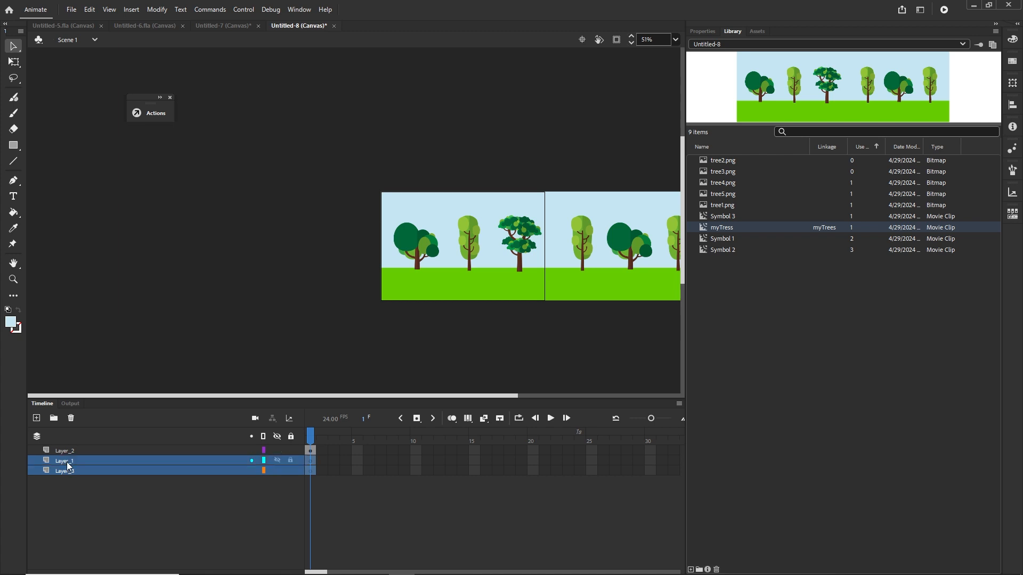
click(71, 418)
click(508, 291)
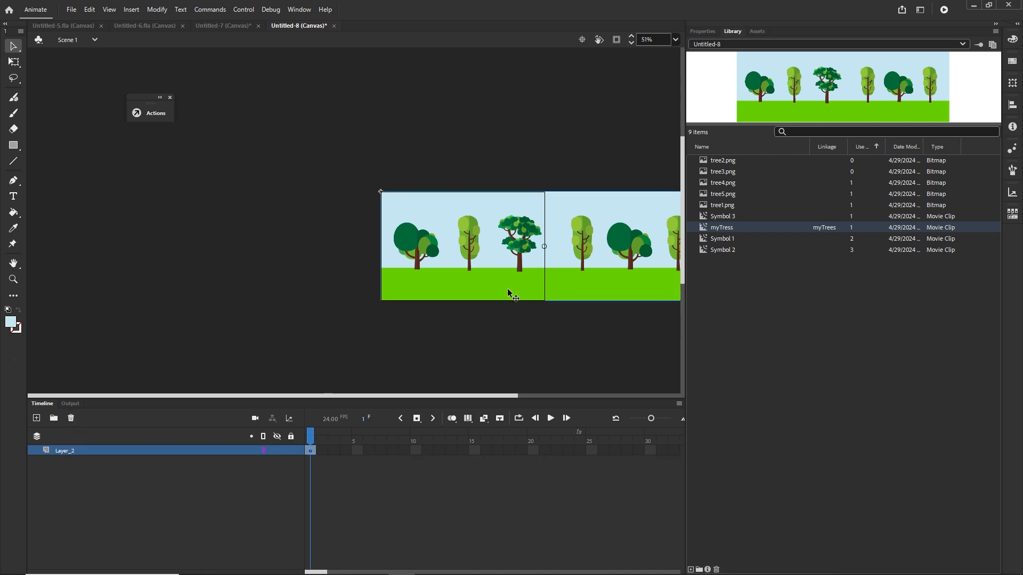
key(Delete)
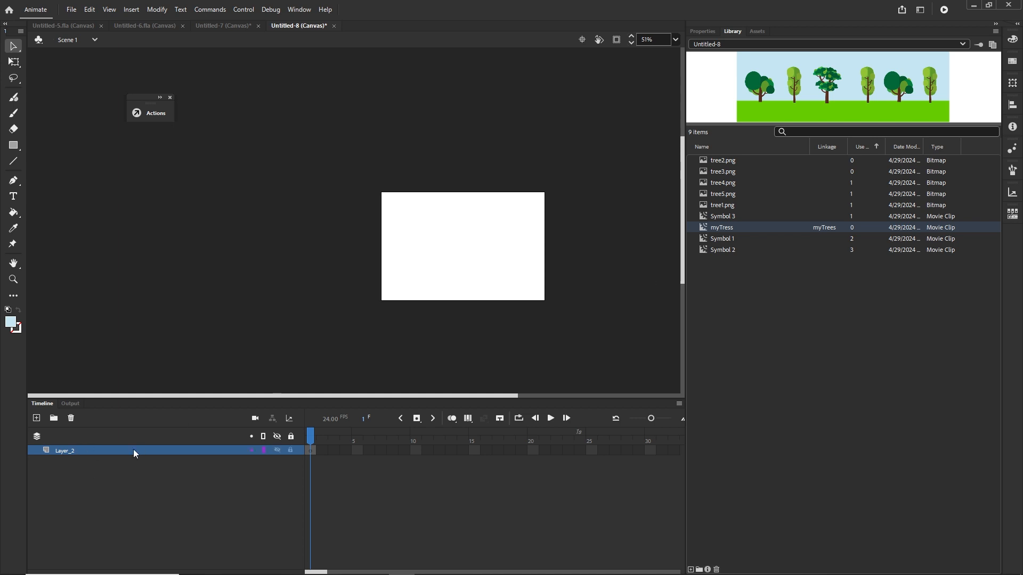
Step: Open the actions for Layer_2's first frame and paste the copied scrolling code
right_click(314, 451)
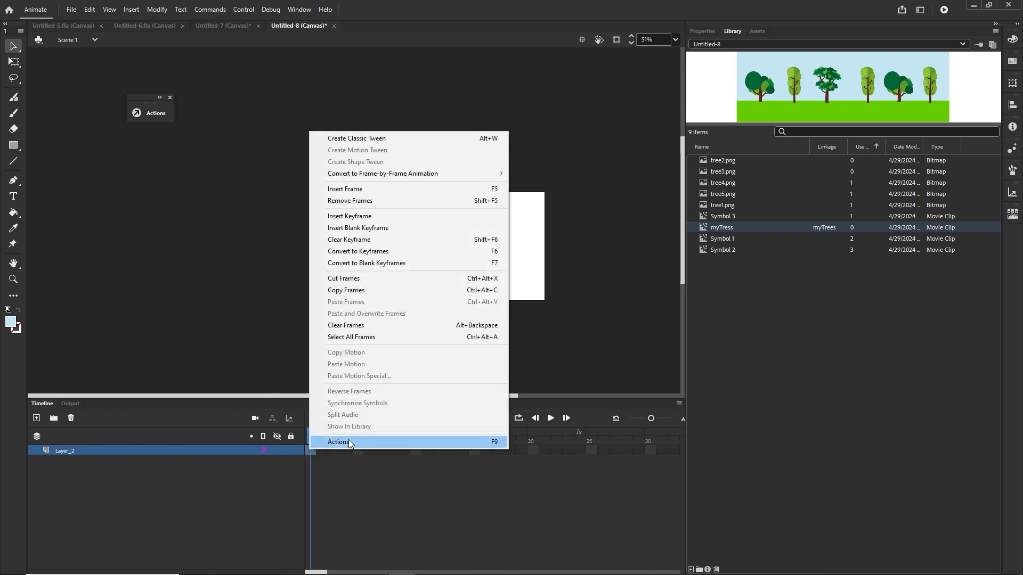
click(350, 442)
key(ctrl+v)
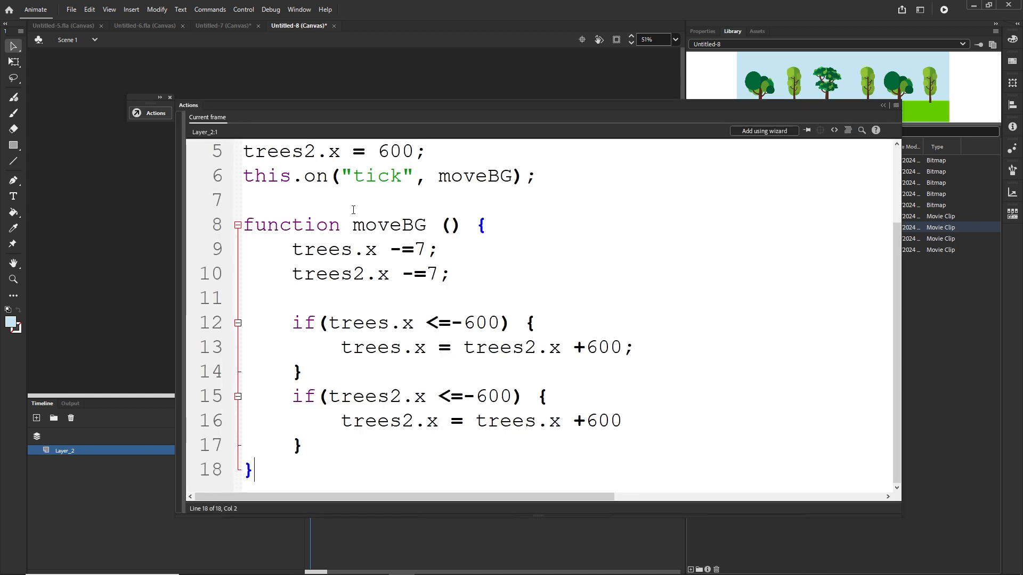
scroll(351, 208, up, 2)
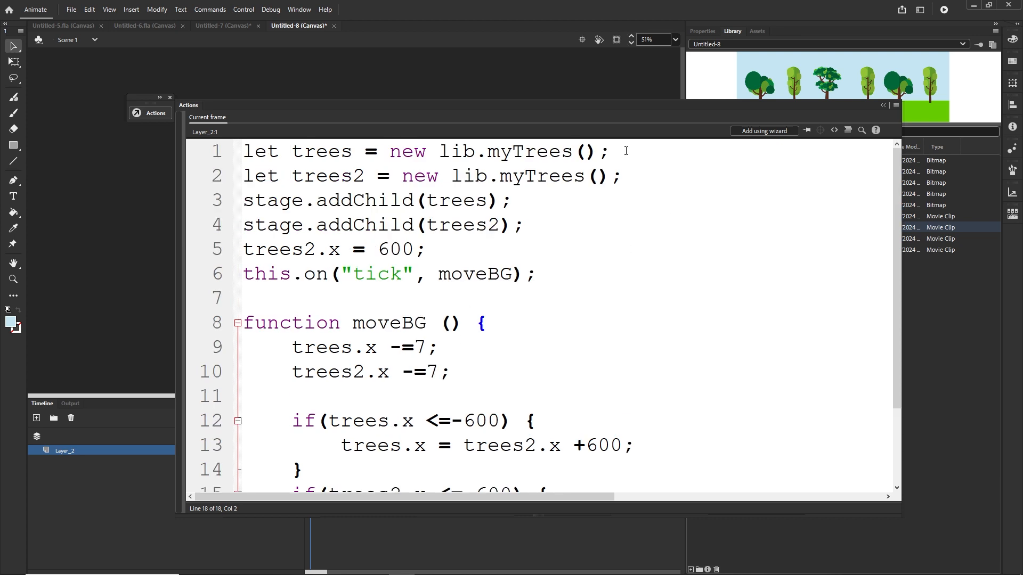
Step: Review the pasted code, highlighting the myTrees instance creation and addChild statements
drag(626, 151, 243, 154)
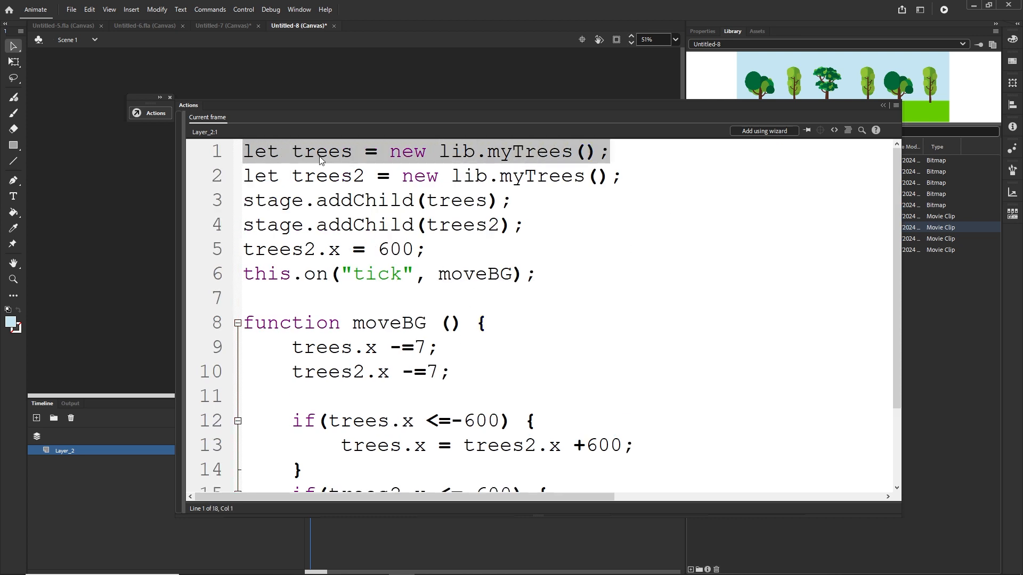
click(350, 154)
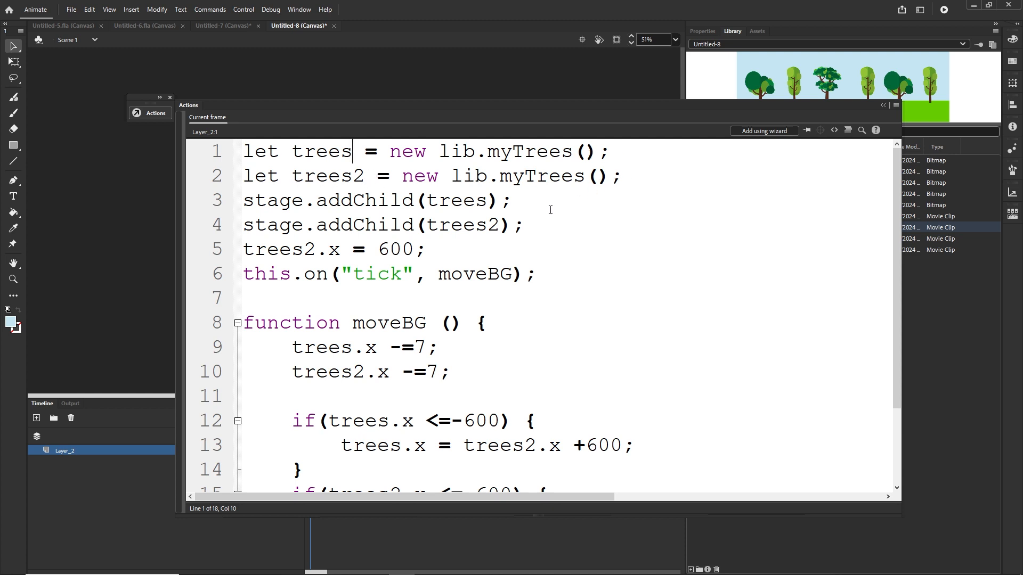
drag(512, 202, 247, 200)
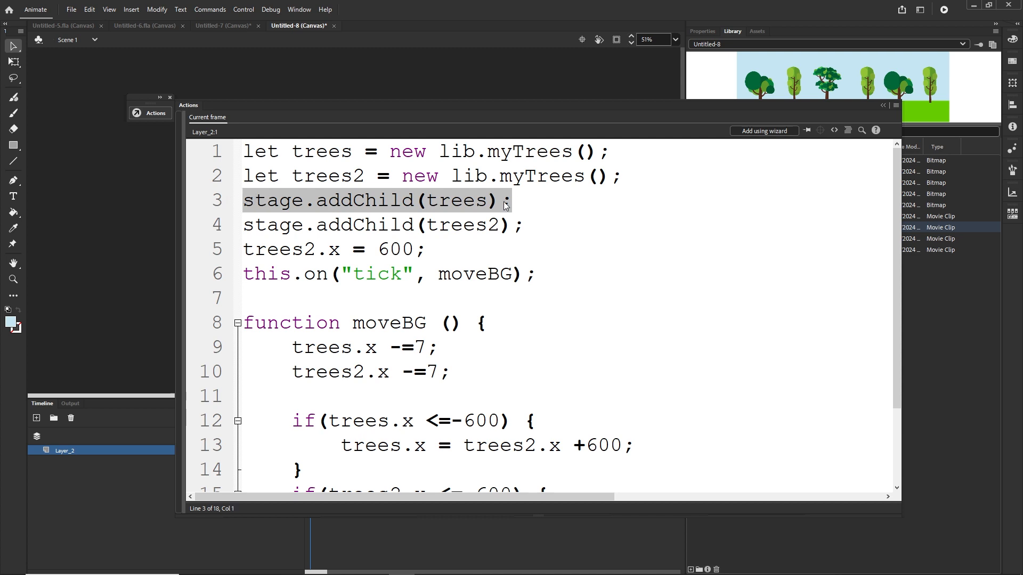
drag(524, 225, 237, 227)
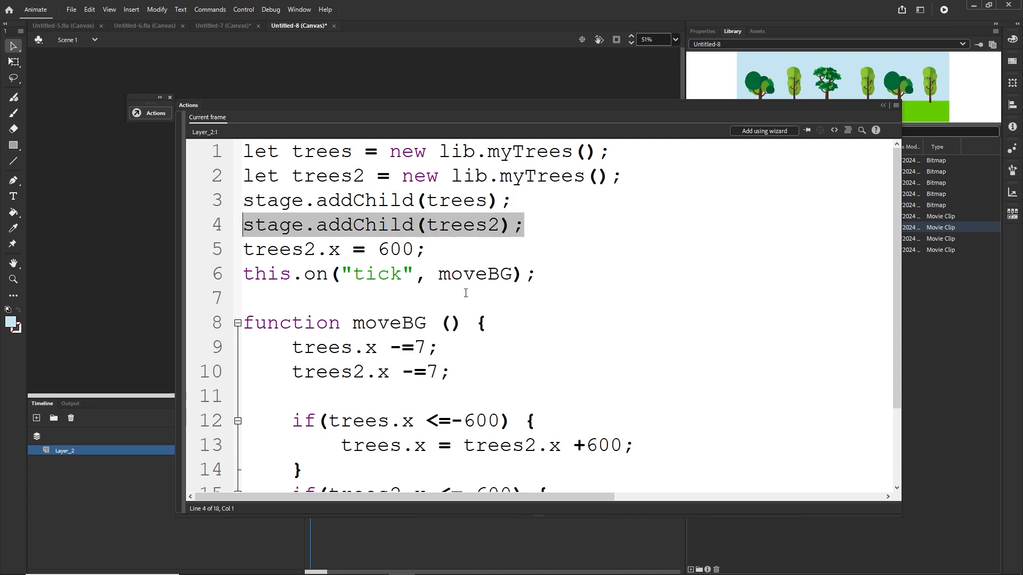
click(451, 256)
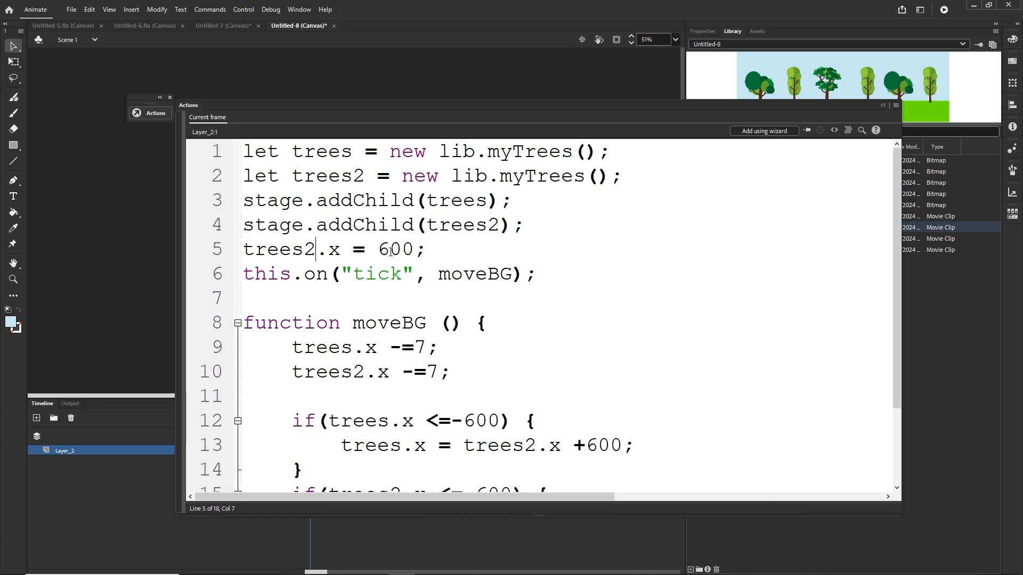
Step: Set trees2's starting x position to 1200 in the pasted code
key(BackSpace)
text(12)
click(425, 349)
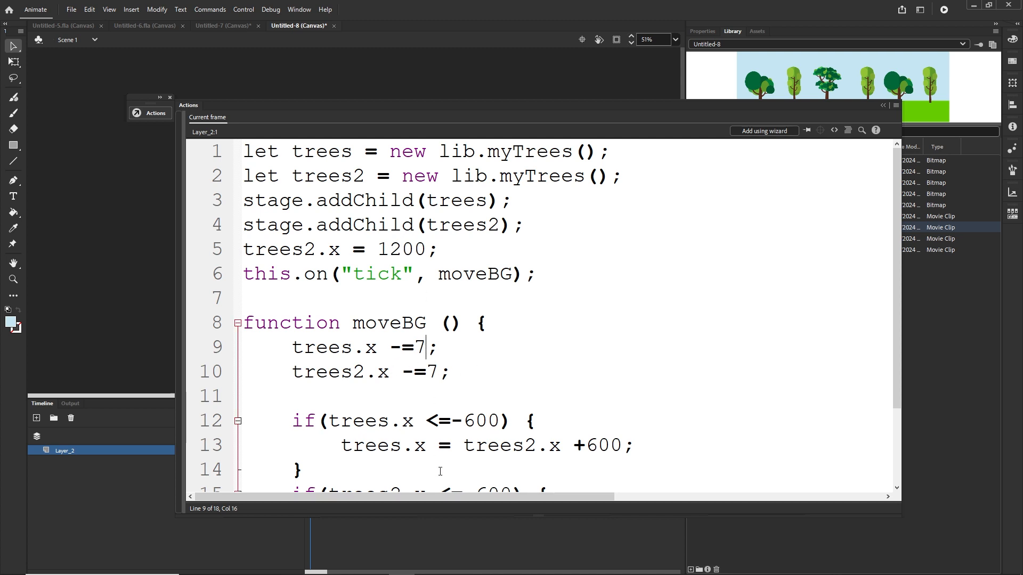
Step: Change the trees reset condition to -1200 and its offset from trees2 to +1200
drag(562, 270, 210, 272)
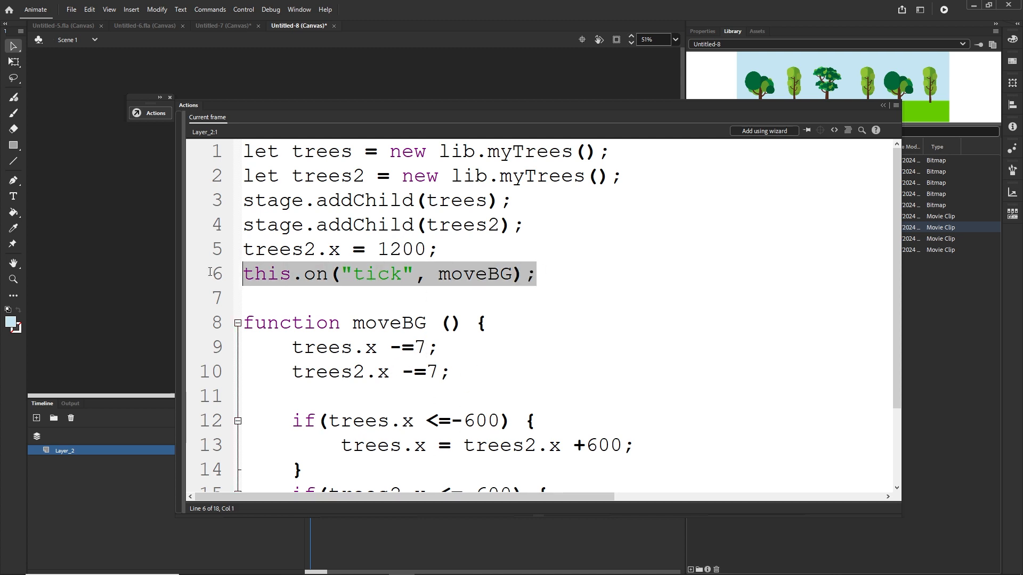
click(430, 349)
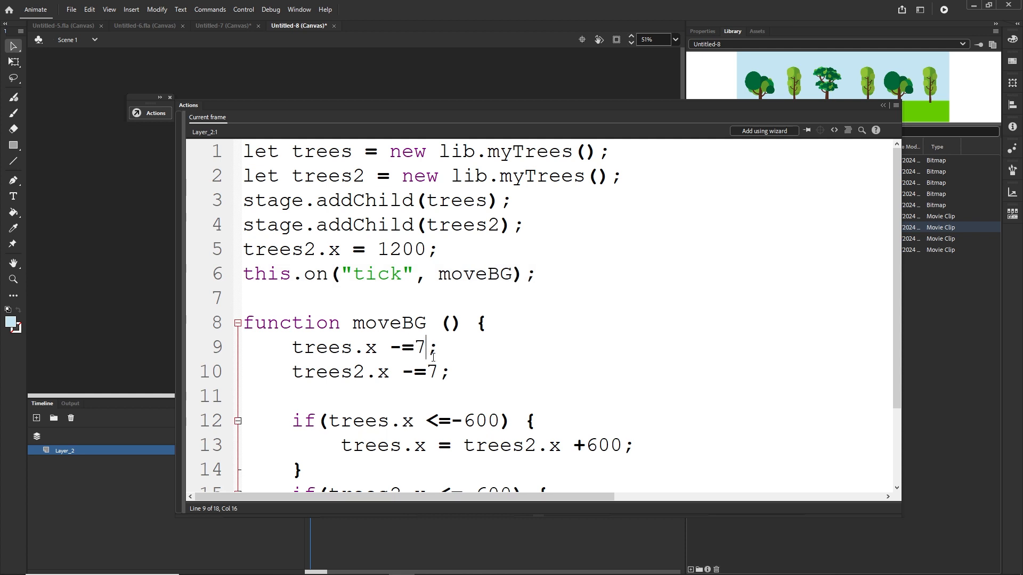
drag(896, 270, 895, 324)
click(477, 348)
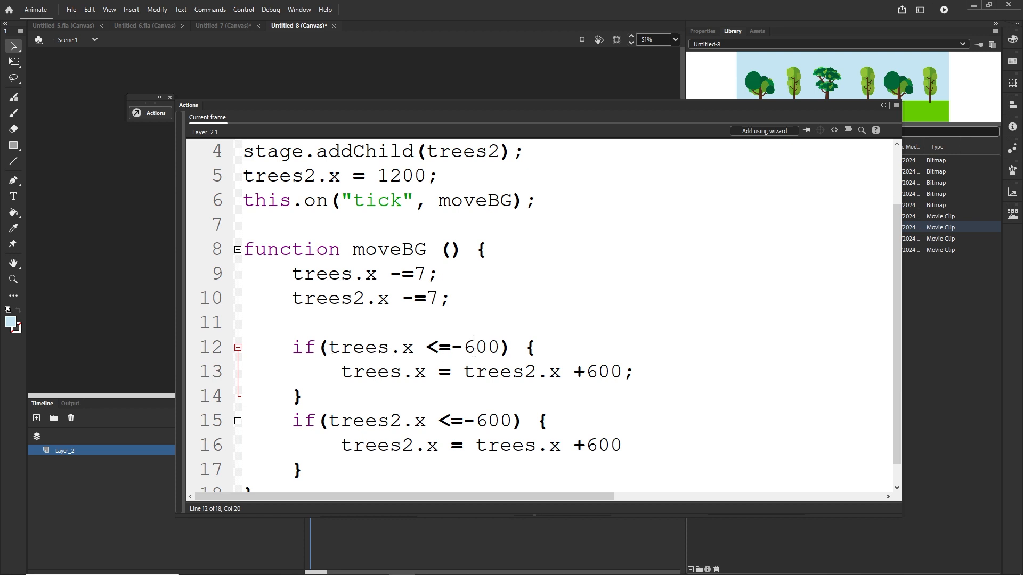
key(BackSpace)
text(12)
key(BackSpace)
text(1)
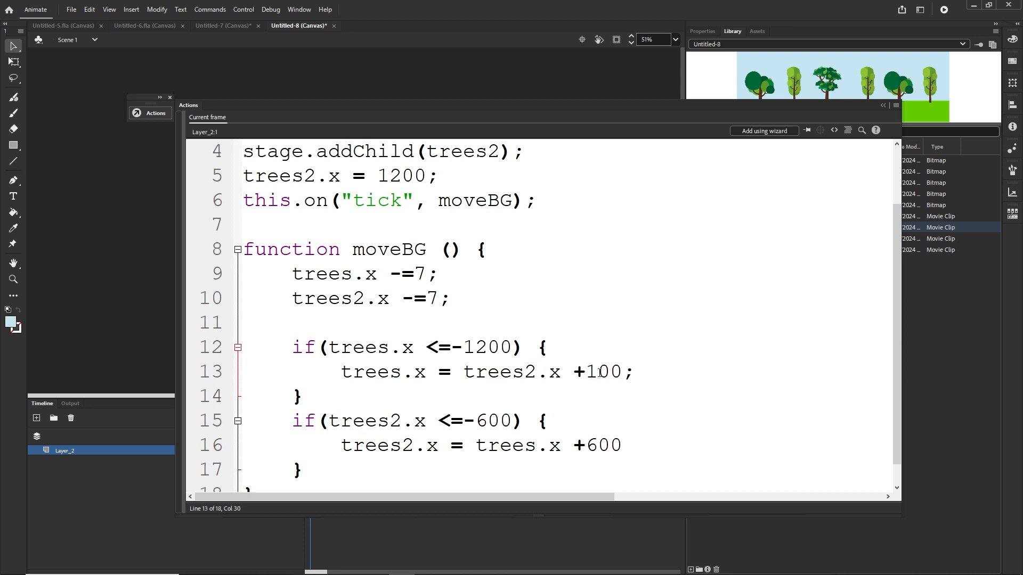
text(2)
Step: Change the trees2 reset condition threshold to -1200
click(487, 421)
key(BackSpace)
text(12)
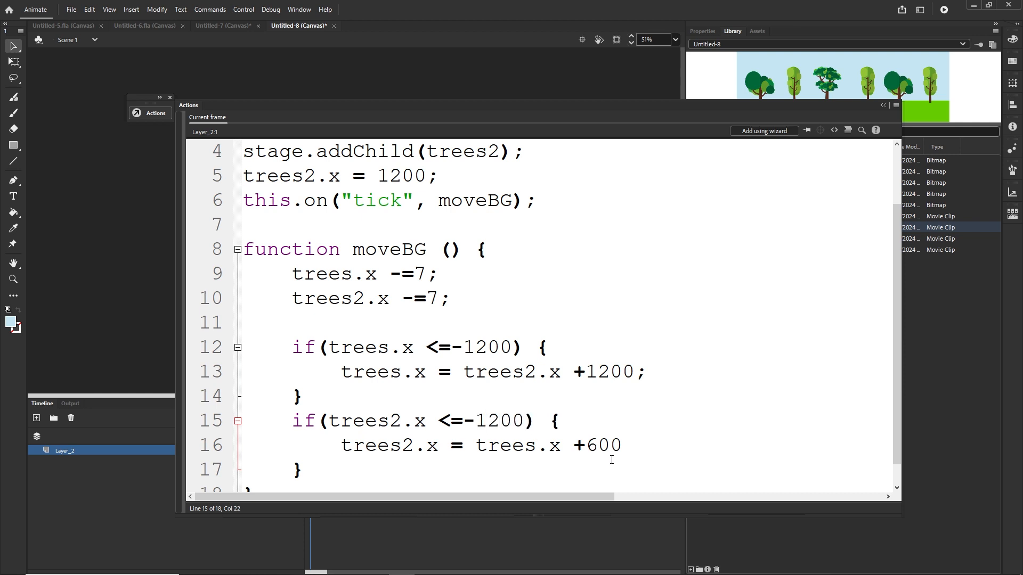
text(2)
Step: Test the movie in the browser and return to the document
key(ctrl+Return)
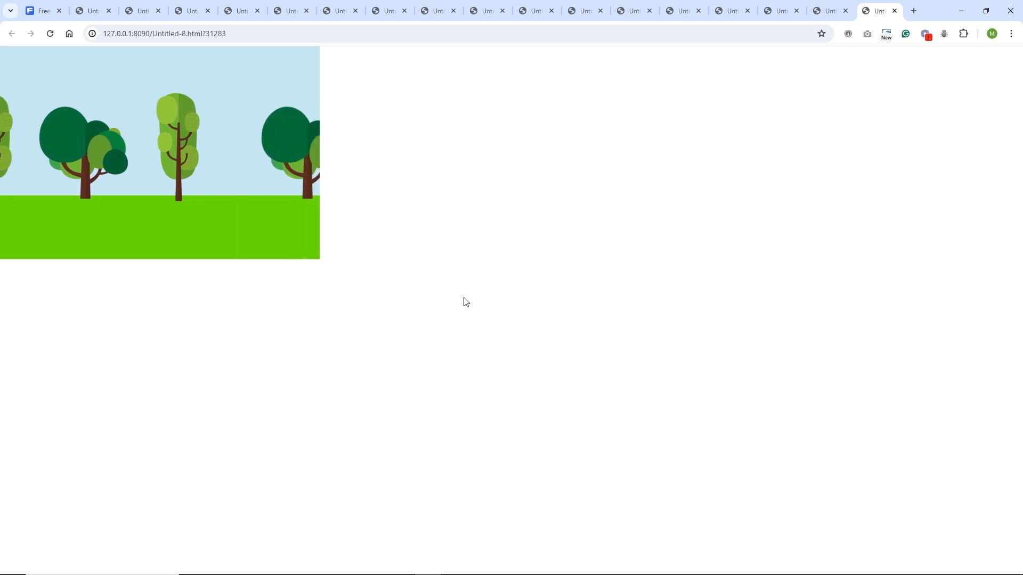
click(962, 12)
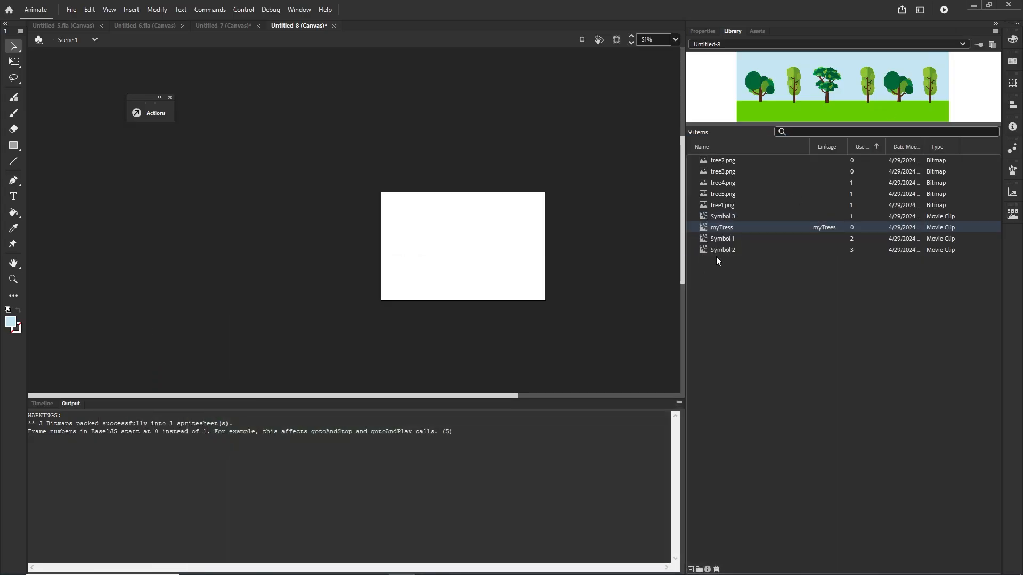
Step: Place two myTrees instances side by side on the Untitled-8 stage
drag(706, 228, 553, 262)
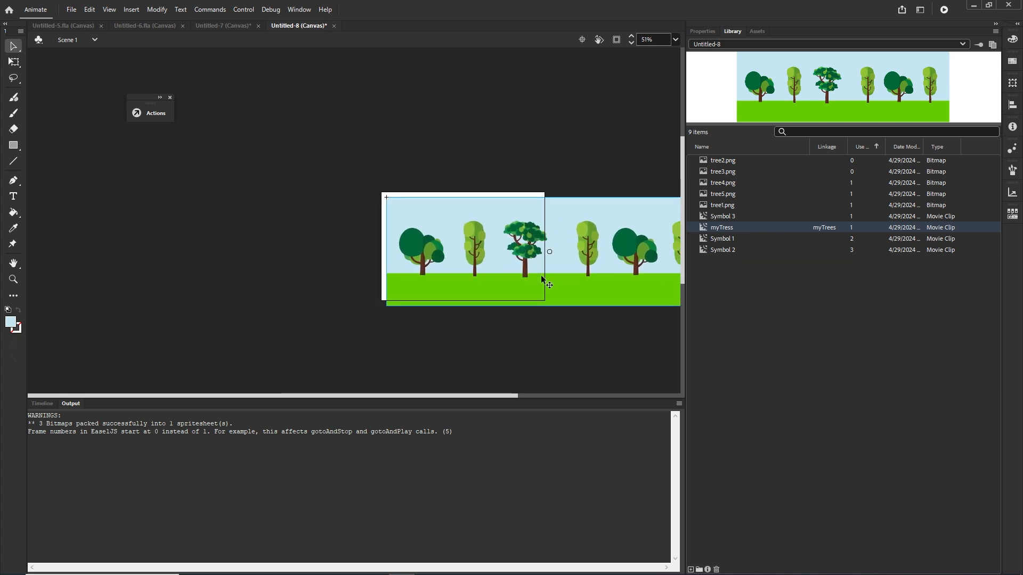
scroll(519, 314, down, 1)
key(shift+Up)
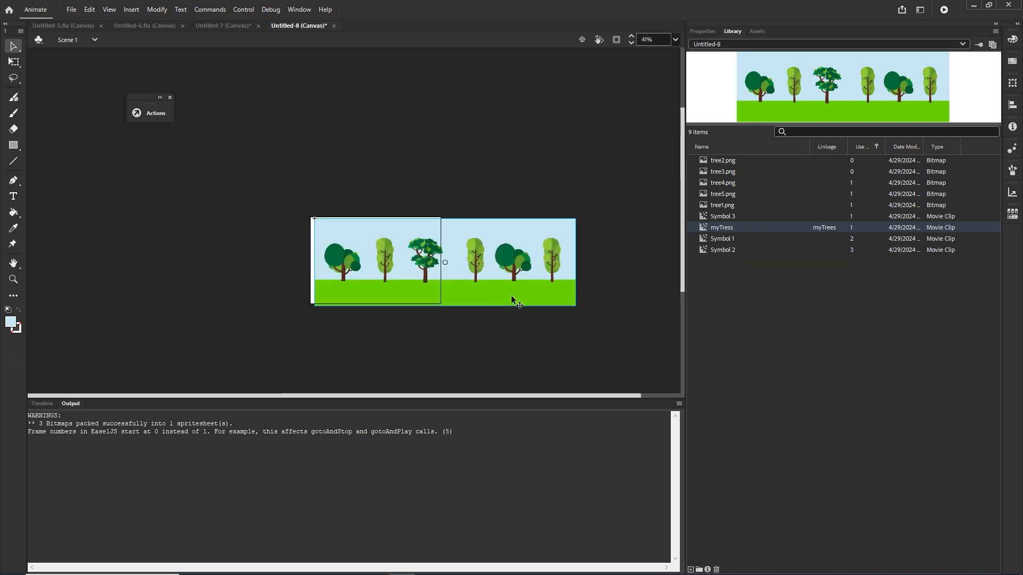
key(shift+Left)
key(shift+Left)
scroll(406, 320, down, 2)
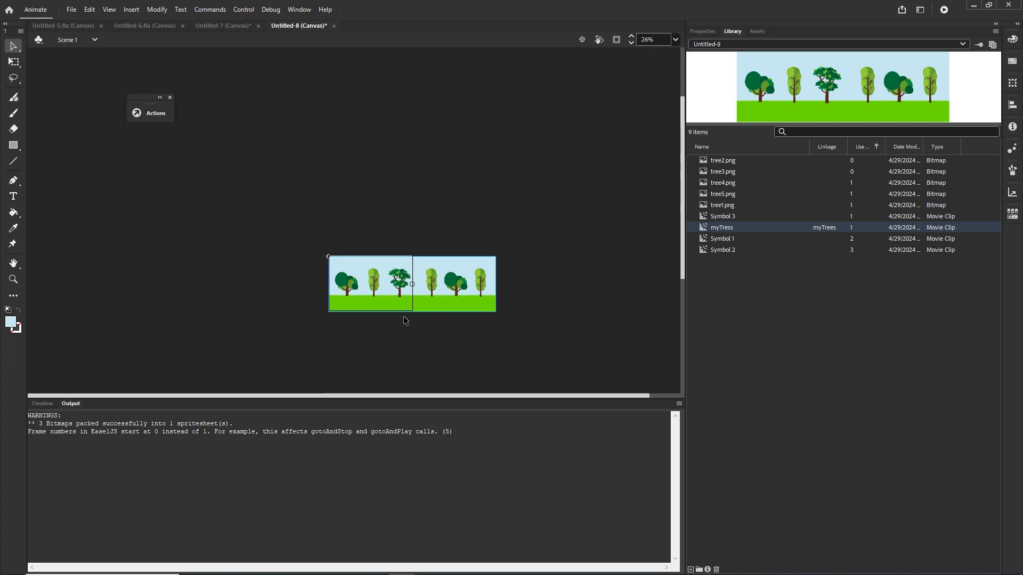
drag(385, 299, 547, 307)
shift+click(481, 301)
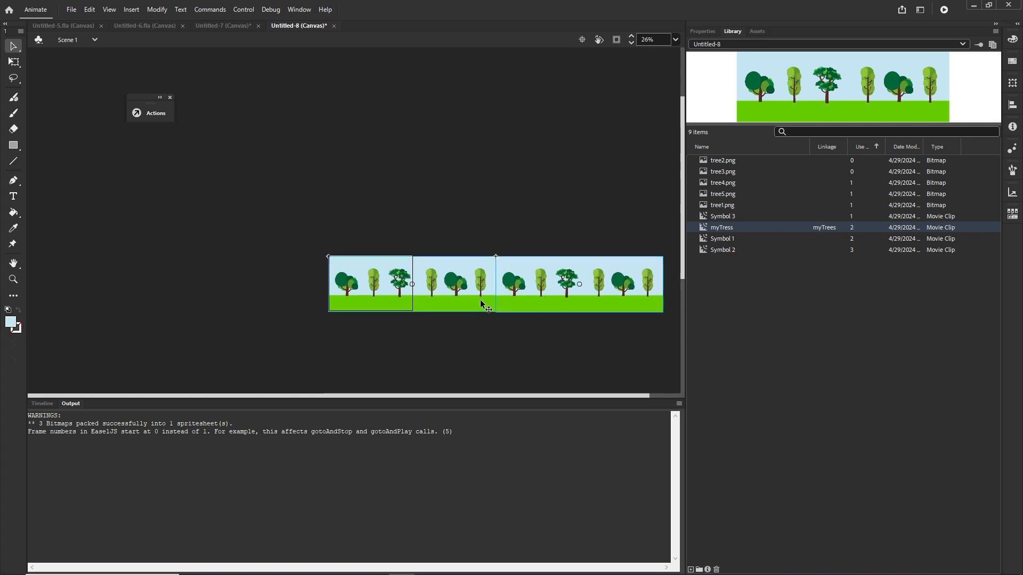
Step: Nudge the tree instances leftward step by step to demonstrate the scrolling motion
key(shift+Left)
key(shift+Left)
key(shift+Left)
key(shift+Left)
key(shift+Left)
key(shift+Left)
key(shift+Left)
key(shift+Left)
key(shift+Left)
key(shift+Left)
key(shift+Left)
key(shift+Left)
key(shift+Left)
key(shift+Left)
key(shift+Left)
key(shift+Left)
key(shift+Left)
key(shift+Left)
key(shift+Left)
key(shift+Left)
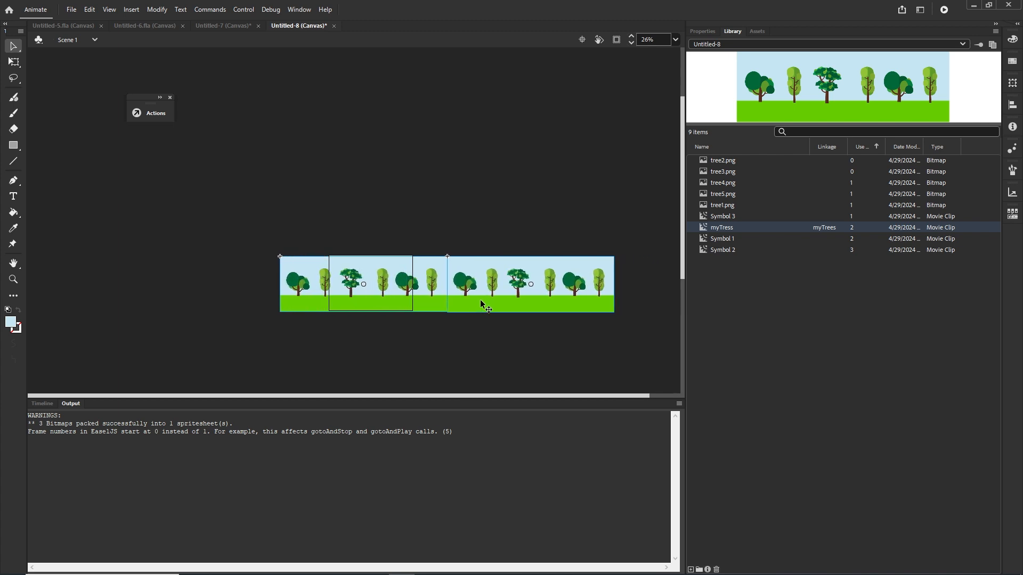
key(shift+Left)
key(shift+Left)
key(shift+Left)
key(shift+Left)
key(shift+Left)
key(shift+Left)
key(shift+Left)
key(shift+Left)
key(shift+Left)
key(shift+Left)
key(shift+Left)
key(shift+Left)
key(shift+Left)
key(shift+Left)
key(shift+Left)
key(shift+Left)
key(shift+Left)
key(shift+Left)
key(shift+Left)
key(shift+Left)
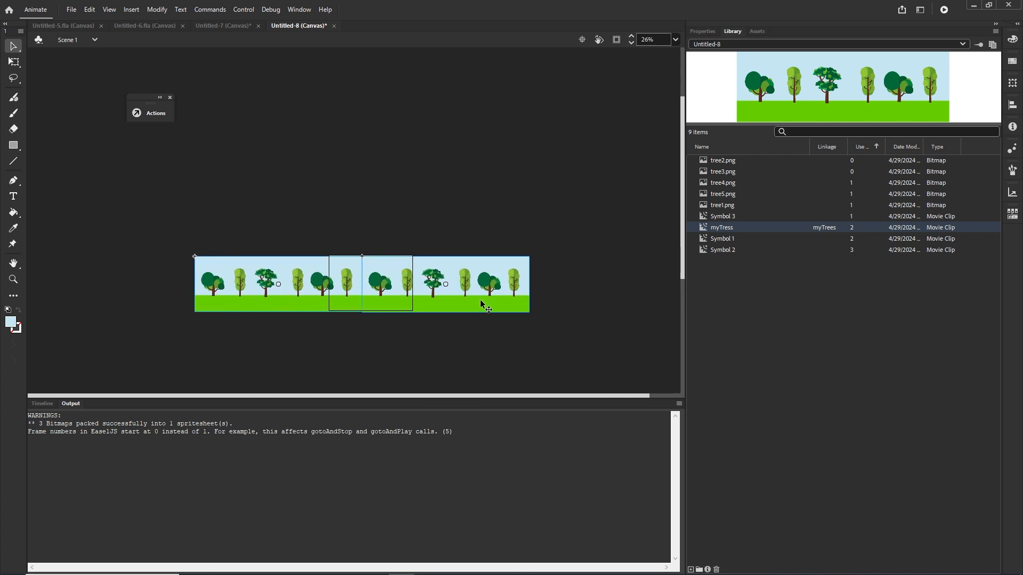
key(shift+Left)
key(shift+Left)
key(shift+Left)
key(shift+Left)
key(shift+Left)
key(shift+Left)
key(shift+Left)
key(shift+Left)
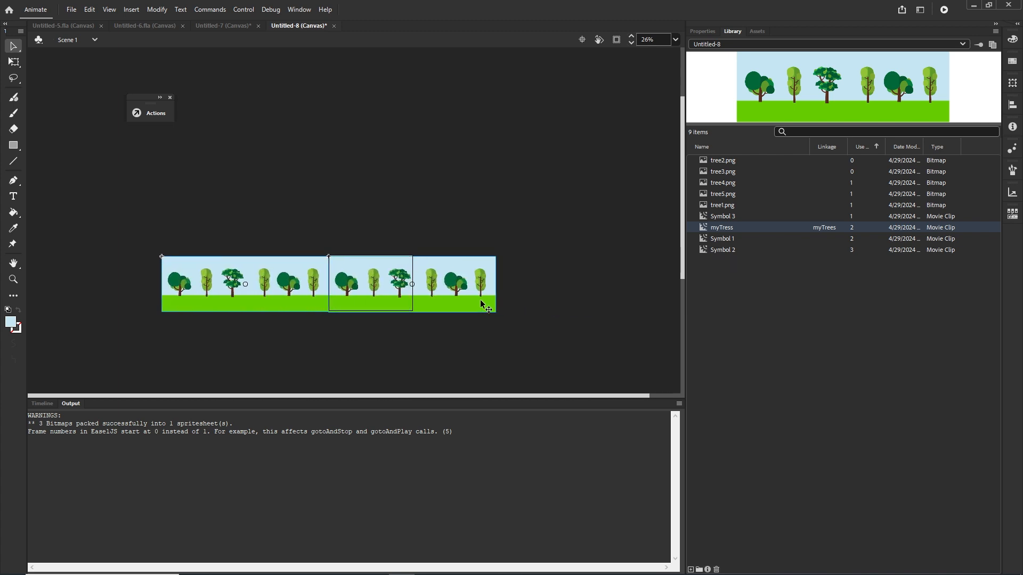
click(349, 220)
click(186, 294)
drag(237, 306, 570, 305)
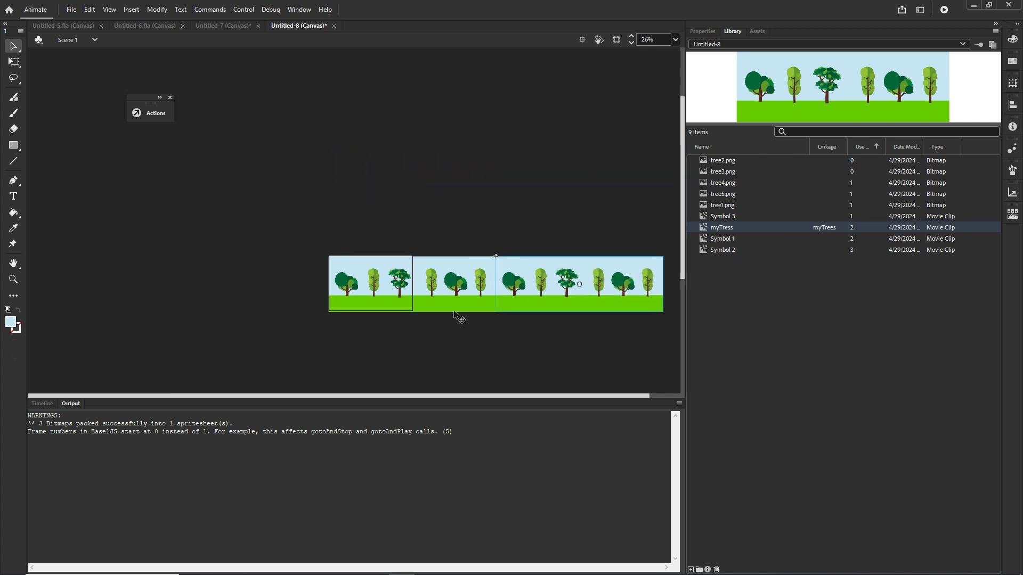
Step: Switch to the Untitled-7 document and delete the tree instance from its stage
click(43, 403)
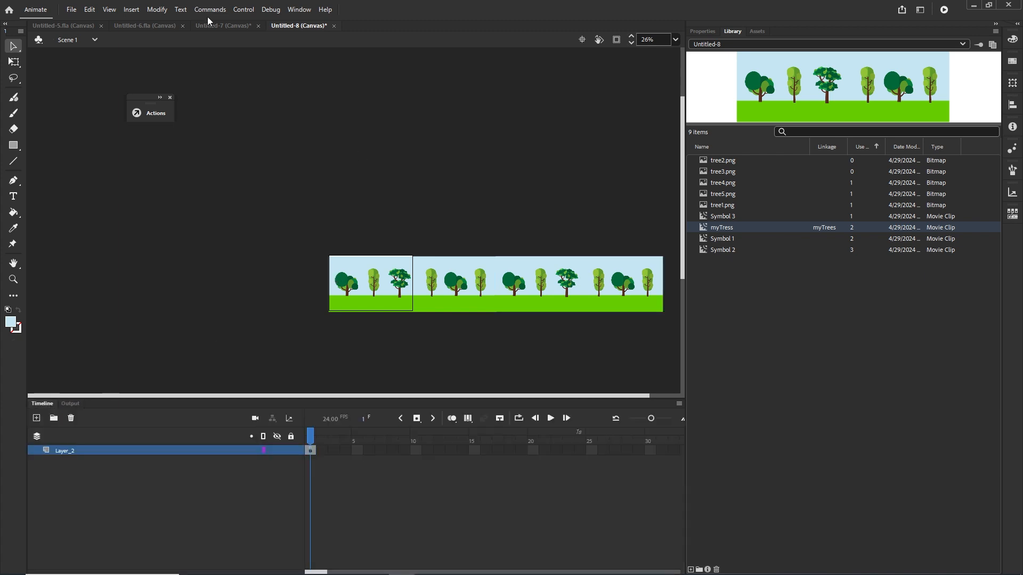
click(221, 26)
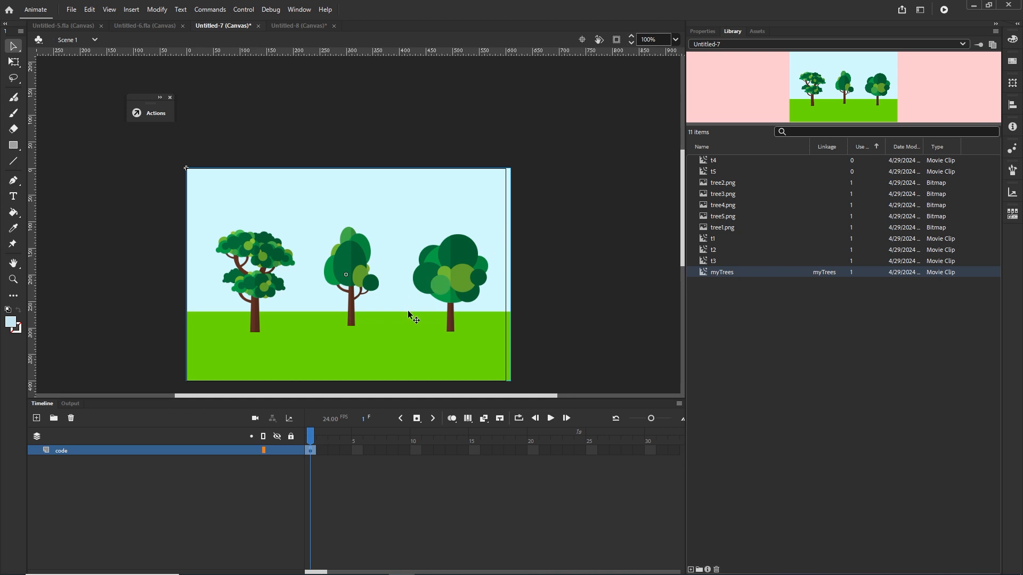
key(Delete)
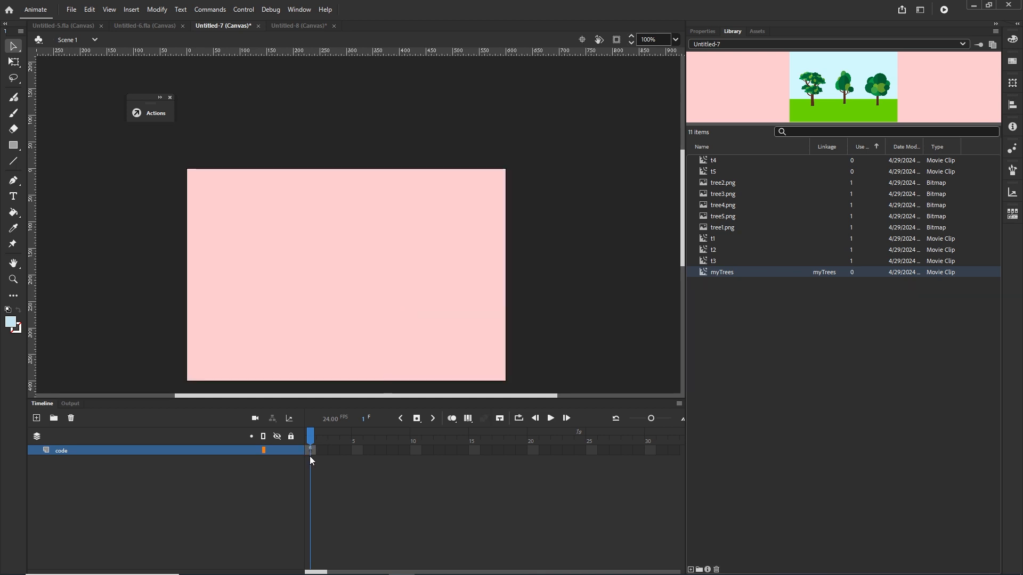
Step: Set the Untitled-7 stage colour to white #FFFFFF in the document settings
click(702, 32)
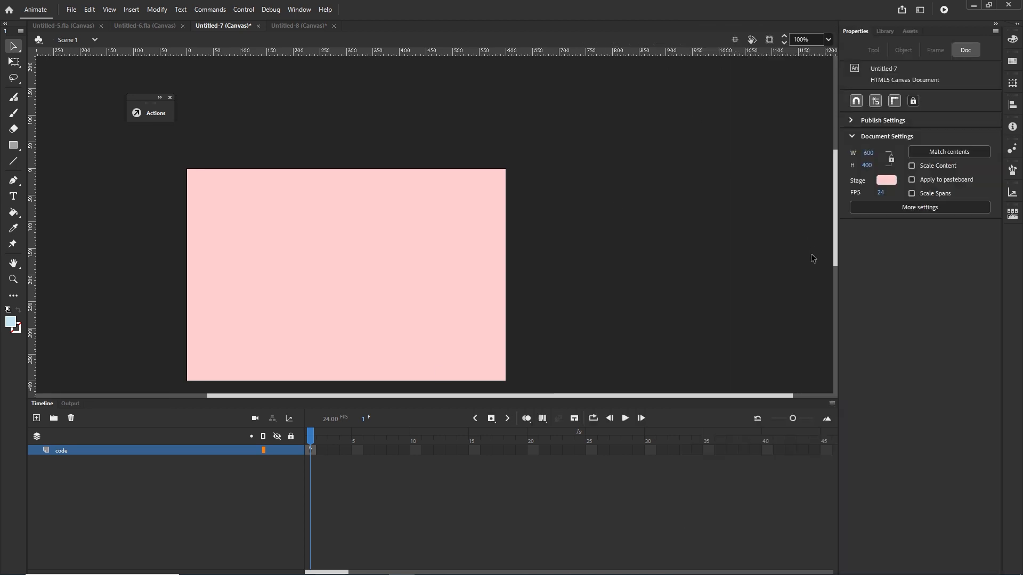
click(886, 180)
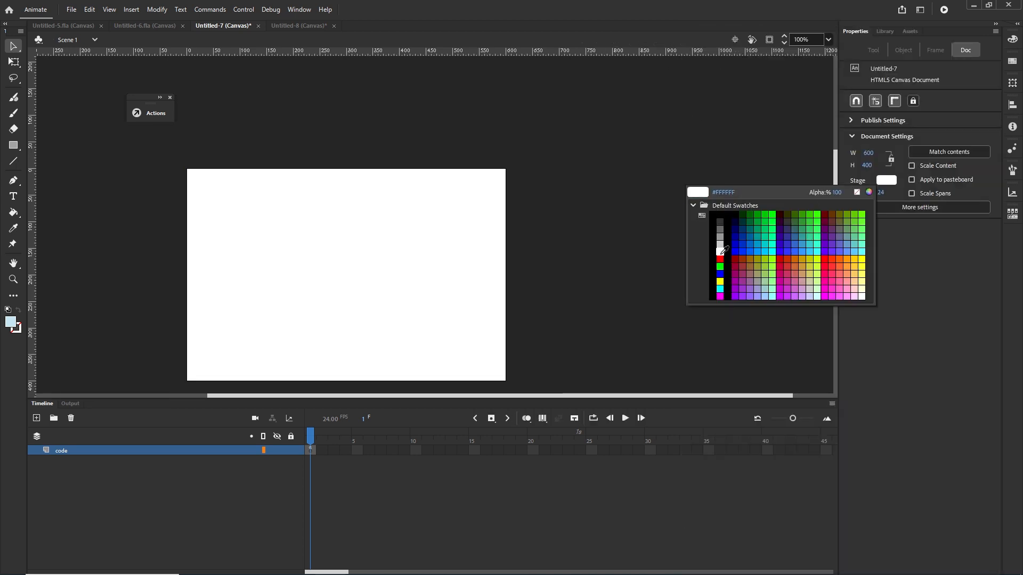
click(720, 251)
Step: Open the code layer's frame actions and test the movie in the browser
click(312, 449)
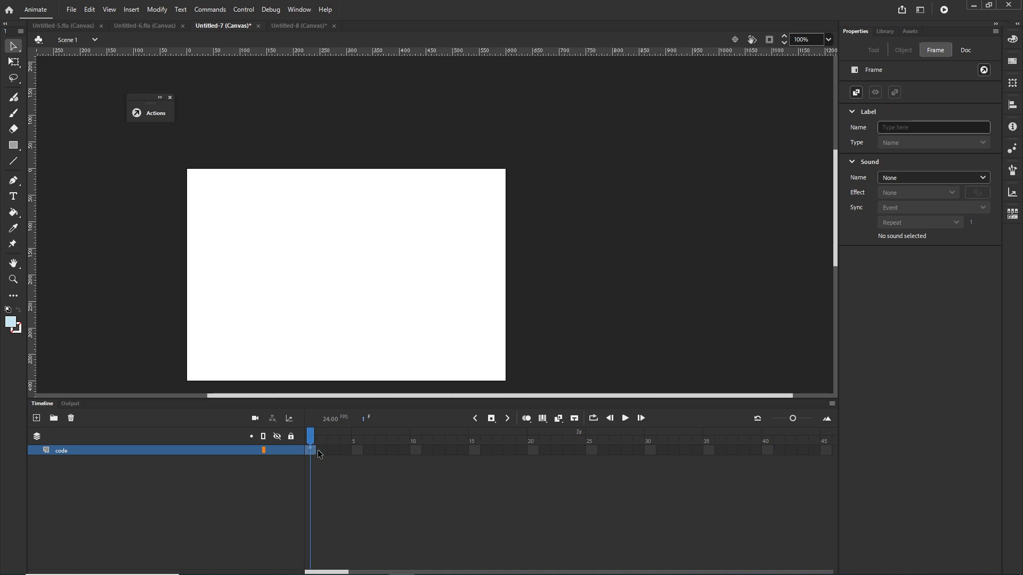
key(F9)
key(ctrl+Return)
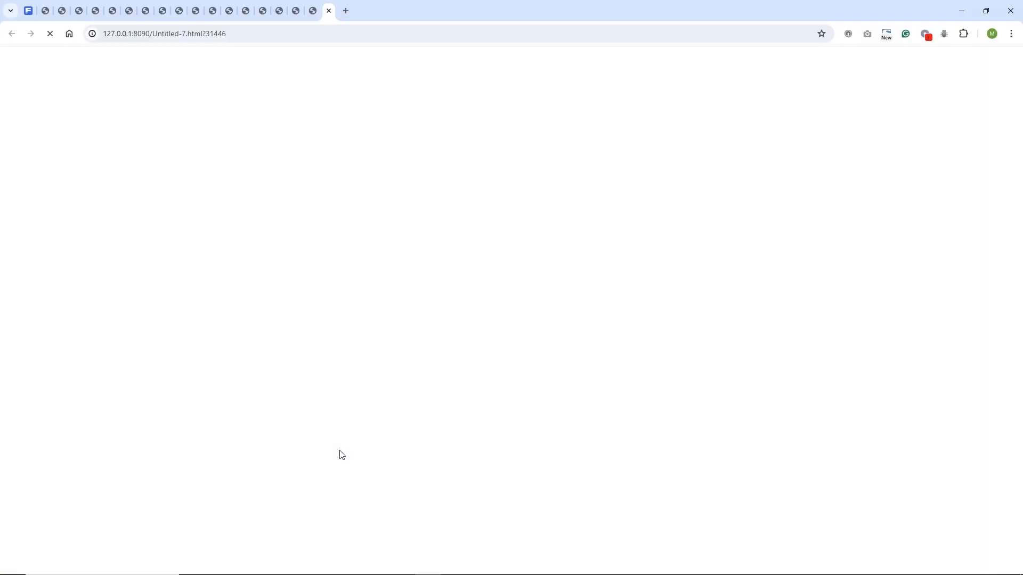